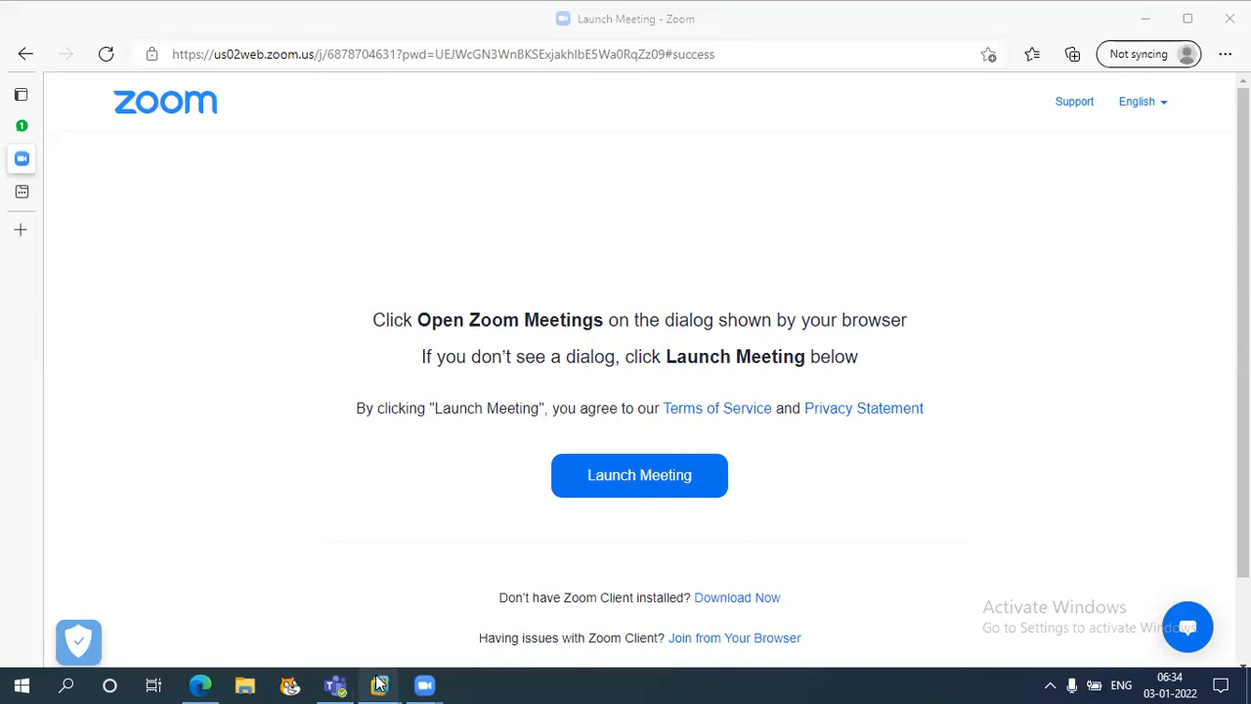
Switch to the ECC 6.0 EHP 5 VM and read the accrual orders document through to the GL master bonus account section
mouse_move(379, 684)
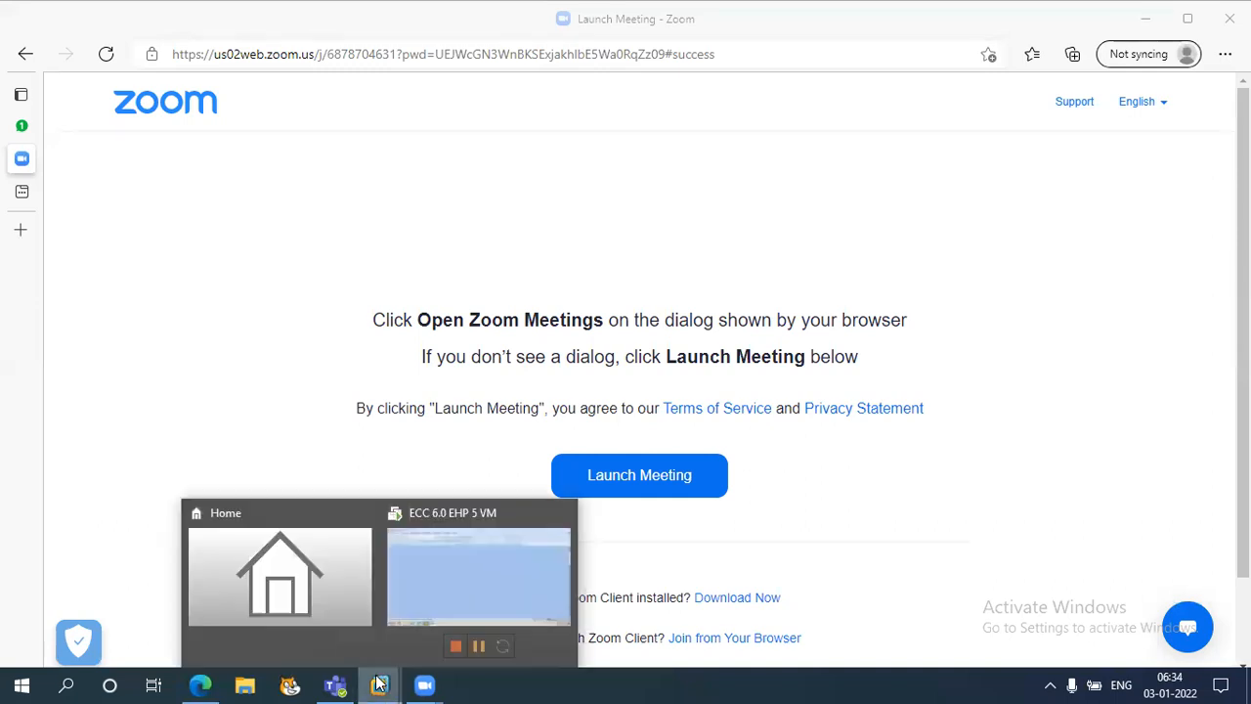
click(492, 593)
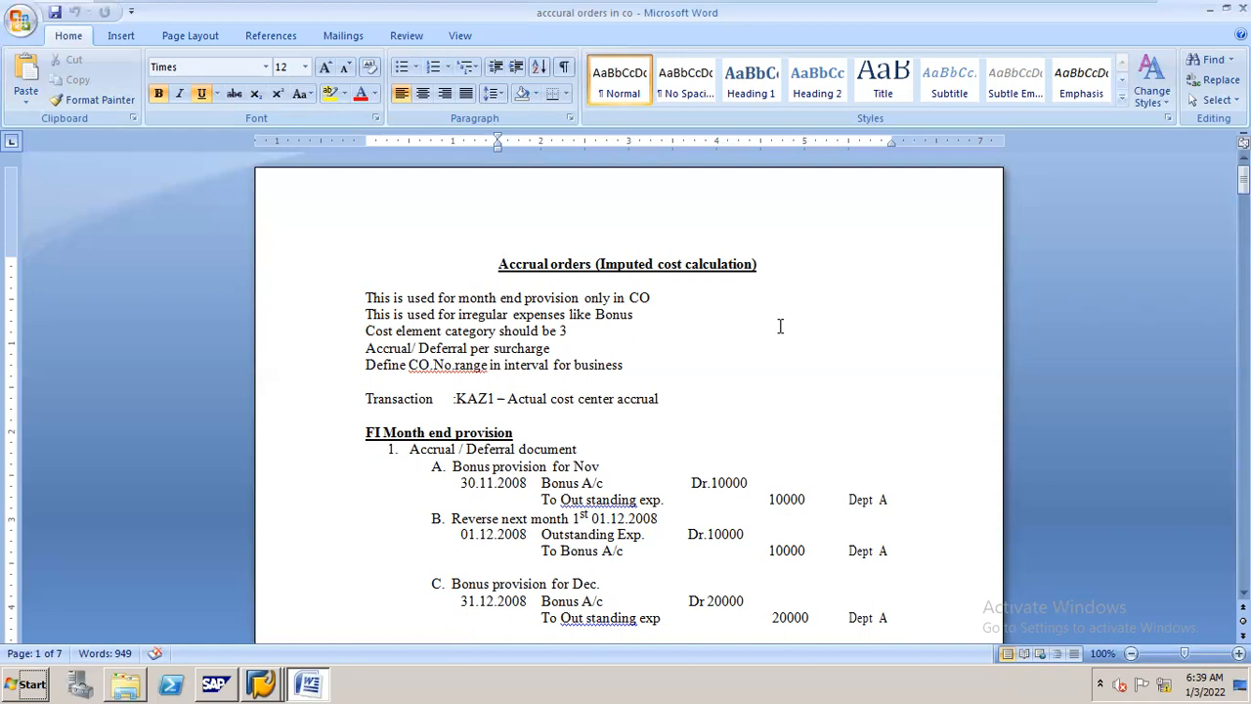
scroll(629, 391, down, 13)
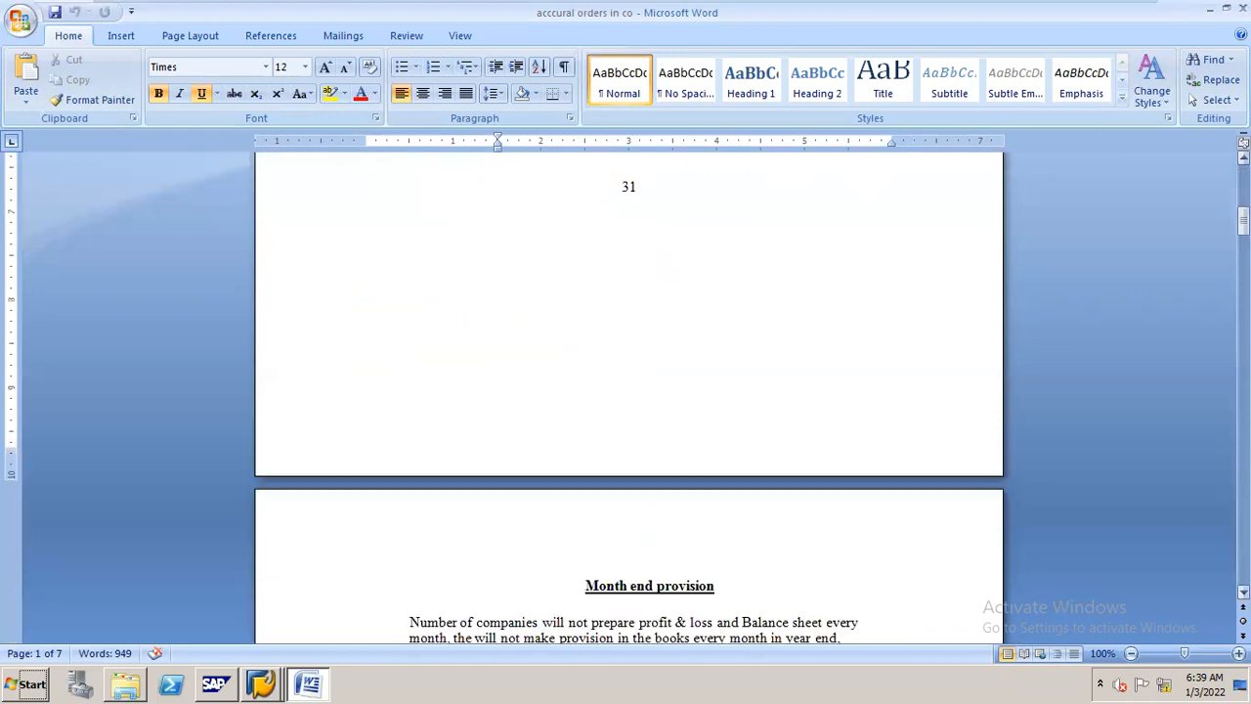
drag(1243, 221, 1243, 186)
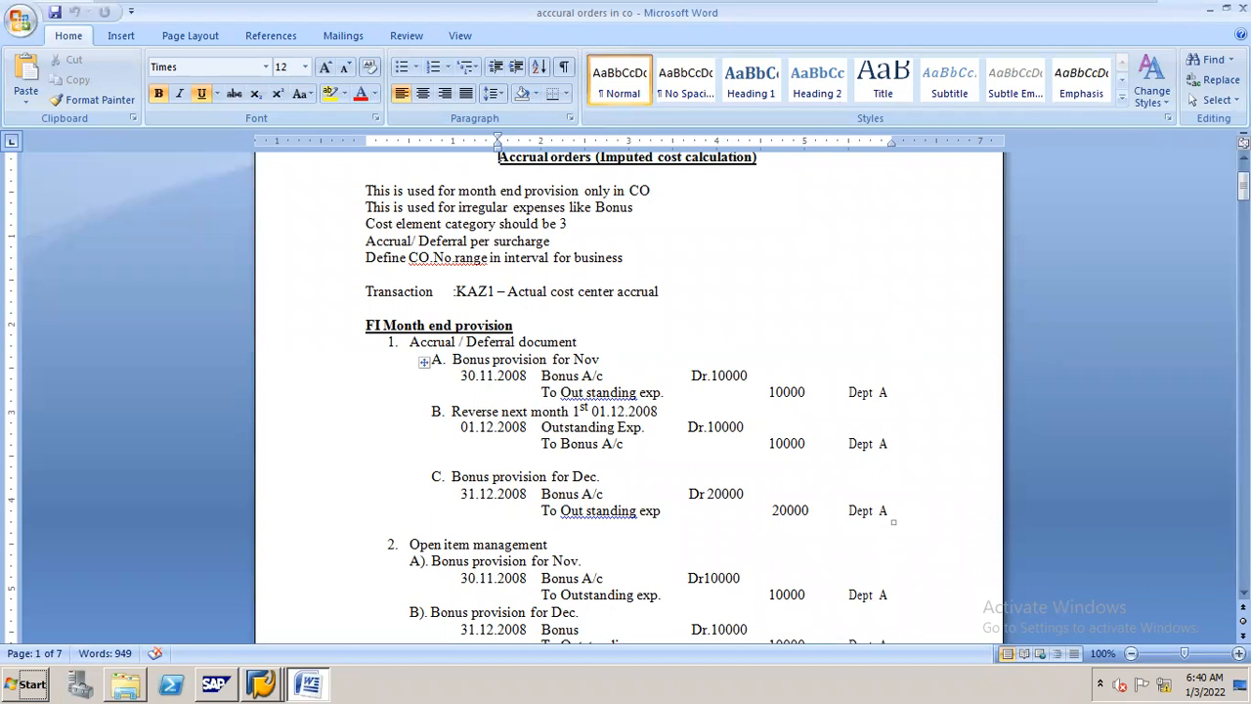
drag(1243, 186, 1243, 283)
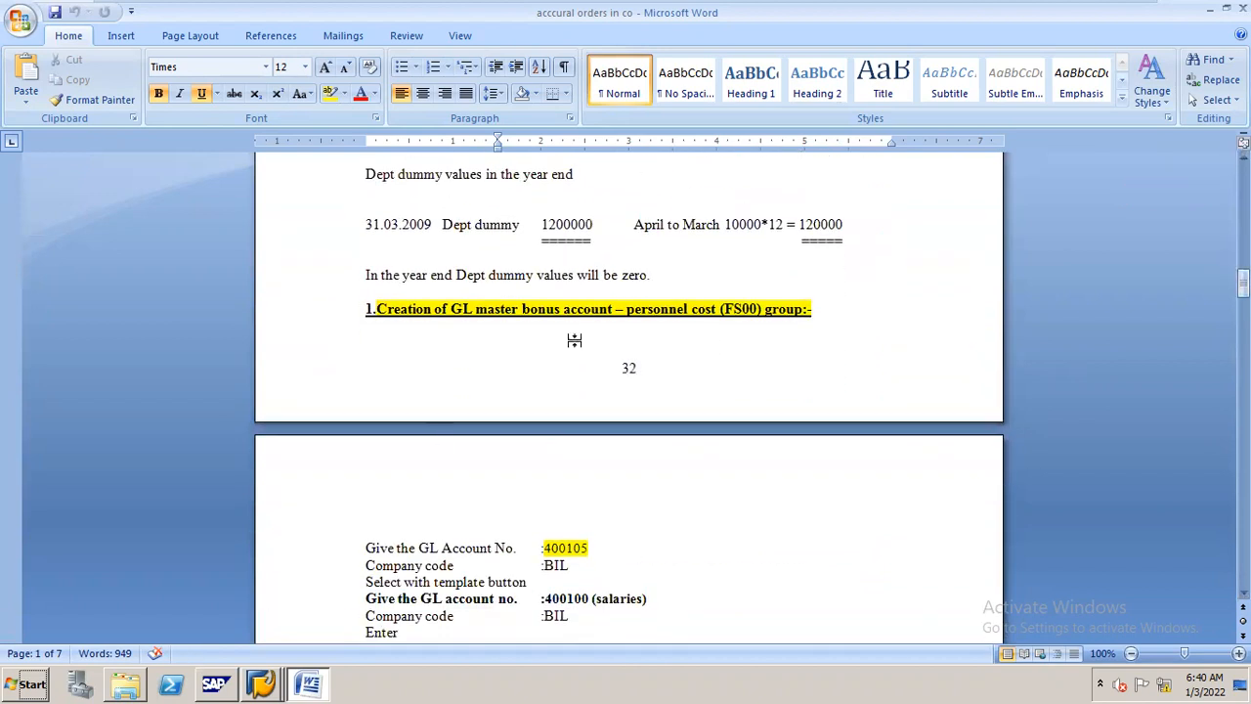
Minimize the accrual orders document and open the ROUGH COST ELEMENT workbook from the MY CO CLASS folder
click(1209, 7)
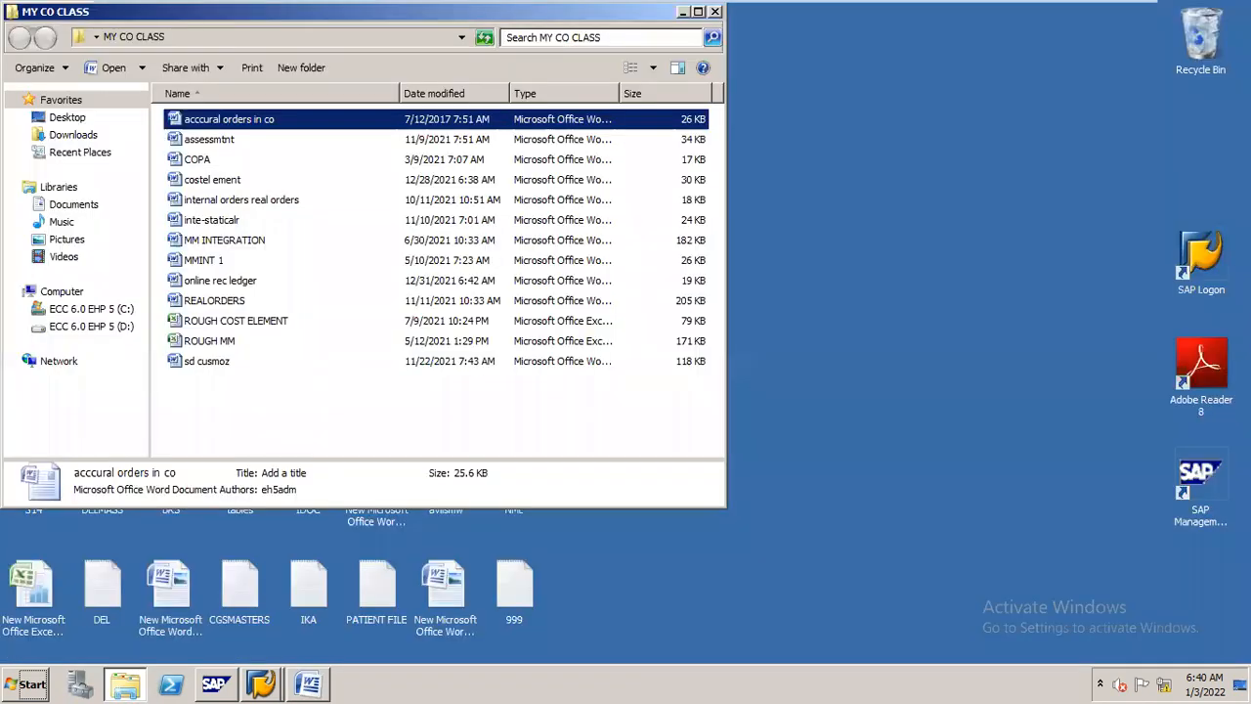
key(r)
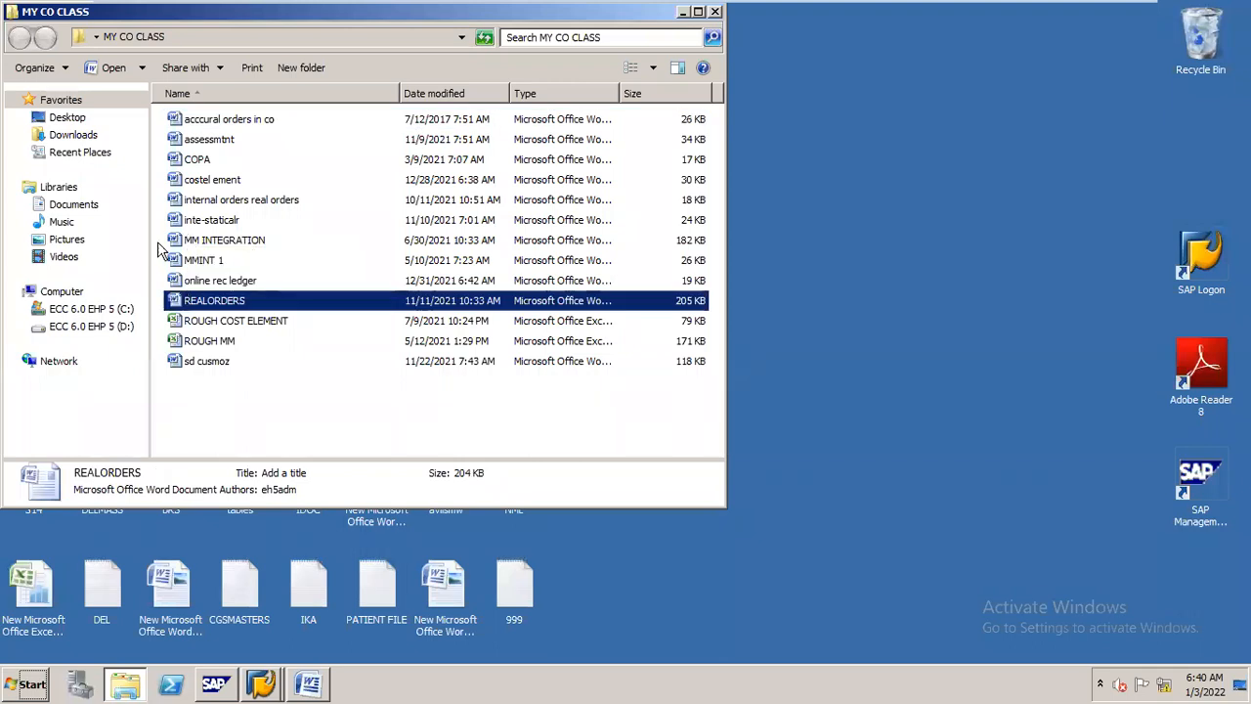
double_click(274, 325)
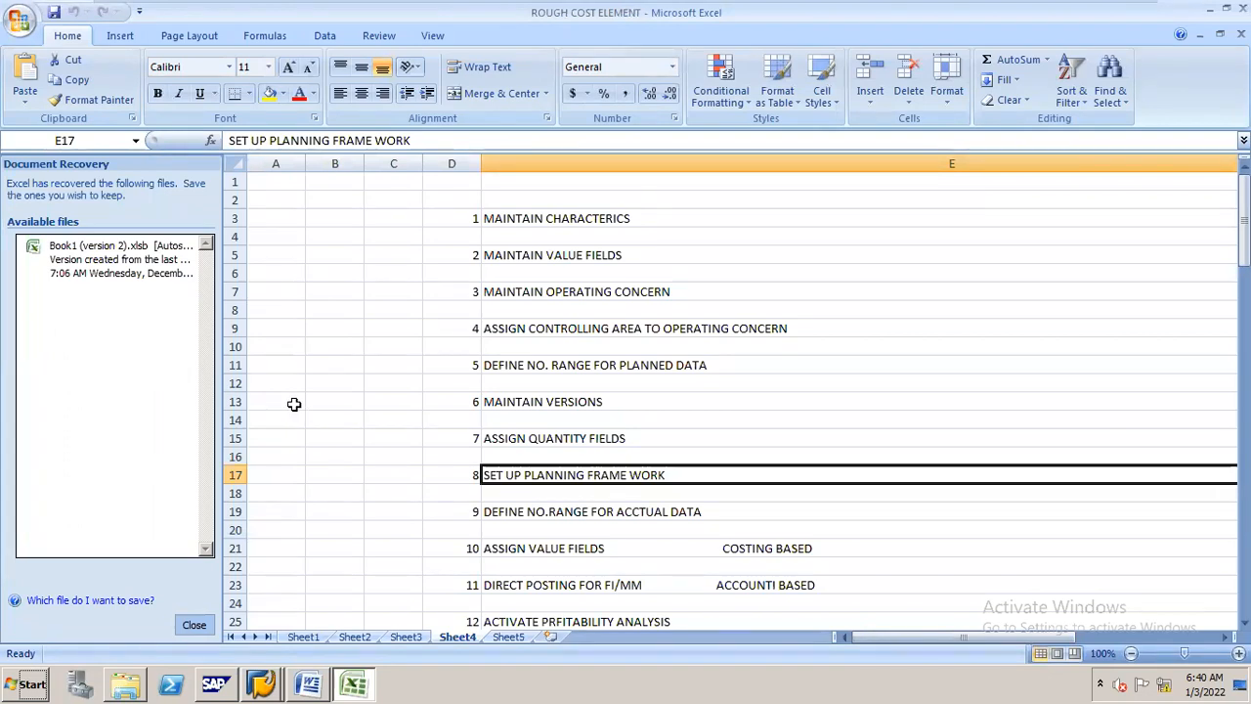
Show Sheet2 of the workbook and close Document Recovery, choosing to remove the recovered files
click(303, 637)
click(351, 636)
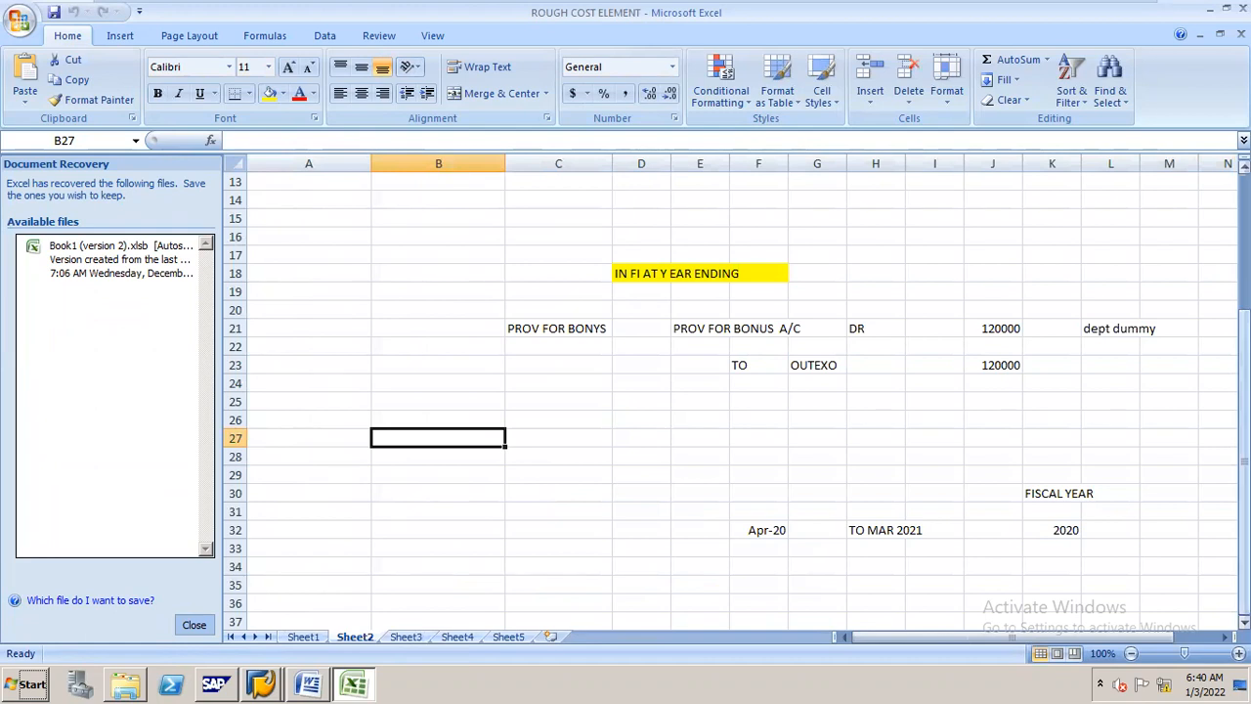
click(194, 624)
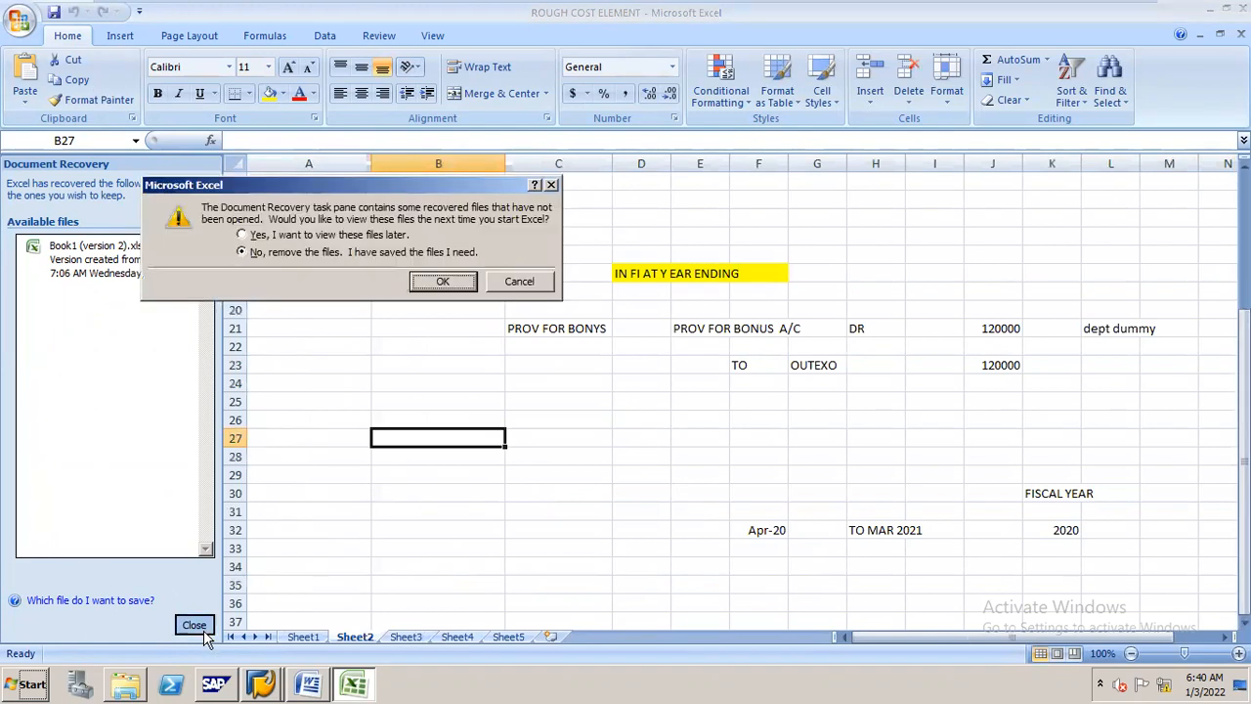
click(445, 282)
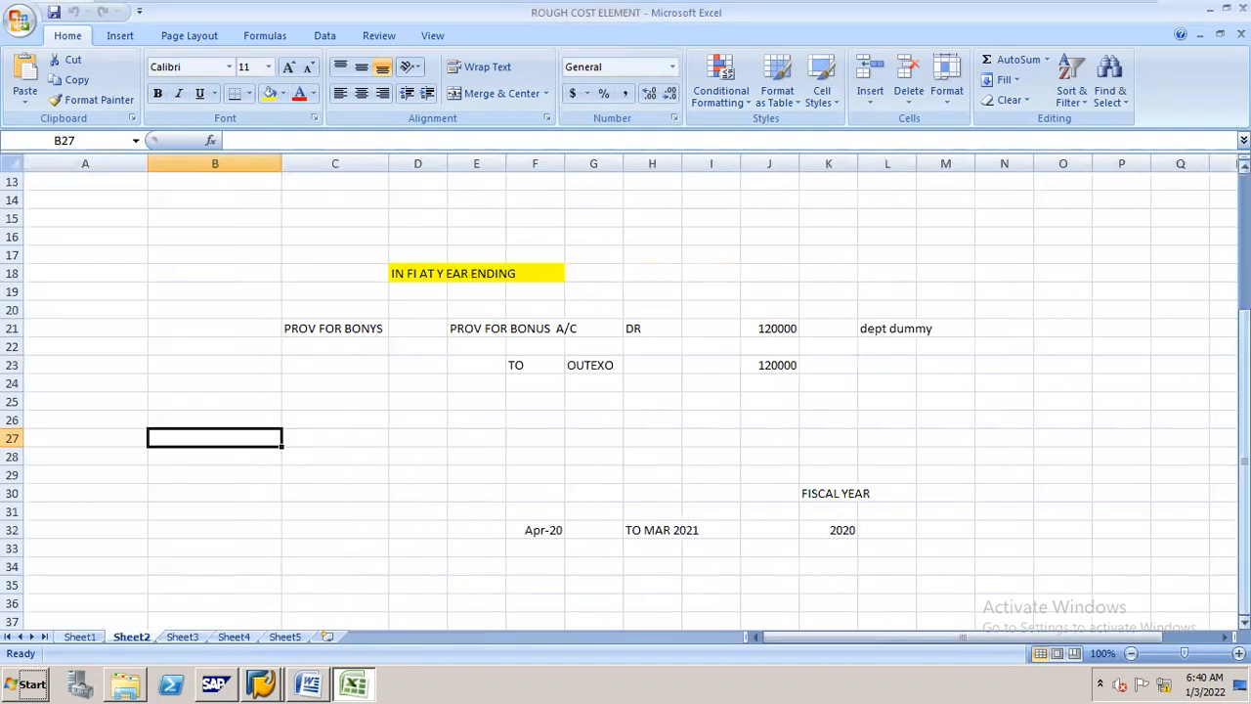
Enter the label "fi" in cell A2, above the SALARIES row on Sheet2
scroll(1243, 294, up, 4)
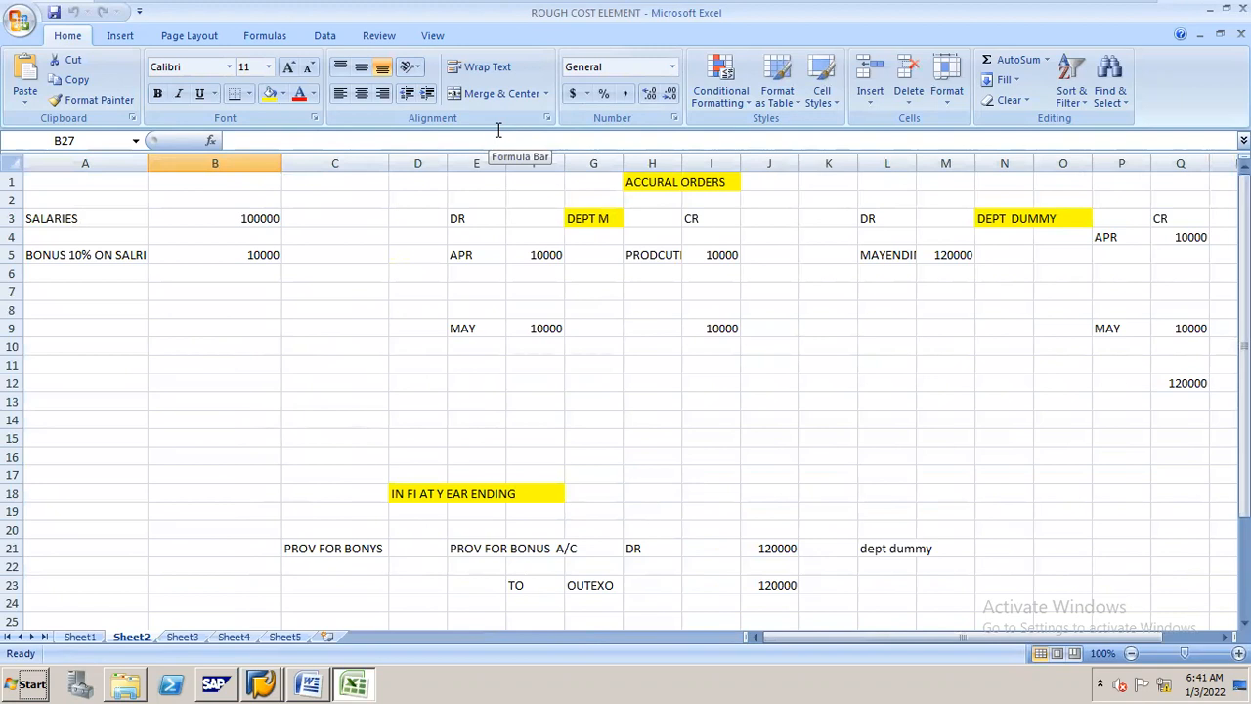
click(66, 219)
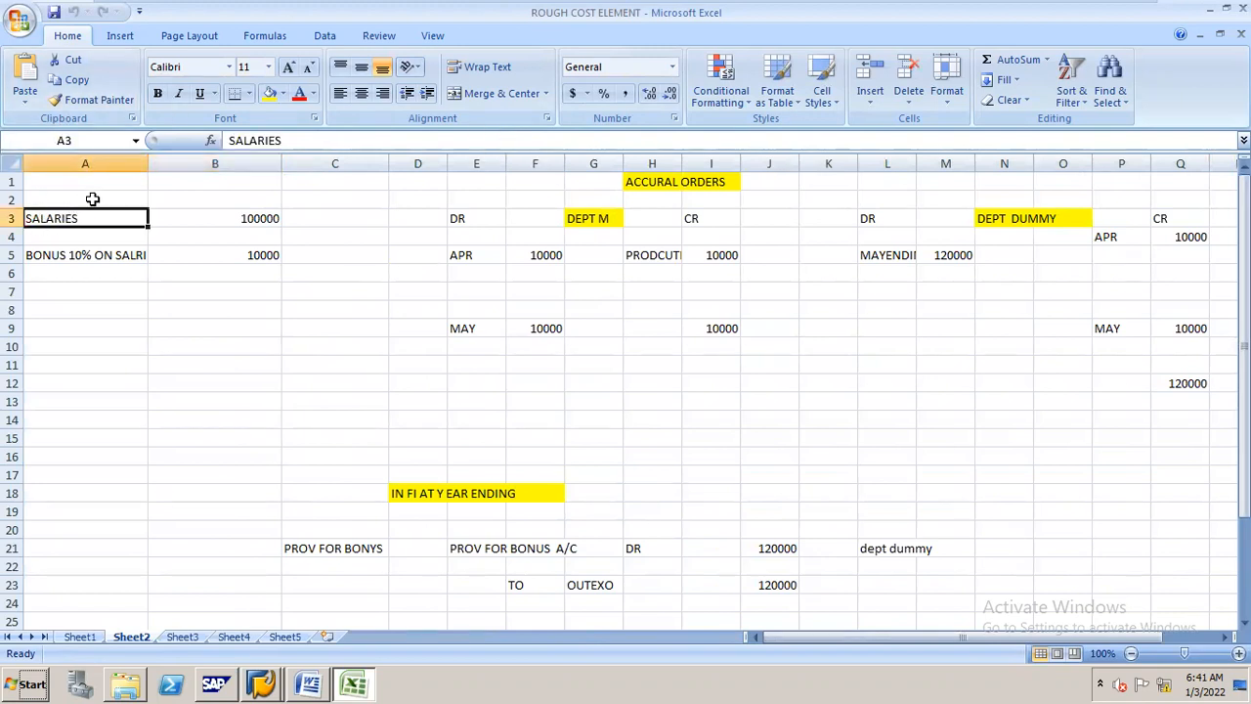
click(91, 199)
text(fi)
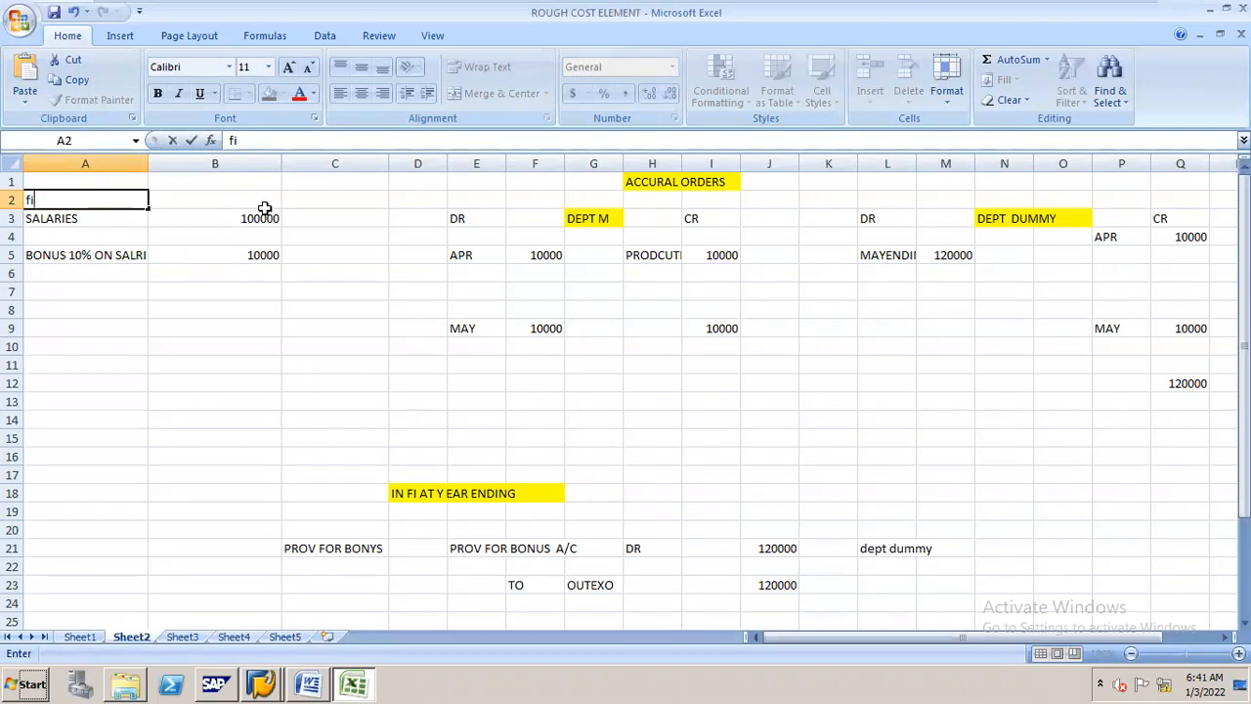
click(268, 256)
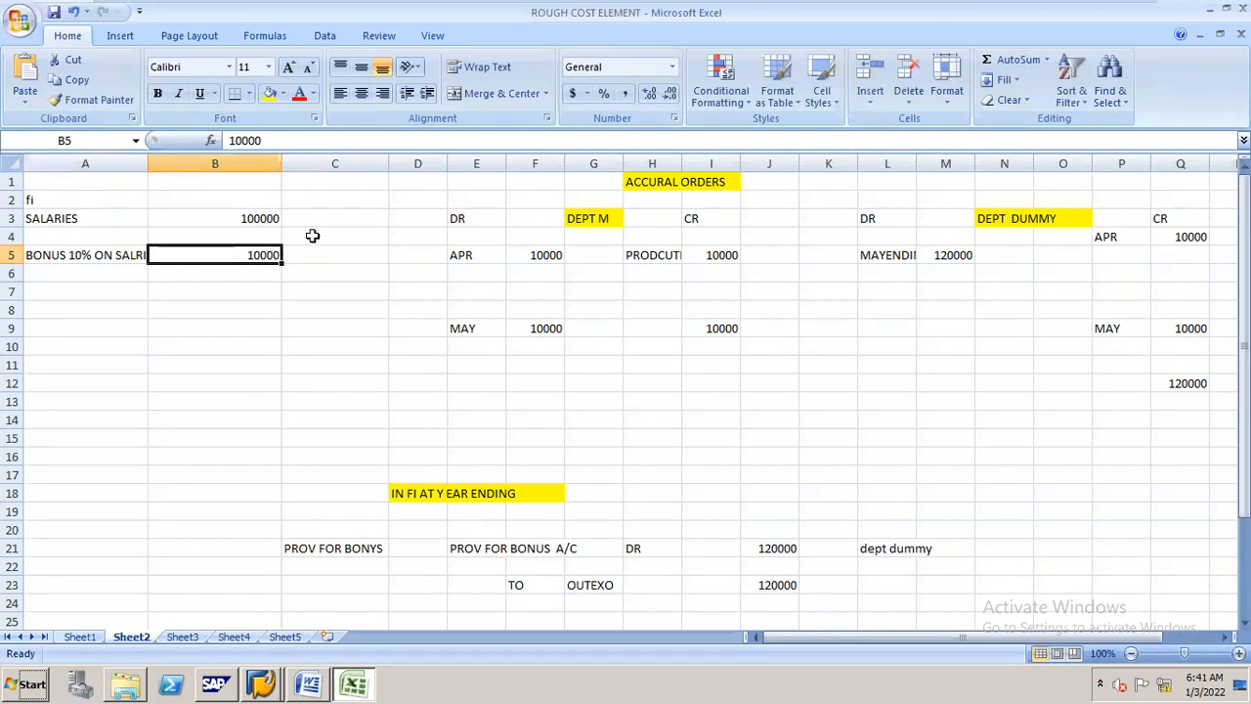
Examine the monthly bonus accrual amounts in the DEPT M and DEPT DUMMY accounts, including the dummy department's credit total
click(544, 257)
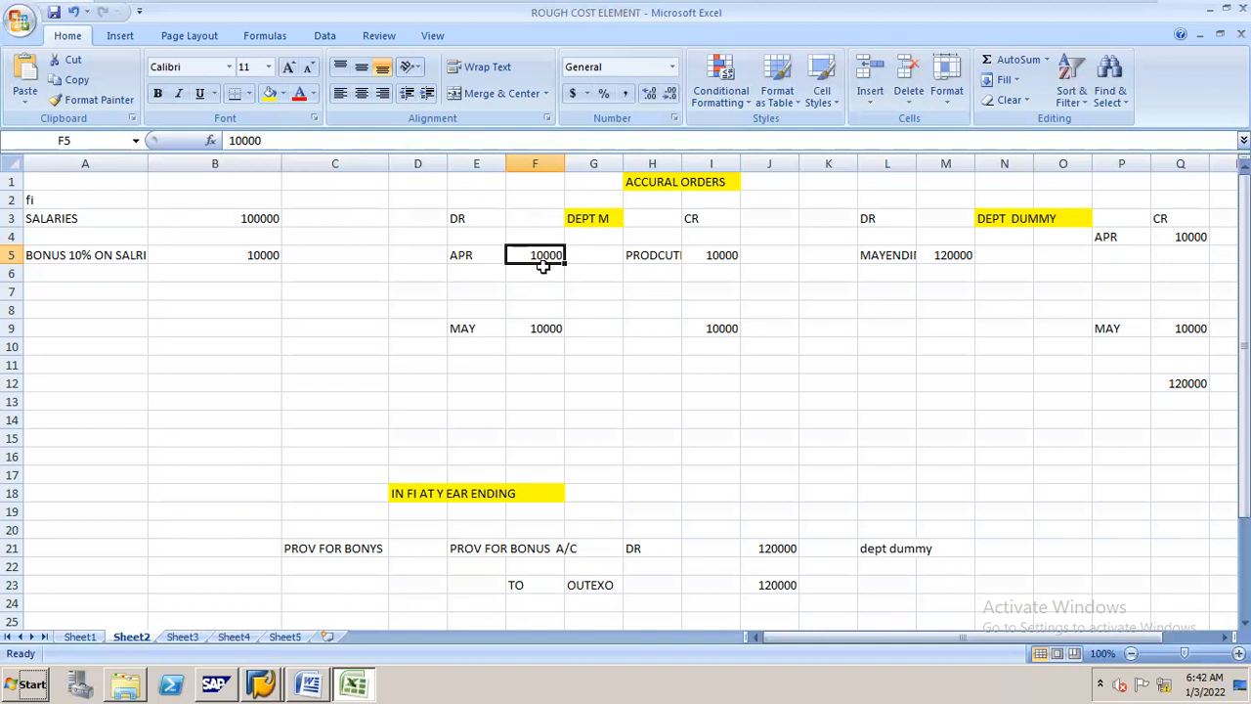
click(696, 261)
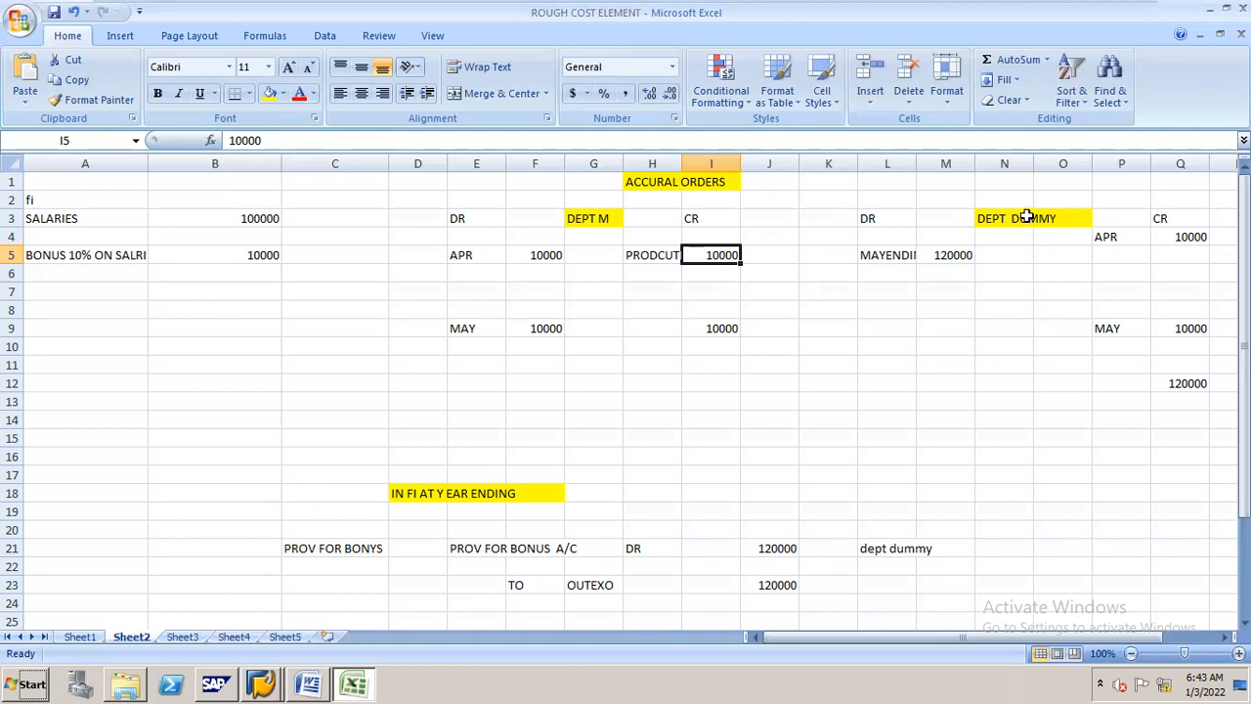
click(1190, 236)
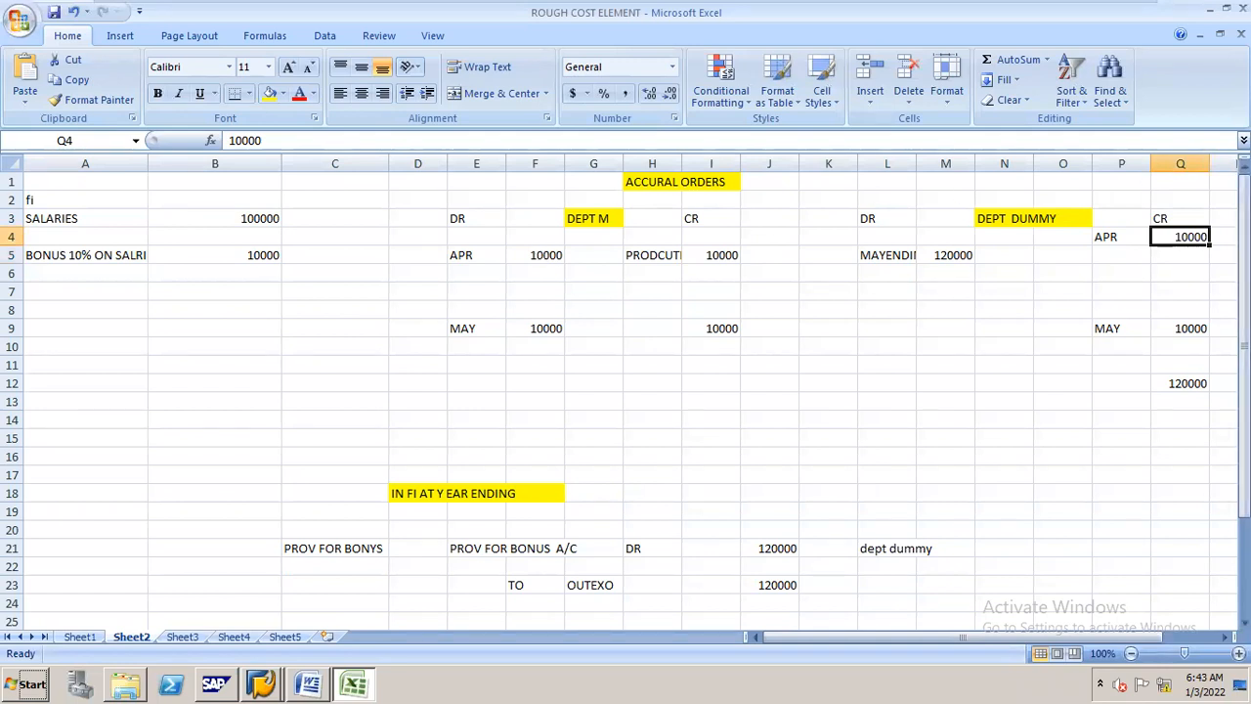
click(553, 255)
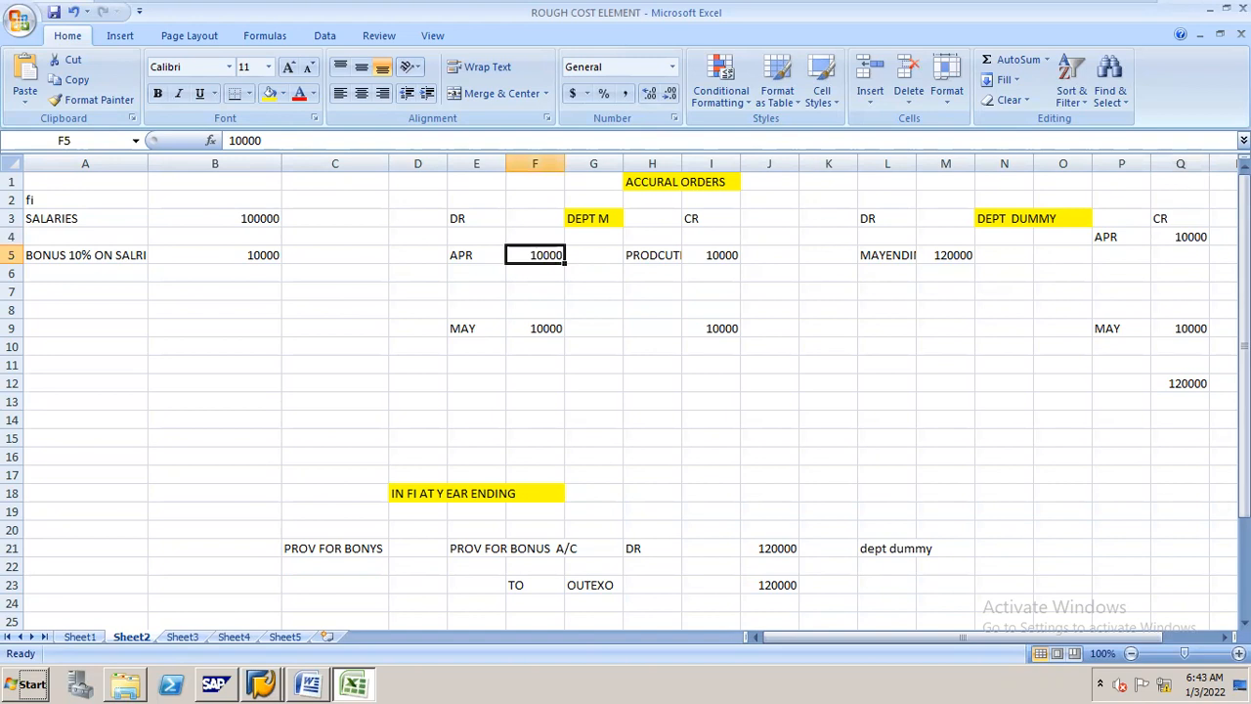
click(1181, 236)
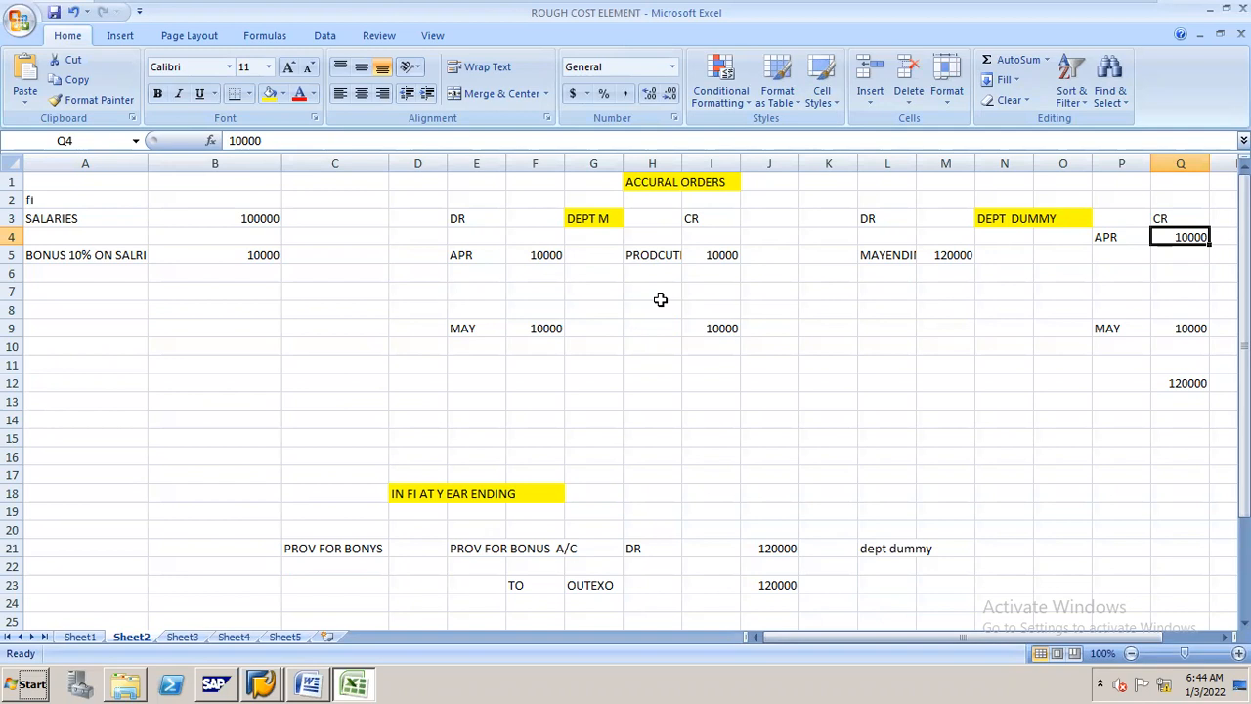
click(550, 257)
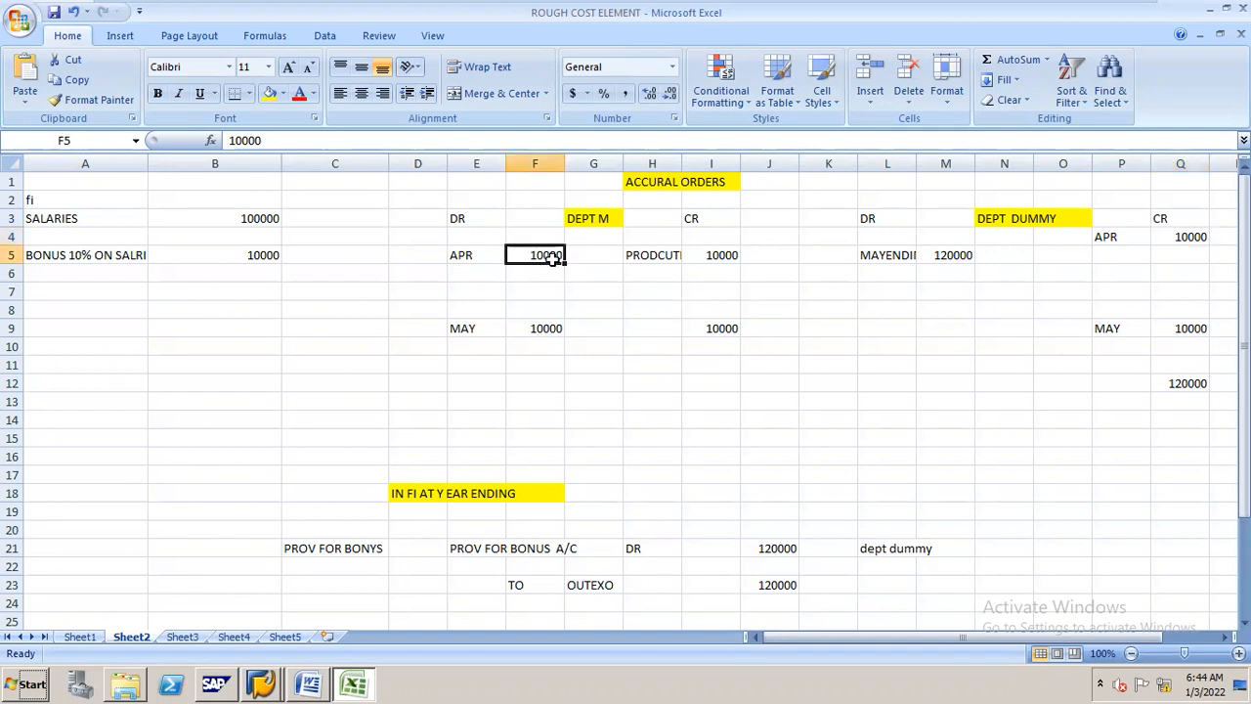
click(1192, 237)
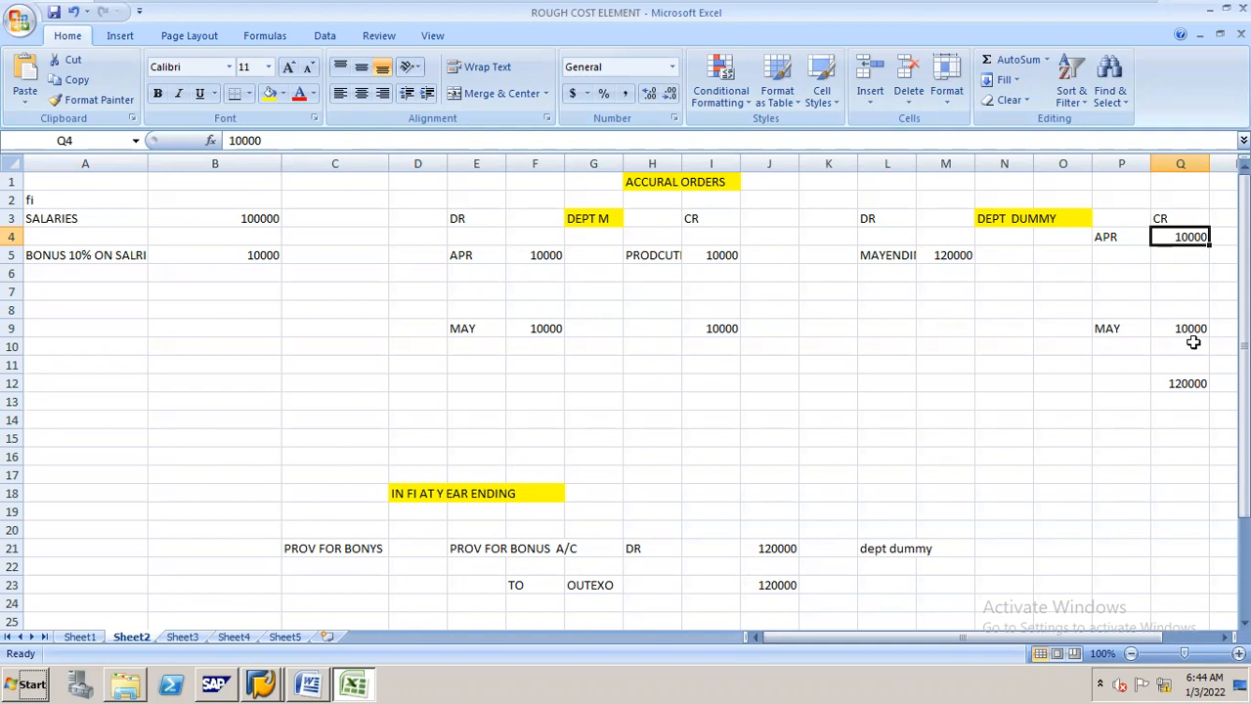
click(1181, 384)
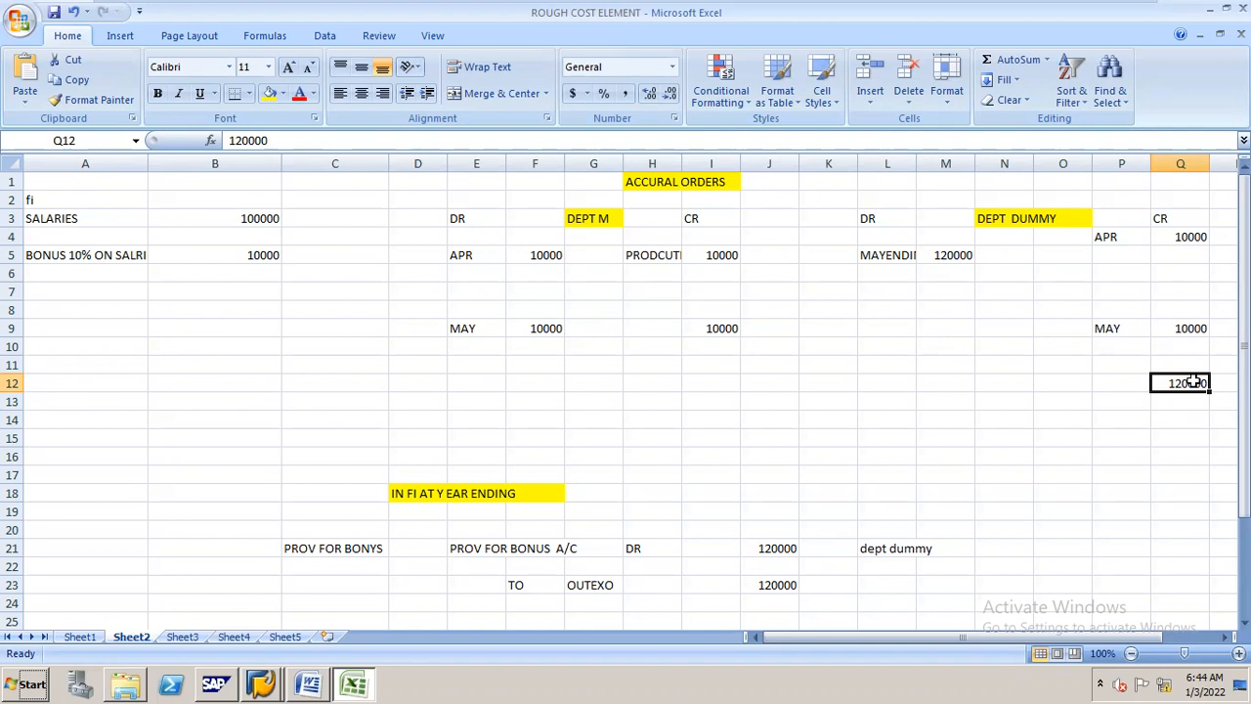
Examine the year-end FI entry for the bonus provision, including its debit account, OUTEXO credit account and debit amount
click(553, 493)
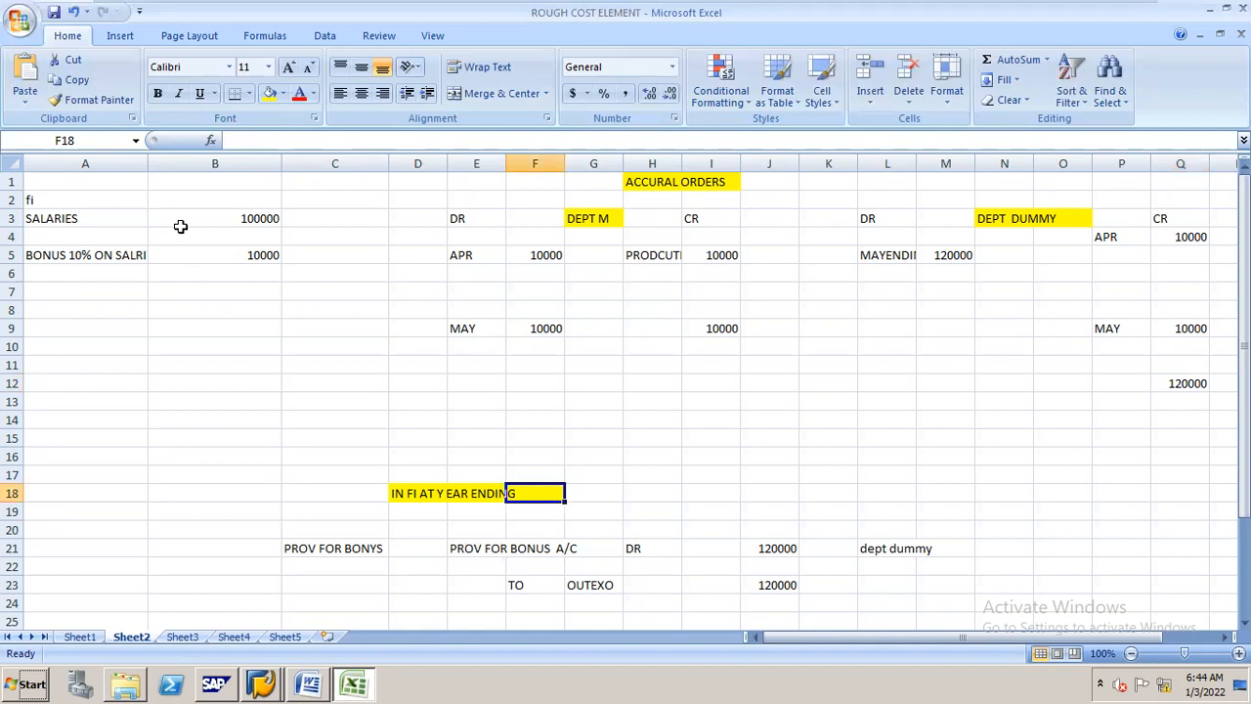
click(554, 551)
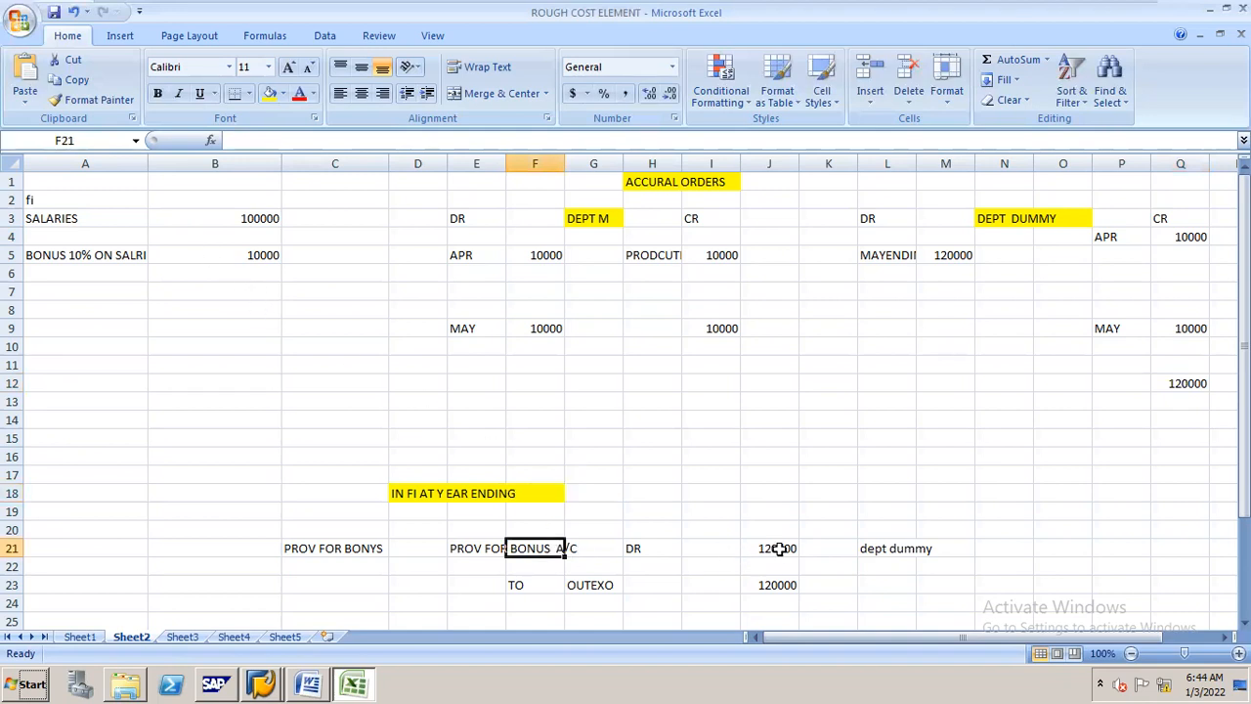
click(779, 550)
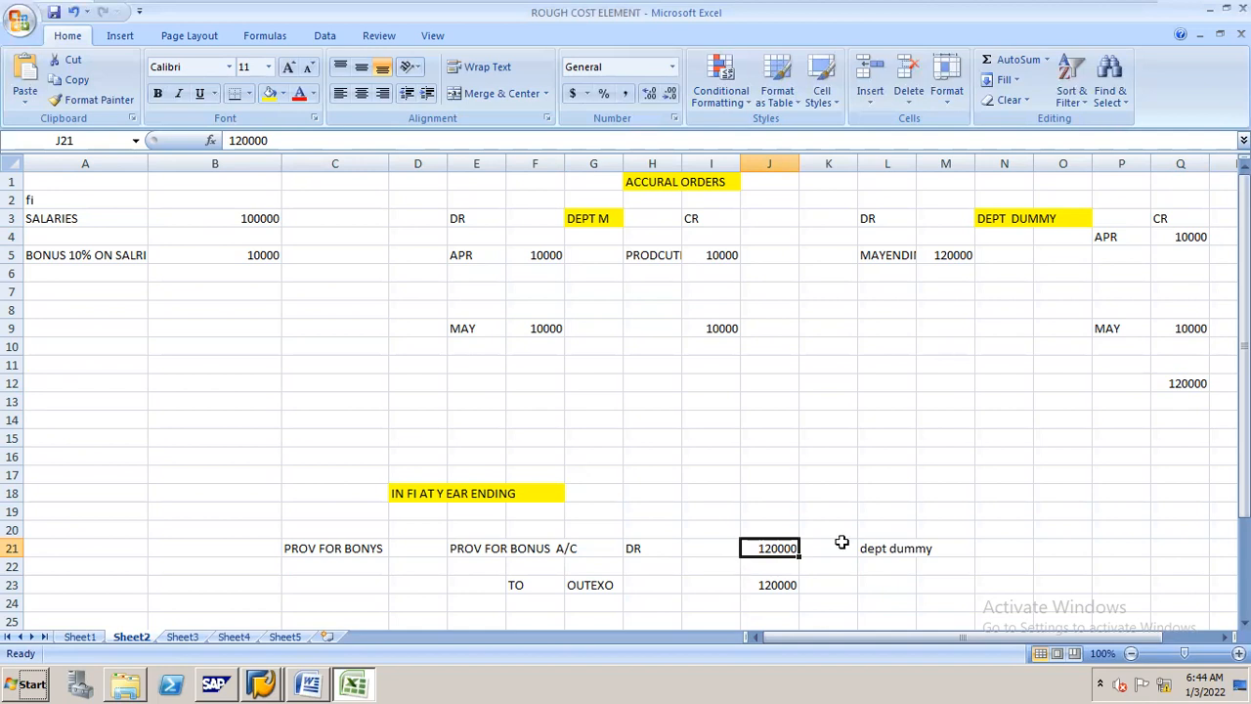
click(586, 552)
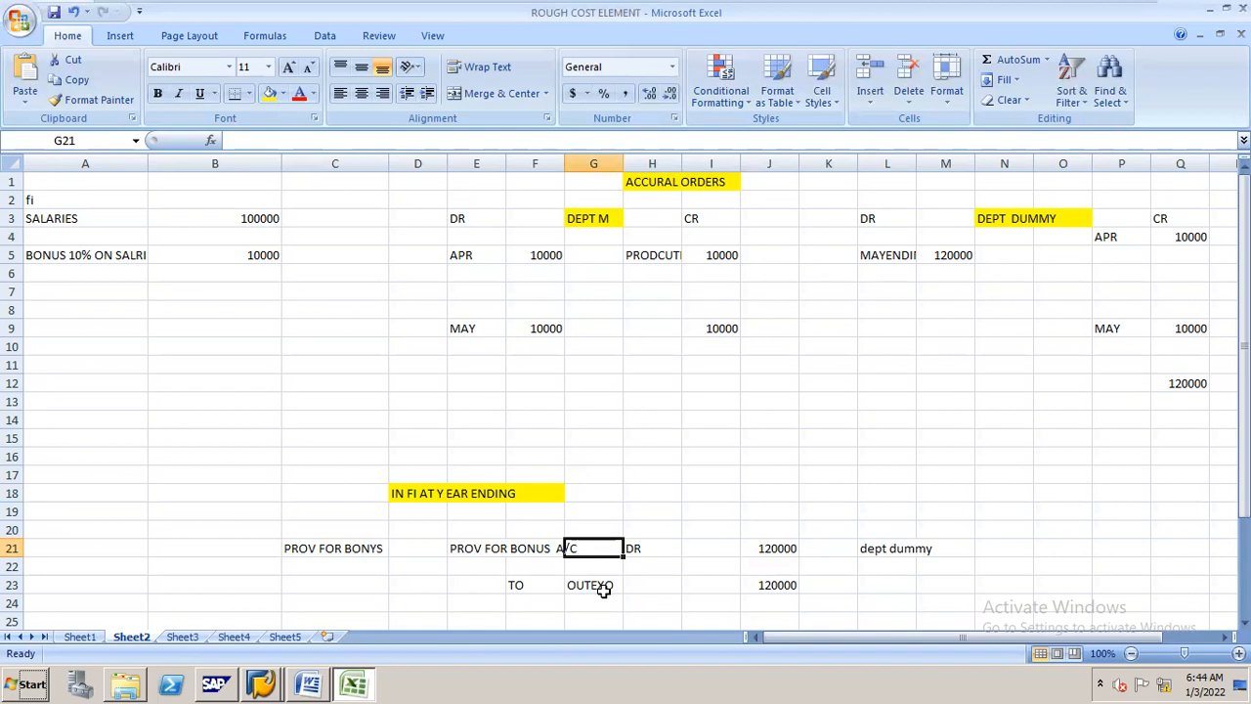
click(603, 588)
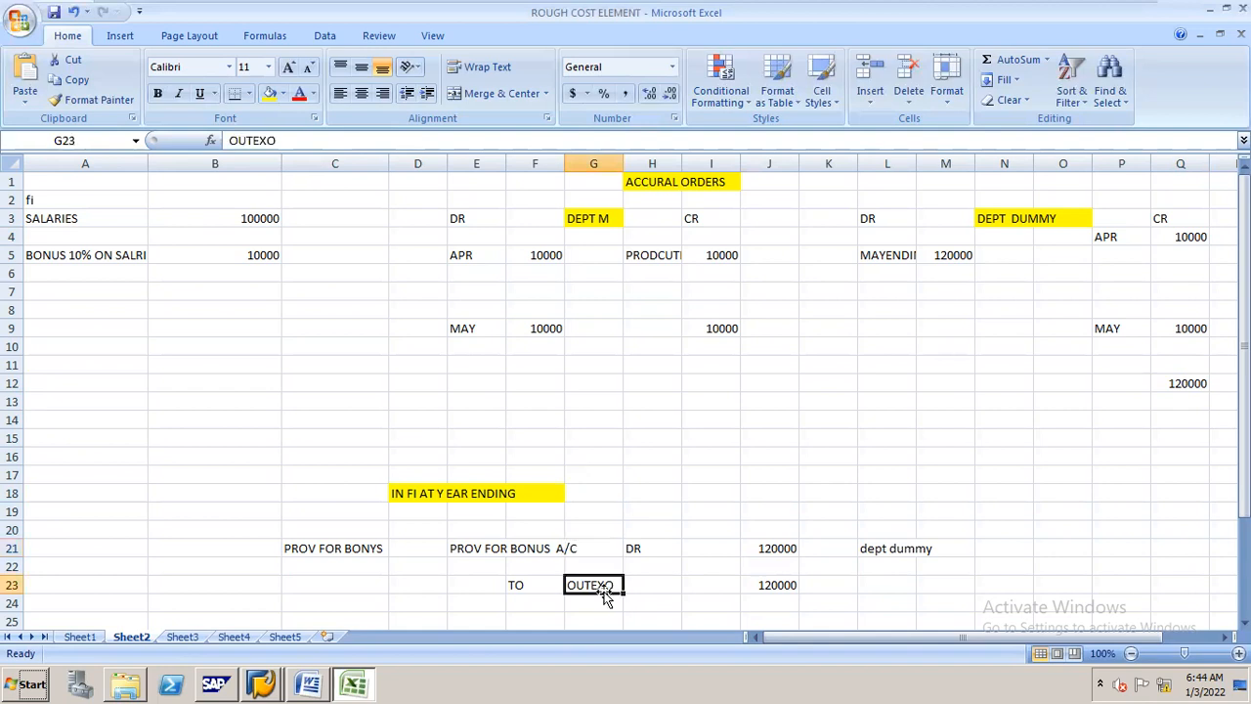
click(636, 548)
click(772, 551)
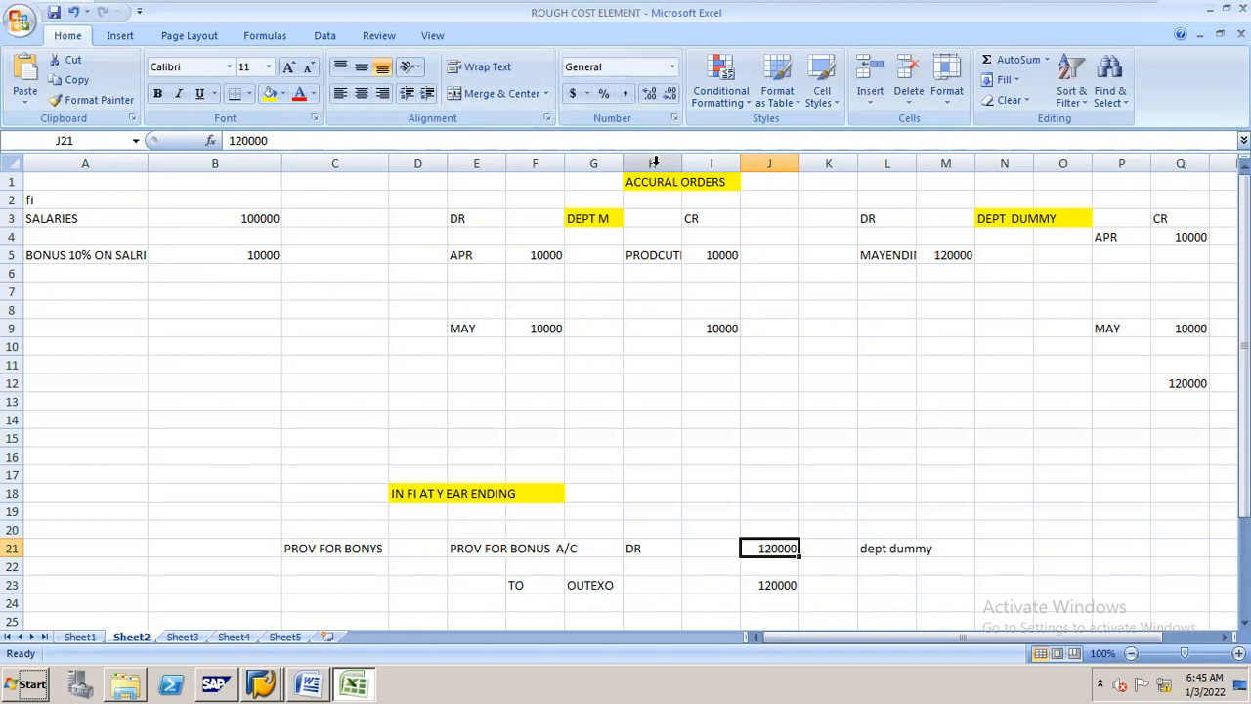
Compare the April accrual in DEPT M with the year-end bonus provision amounts and their dept dummy assignment
click(553, 255)
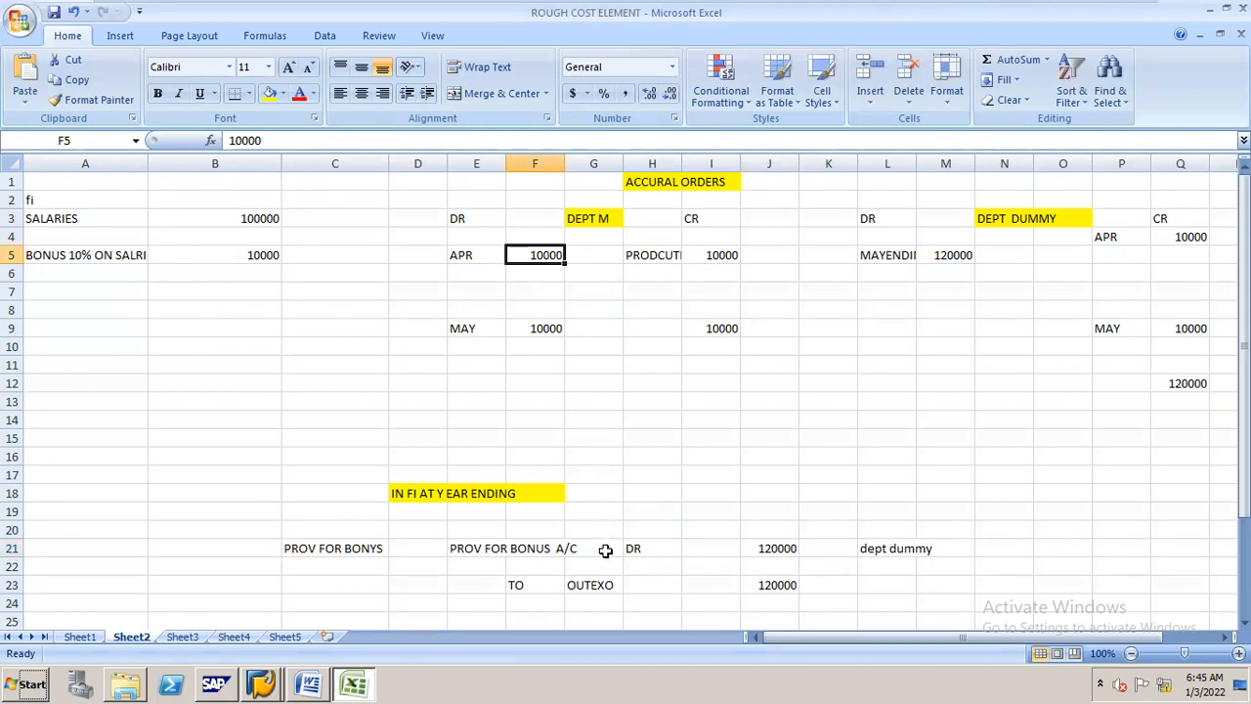
click(781, 550)
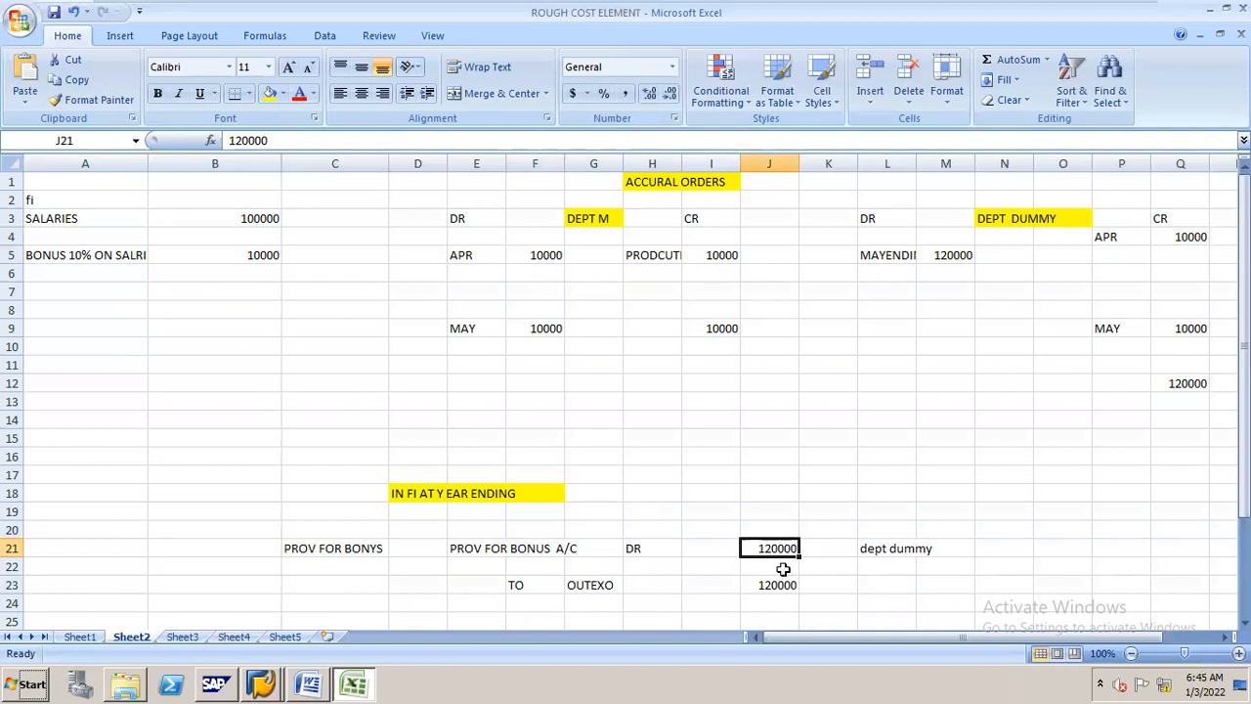
click(787, 600)
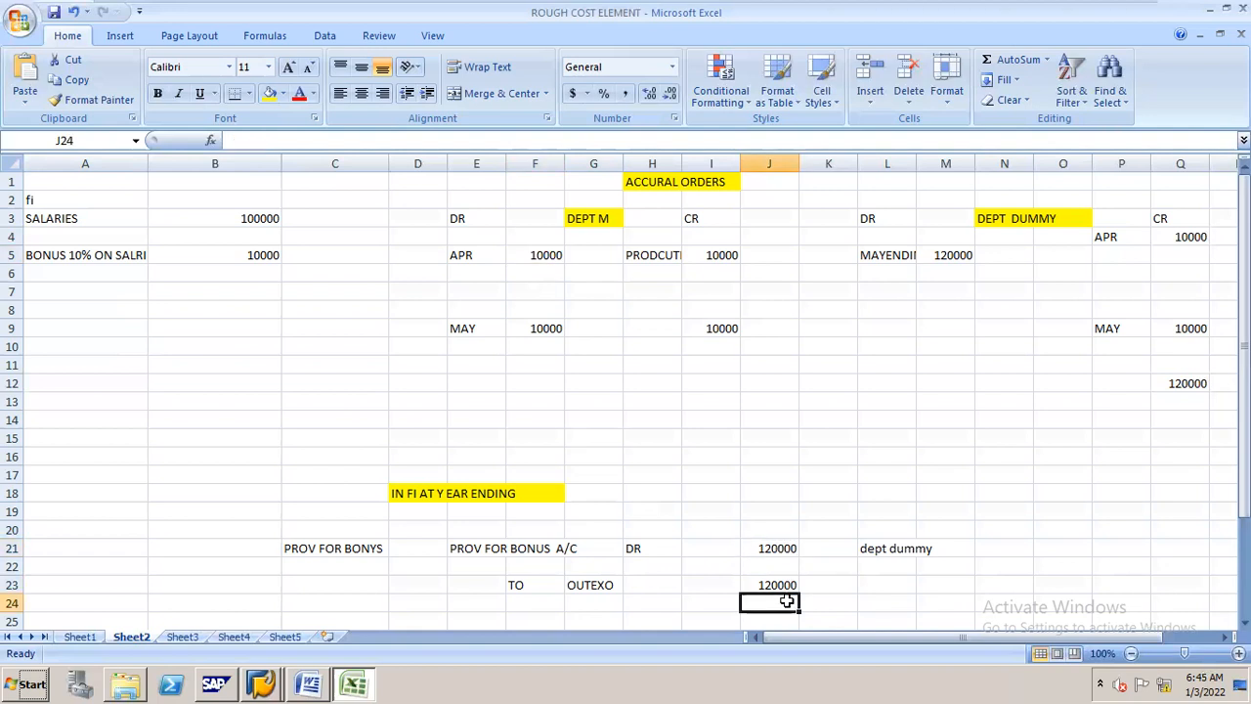
click(786, 548)
click(894, 548)
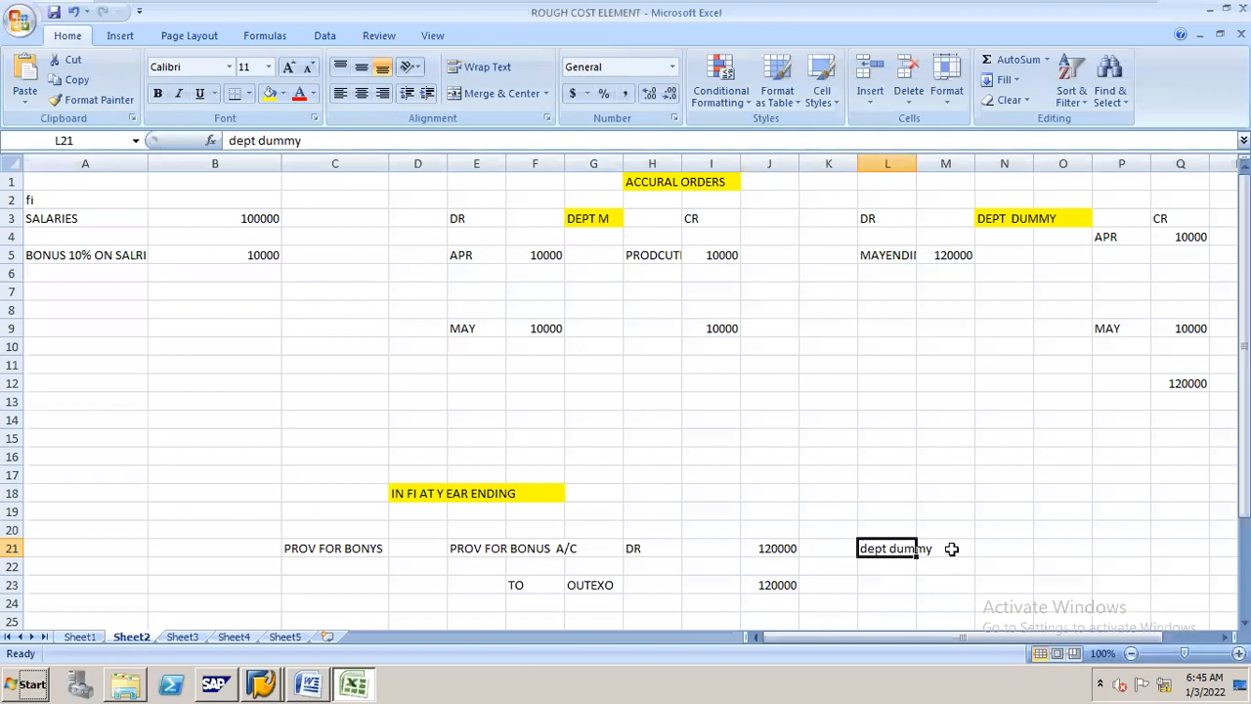
click(965, 552)
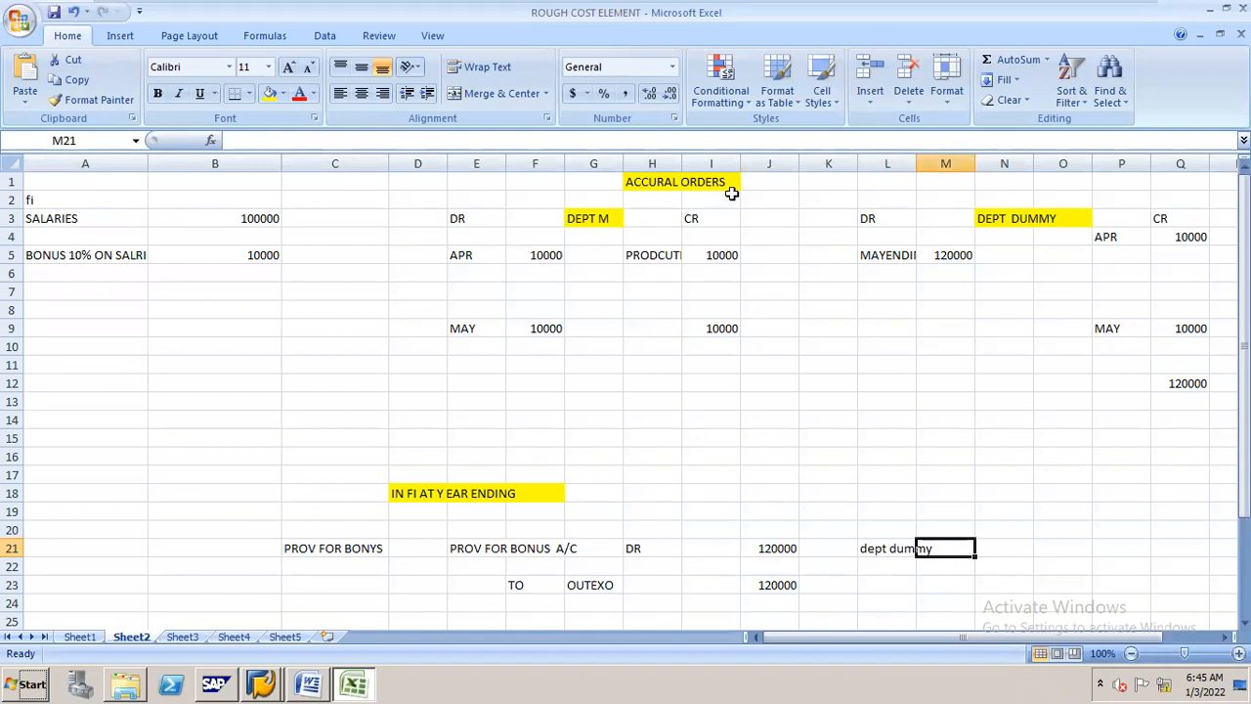
click(546, 272)
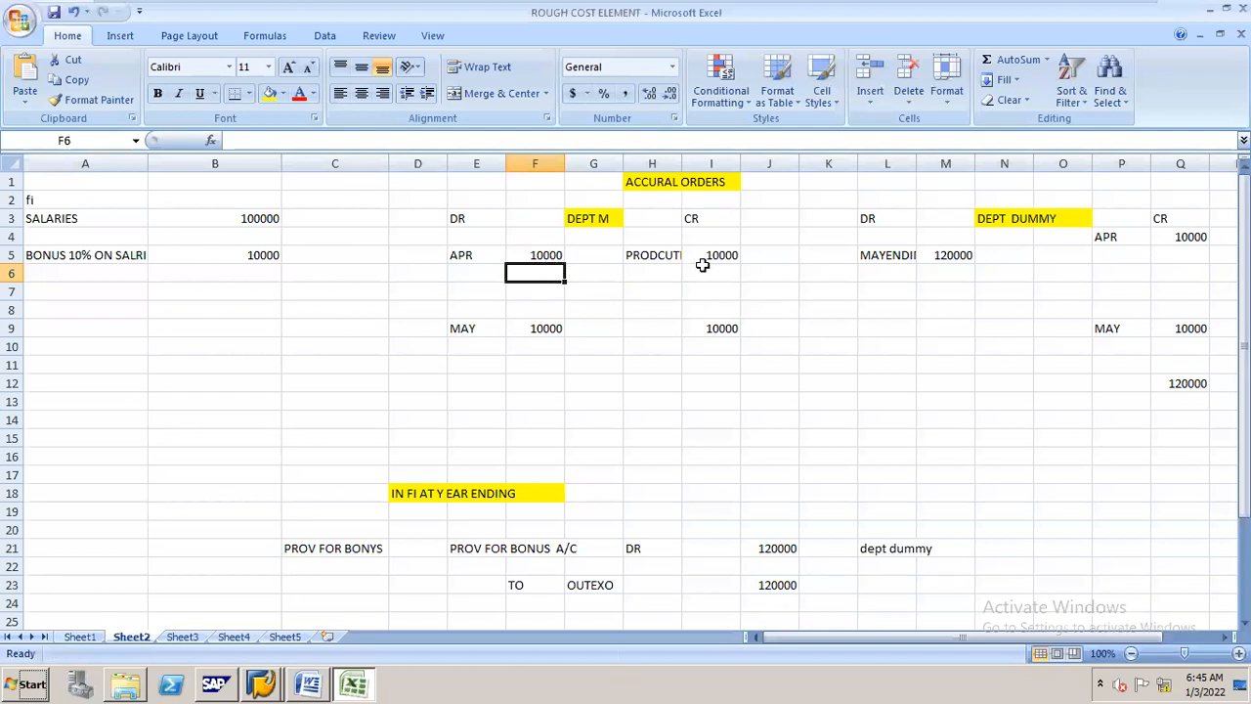
Trace the April accrual between DEPT M and DEPT DUMMY, comparing it with the dummy department's year-end debit, credit total and FI assignment
click(731, 252)
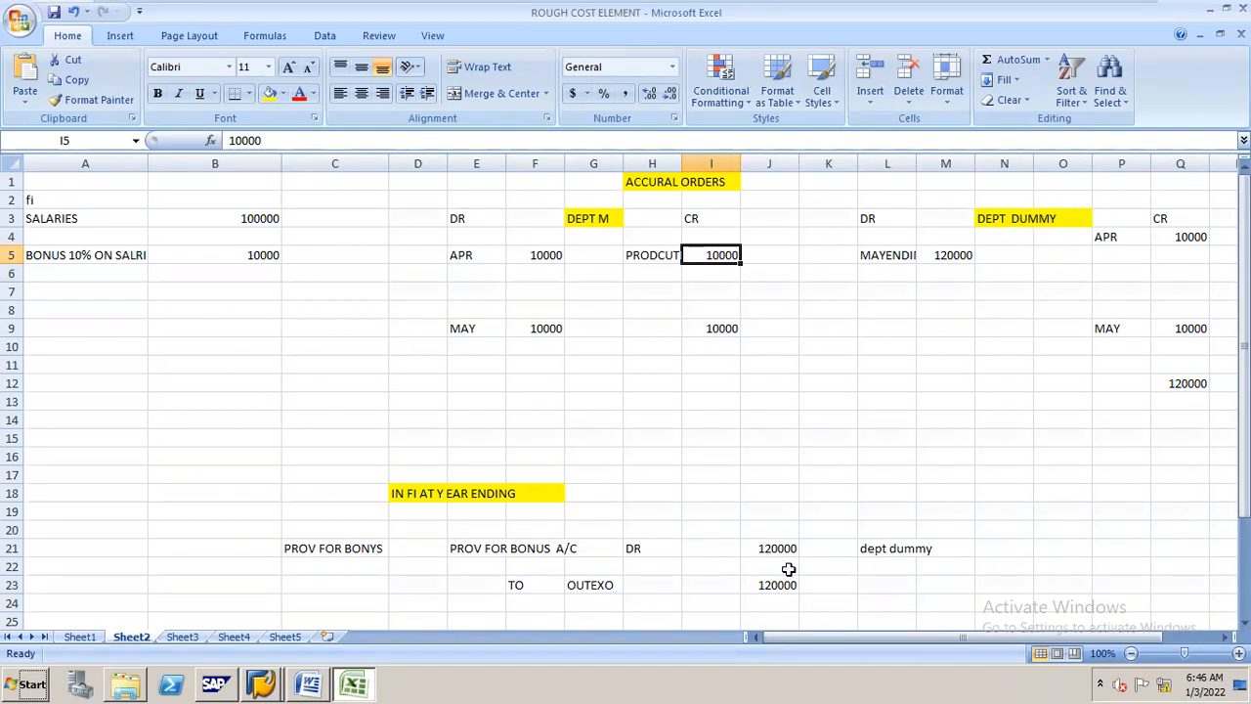
click(897, 547)
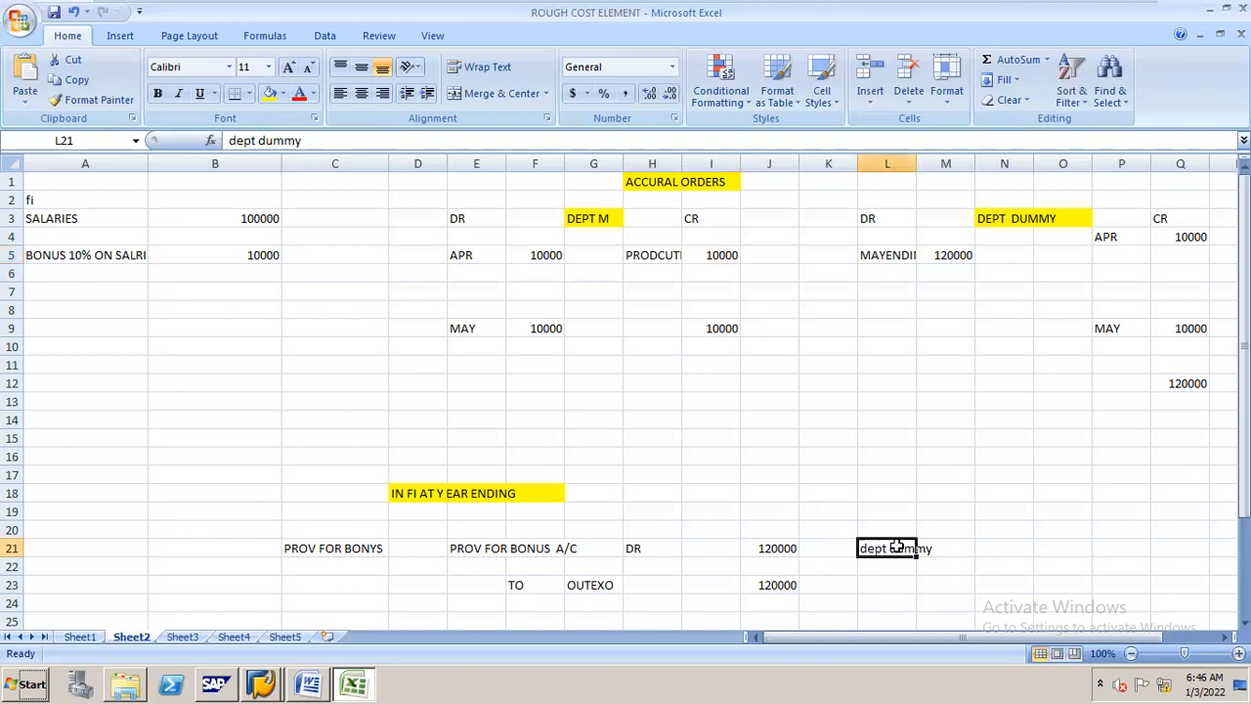
click(957, 255)
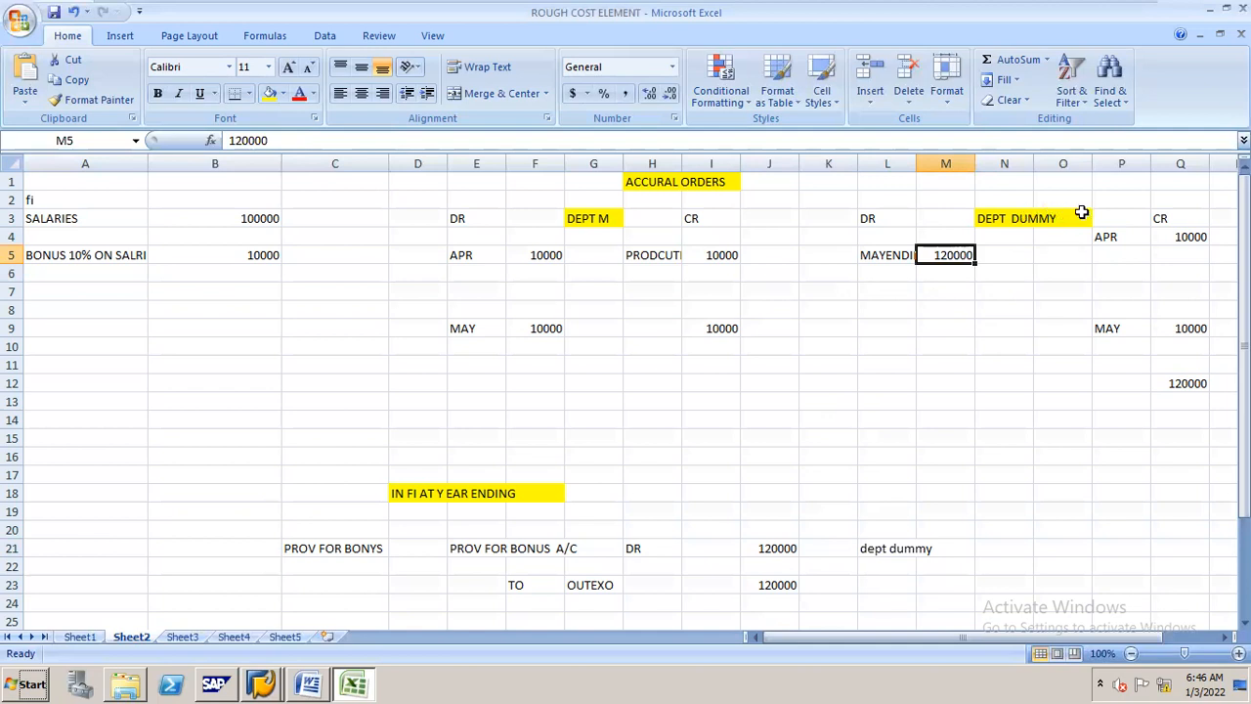
click(554, 256)
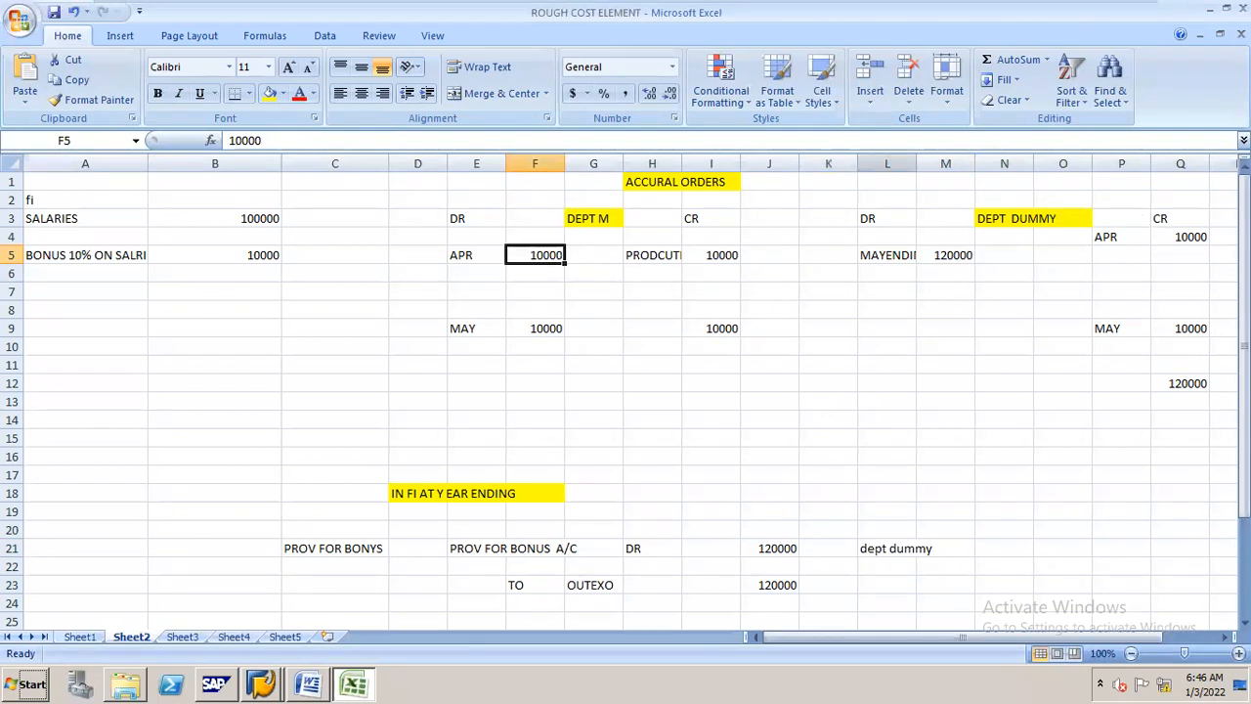
click(1190, 235)
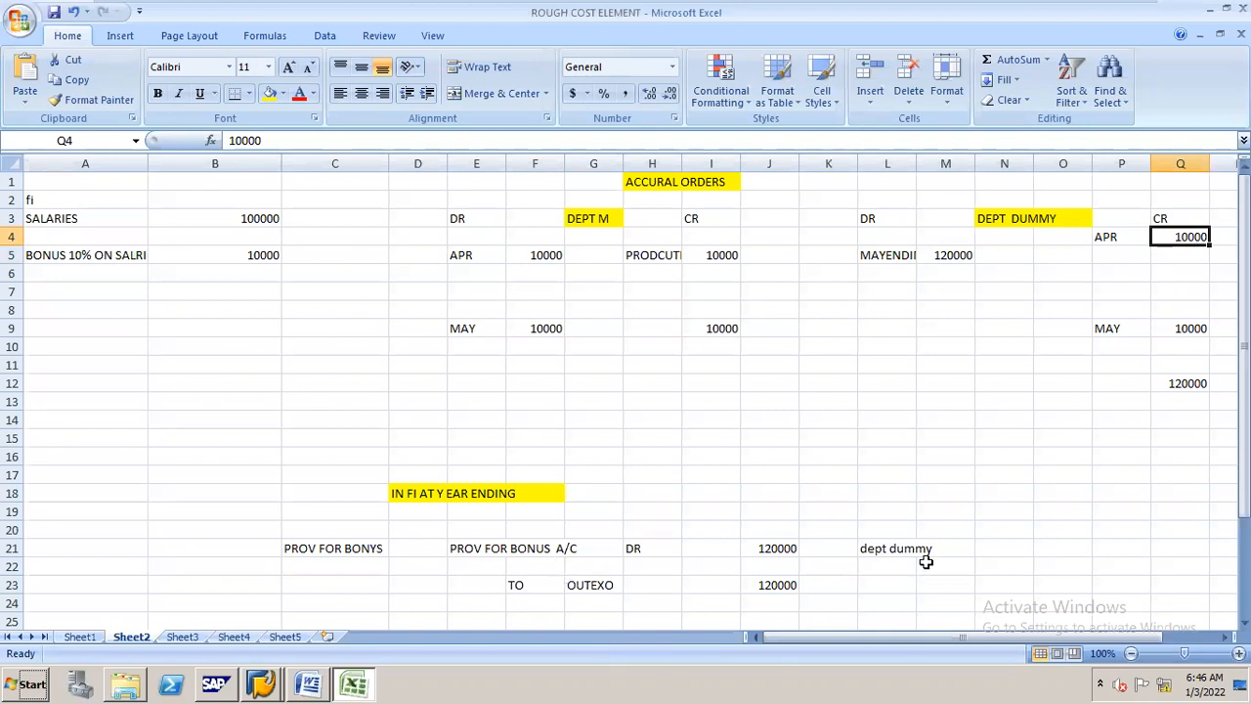
click(963, 253)
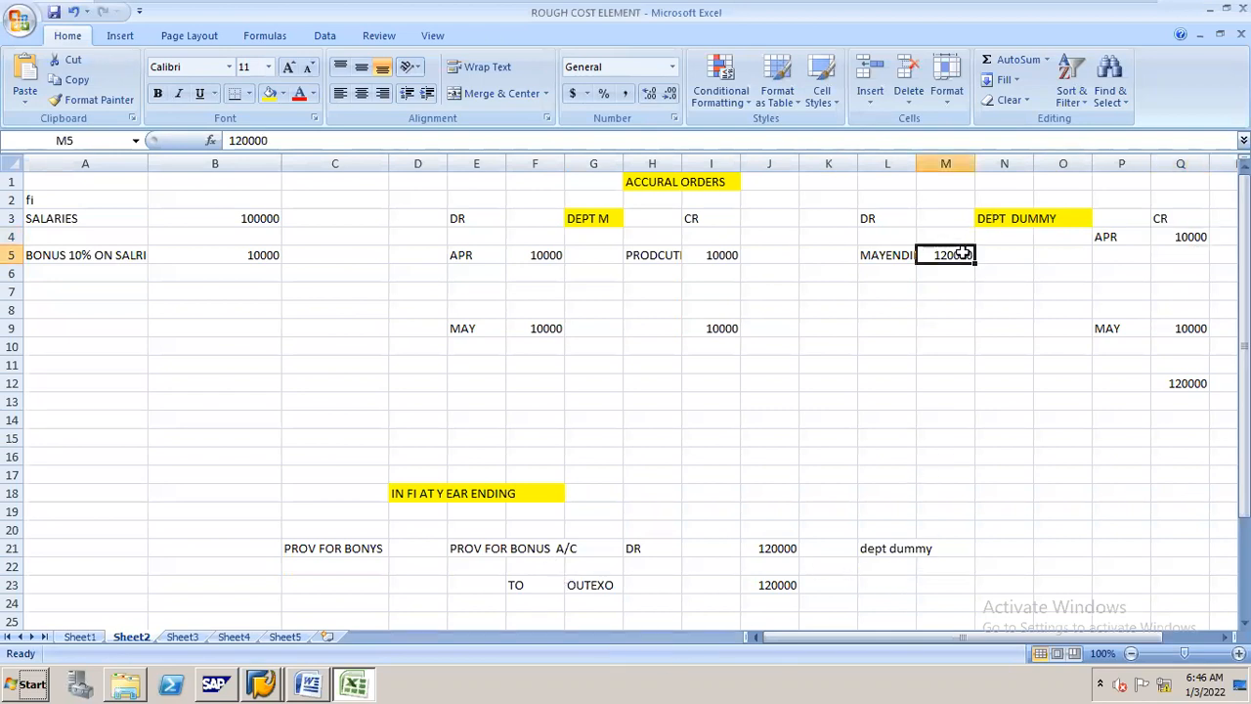
click(538, 256)
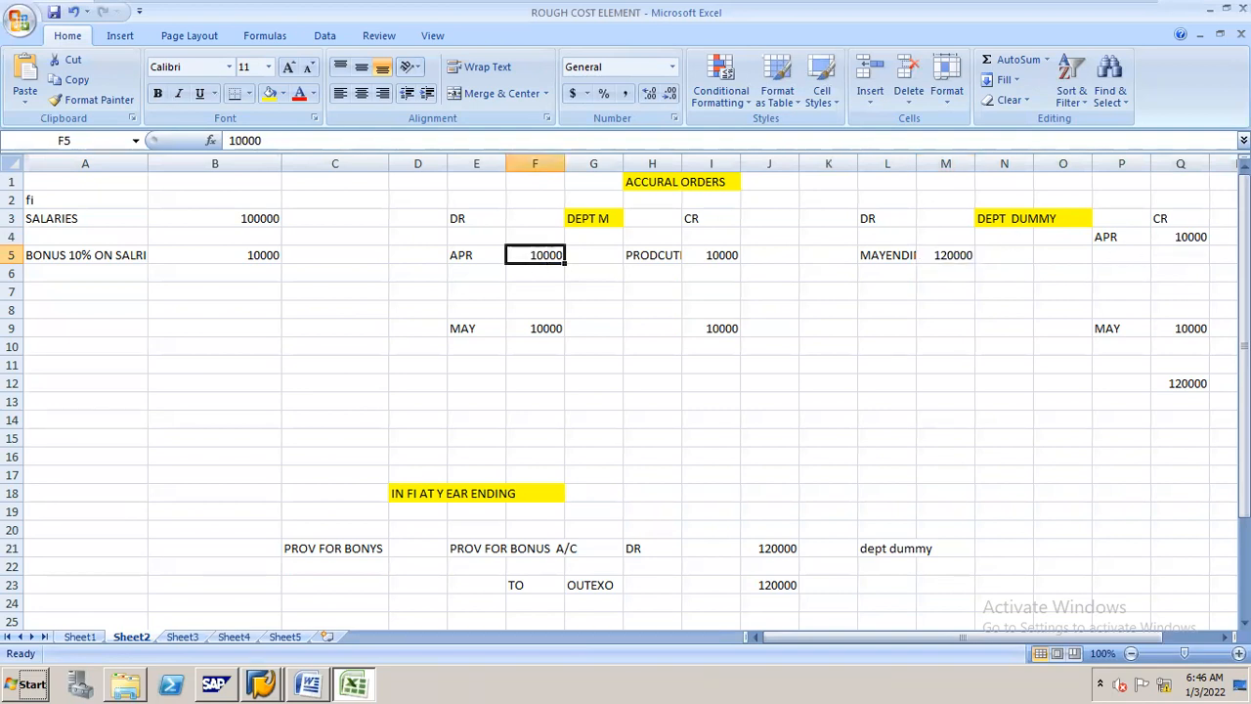
click(1188, 381)
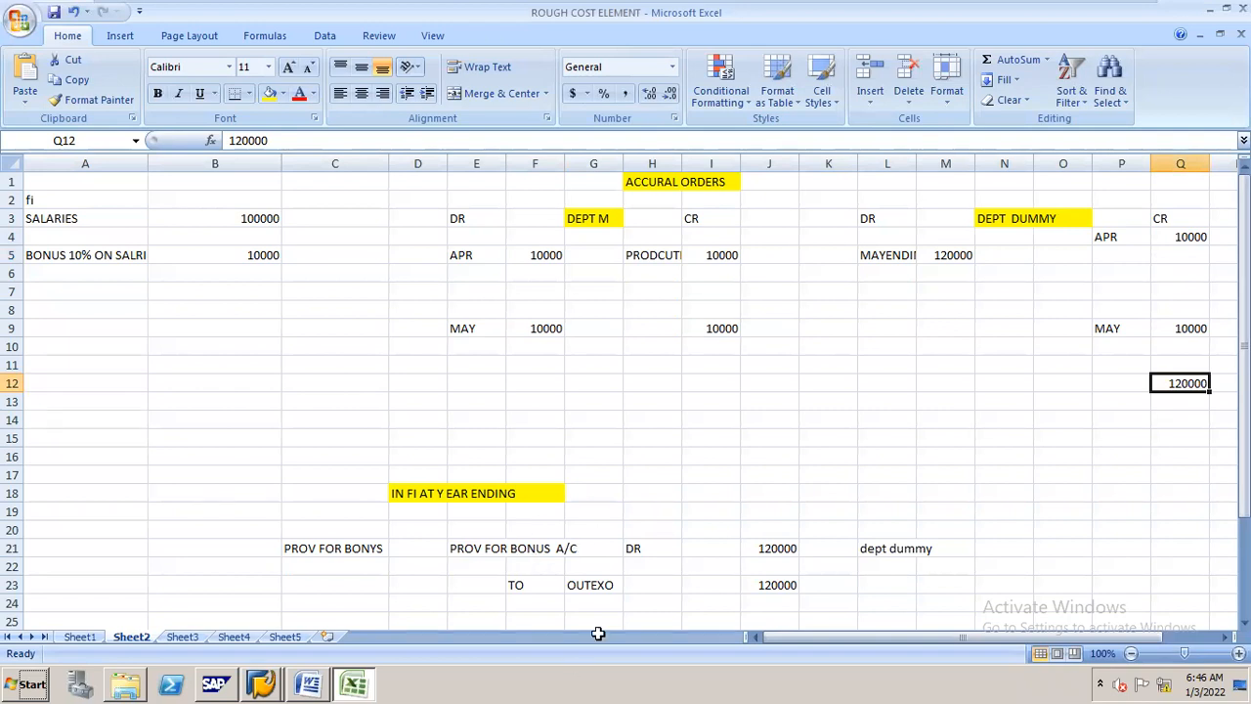
Enter the DEPT DUMMY debit total 120000 in cell M12, level with the credit total
click(946, 379)
text(120000)
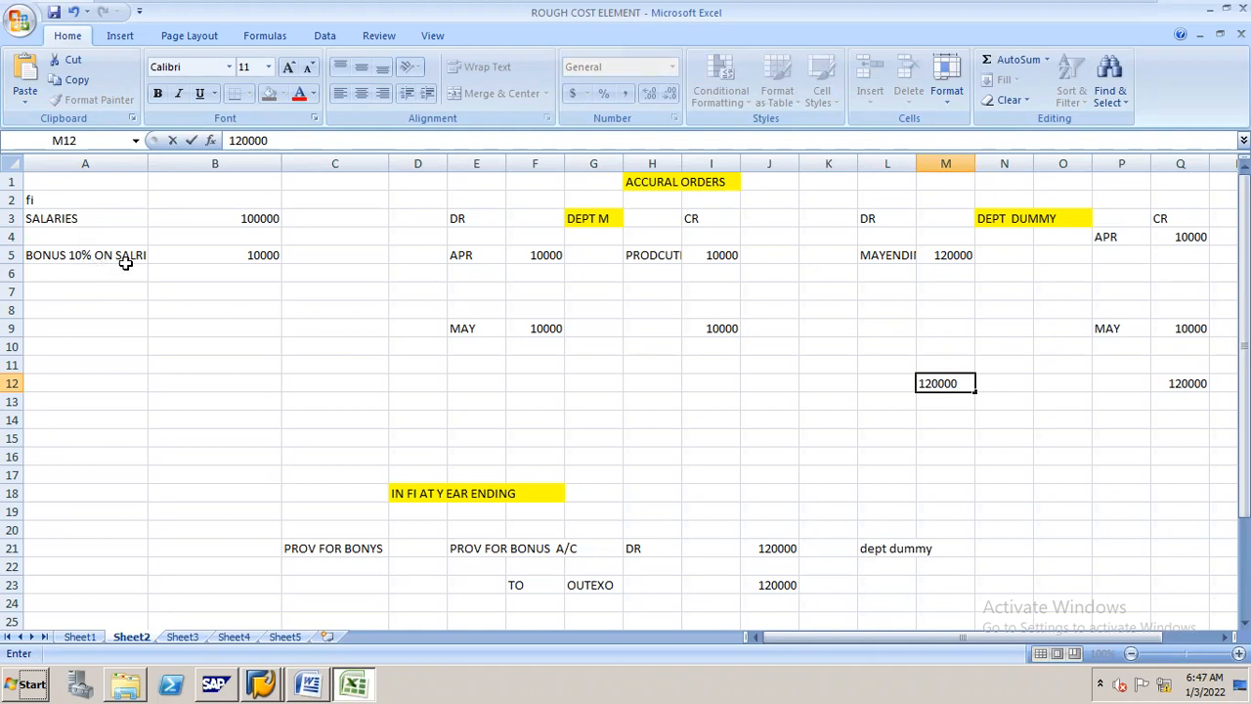
click(551, 257)
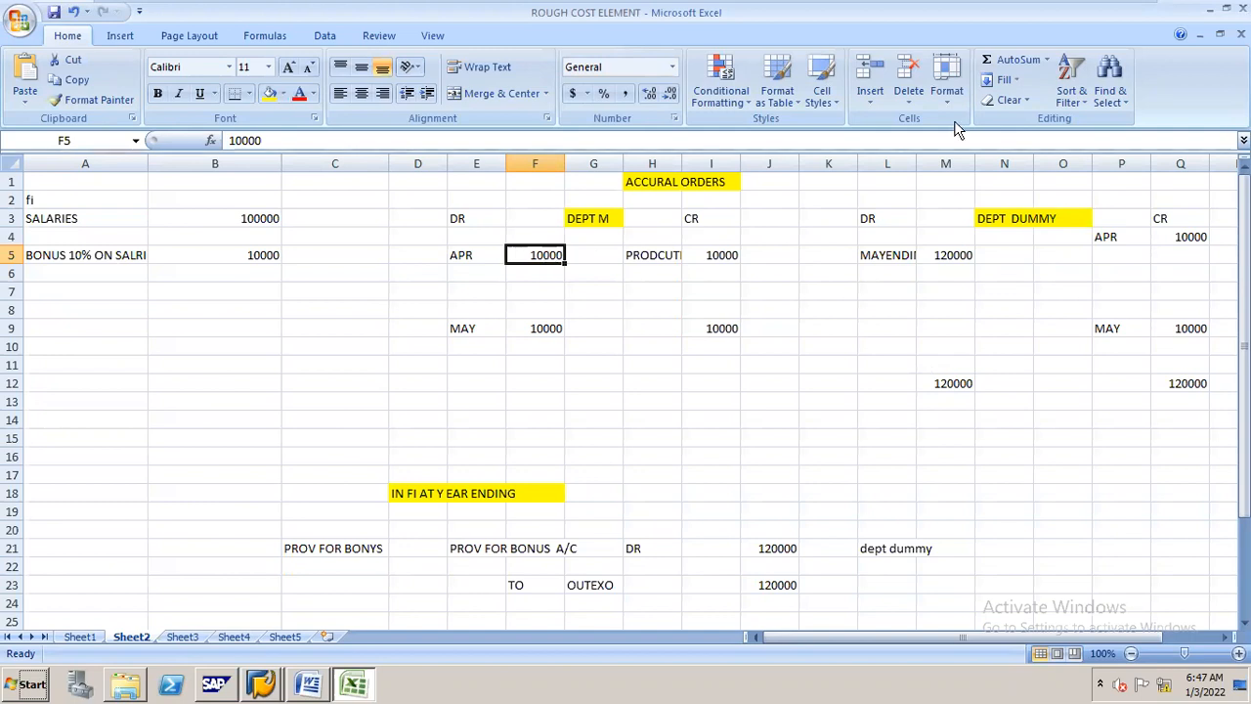
Compare the April accrual postings with the year-end FI provision debit and its matching debit in DEPT DUMMY
click(1179, 236)
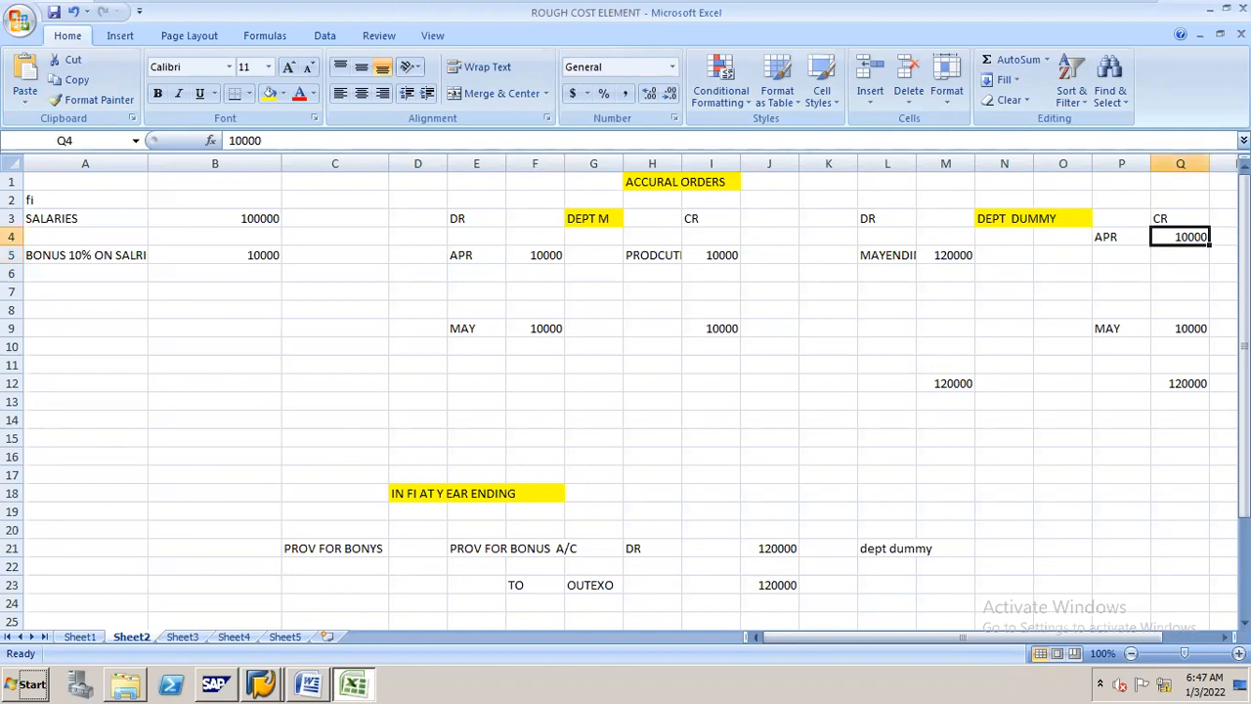
click(551, 250)
click(1179, 238)
click(783, 548)
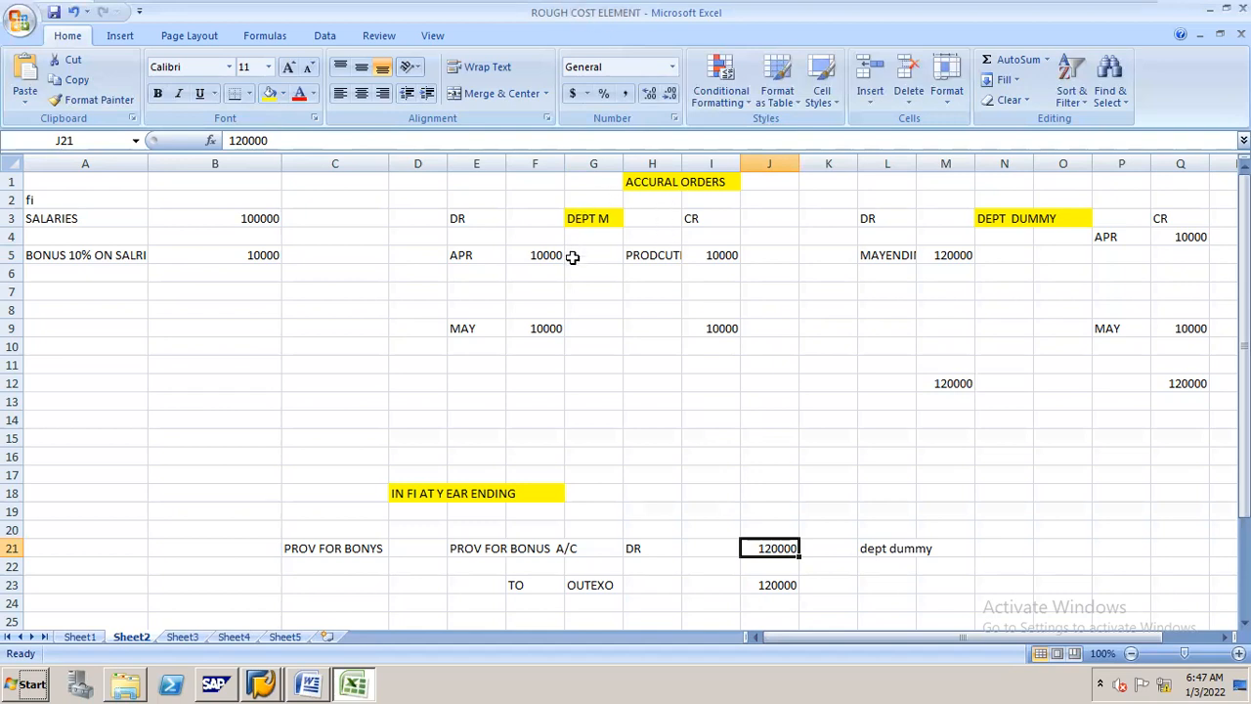
click(895, 548)
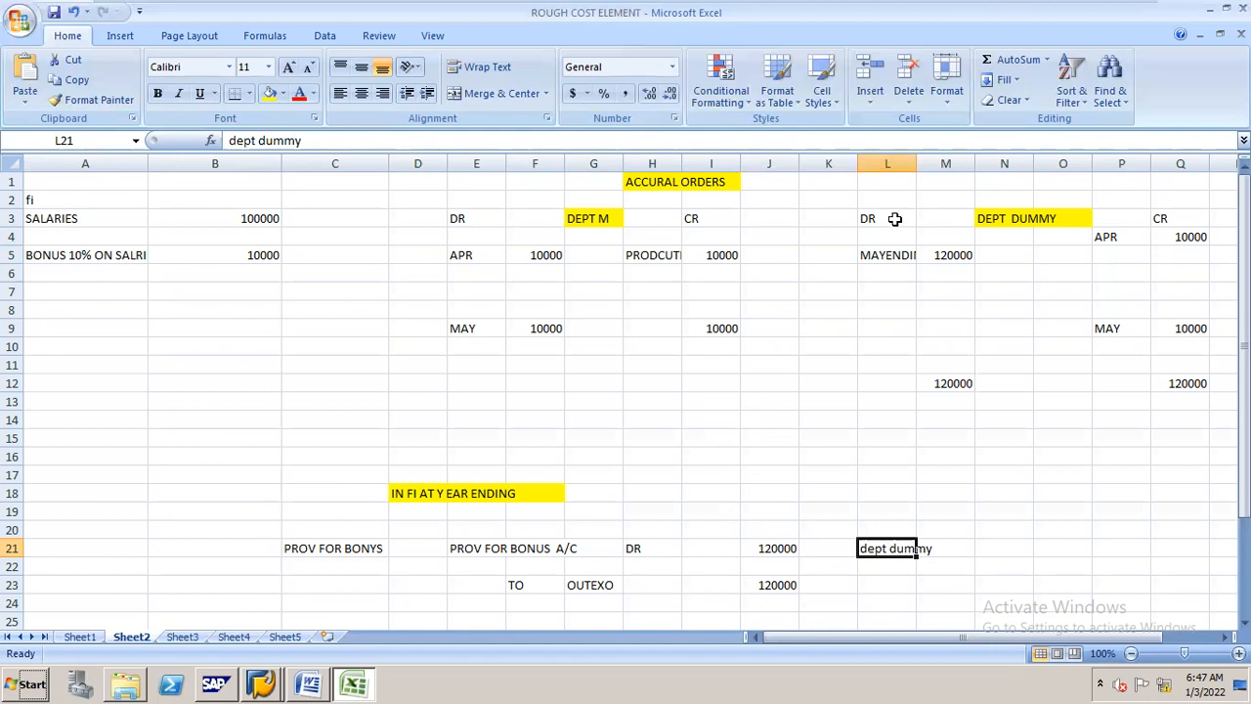
click(958, 251)
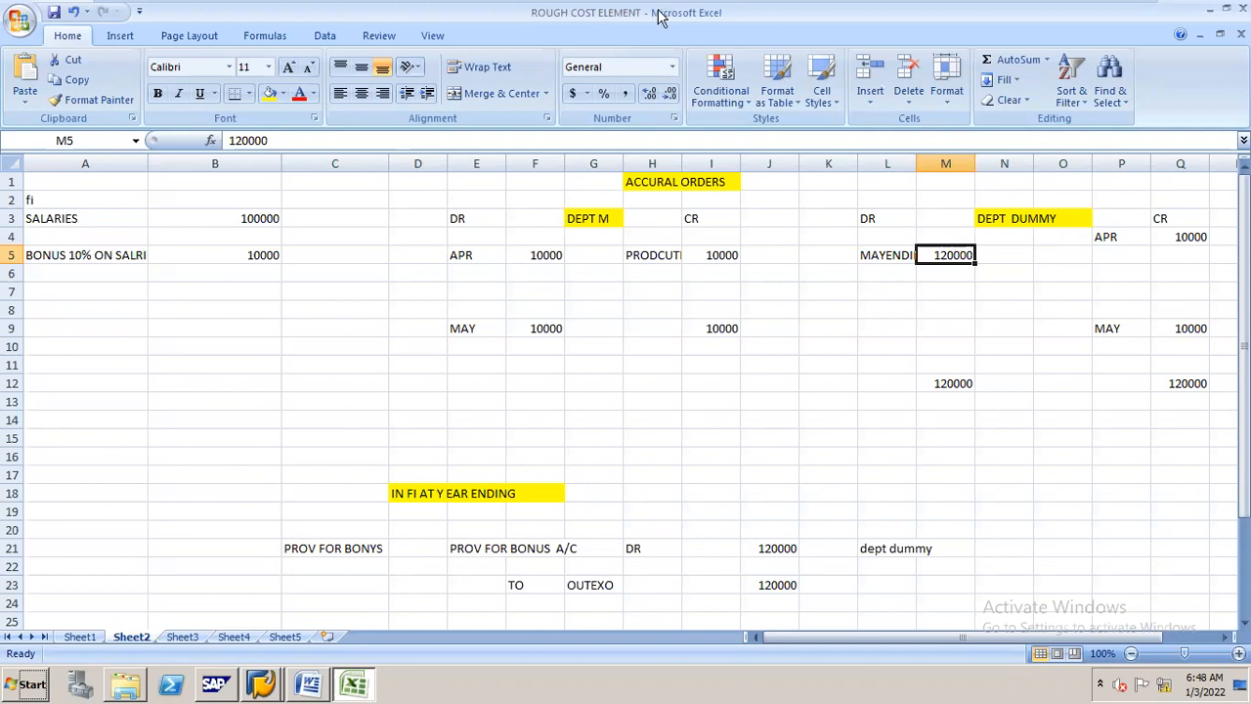
Review the salaries amount, the 10% bonus amount and the April and May debits in DEPT M
click(56, 216)
click(272, 218)
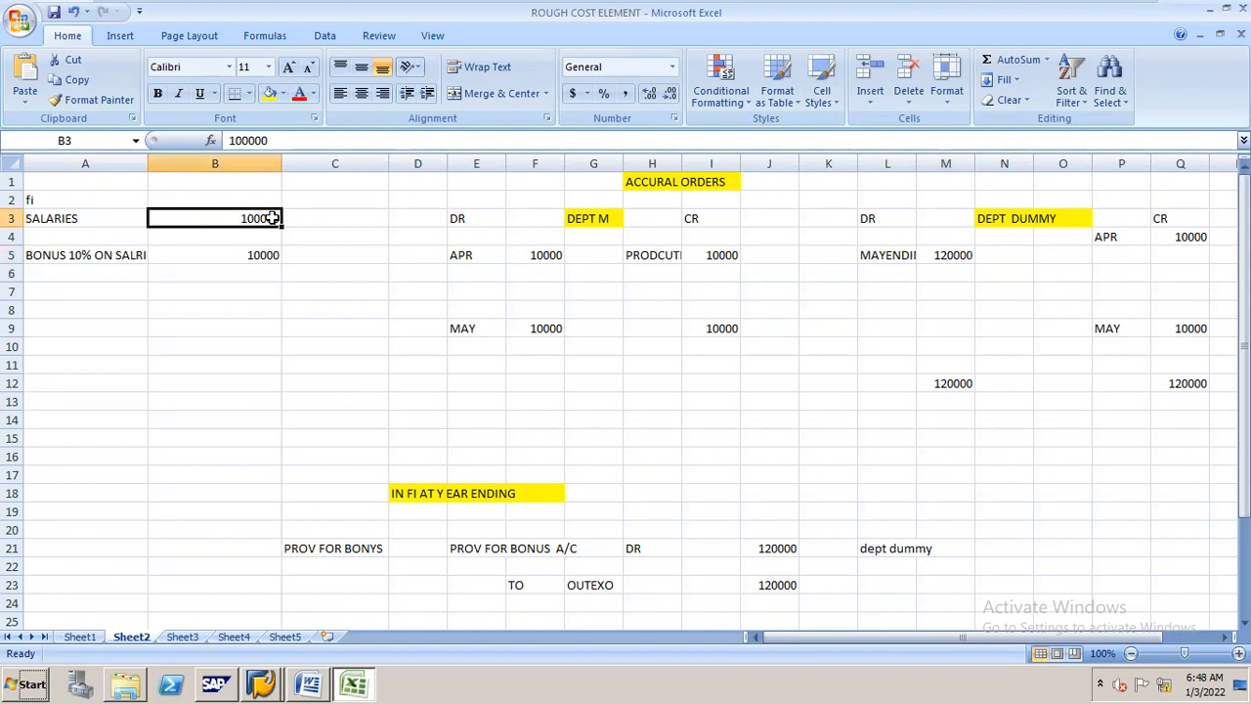
click(272, 255)
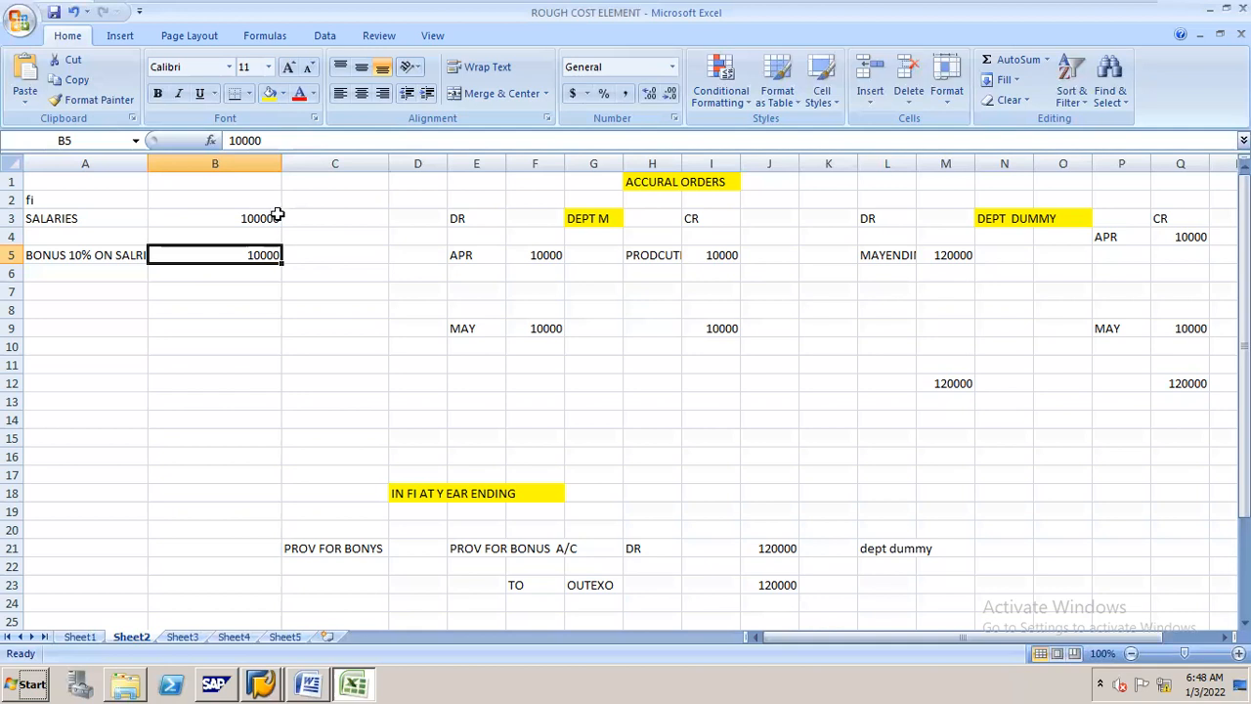
click(548, 256)
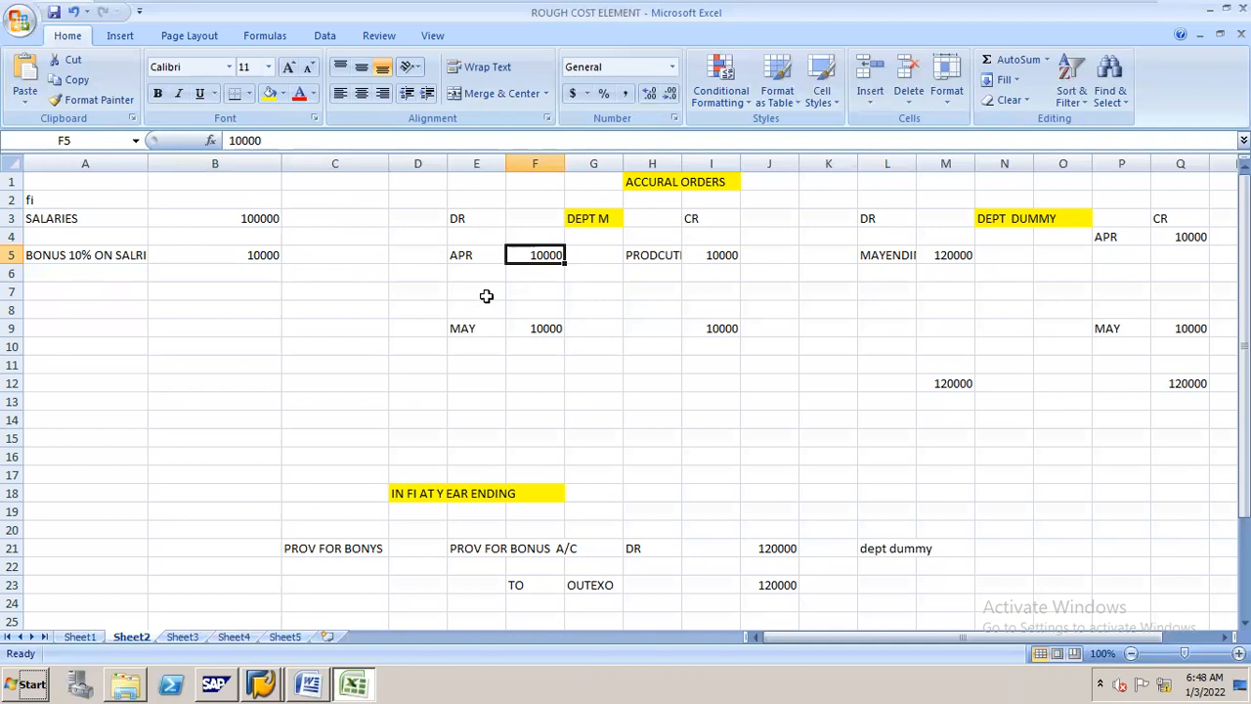
click(550, 334)
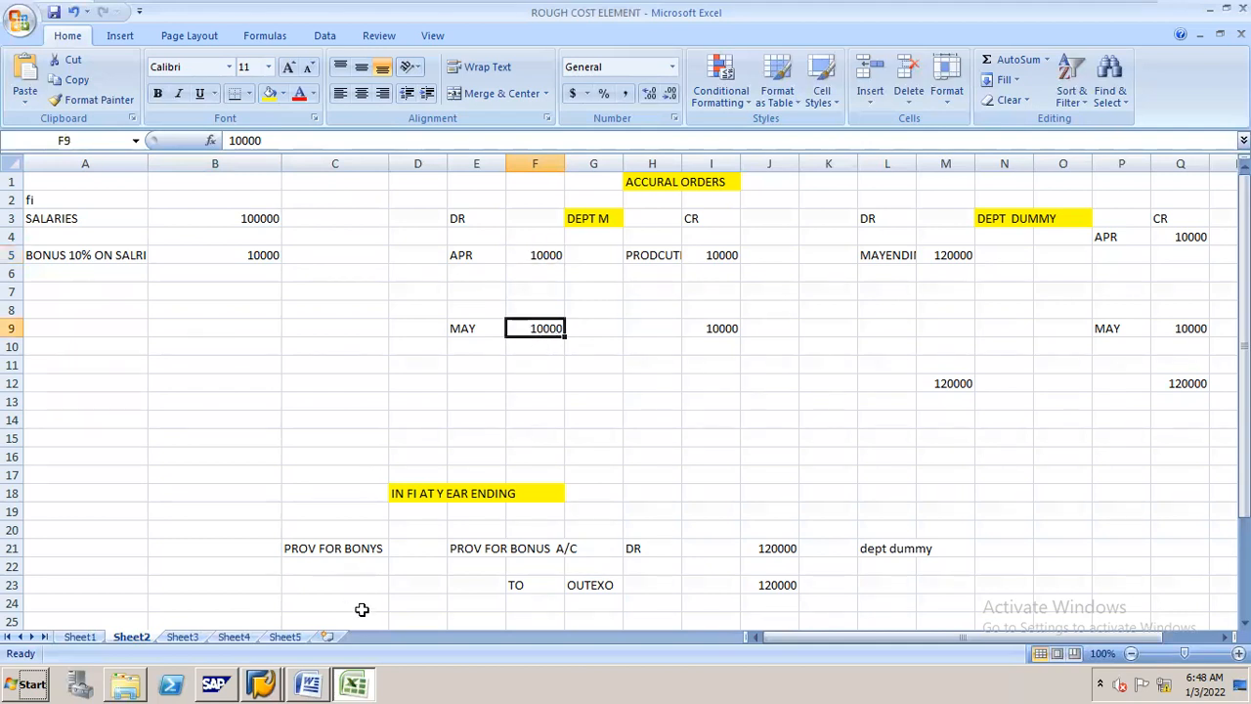
Switch to the Word document on accrual orders and read the instructions for creating the GL master bonus account
click(310, 674)
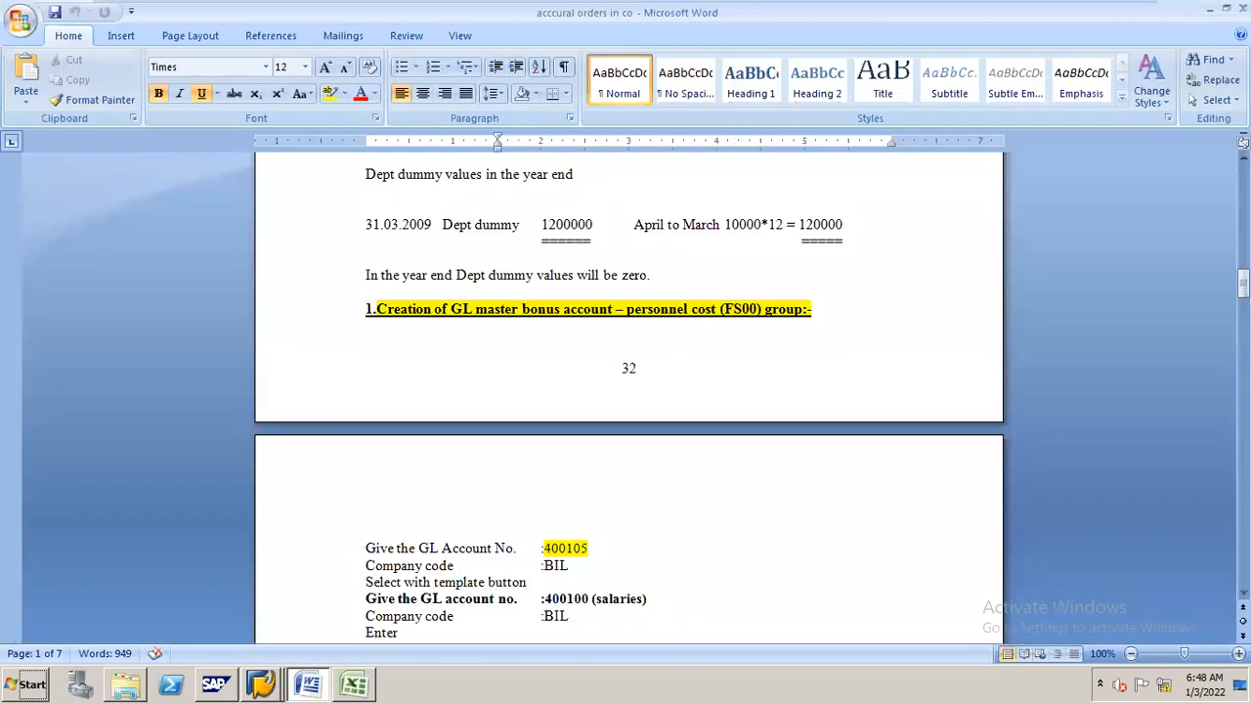
drag(1243, 282, 1243, 289)
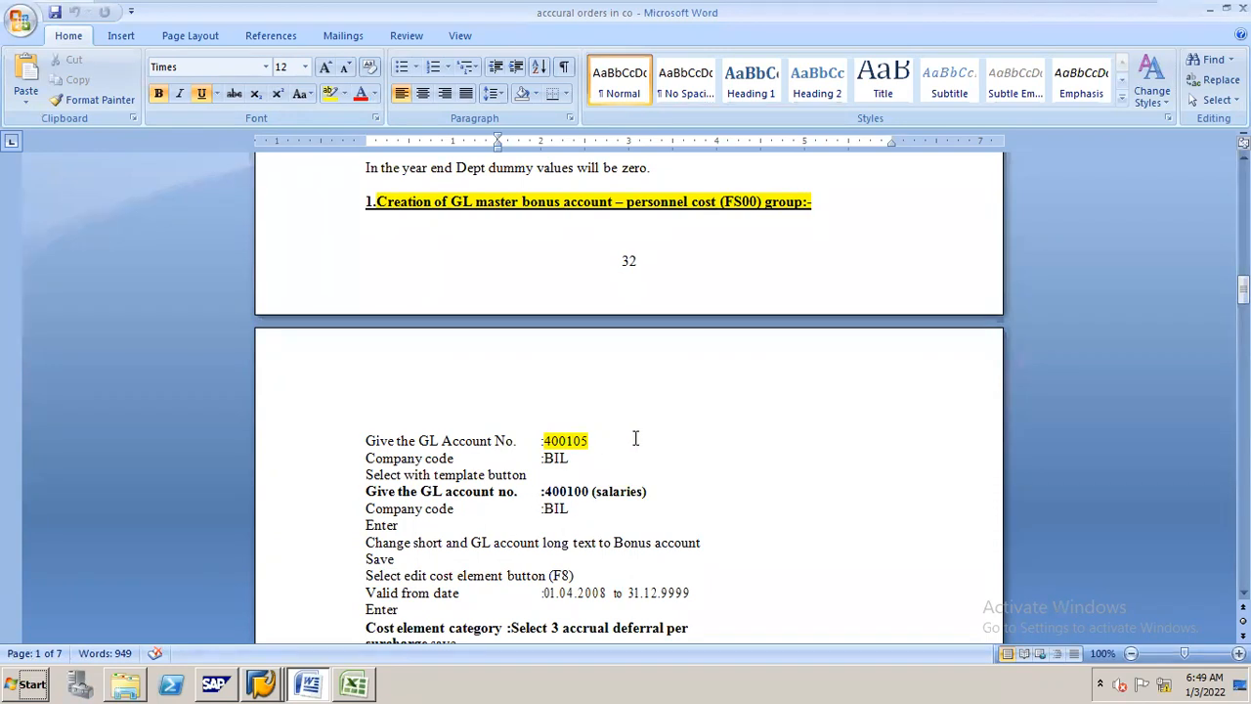
drag(1243, 291, 1242, 298)
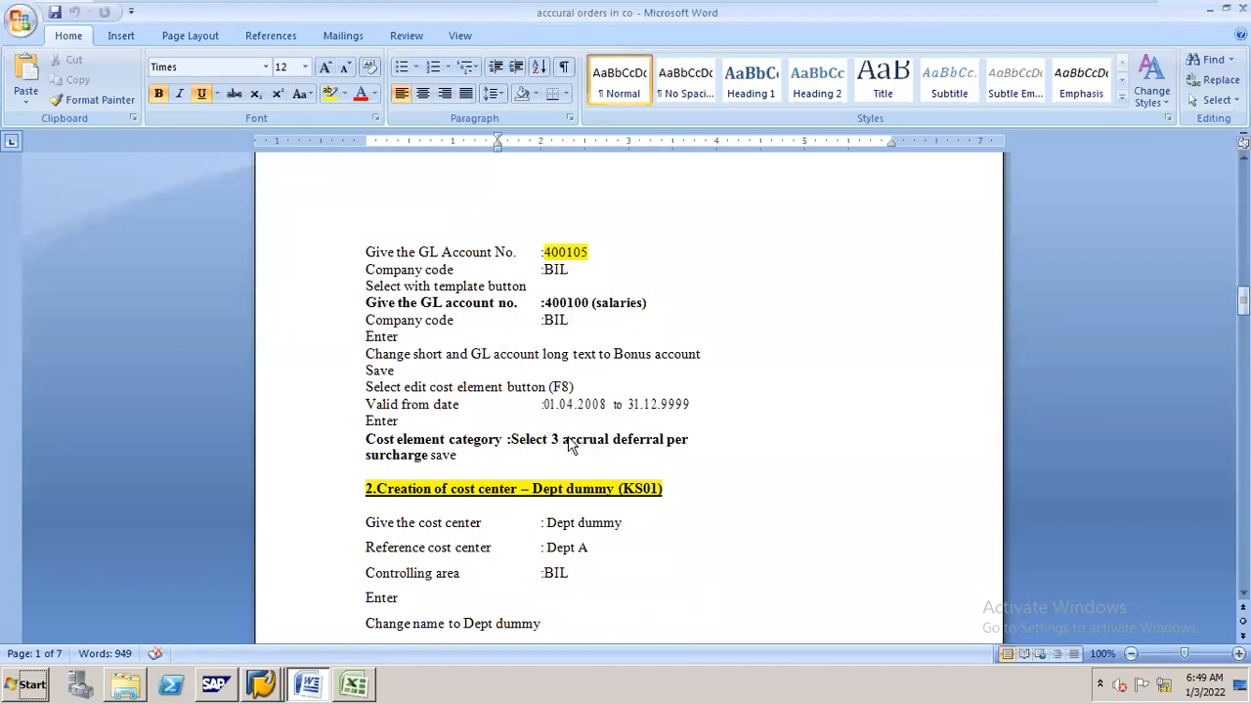
Switch to SAP Easy Access, maximize its window and start transaction FS00 for G/L account maintenance
key(alt+Tab)
click(260, 683)
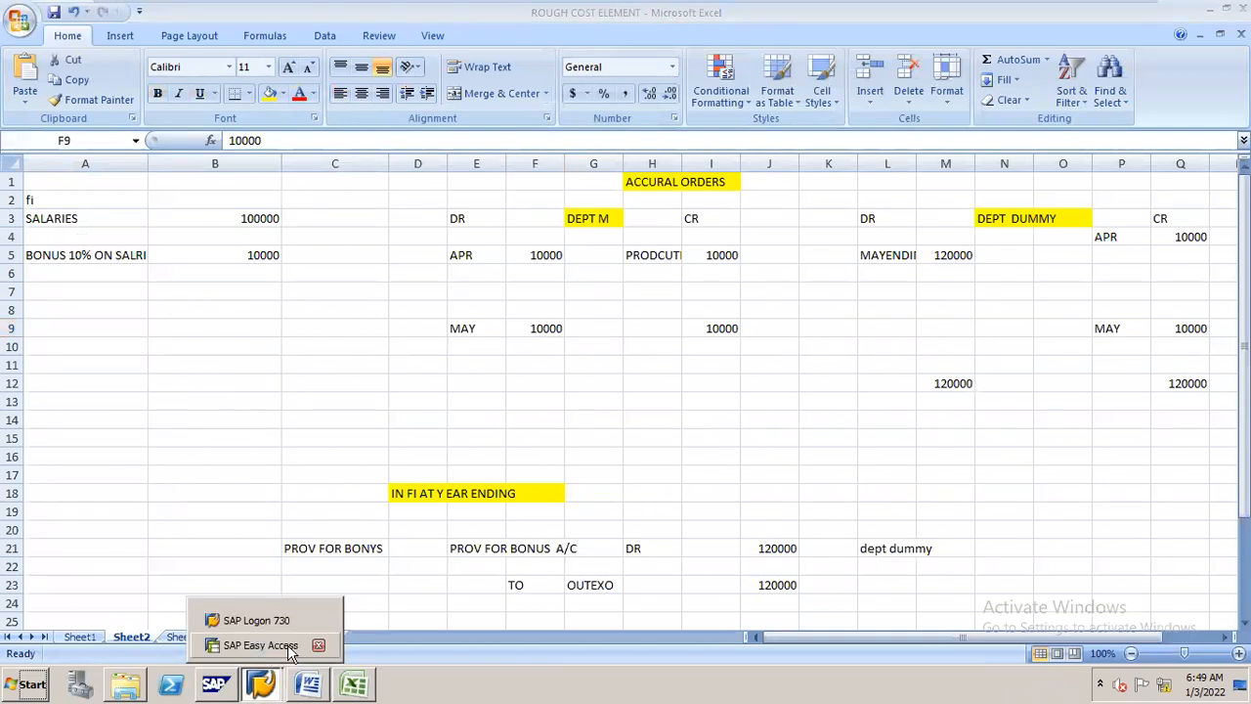
click(260, 645)
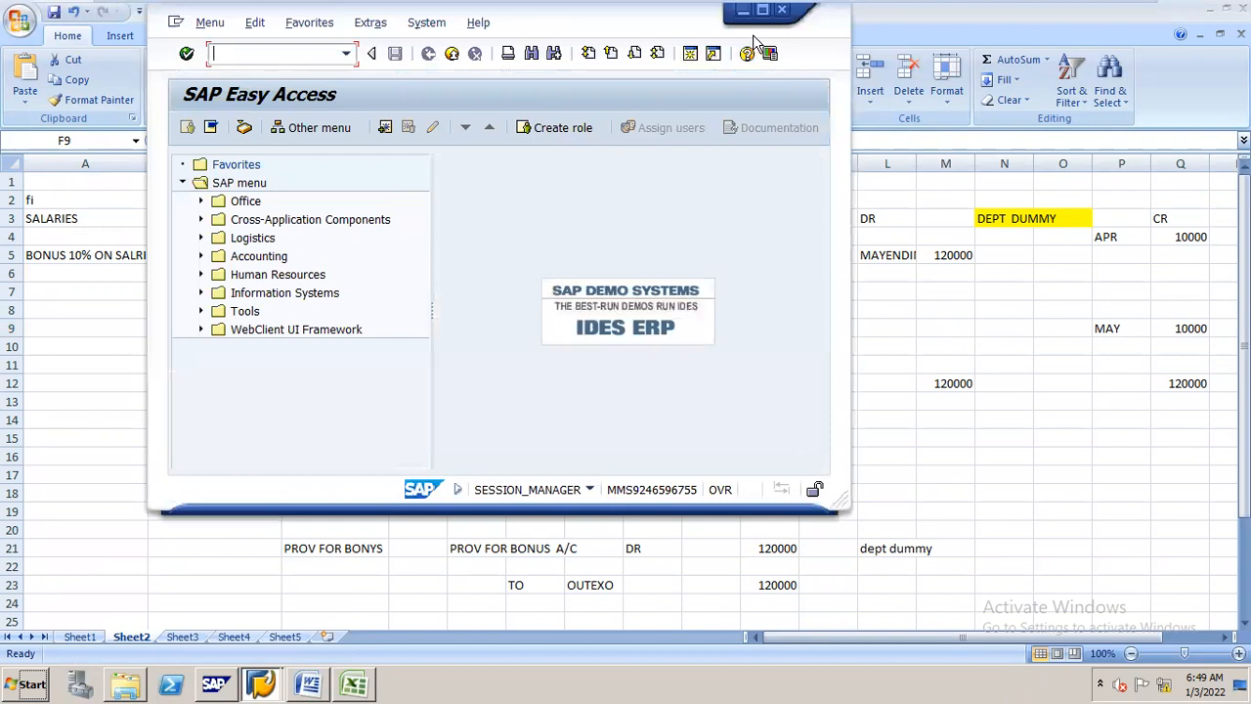
click(763, 9)
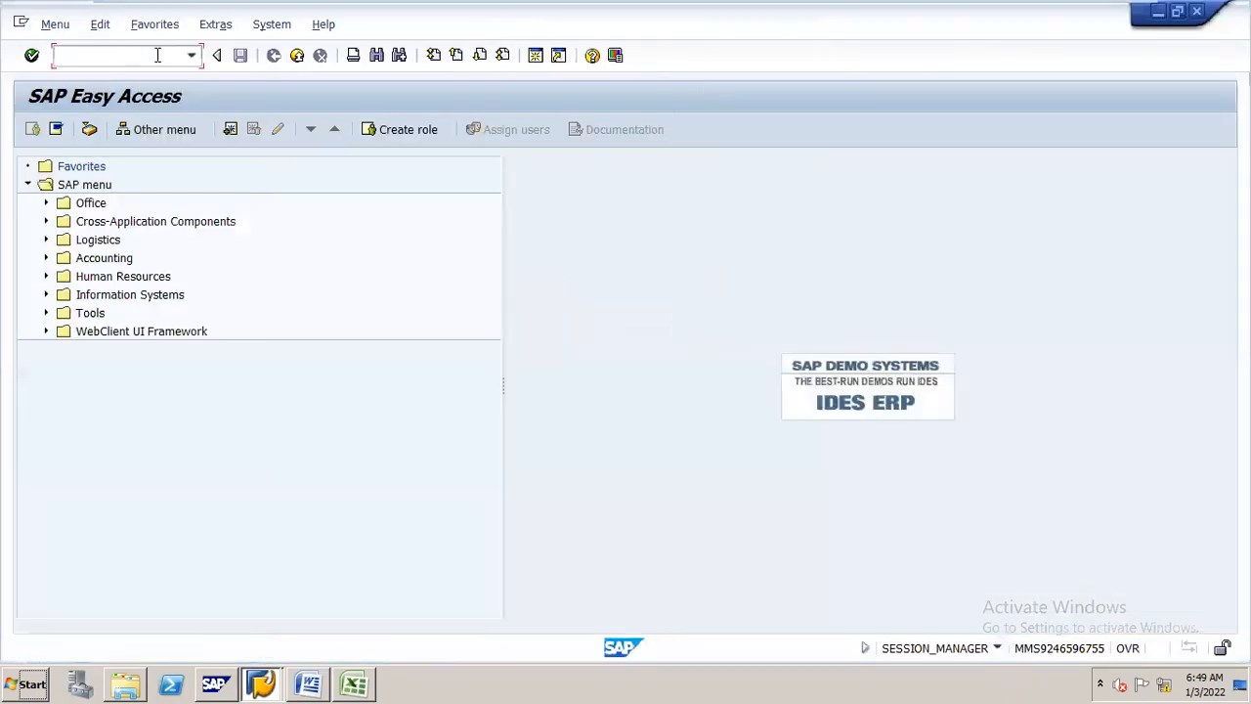
text(/nfs00)
key(Return)
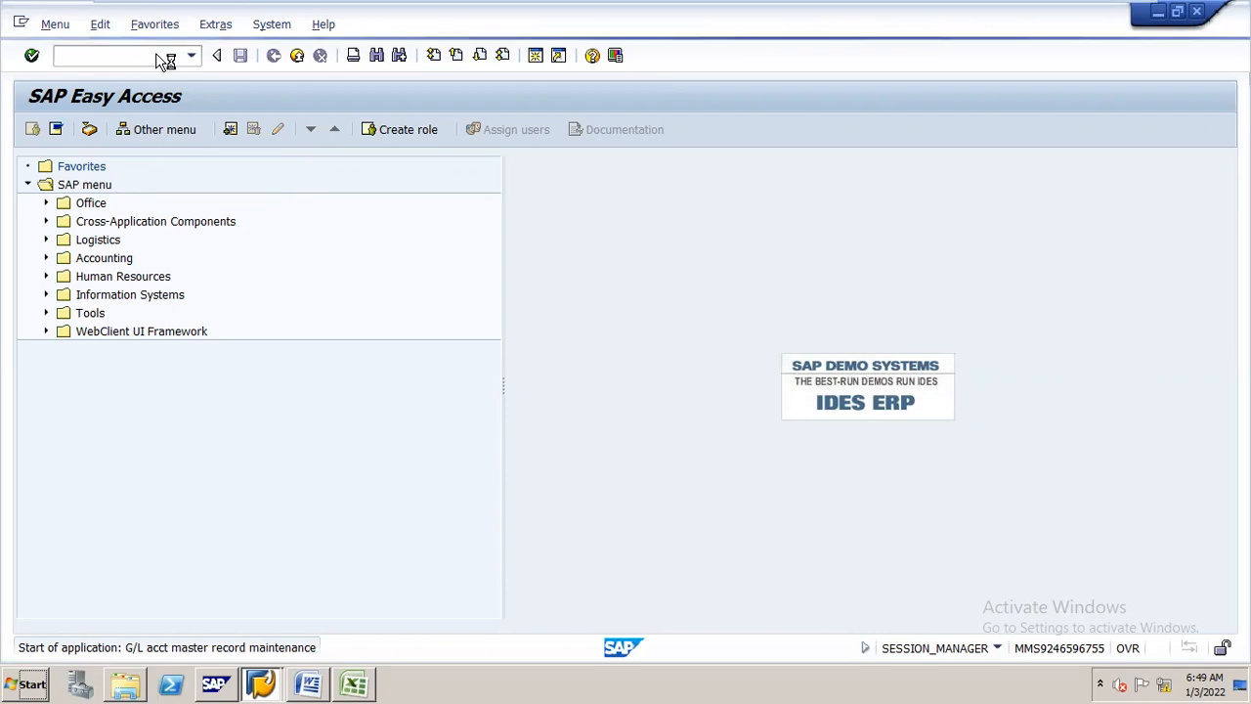
Start creating G/L account 400105 in company code N16 with a template
text(400)
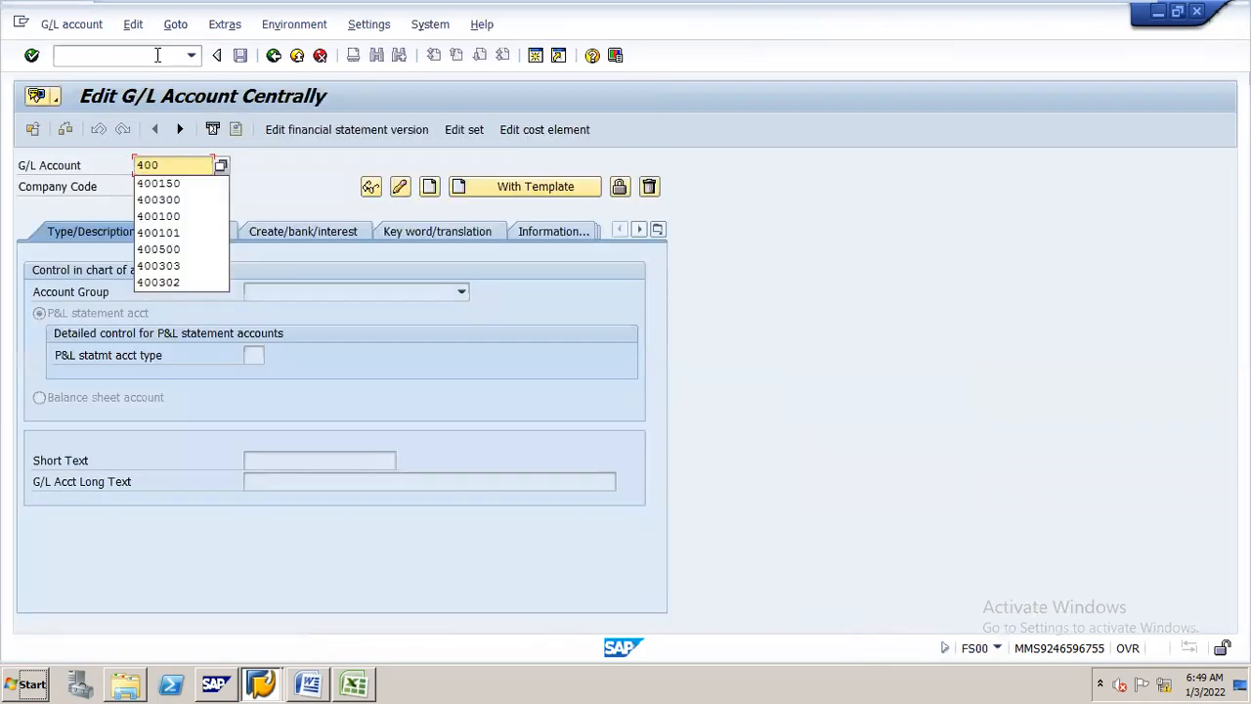
text(105)
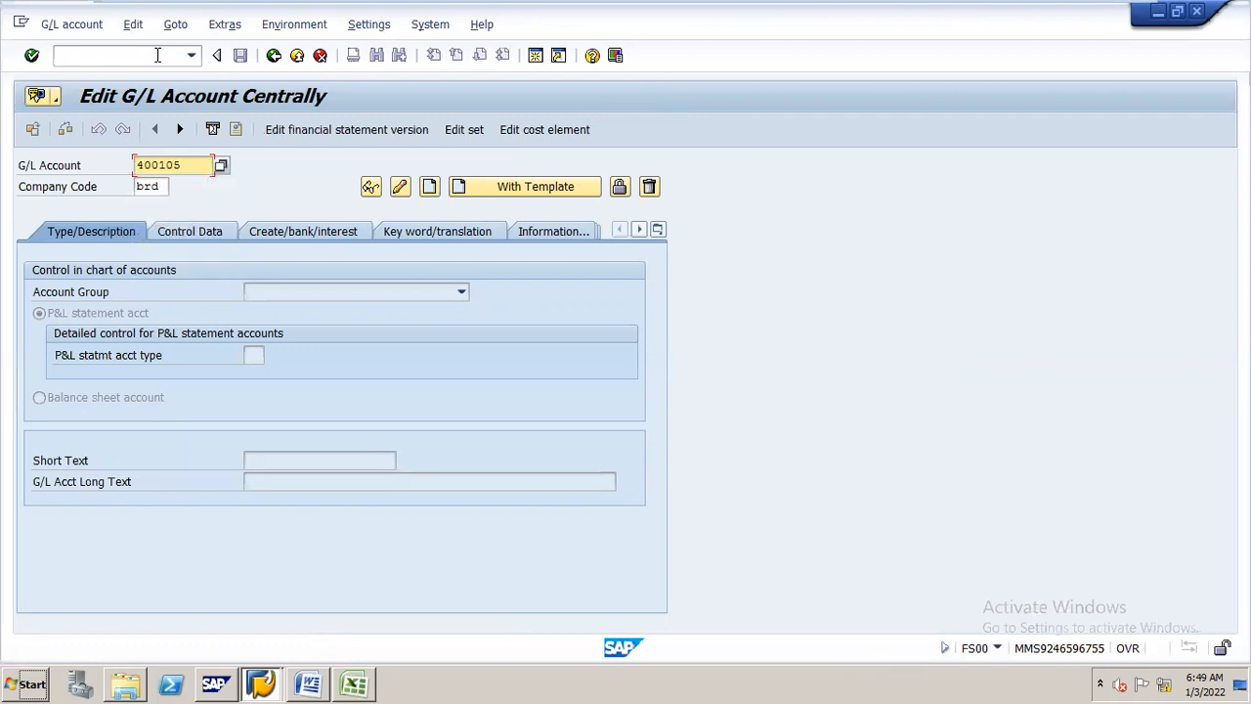
key(Tab)
text(n16)
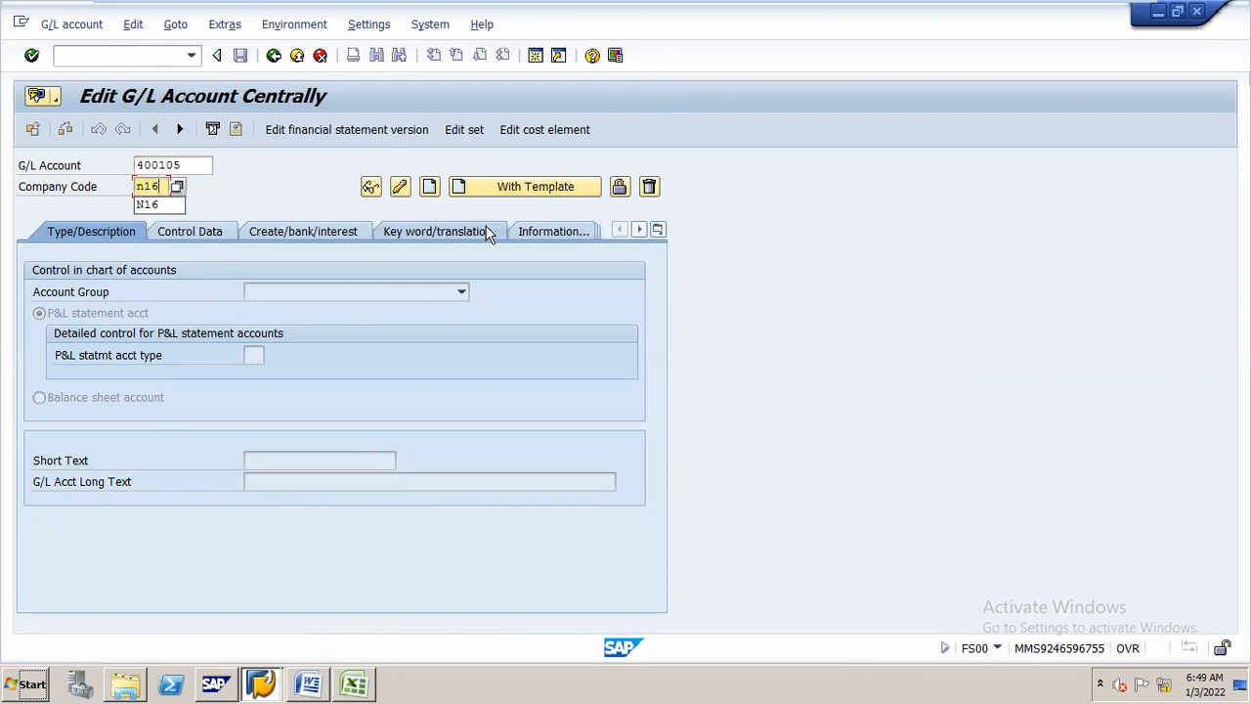
click(554, 183)
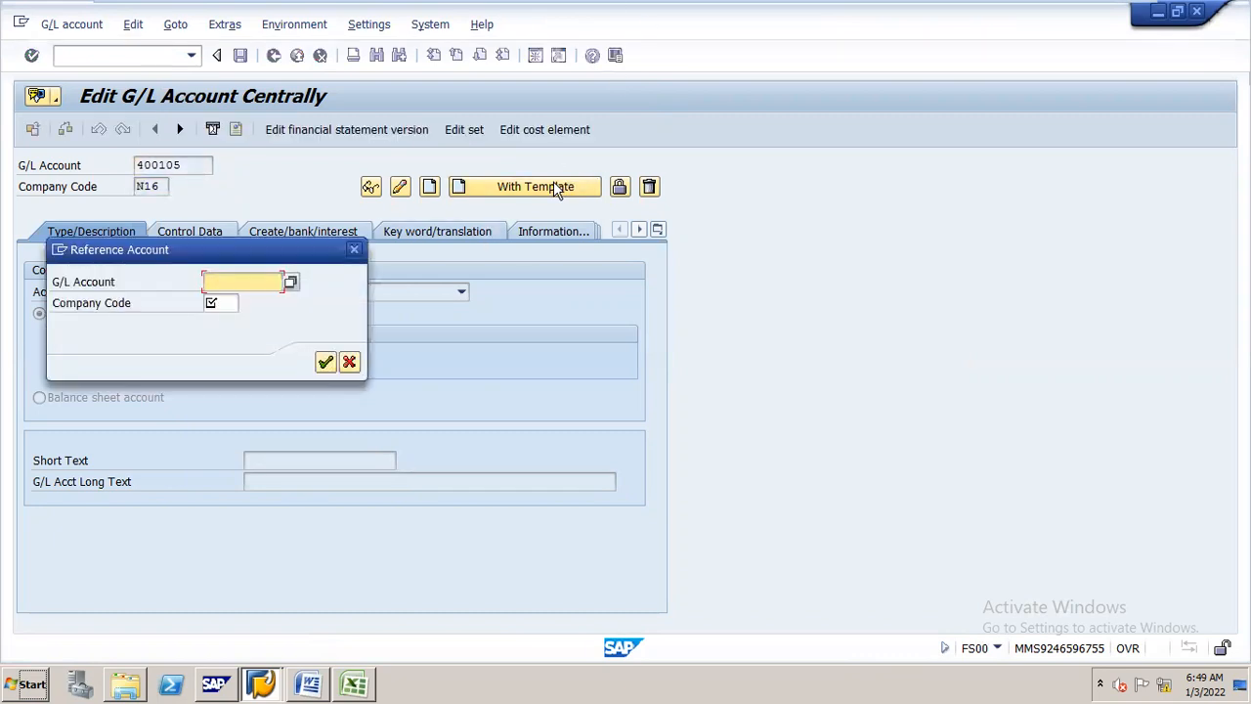
Use G/L account 400100 in company code N16 as the reference account for the new account
text(400100)
key(Tab)
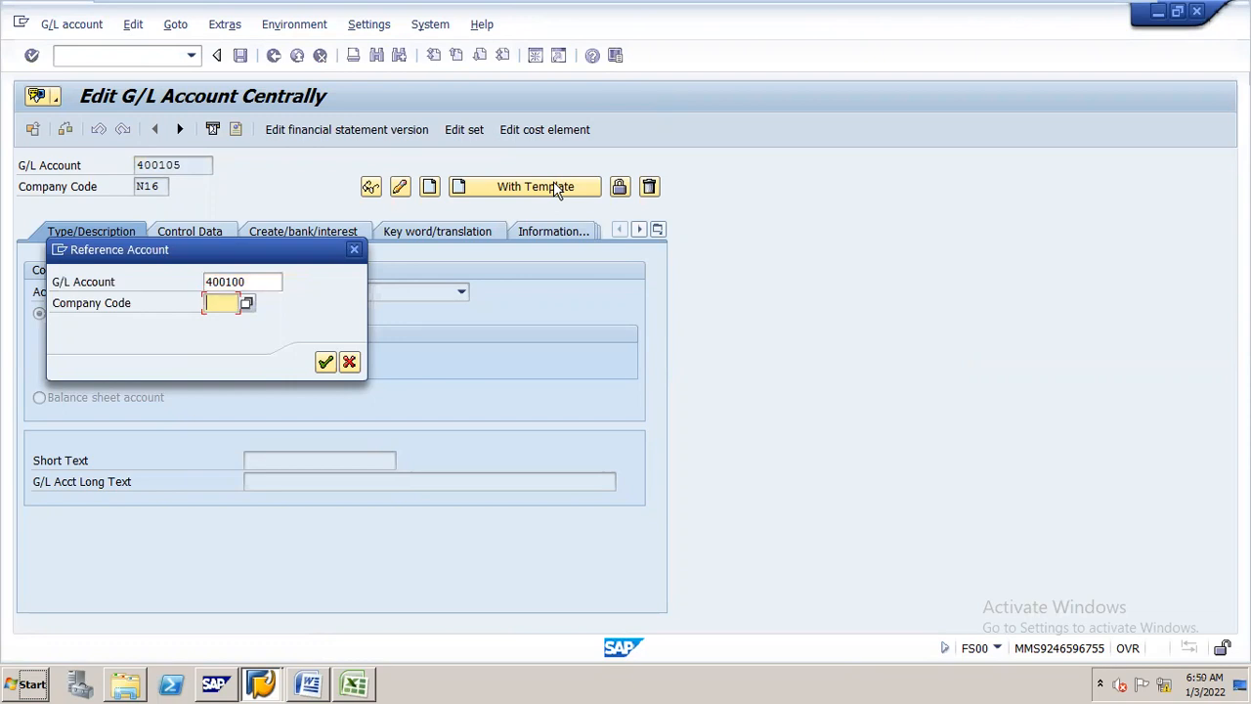
text(n6)
key(Return)
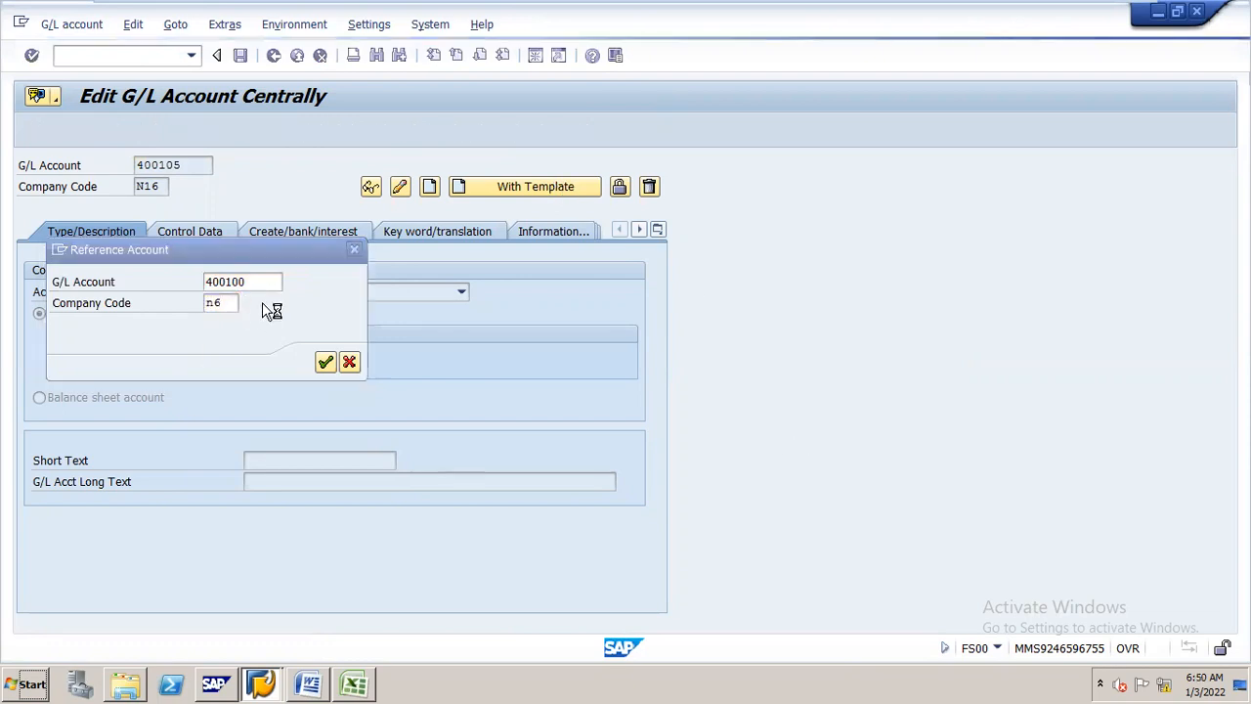
key(Return)
click(222, 303)
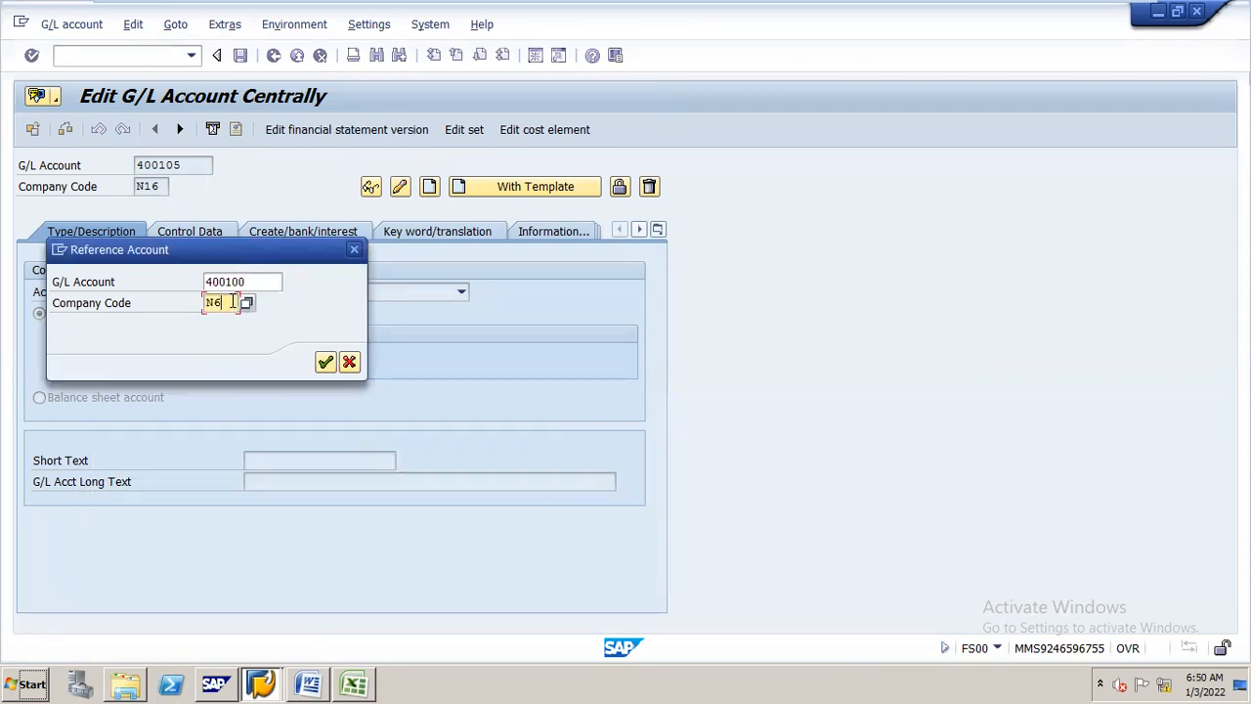
key(BackSpace)
text(16)
key(Return)
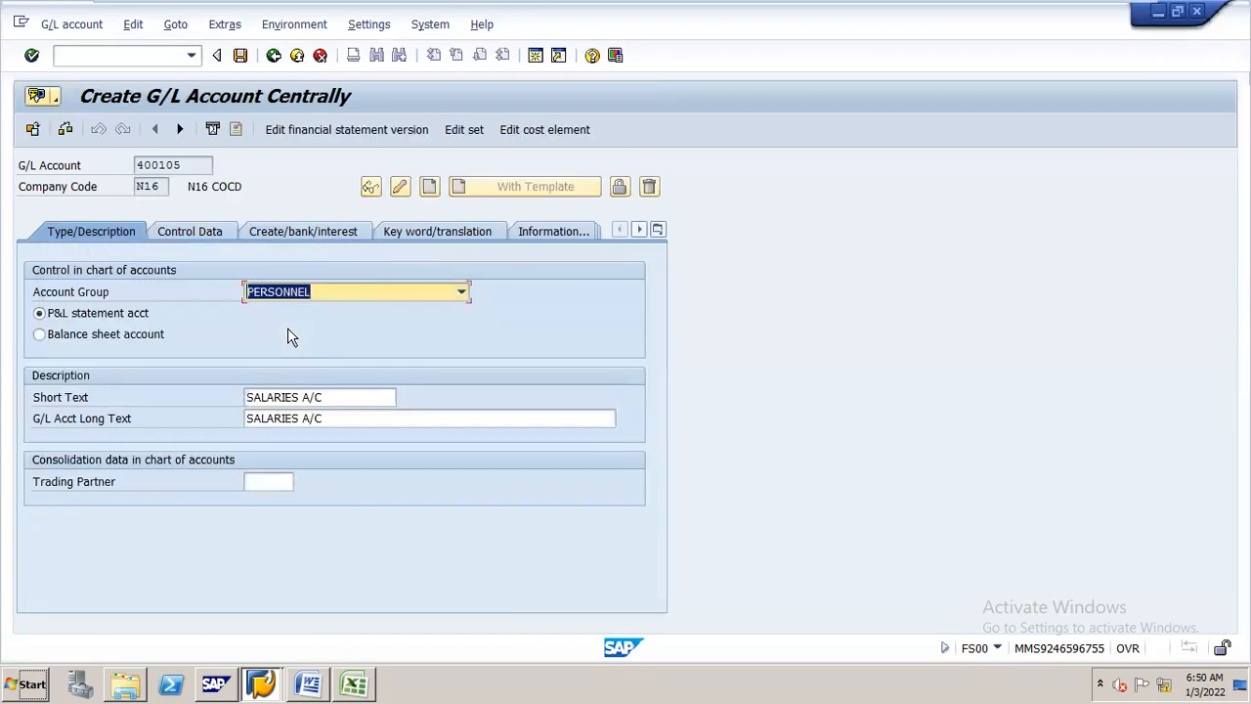
Set both the short text and the G/L account long text of account 400105 to "bonus a/c"
click(340, 395)
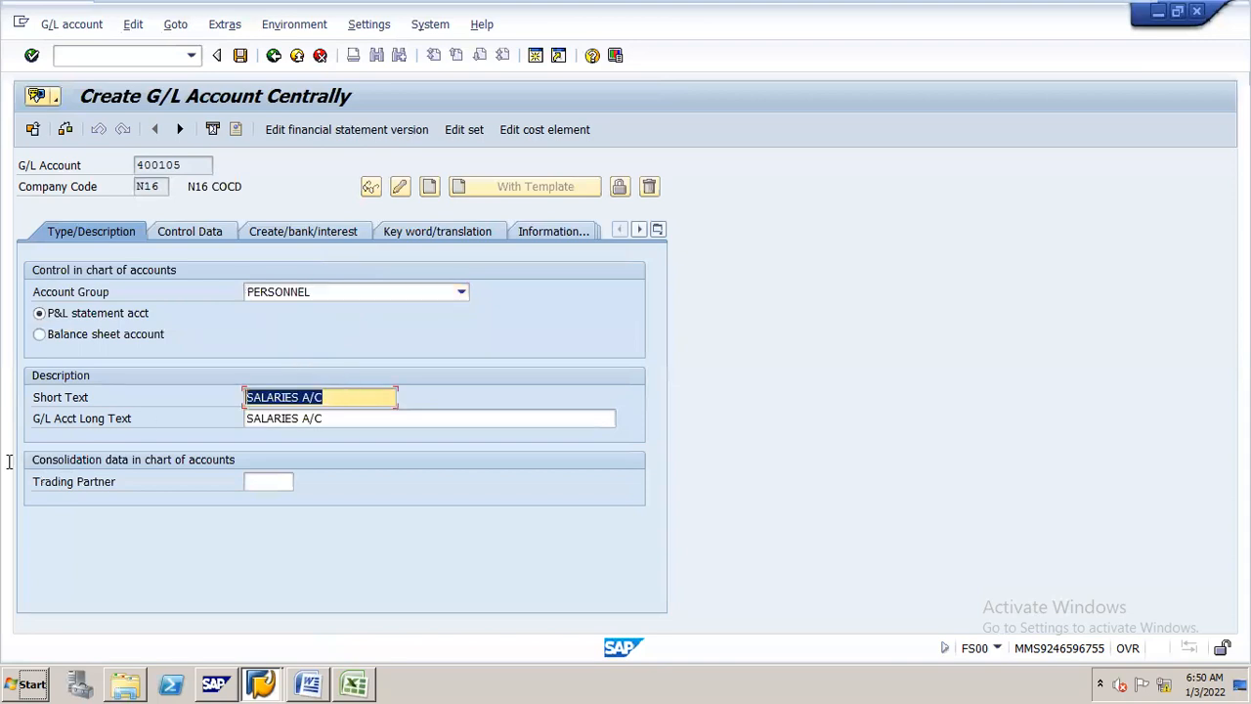
text(bonus a/c)
key(Tab)
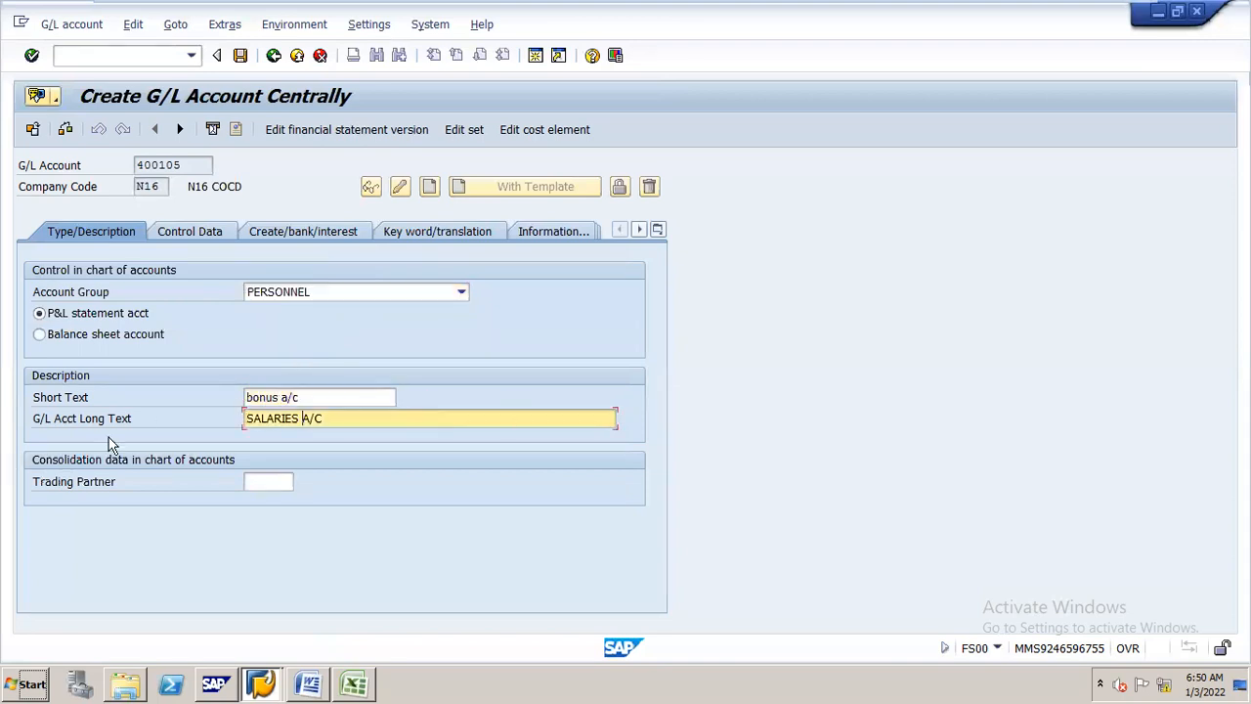
drag(358, 420, 12, 459)
text(bonus a/c)
Check the control data and the document creation settings of account 400105, and save the account
click(281, 238)
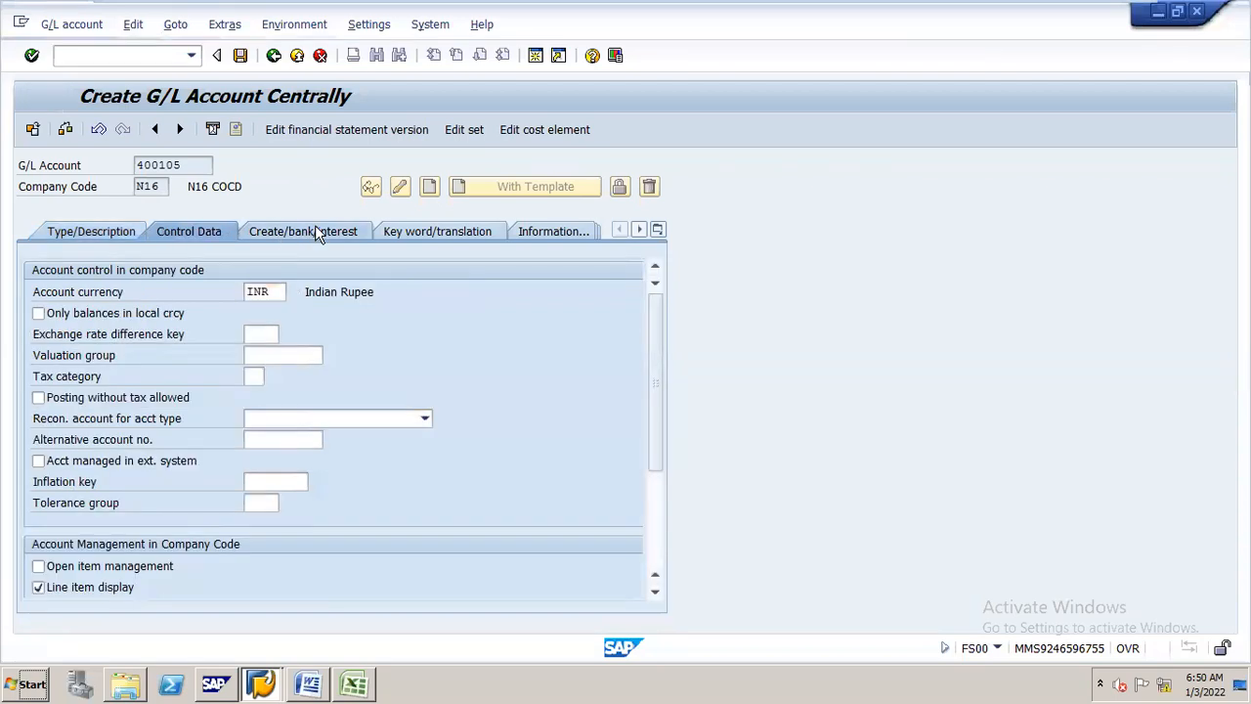
click(314, 231)
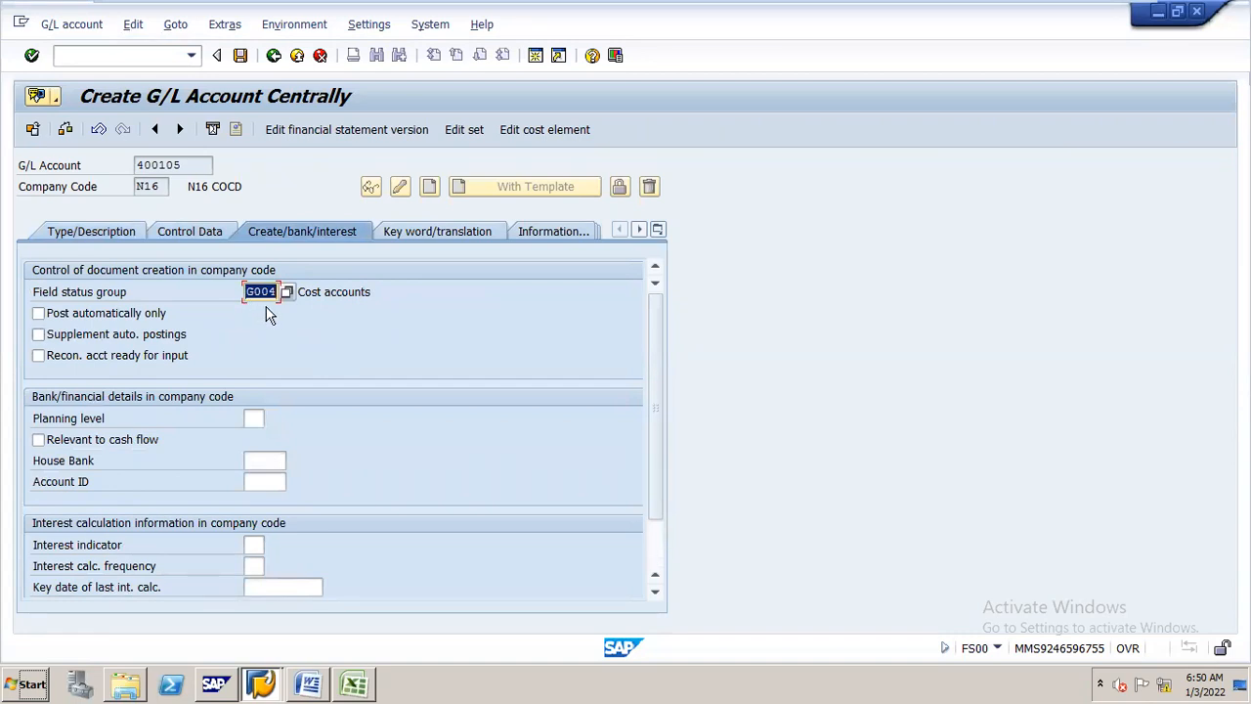
click(240, 56)
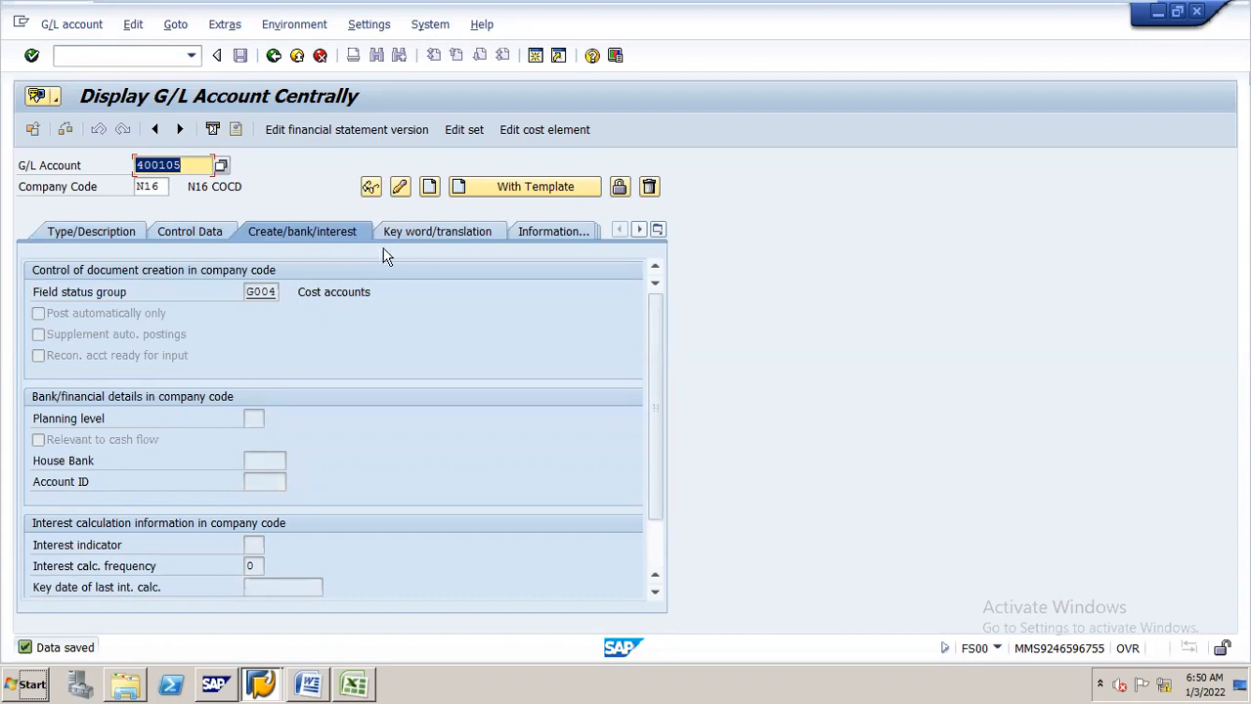
Start creating a cost element for G/L account 400105, valid from 01.04.2021
click(555, 133)
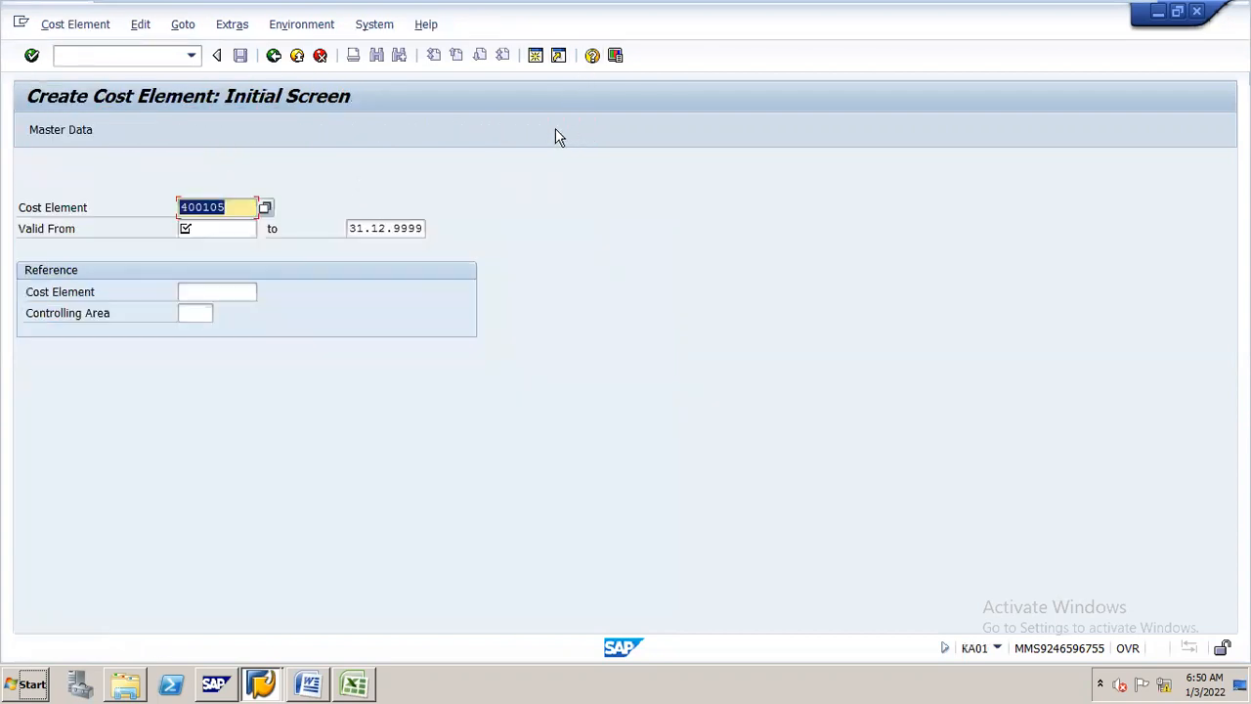
key(Tab)
text(01.04.2021)
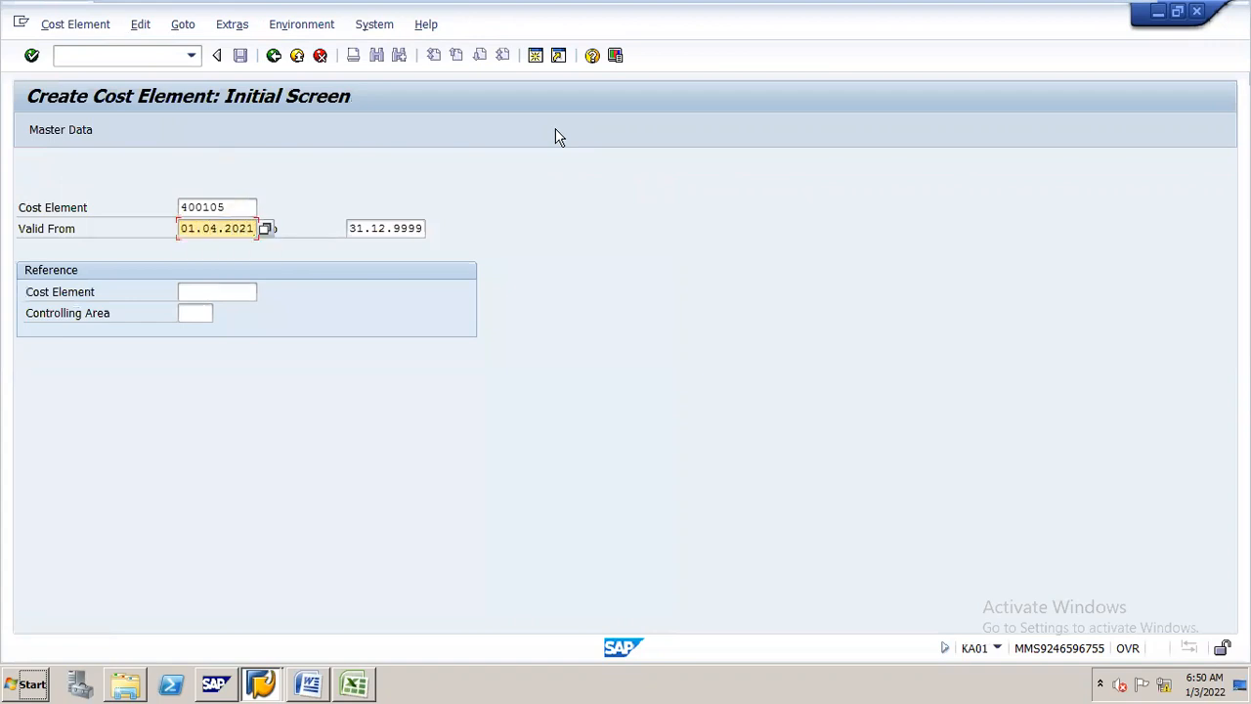
key(Return)
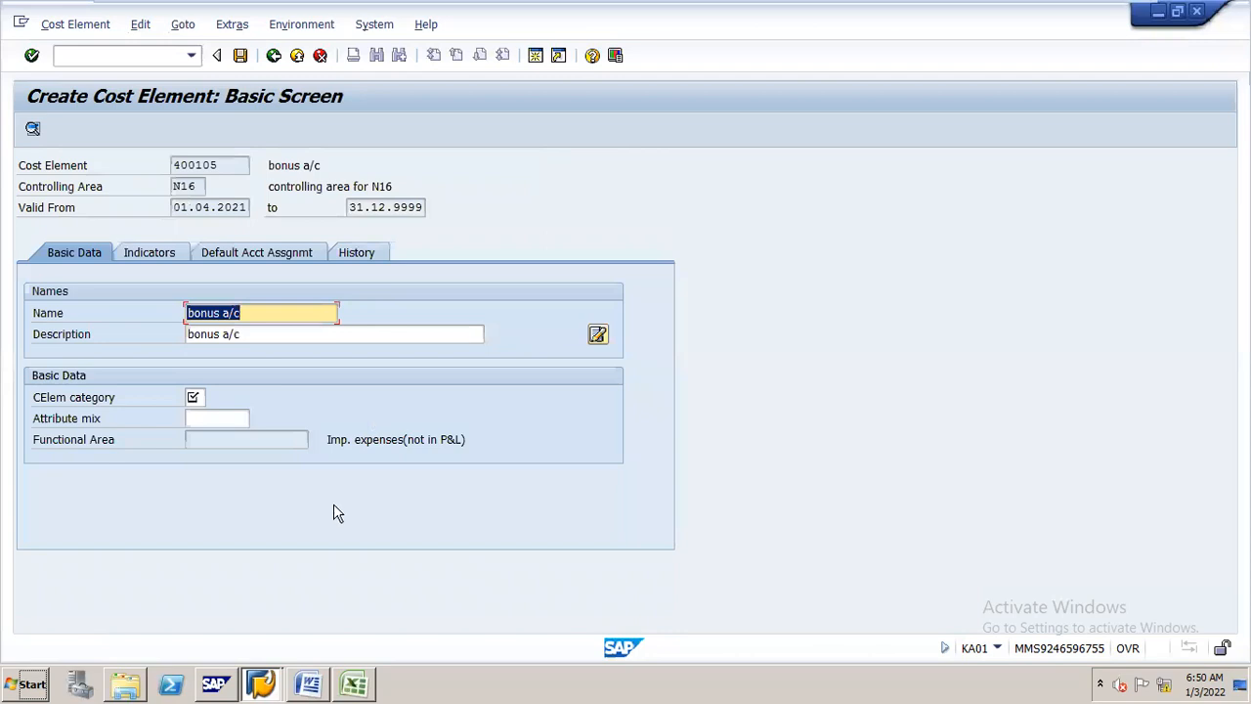
Assign cost element category 3 to the bonus cost element and save it
click(213, 399)
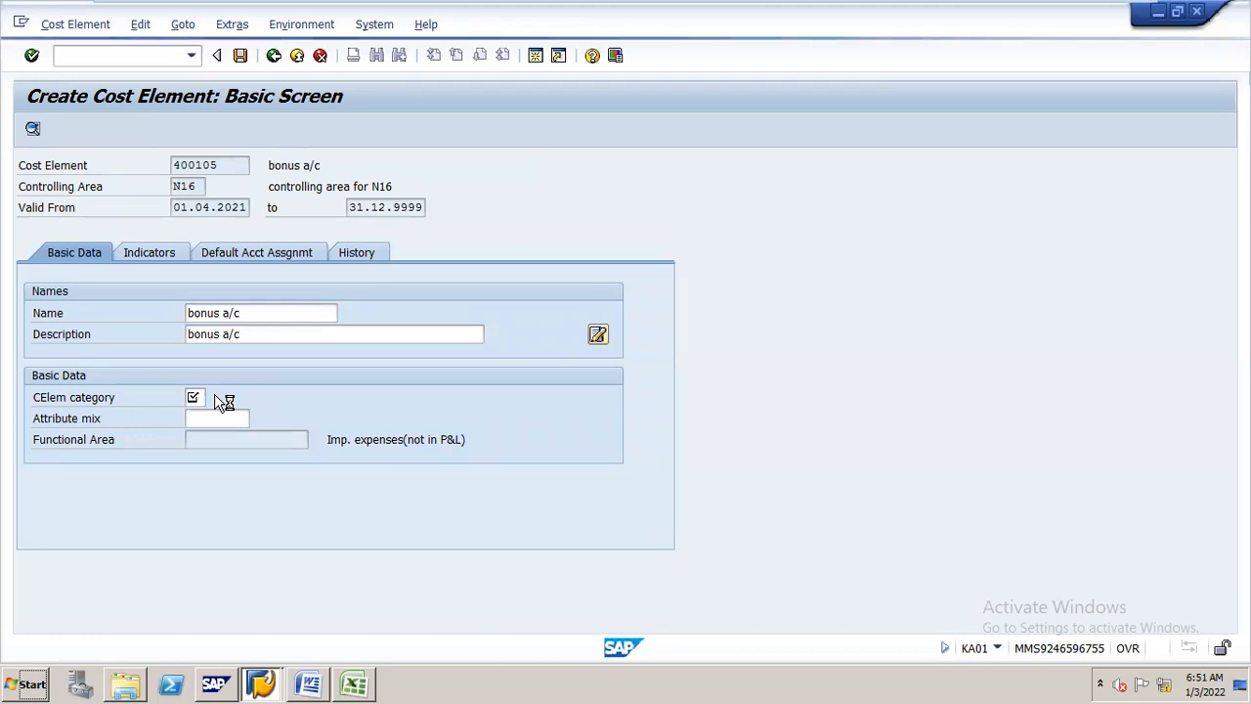
double_click(194, 146)
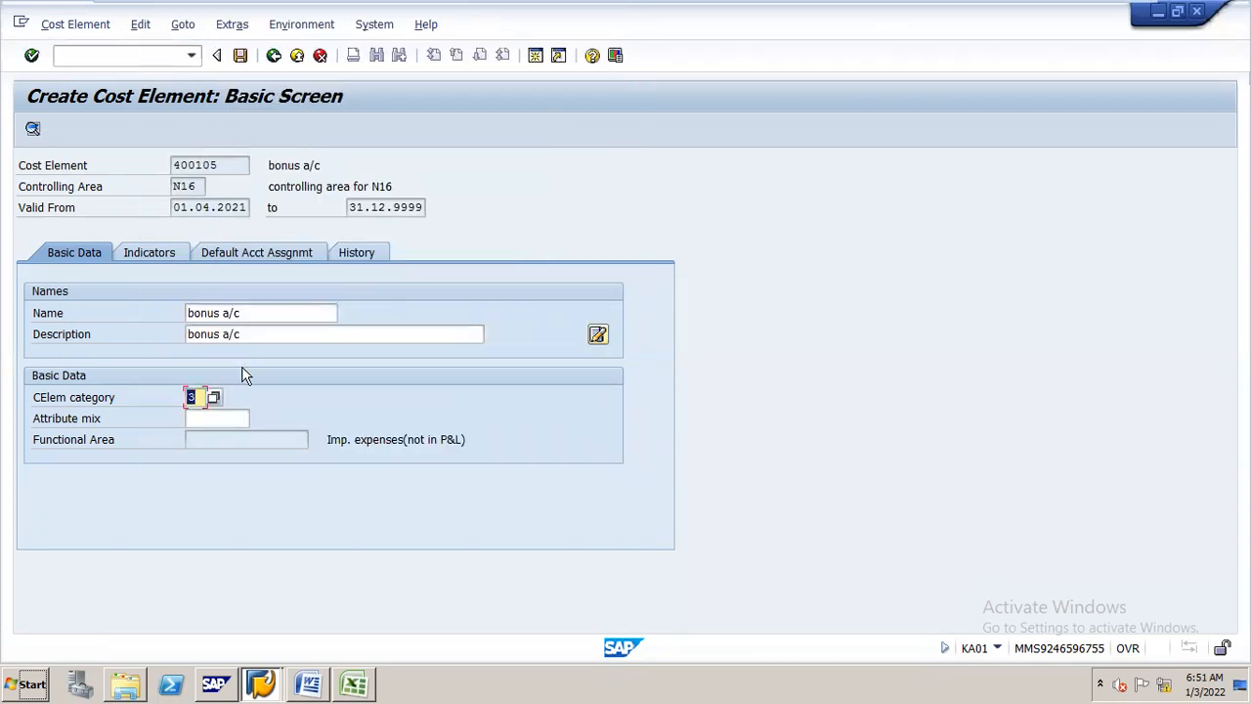
click(240, 56)
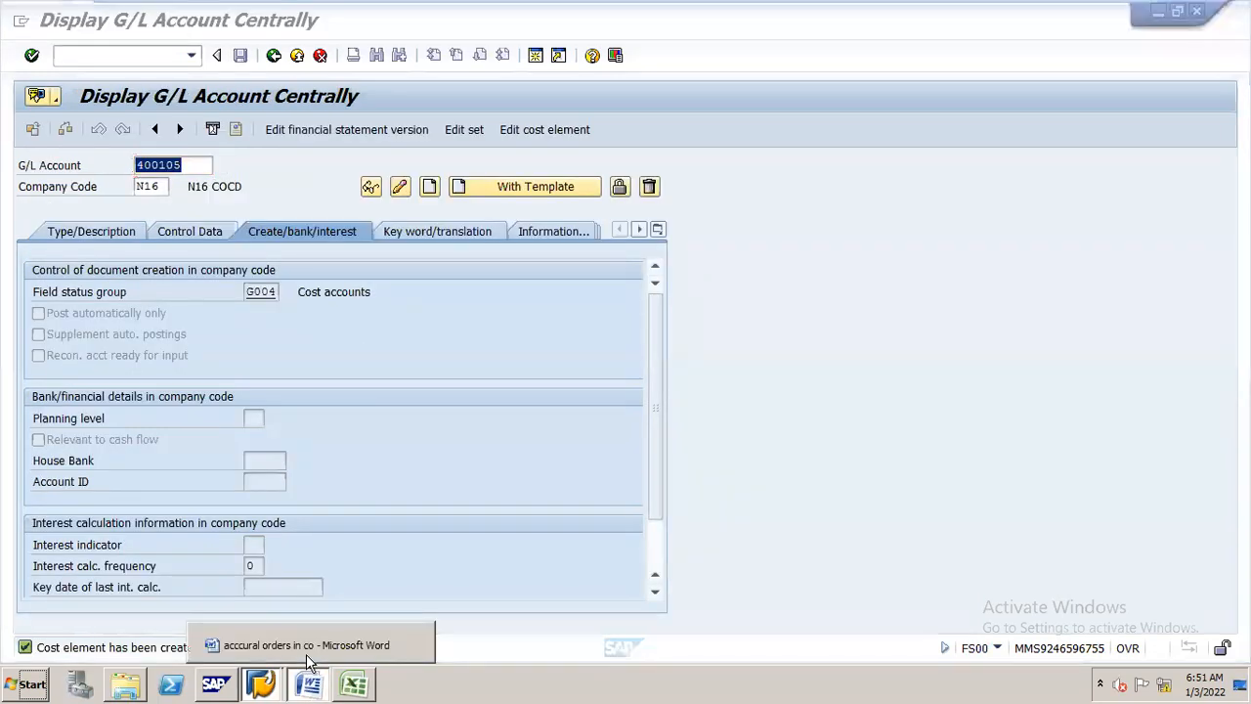
Read the instructions for creating the dummy department cost center in the Word document and return to SAP
click(306, 654)
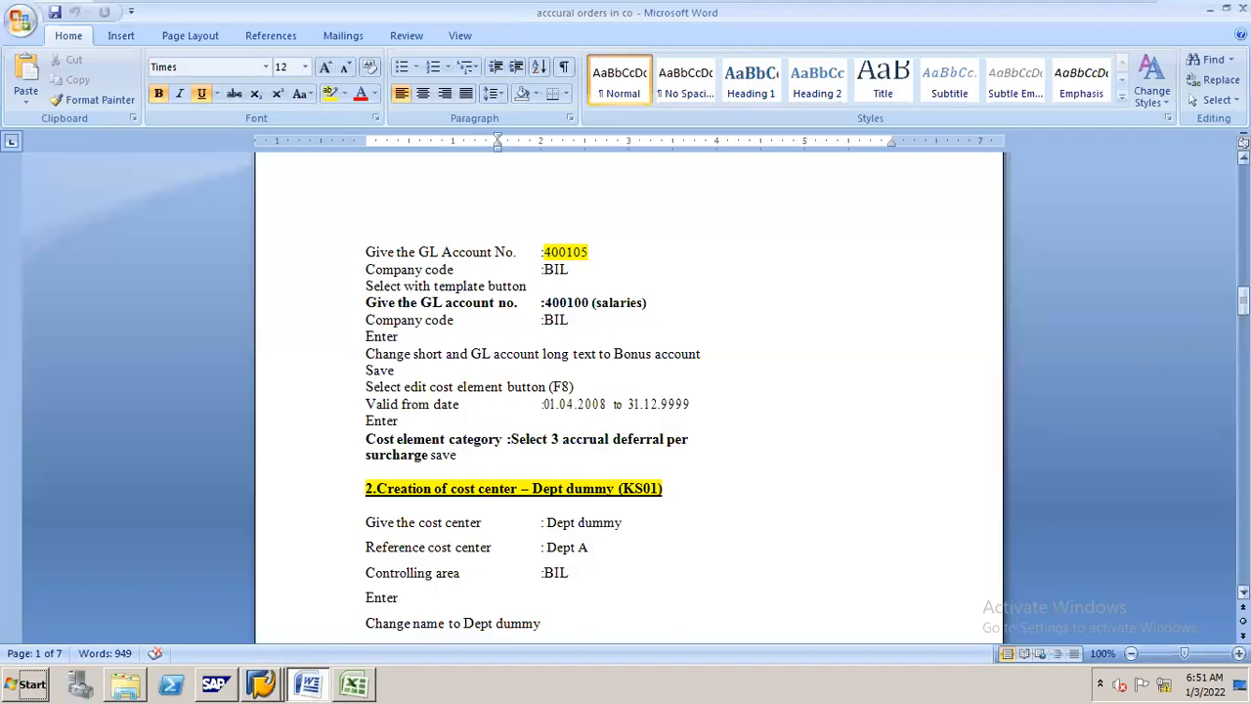
scroll(505, 214, down, 6)
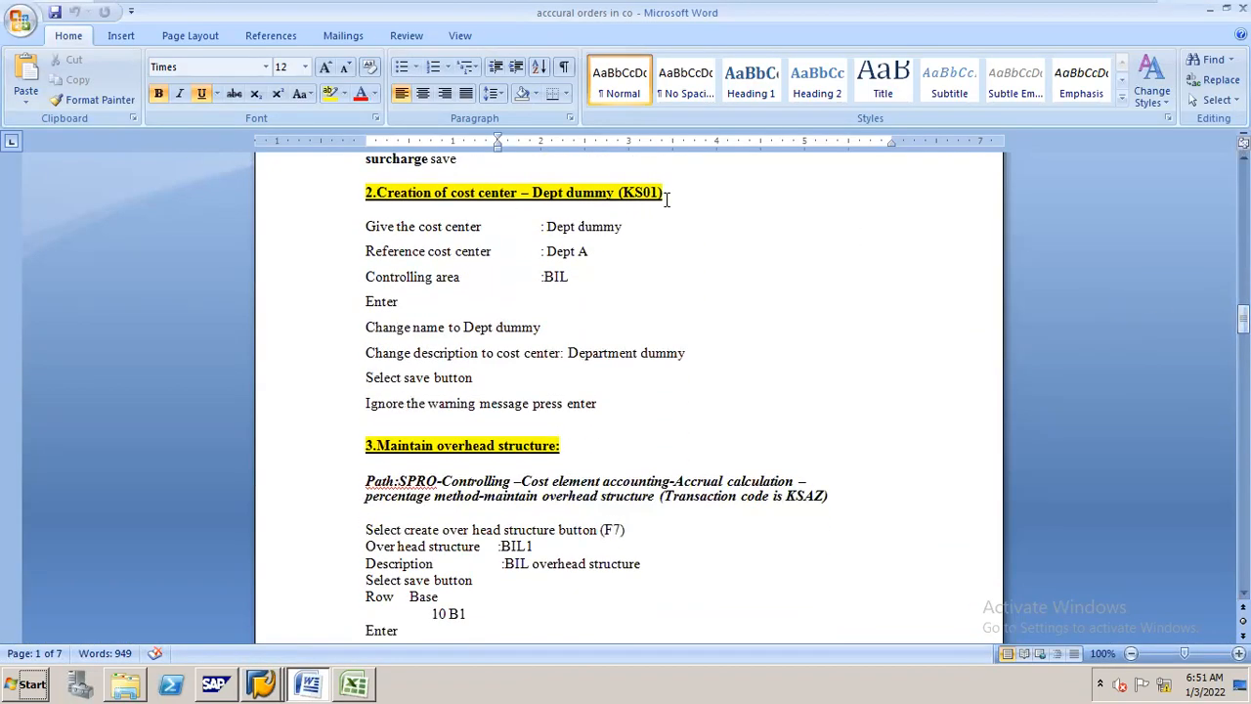
key(alt+Tab)
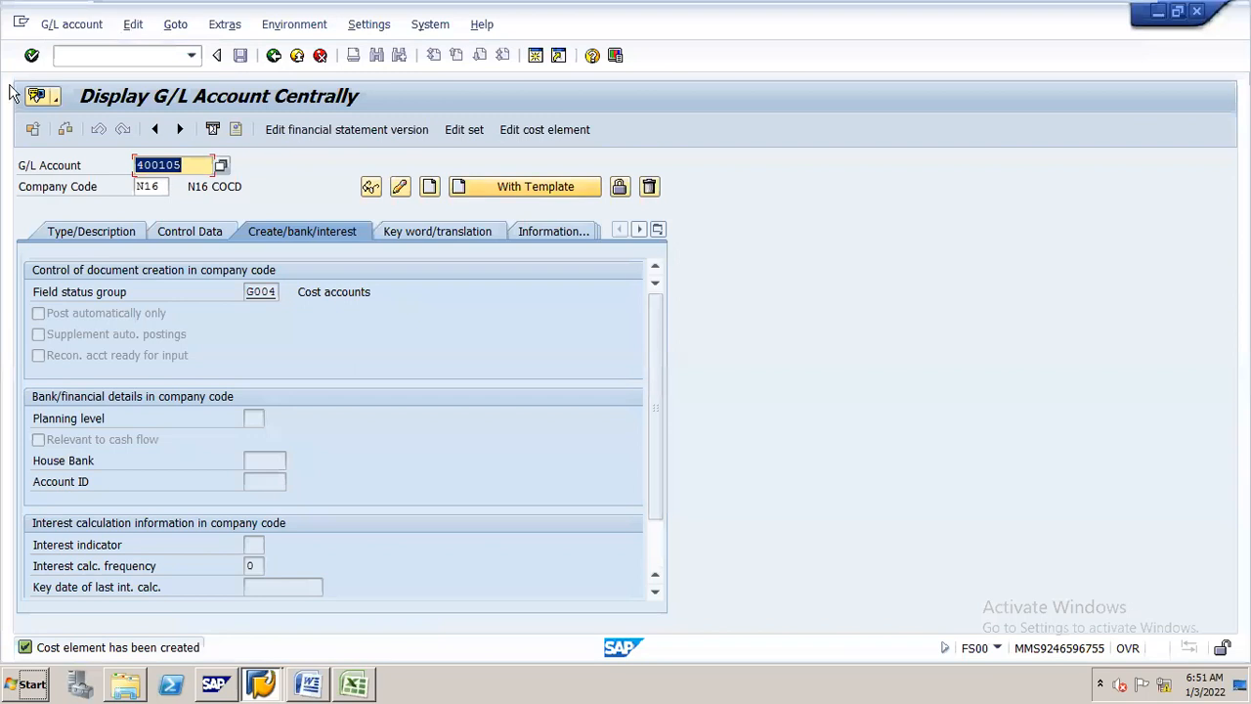
Run transaction KS01 and start creating the cost center "dept dummy"
click(164, 53)
text(/nfs00)
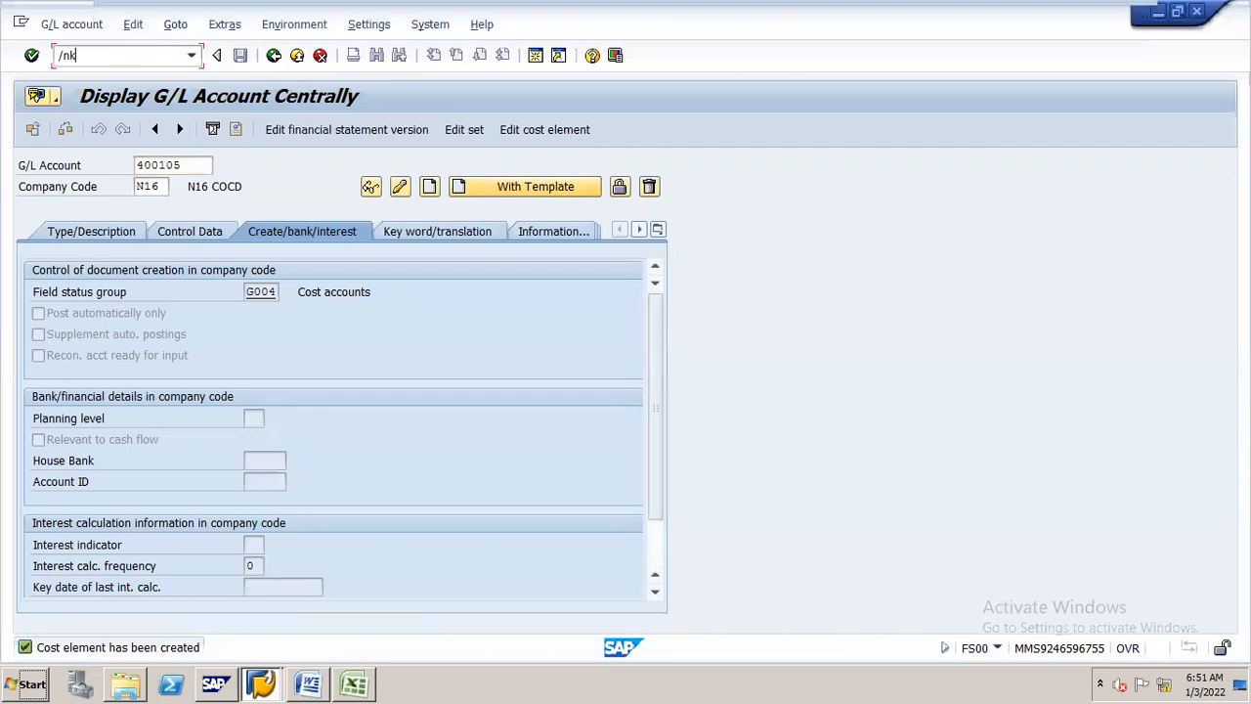
key(Return)
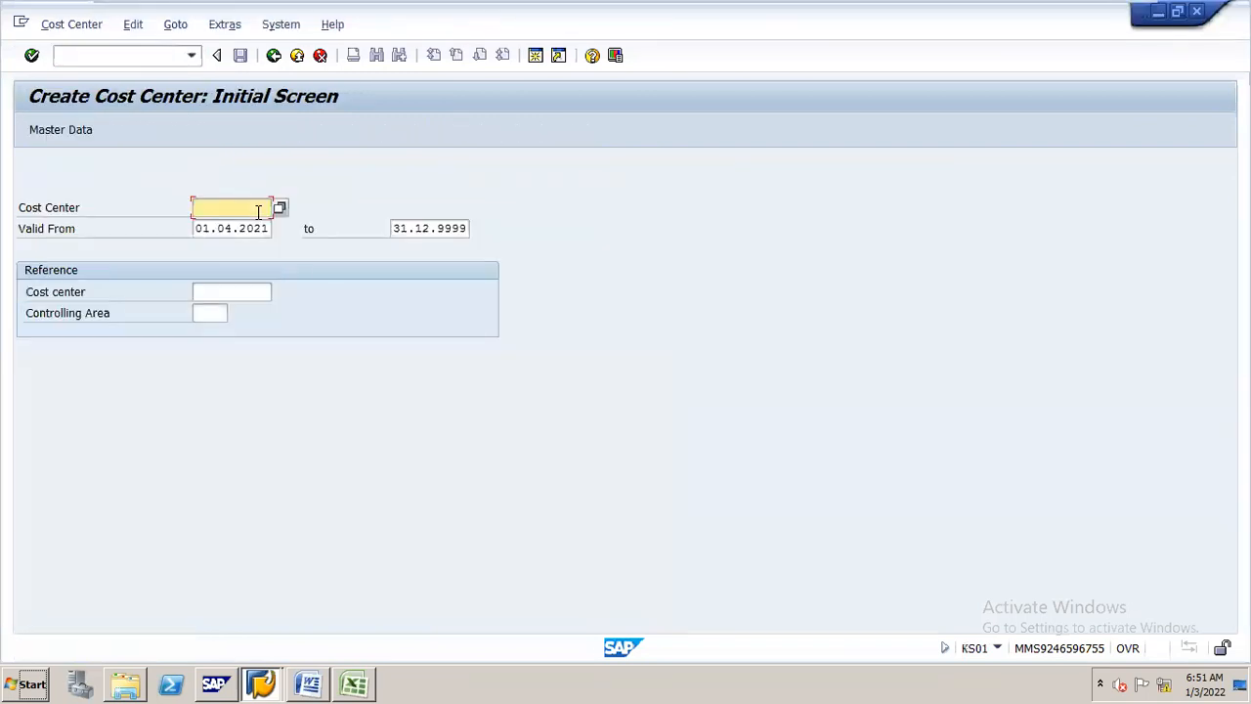
text(d)
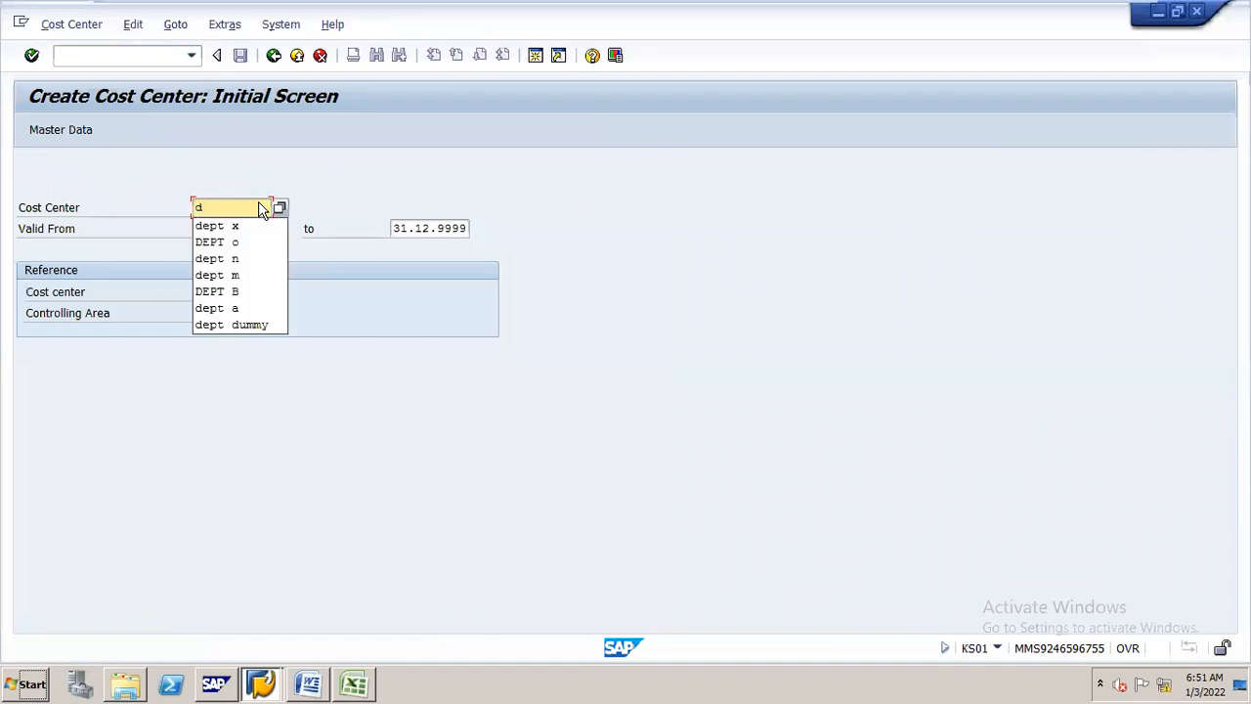
click(264, 330)
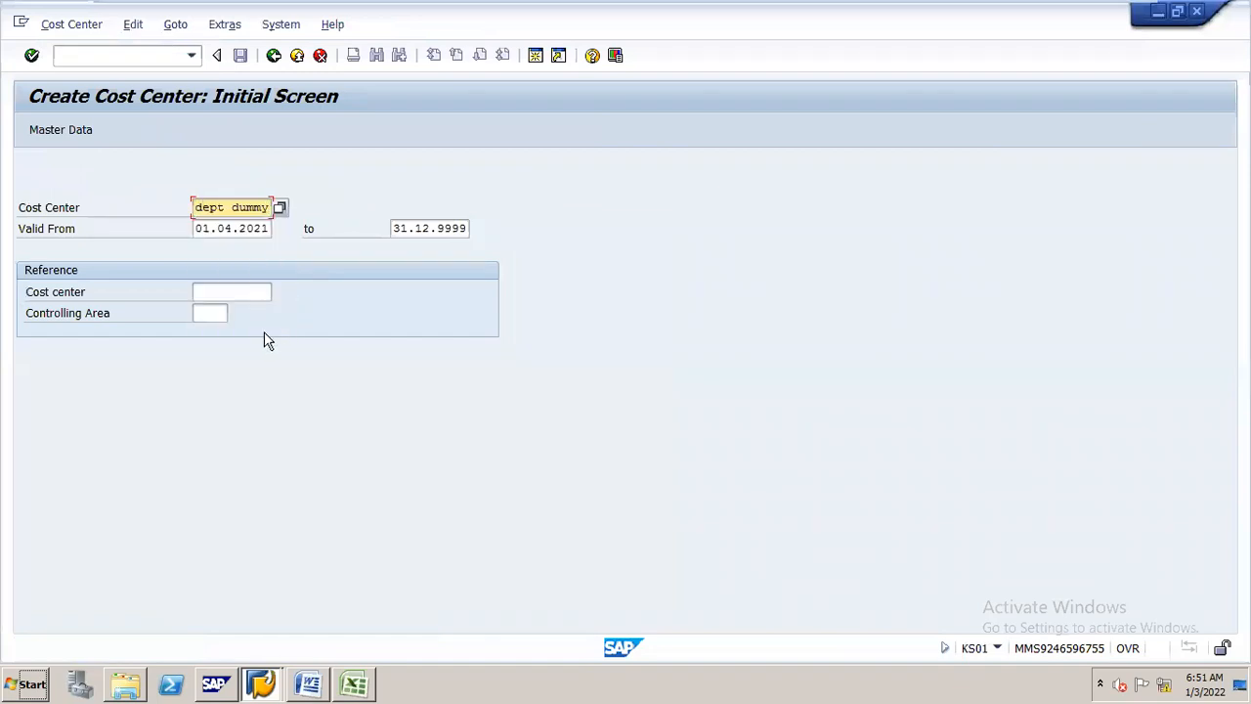
key(Return)
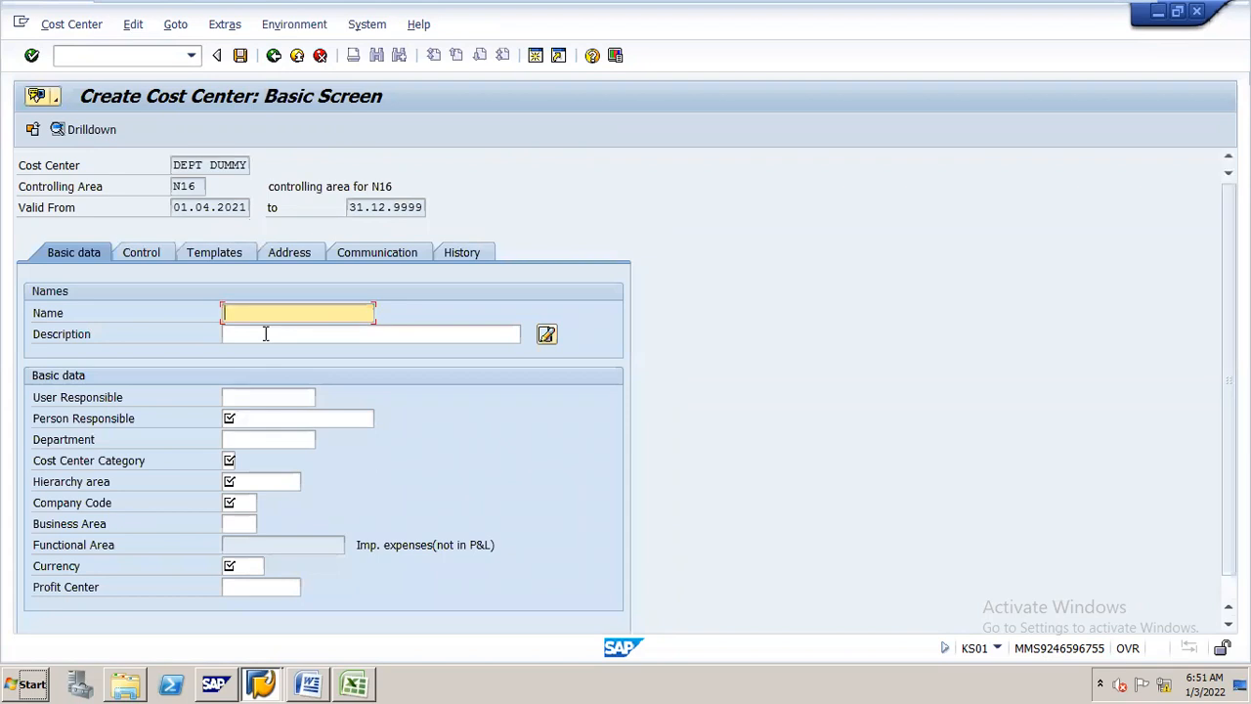
Name the cost center "dept dummy" and describe it as "dummy dept"
text(e)
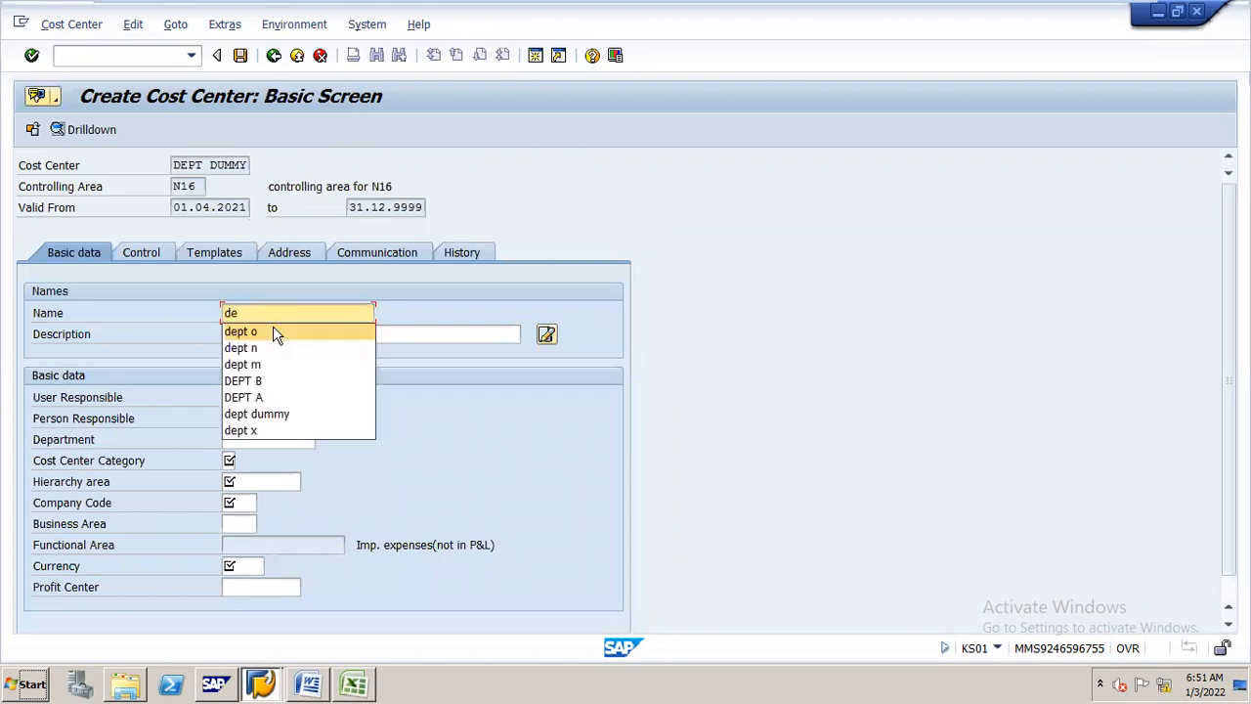
click(307, 415)
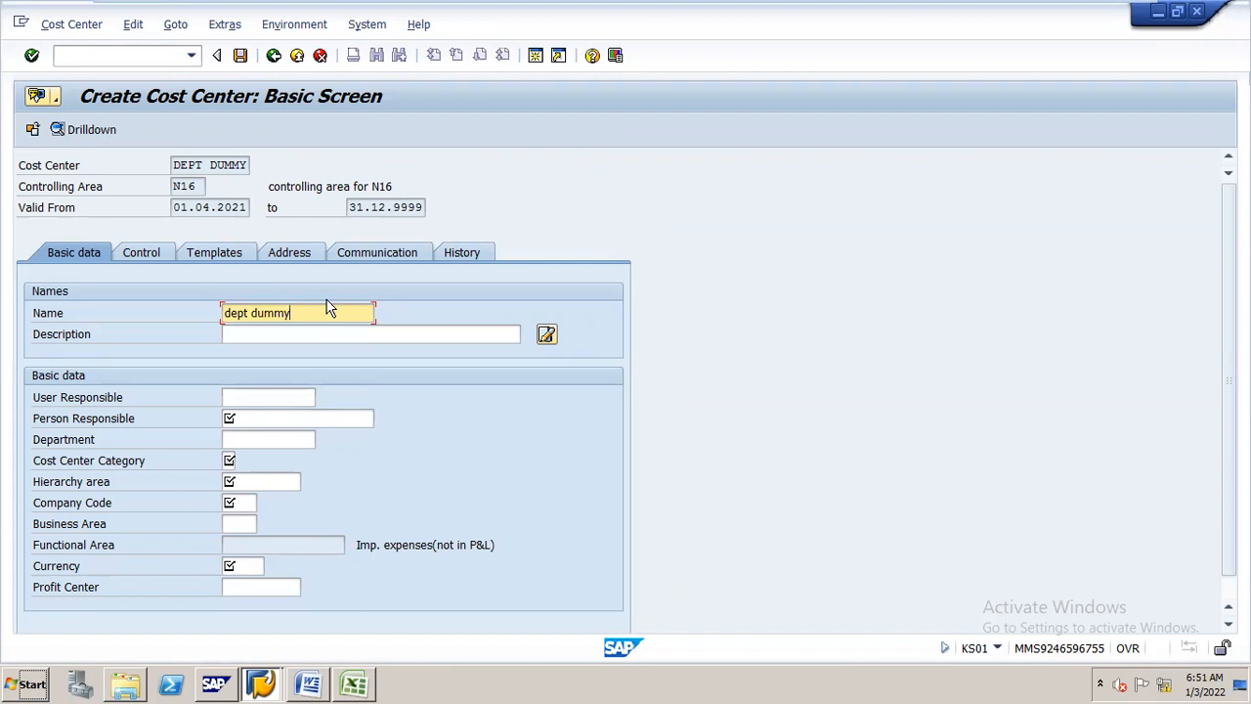
click(330, 335)
text(dummy dept)
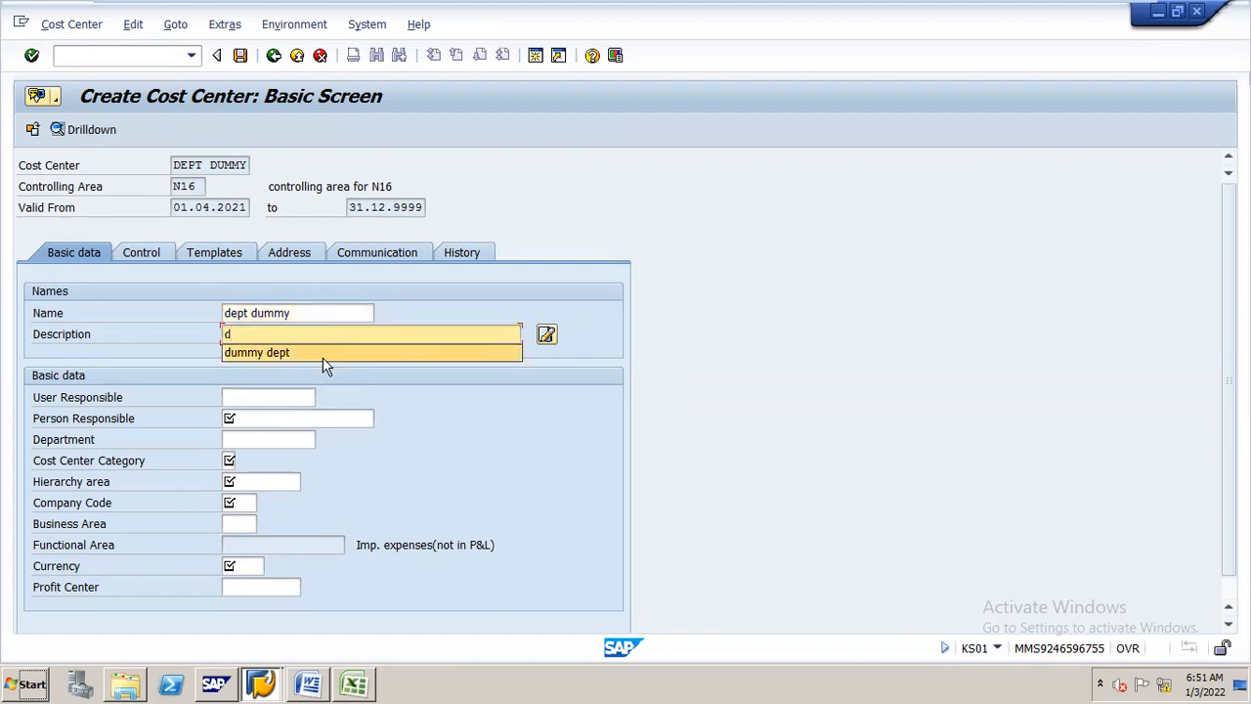
click(322, 356)
Set the cost center's person responsible to A and its category to 1 (Production)
click(291, 418)
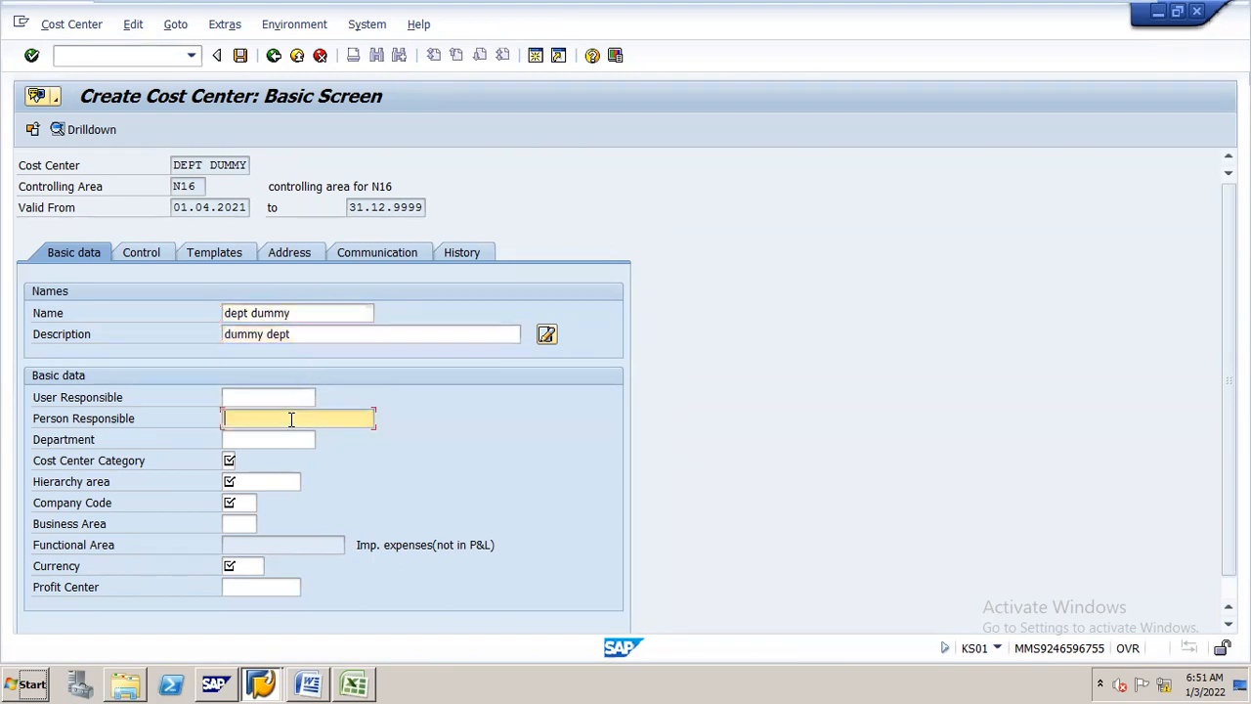
click(291, 418)
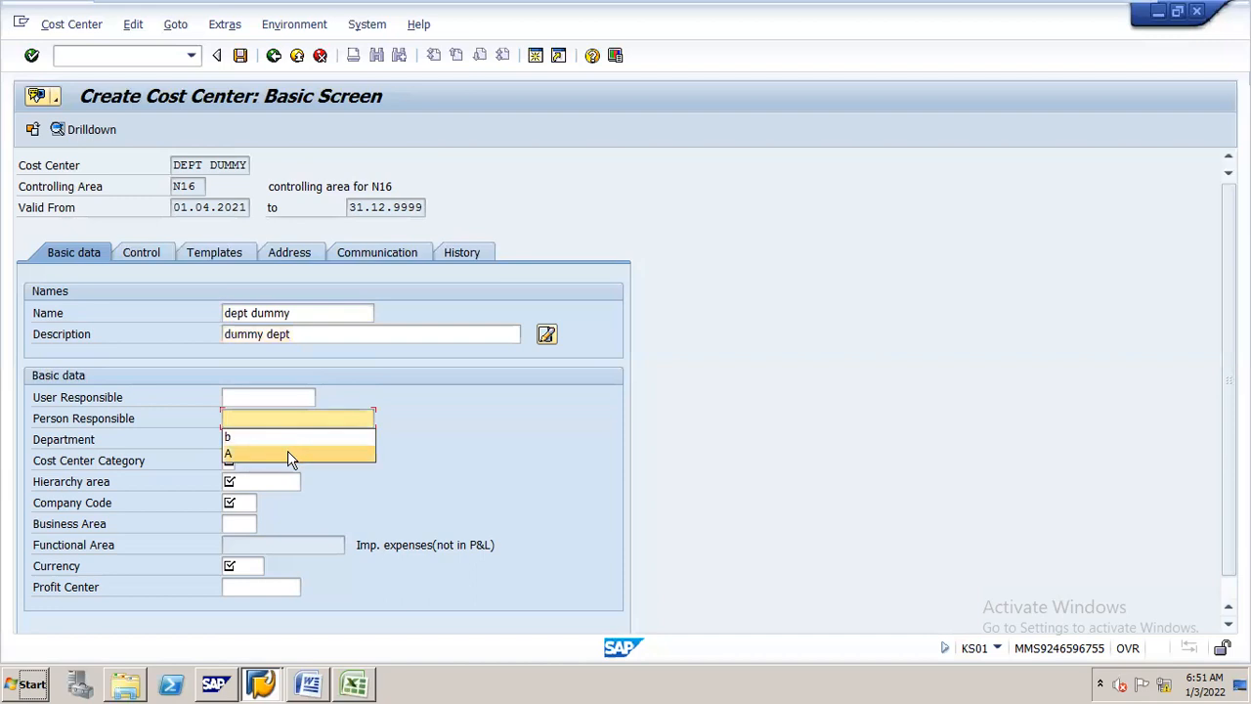
click(288, 450)
click(227, 459)
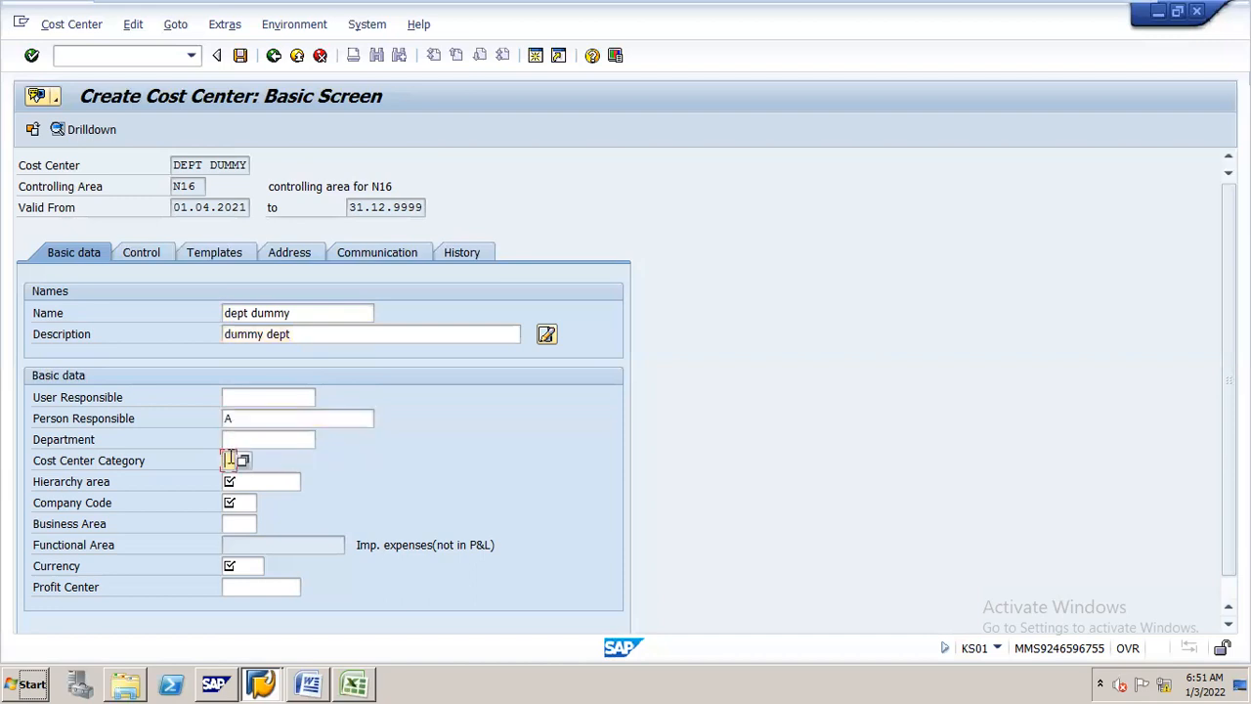
click(244, 461)
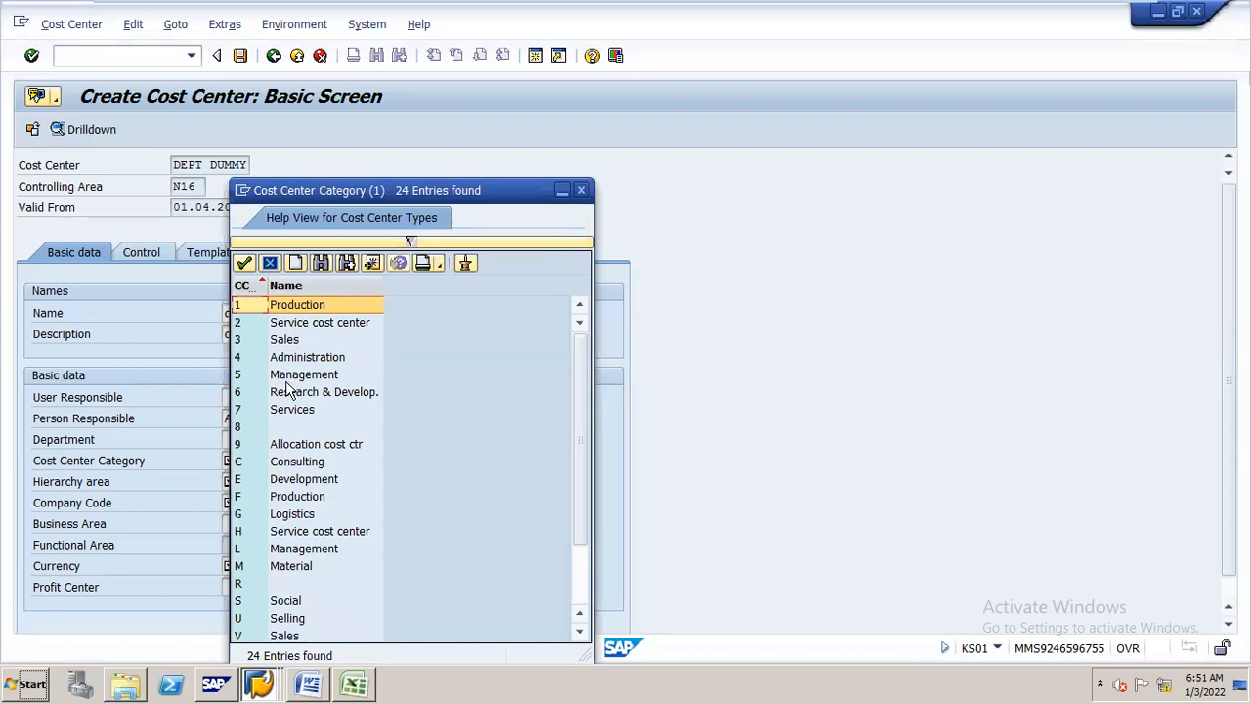
double_click(301, 305)
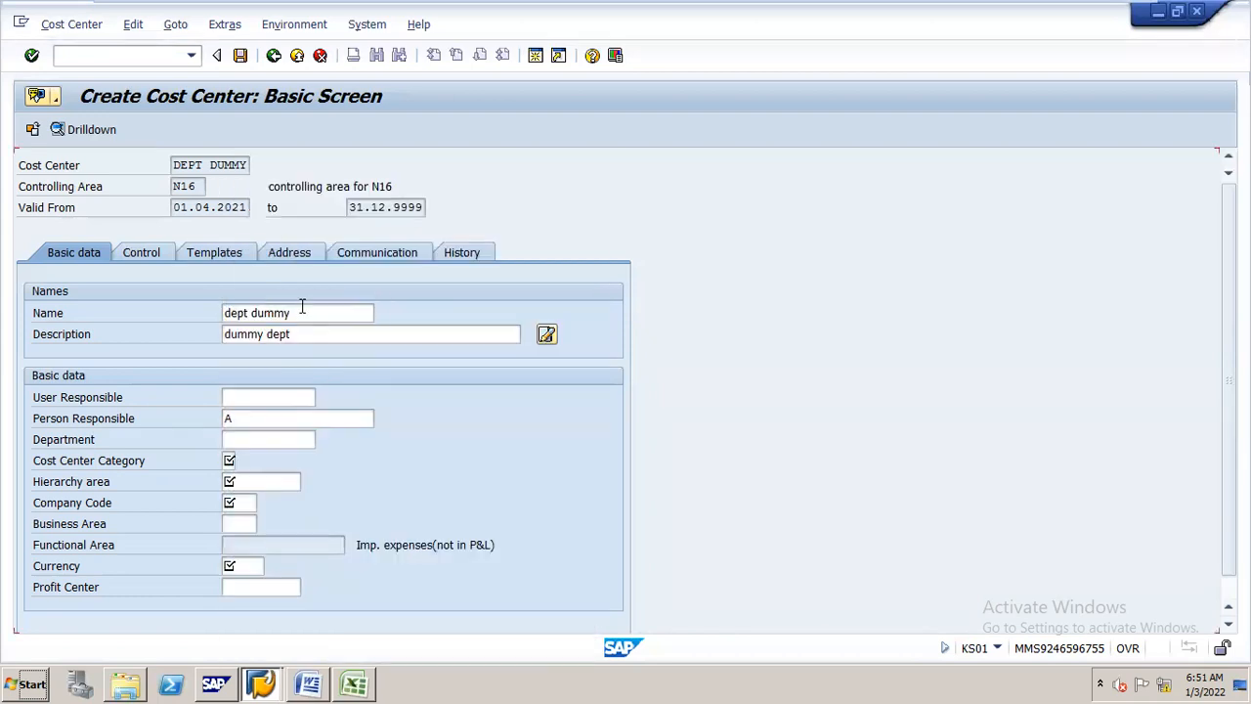
Assign the cost center to hierarchy area N16HIER and company code N16, with INR as its currency
click(252, 481)
click(308, 485)
click(240, 502)
text(n16)
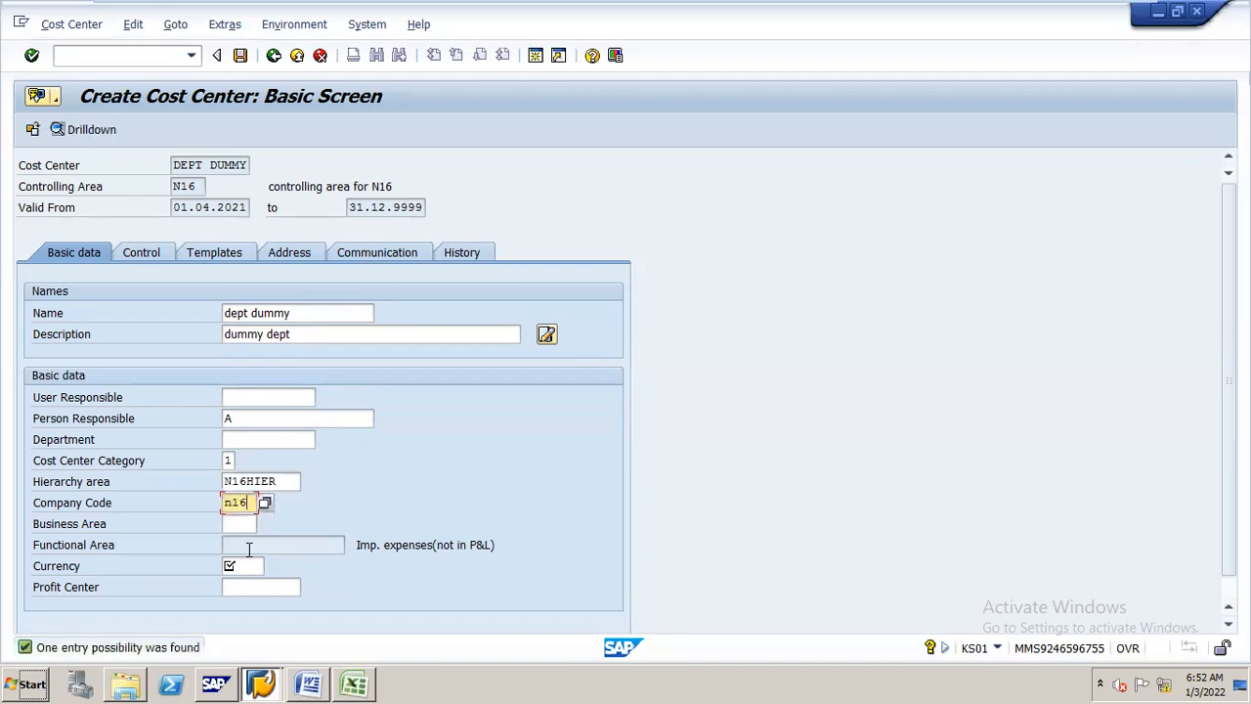
click(253, 565)
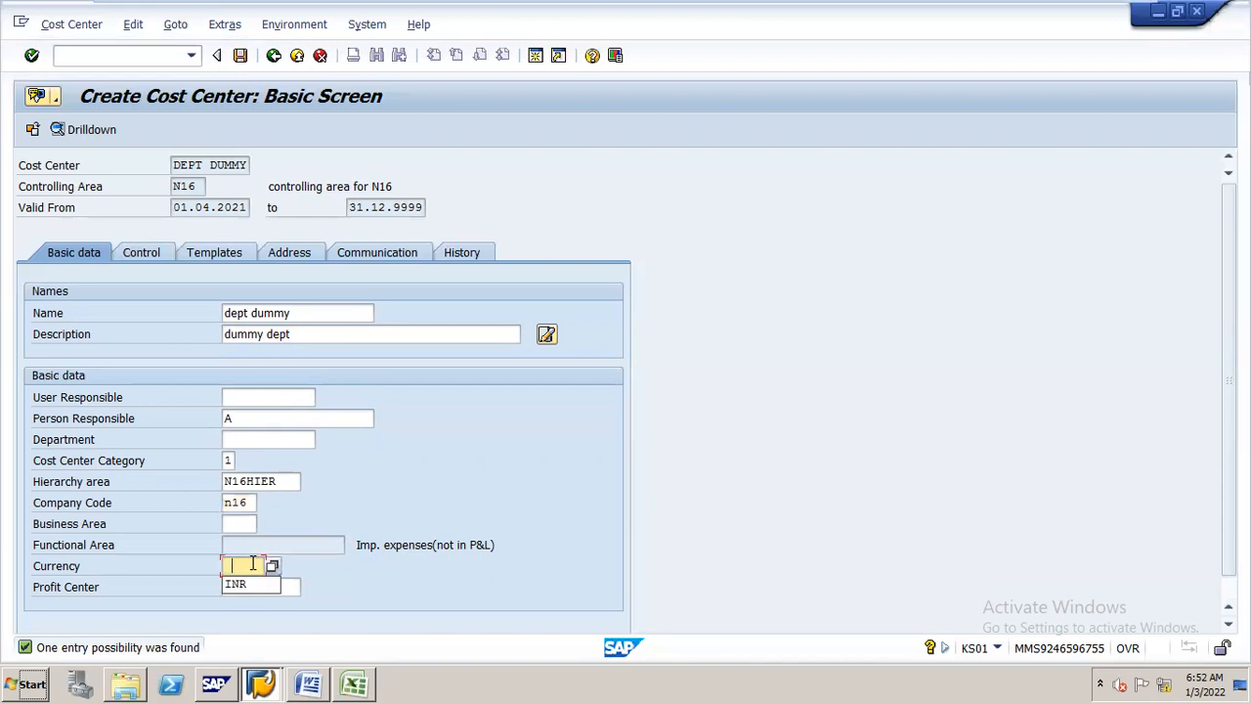
key(Down)
key(Return)
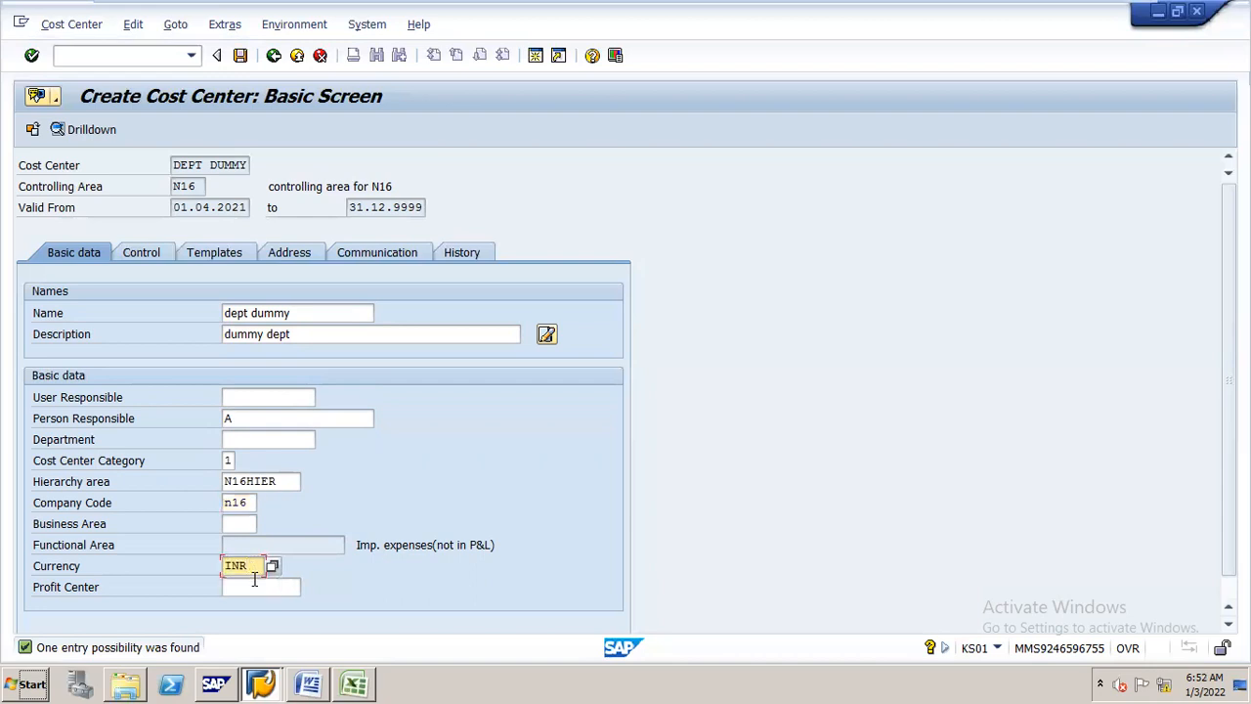
Assign profit center STEEL to the dummy department cost center and save it
click(254, 581)
text(s)
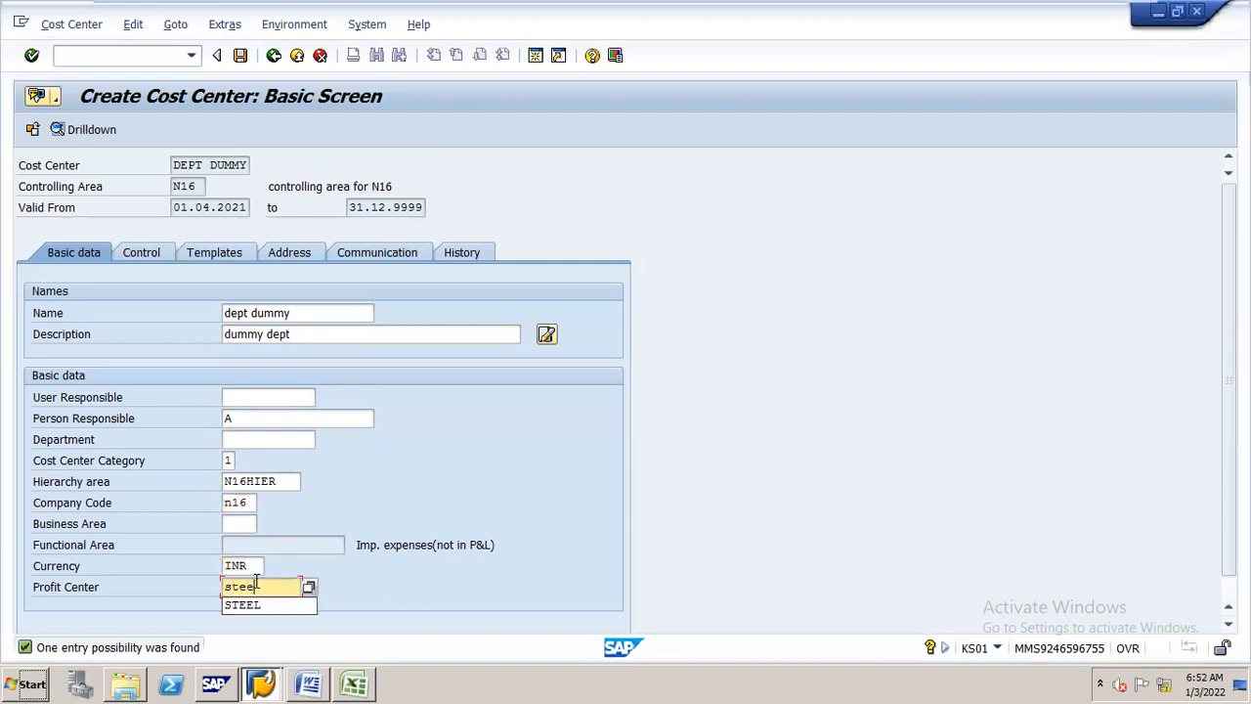
text(tee)
key(Down)
key(Return)
key(Return)
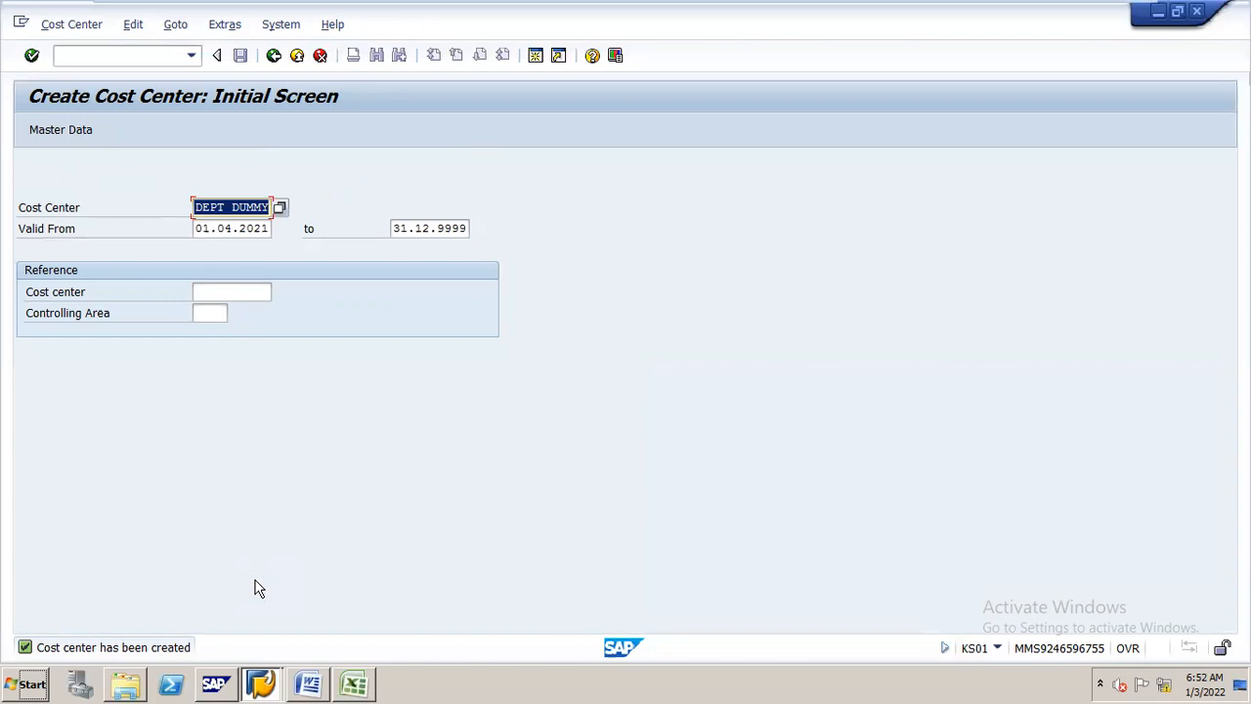
Review the overhead structure instructions in the Word document and the accrual orders worksheet in Excel
key(alt+Tab)
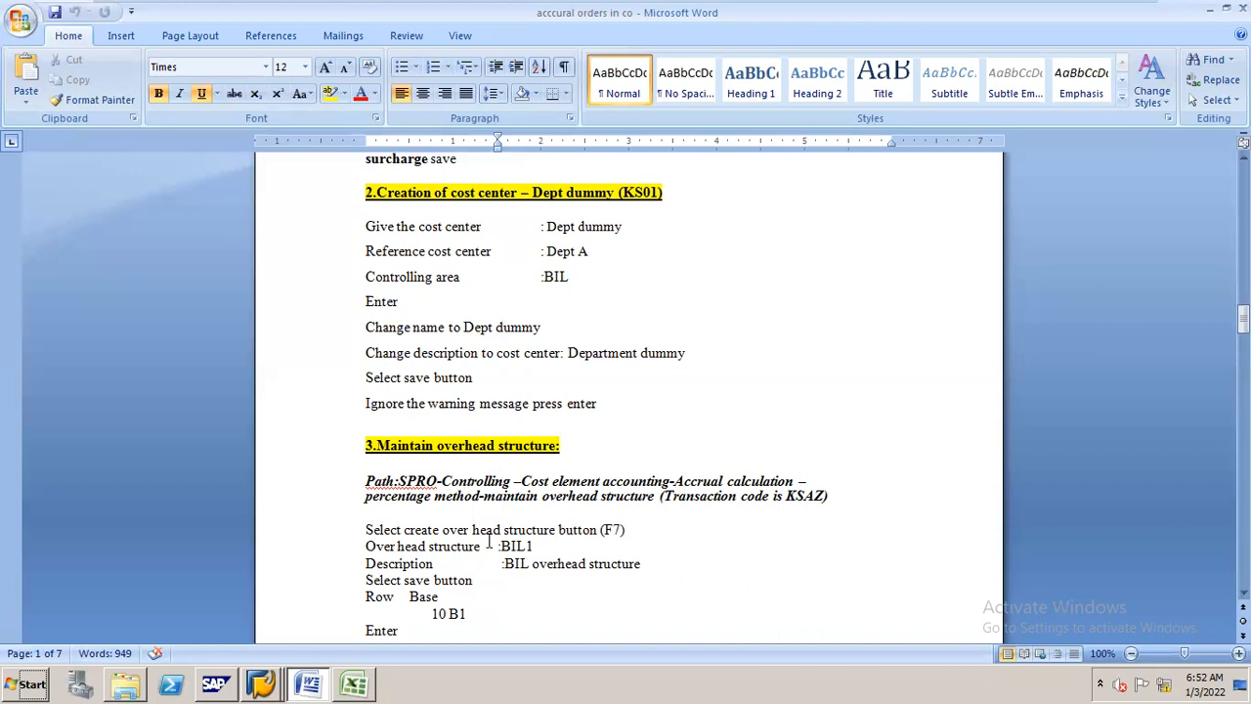
click(354, 684)
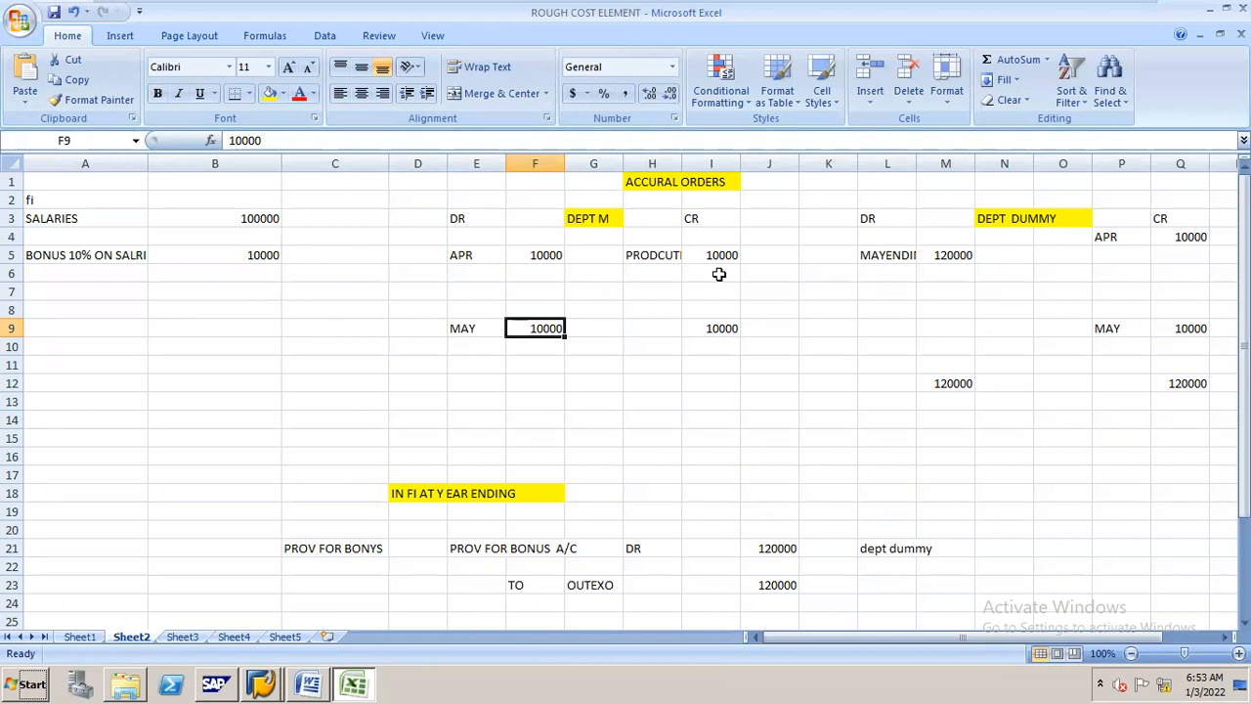
key(alt+Tab)
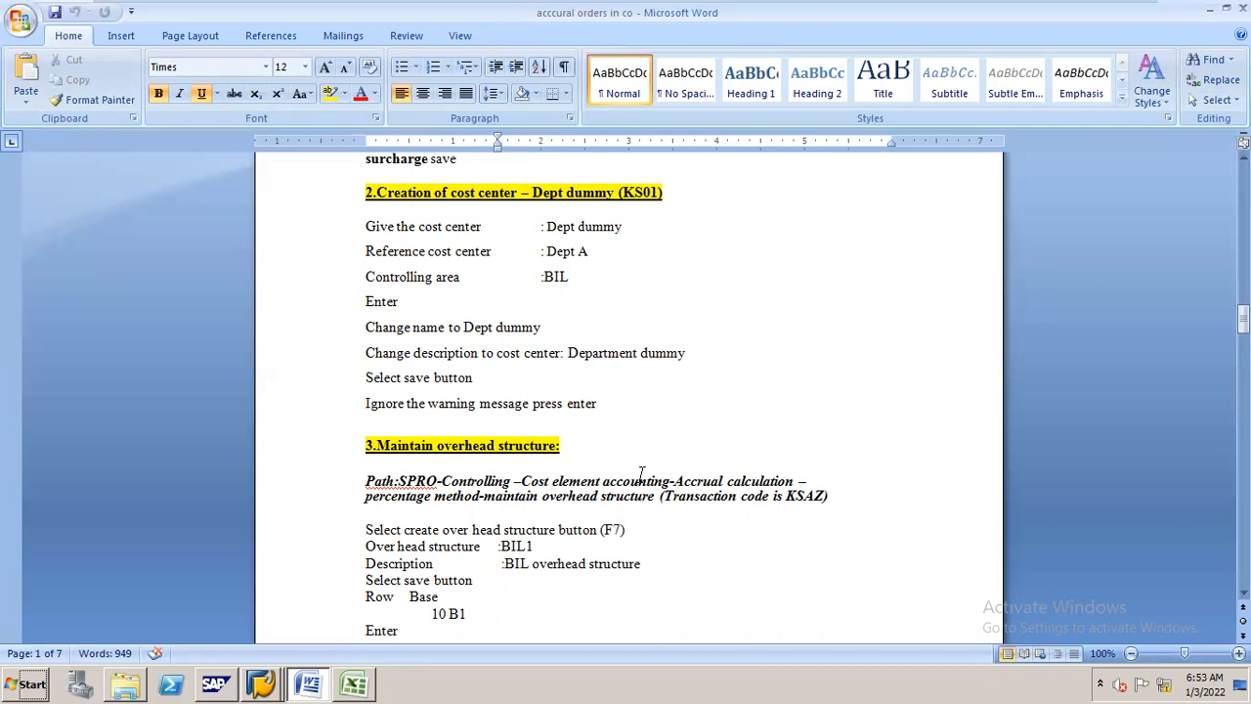
Close the ROUGH COST ELEMENT workbook in Excel without saving its changes
key(alt+Tab)
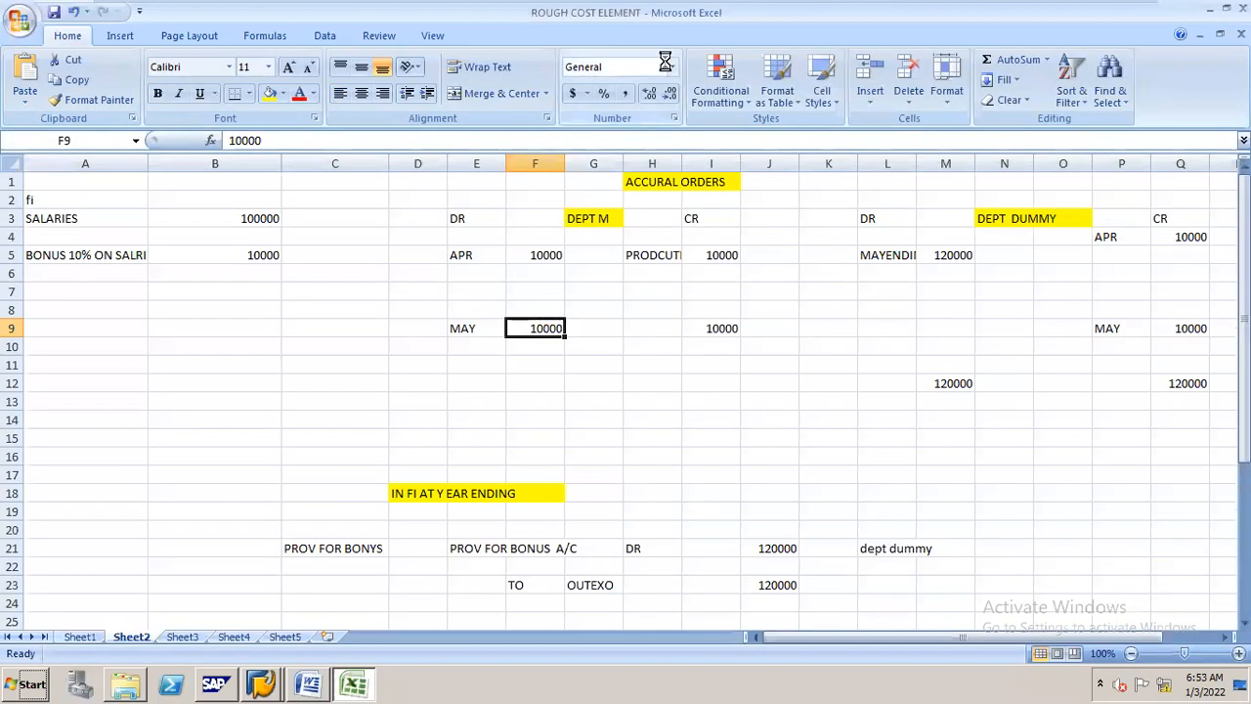
click(1241, 8)
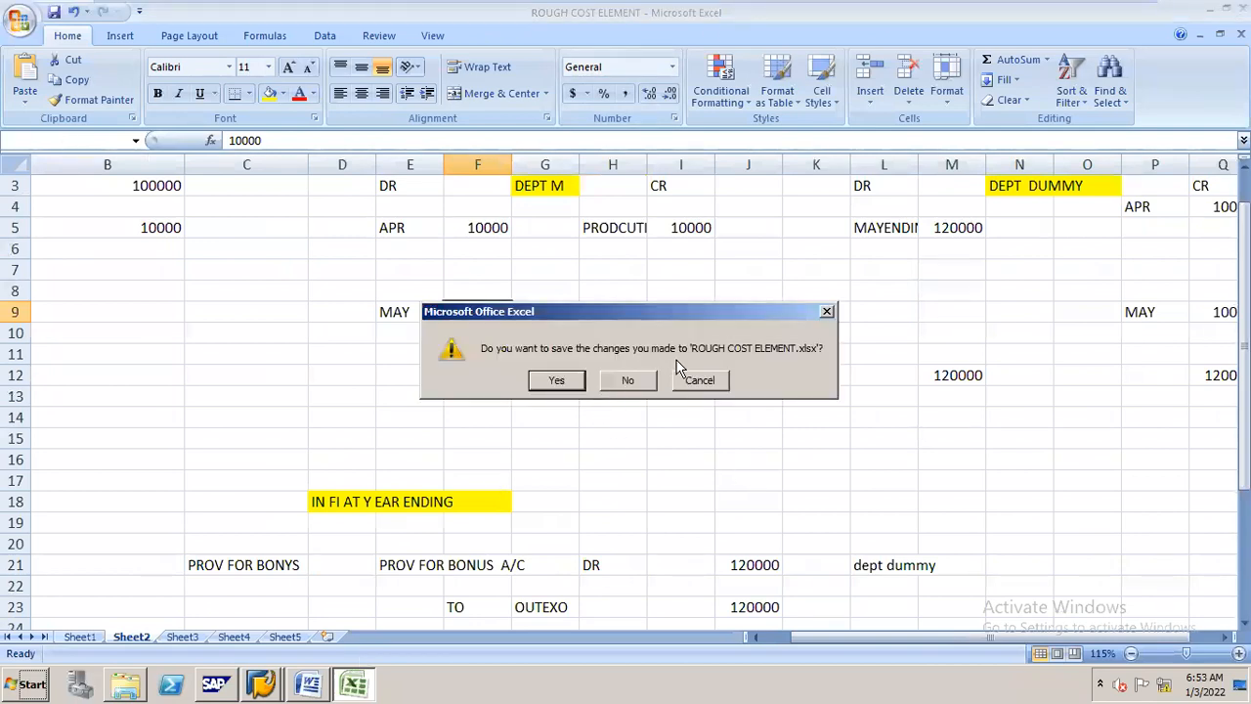
click(628, 380)
Switch to the SAP Create Cost Center session and open the SAP Reference IMG through transaction SPRO
click(262, 683)
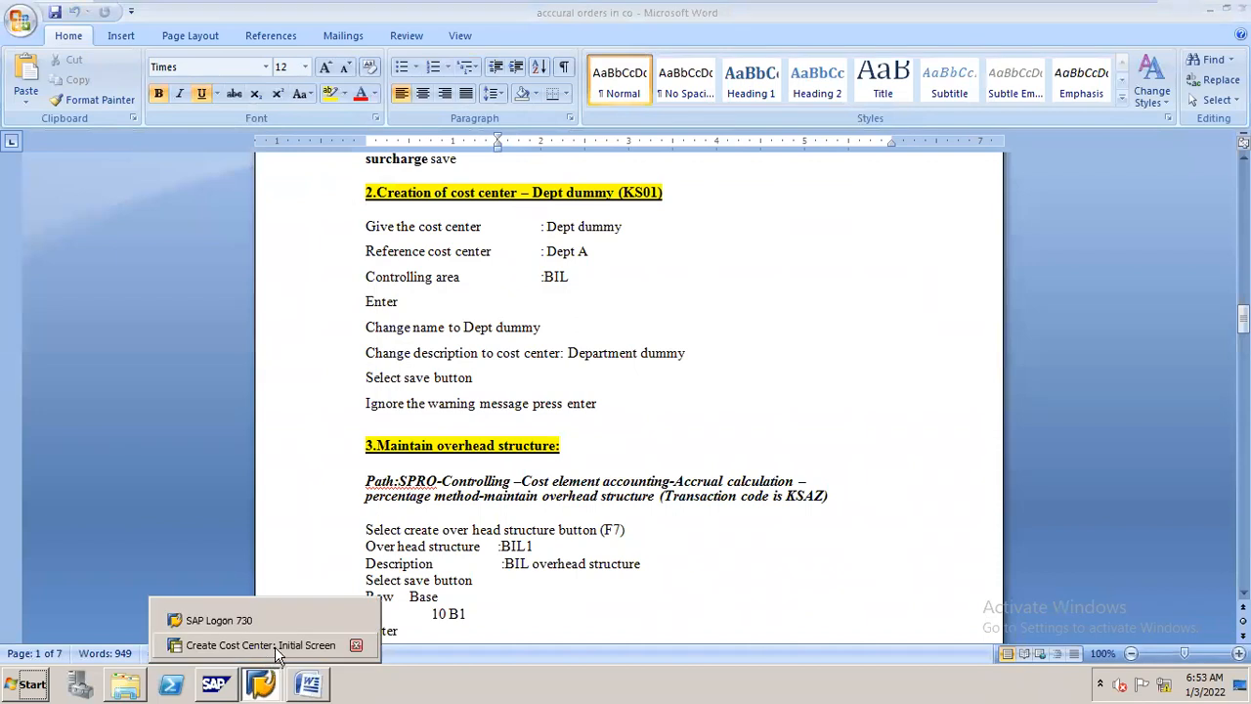
click(279, 645)
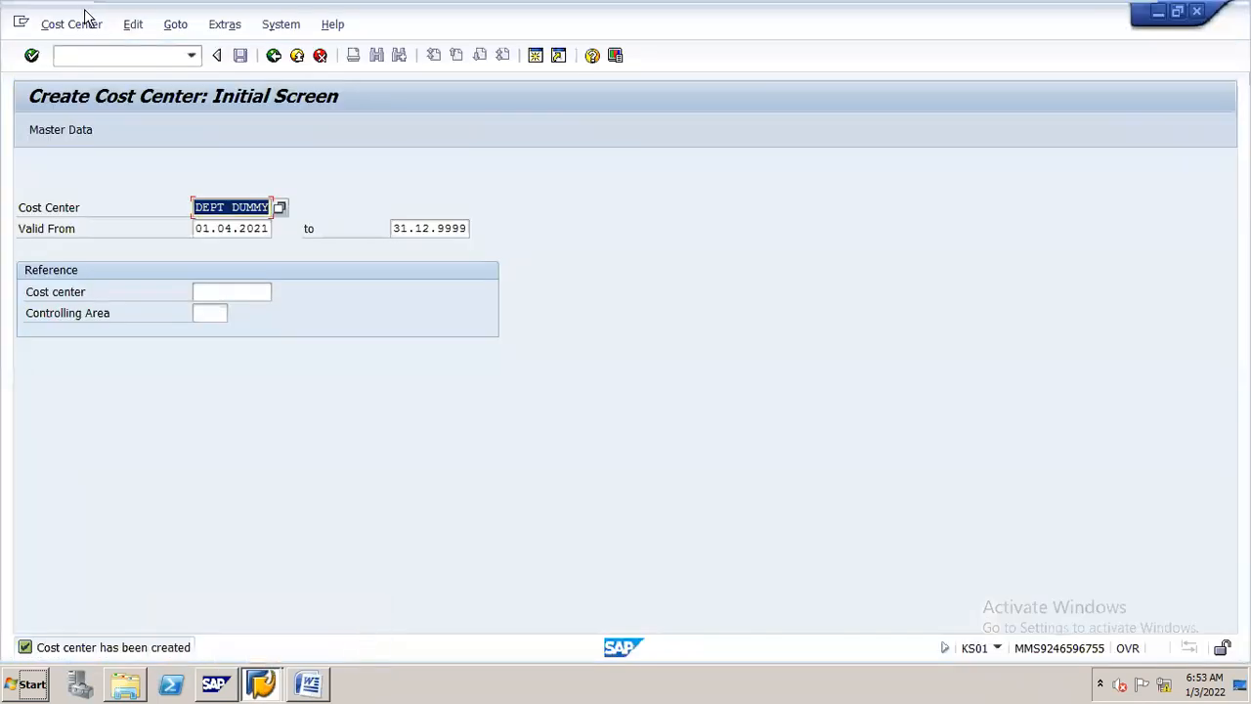
click(160, 56)
text(spro)
key(Return)
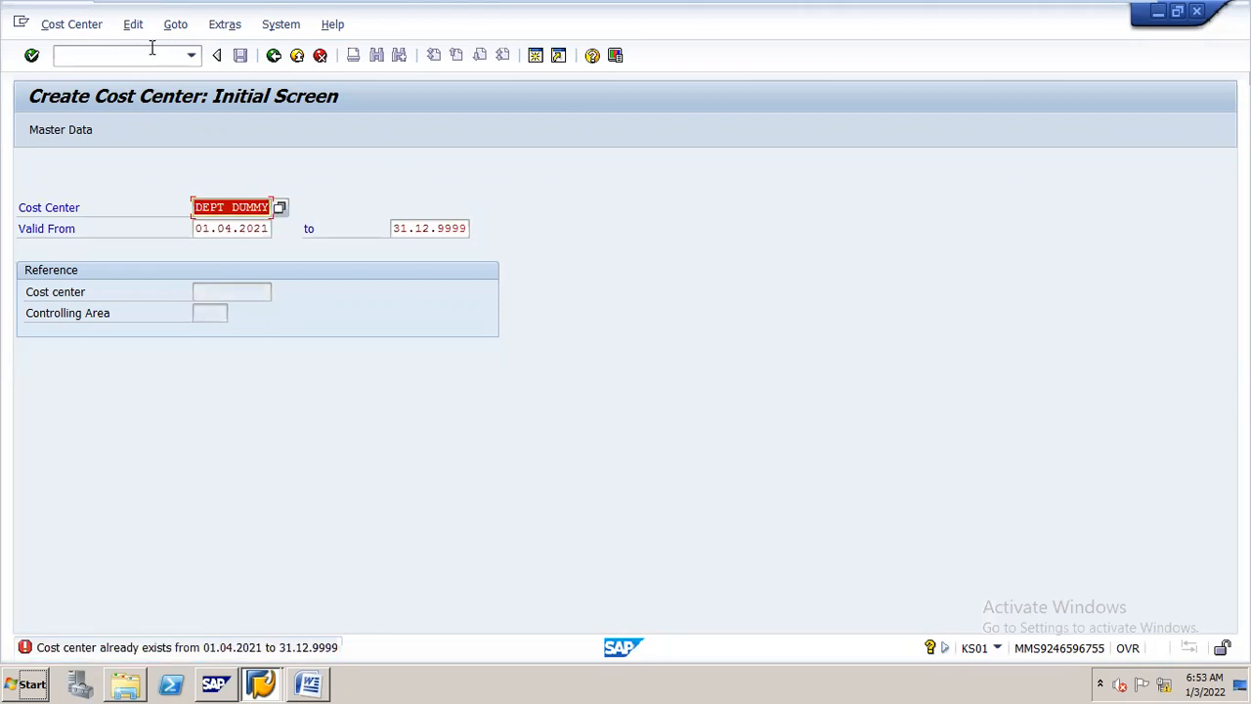
click(151, 56)
text(/nspro)
key(Return)
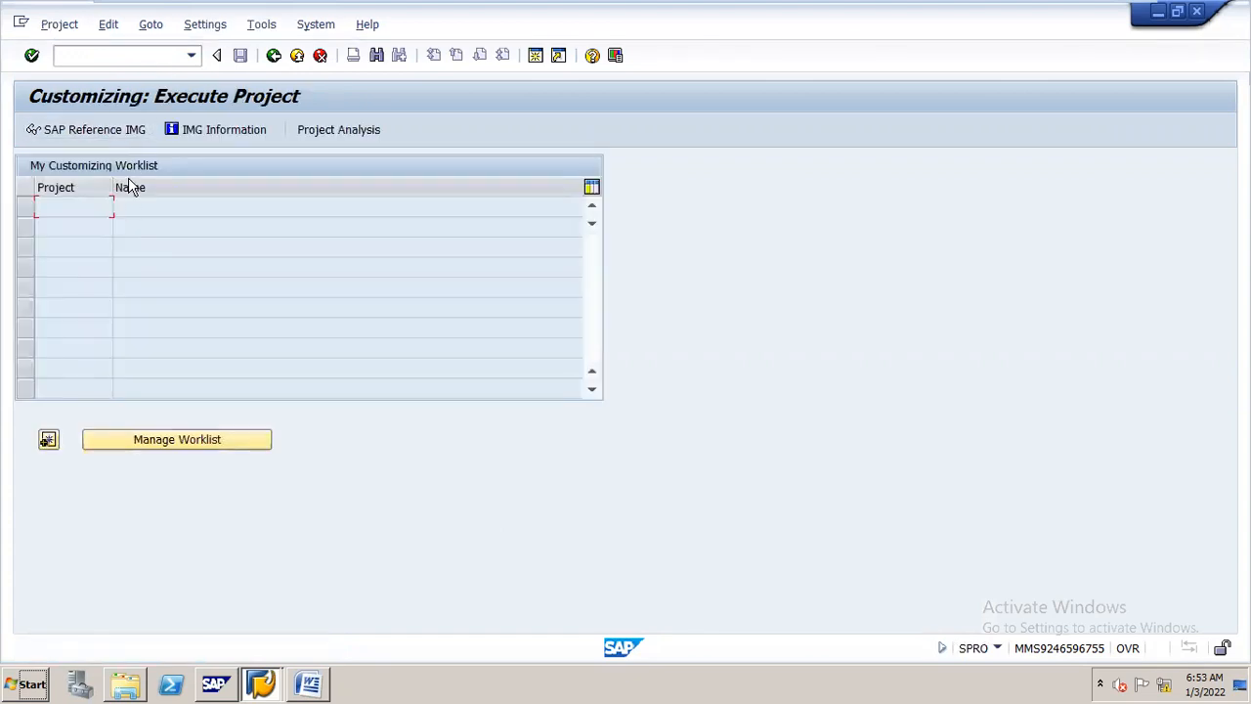
click(144, 132)
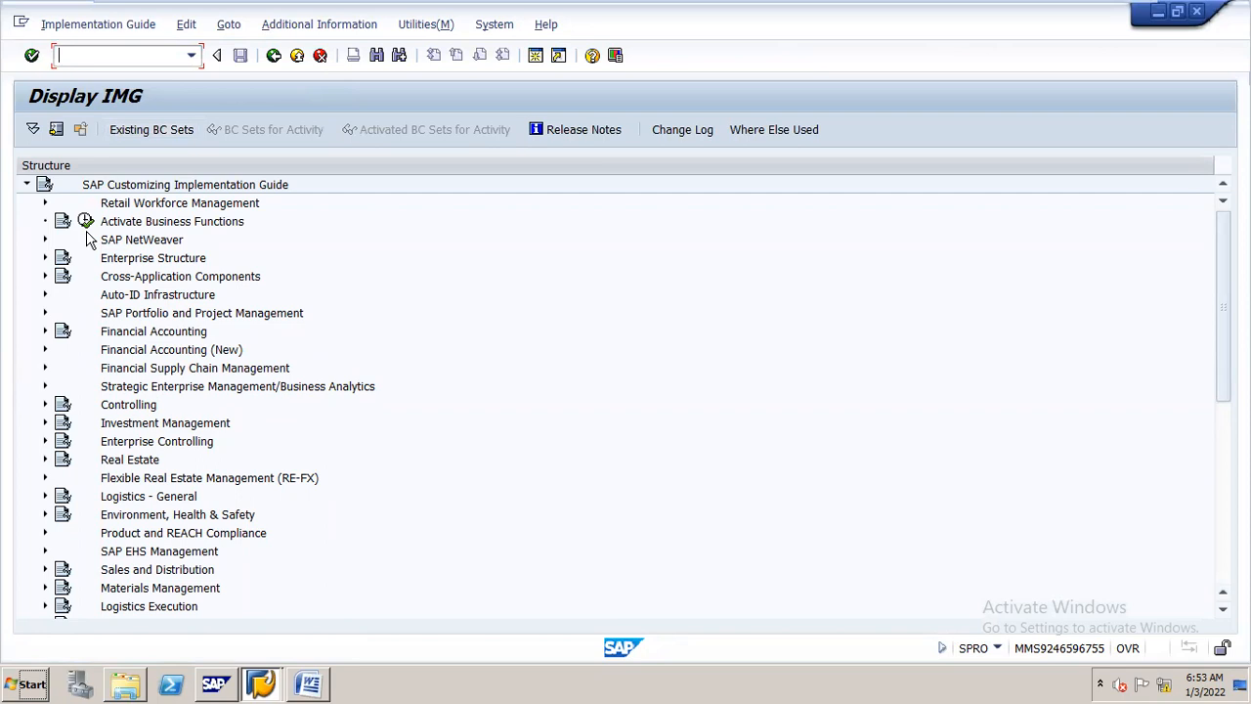
click(170, 335)
double_click(170, 335)
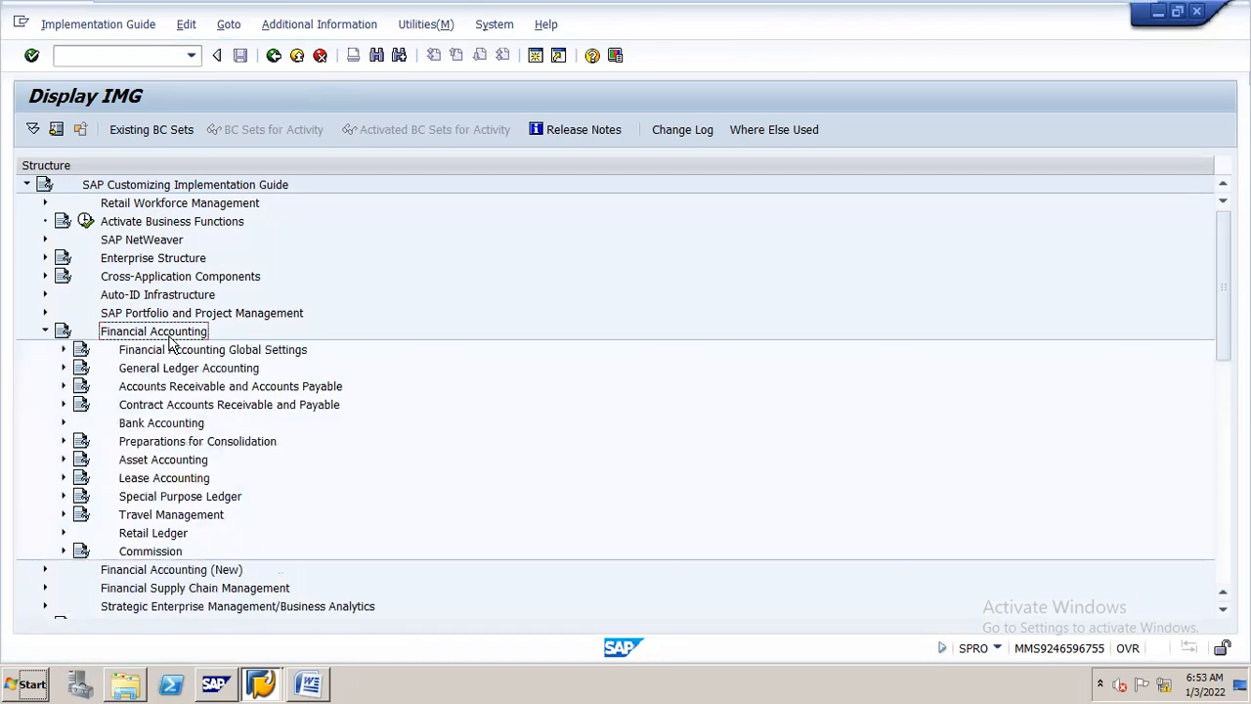
key(Down)
key(Up)
key(Up)
key(Up)
key(Left)
Expand the Controlling node in the SAP Customizing Implementation Guide
key(Down)
key(Down)
key(Down)
key(Down)
key(Right)
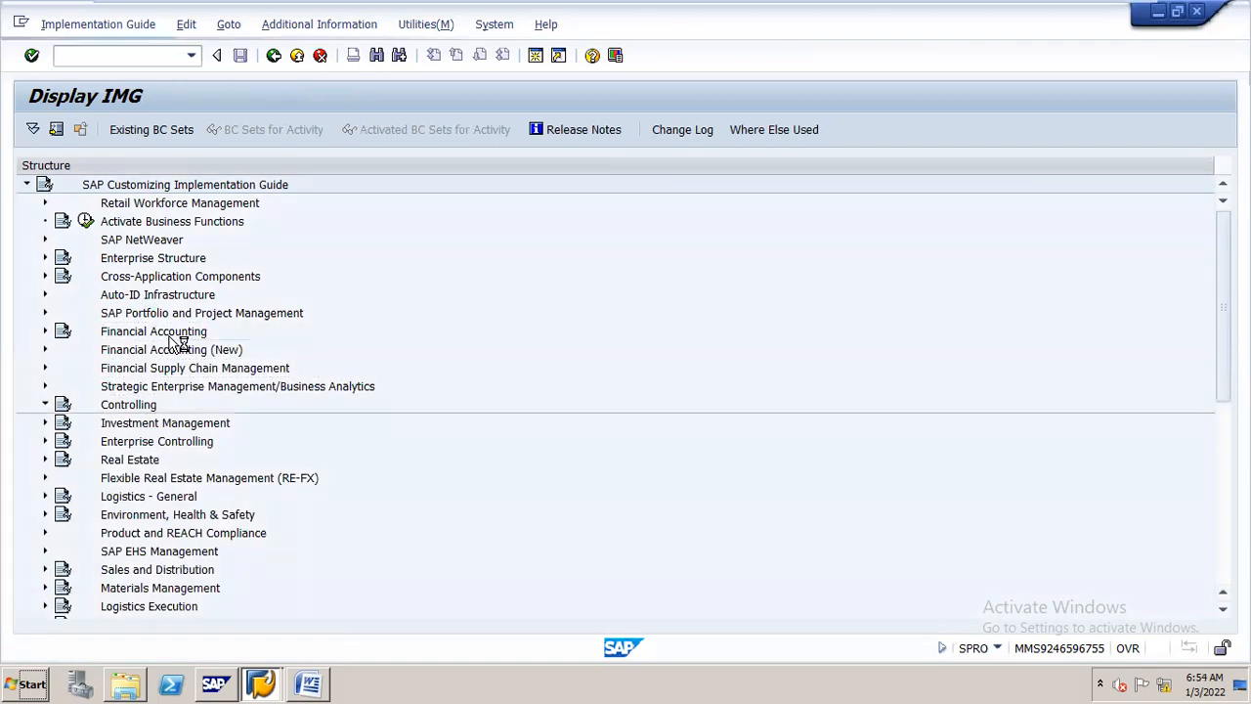
key(Down)
key(Down)
key(Down)
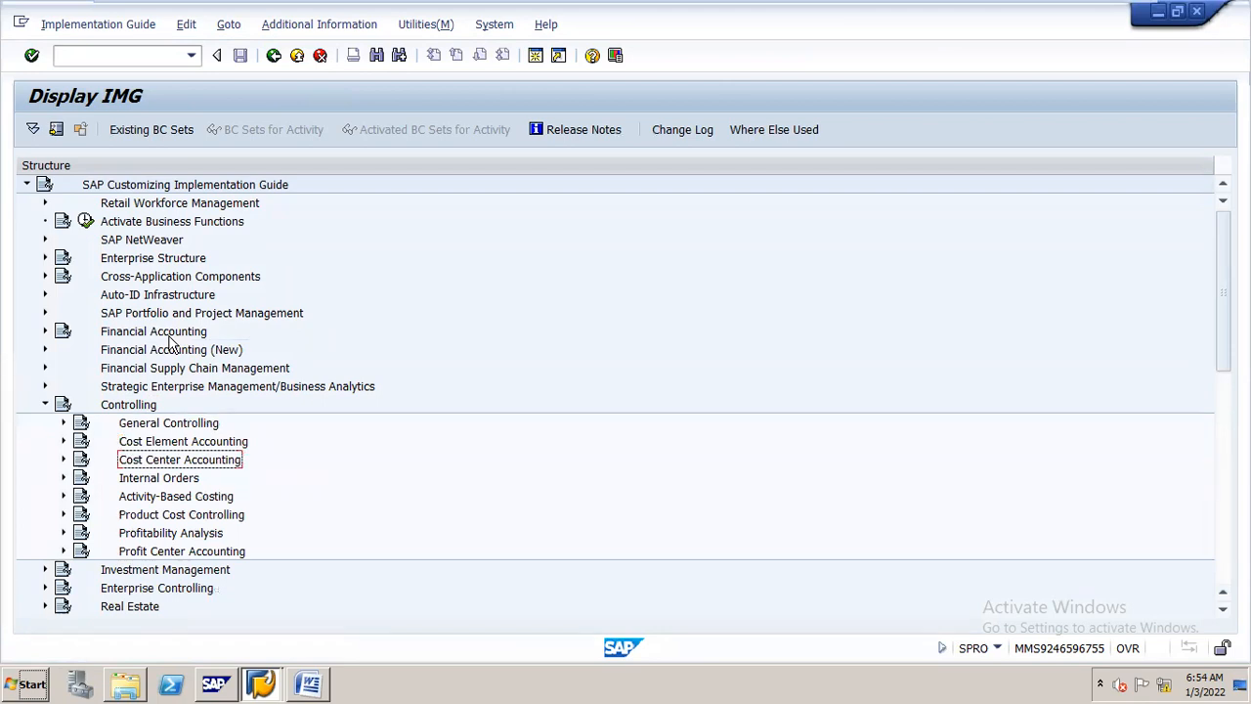
key(Right)
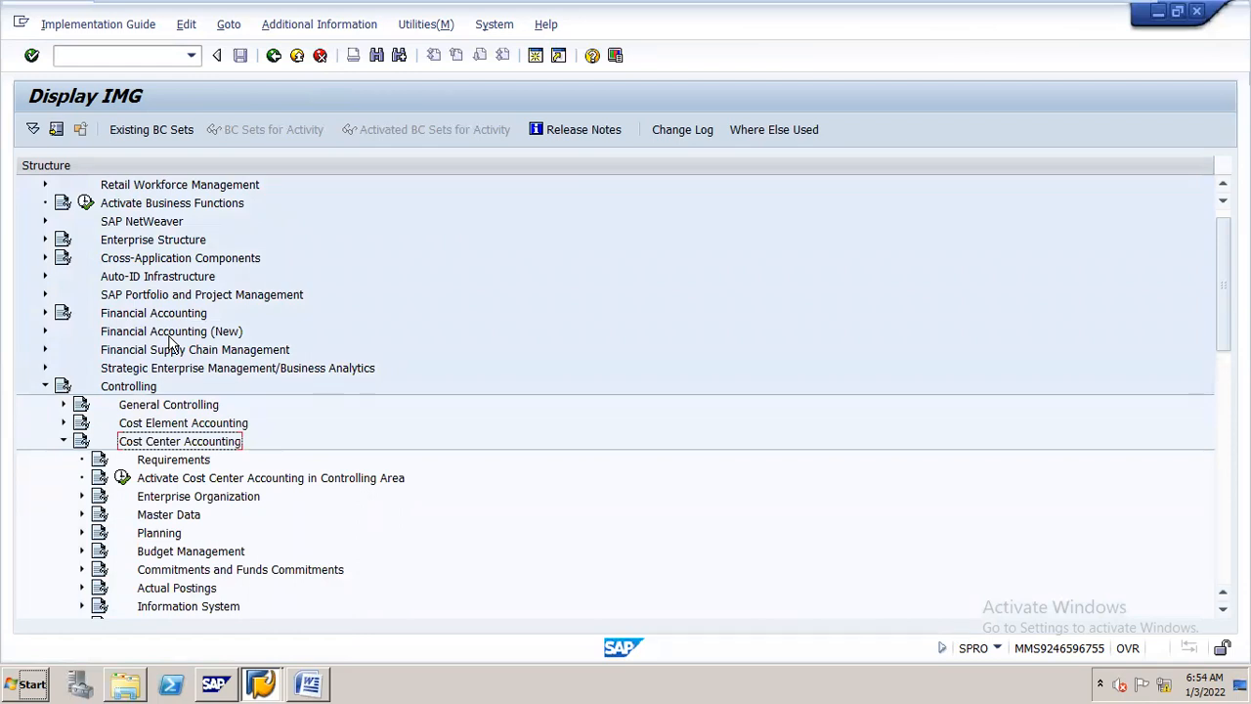
key(Down)
key(Down)
key(Up)
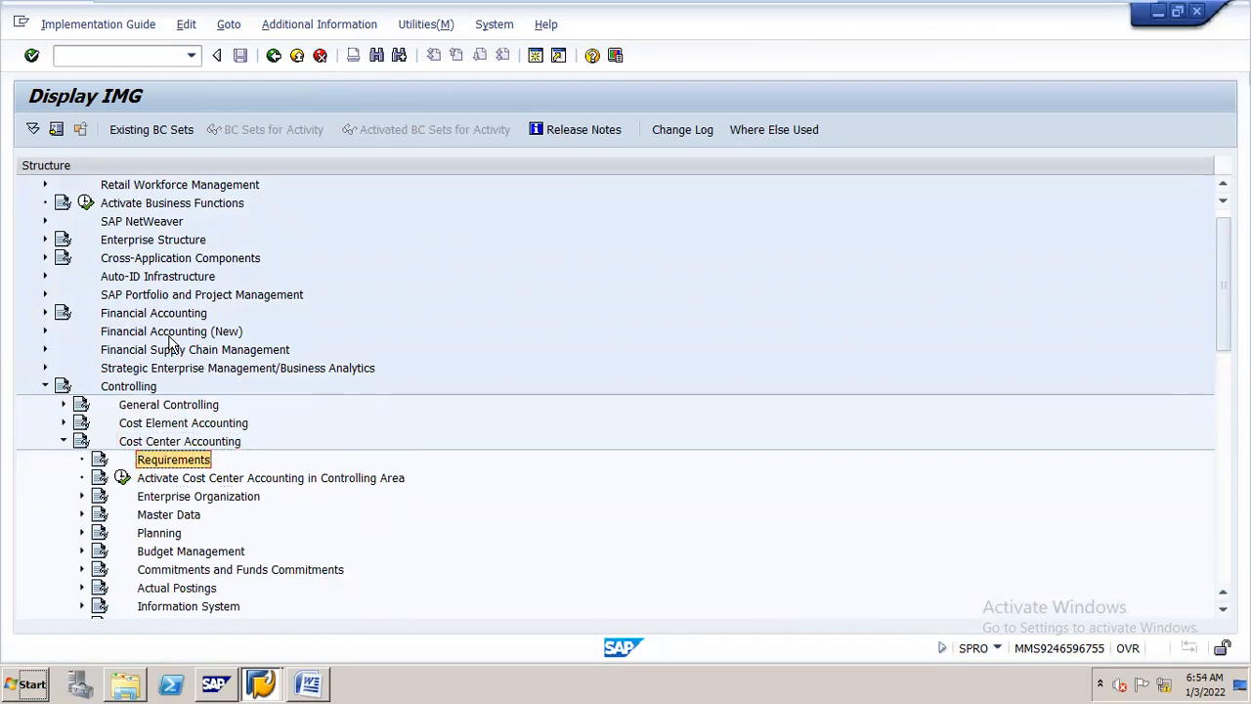
key(Down)
key(Down)
key(Down)
key(Down)
key(Down)
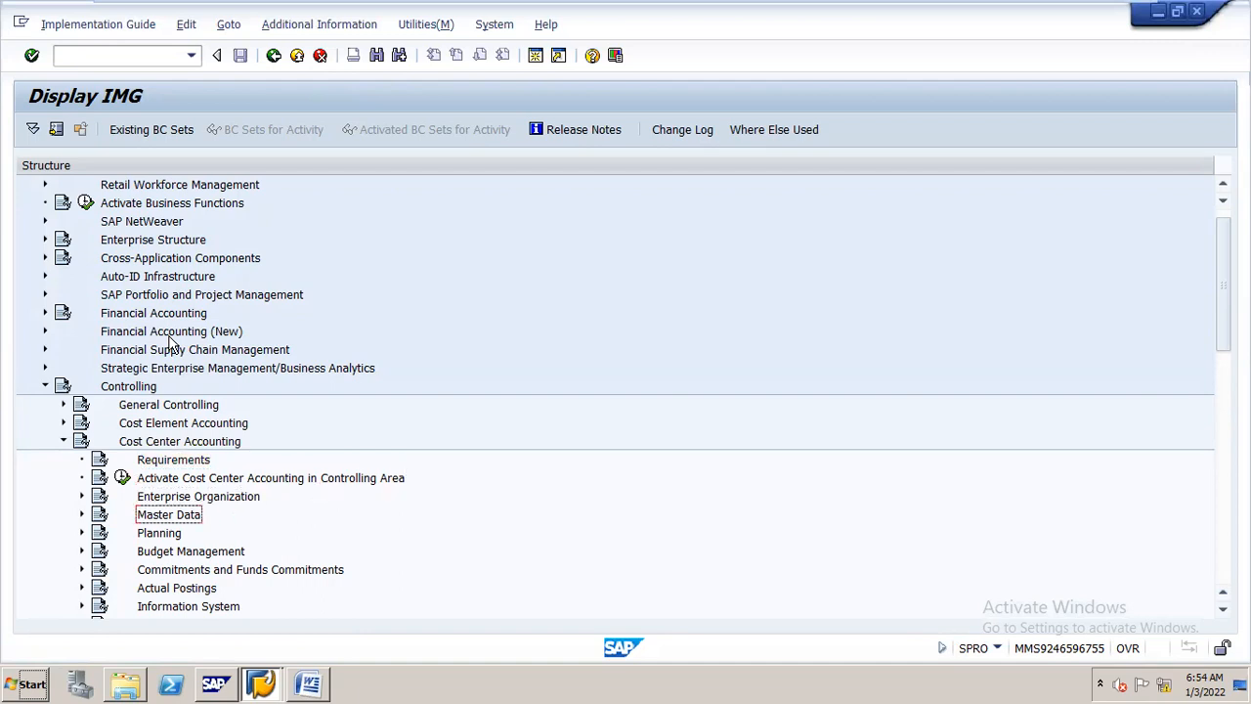
key(Down)
key(Down)
key(Down)
key(Down)
key(Up)
key(Up)
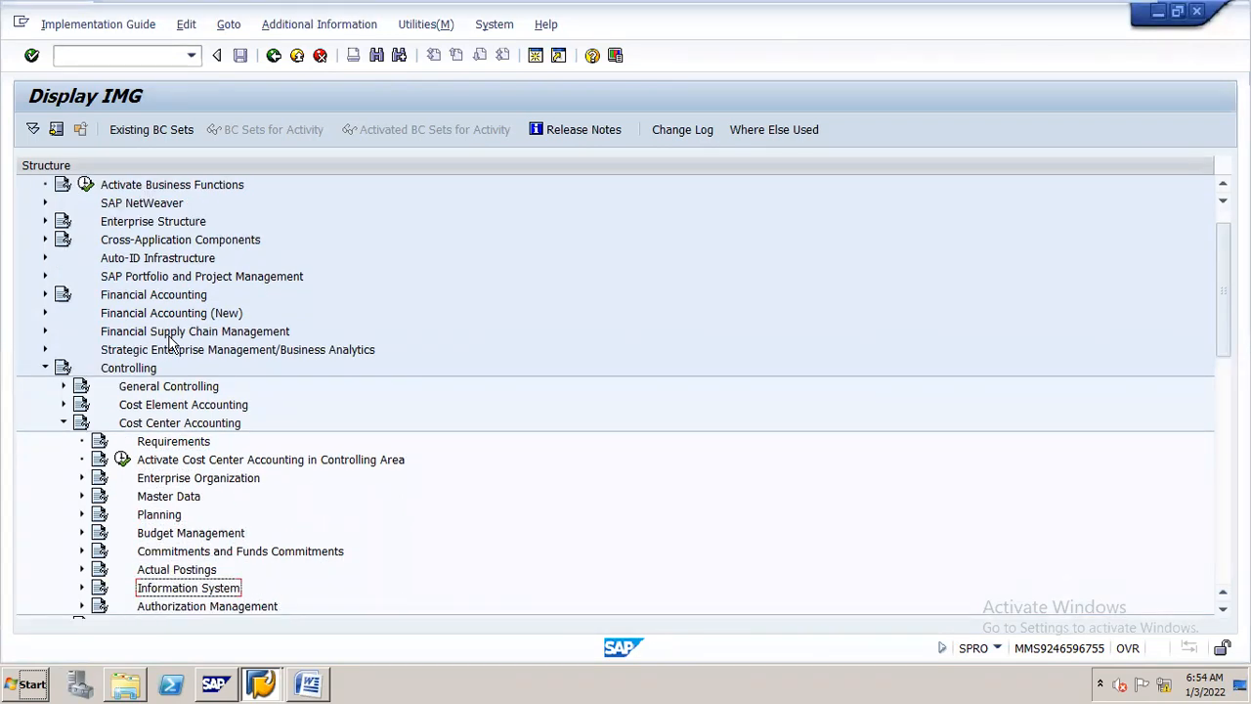
key(Up)
key(Up)
key(Up)
key(Up)
key(Up)
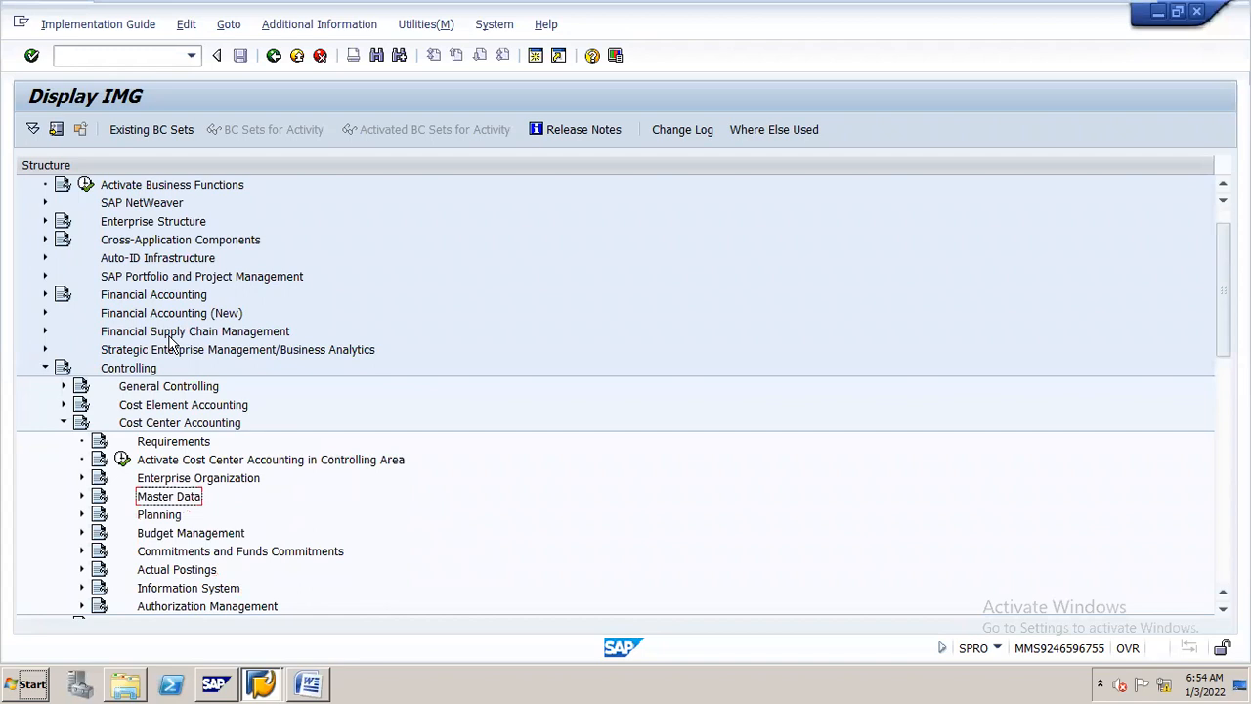
key(Up)
key(Up)
key(Up)
key(Up)
key(Left)
Open Maintain Overhead Structure under Cost Element Accounting, Accrual Calculation, Percentage Method
key(Up)
key(Right)
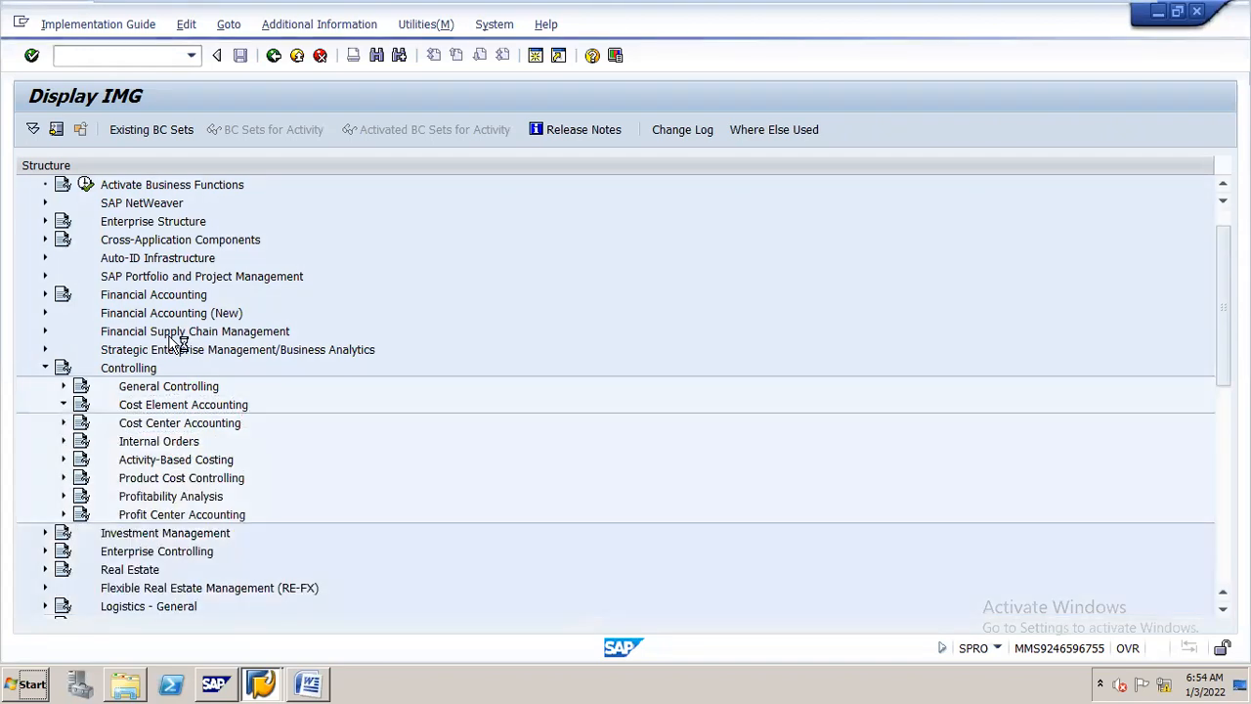
key(Down)
key(Down)
key(Down)
key(Right)
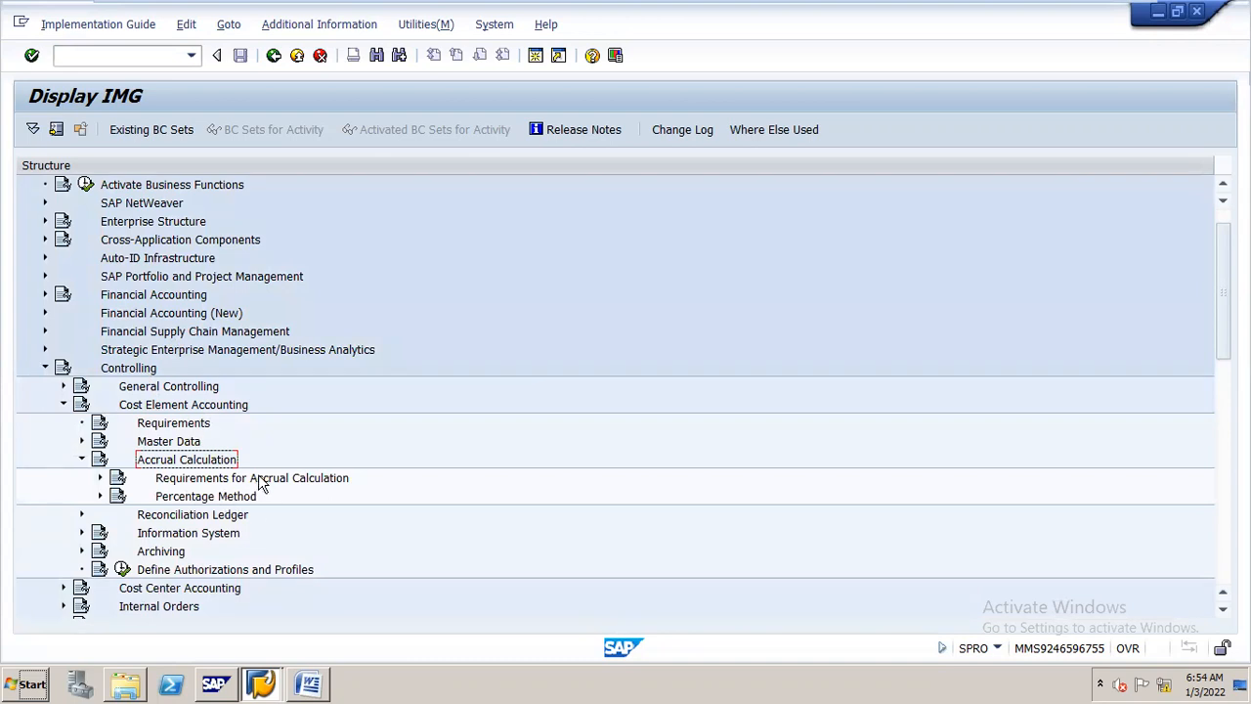
double_click(242, 500)
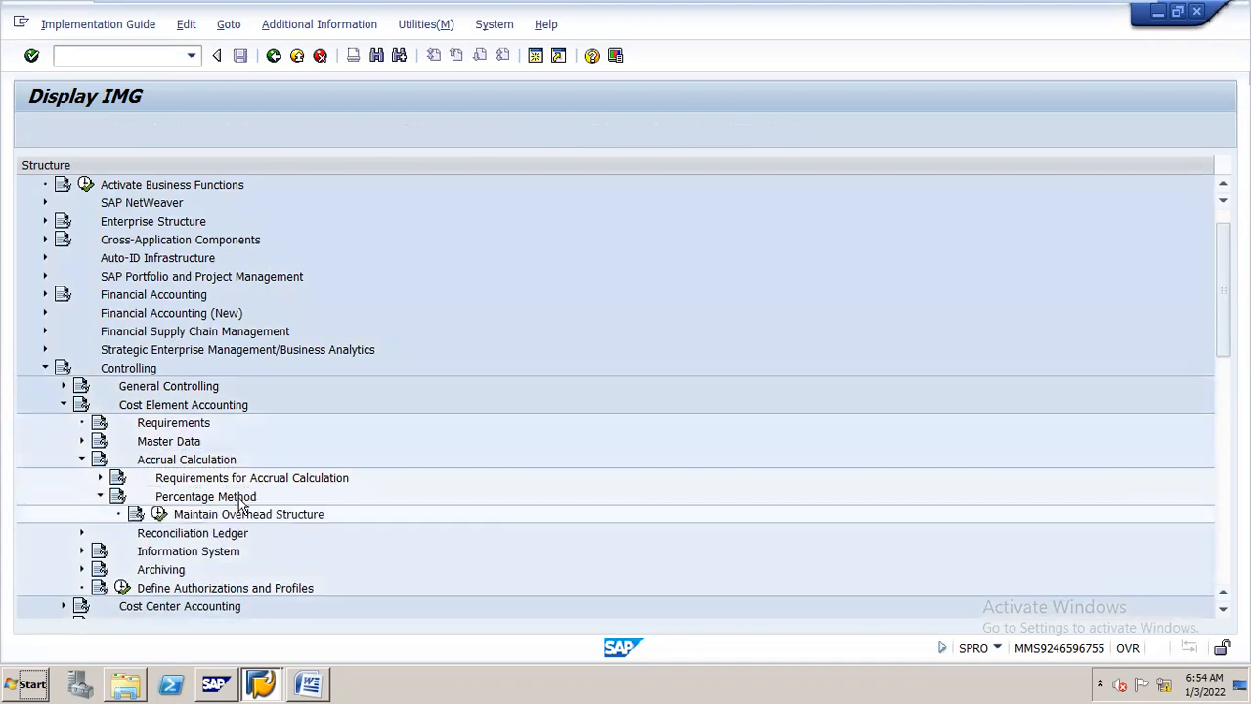
click(161, 512)
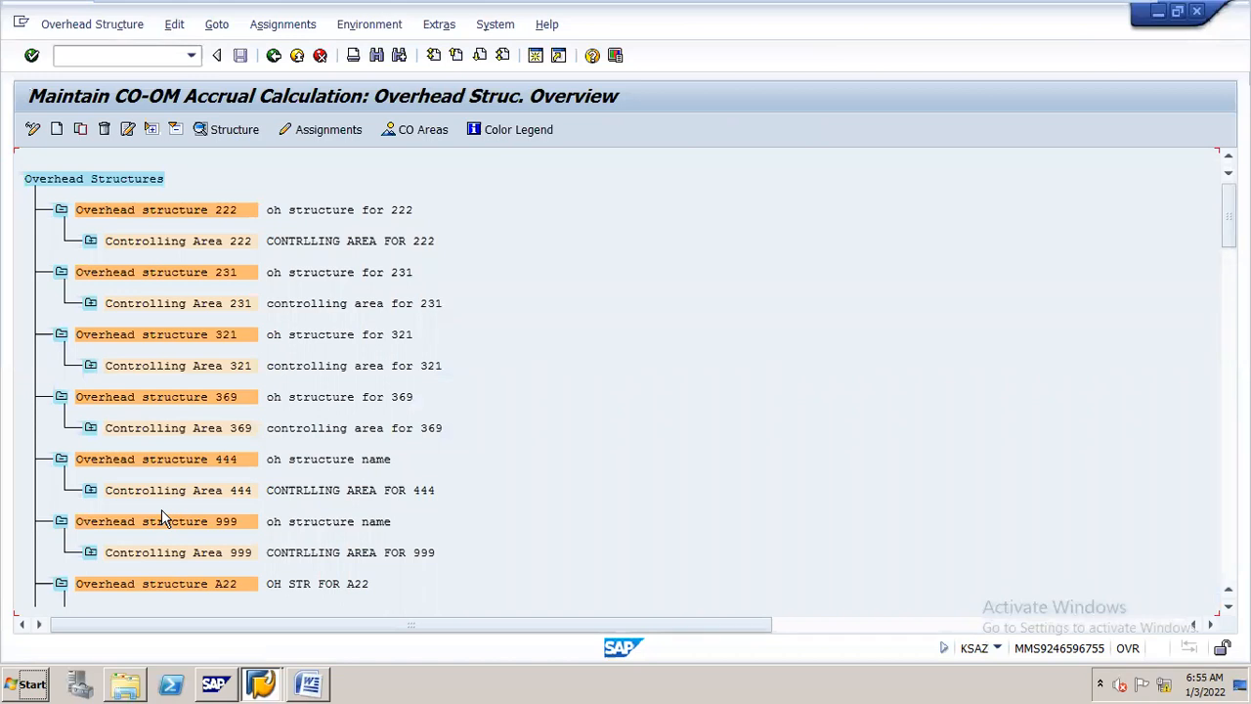
Create overhead structure N16 with the description OH STR FOR N16 and save it
click(55, 130)
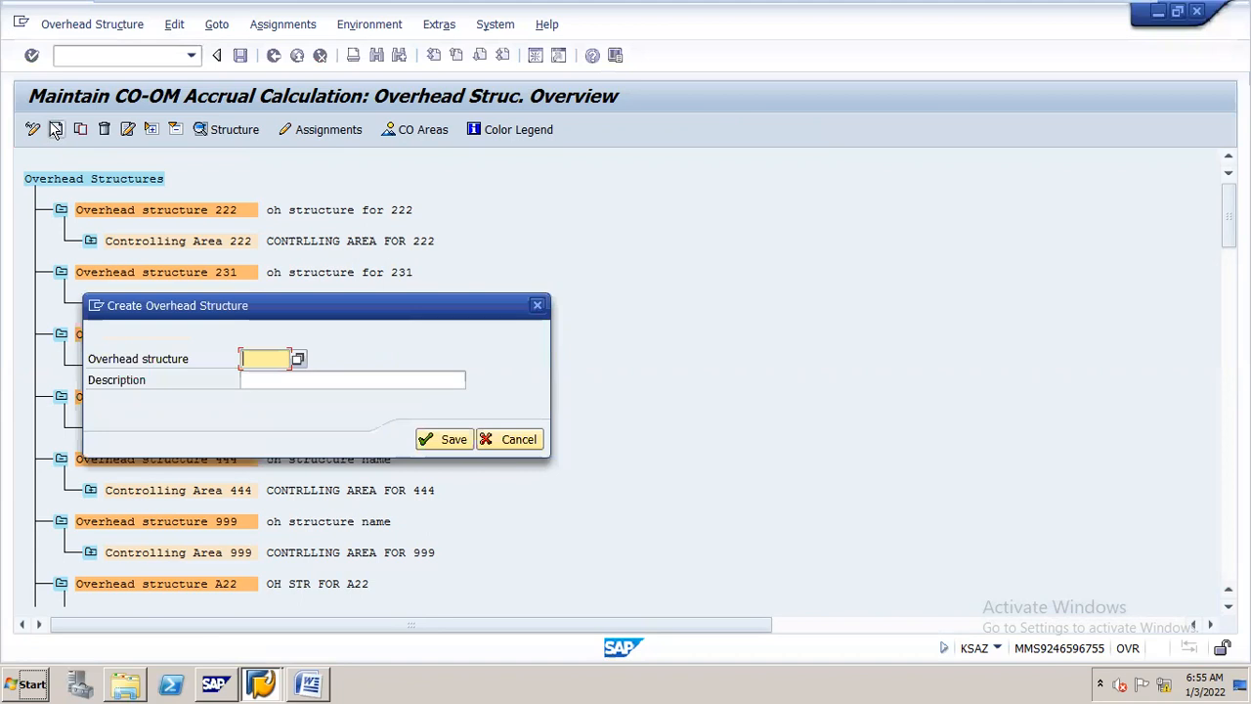
drag(356, 304, 716, 304)
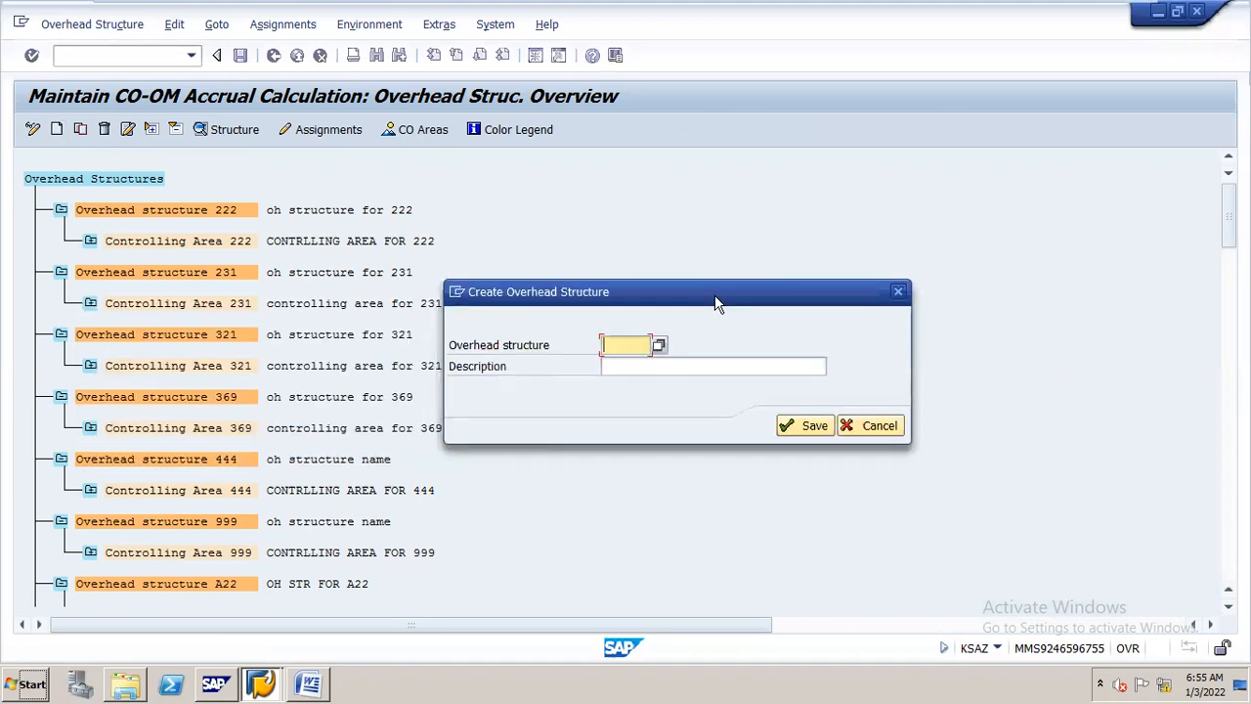
text(n16)
key(Tab)
key(Down)
key(Return)
key(BackSpace)
key(BackSpace)
key(BackSpace)
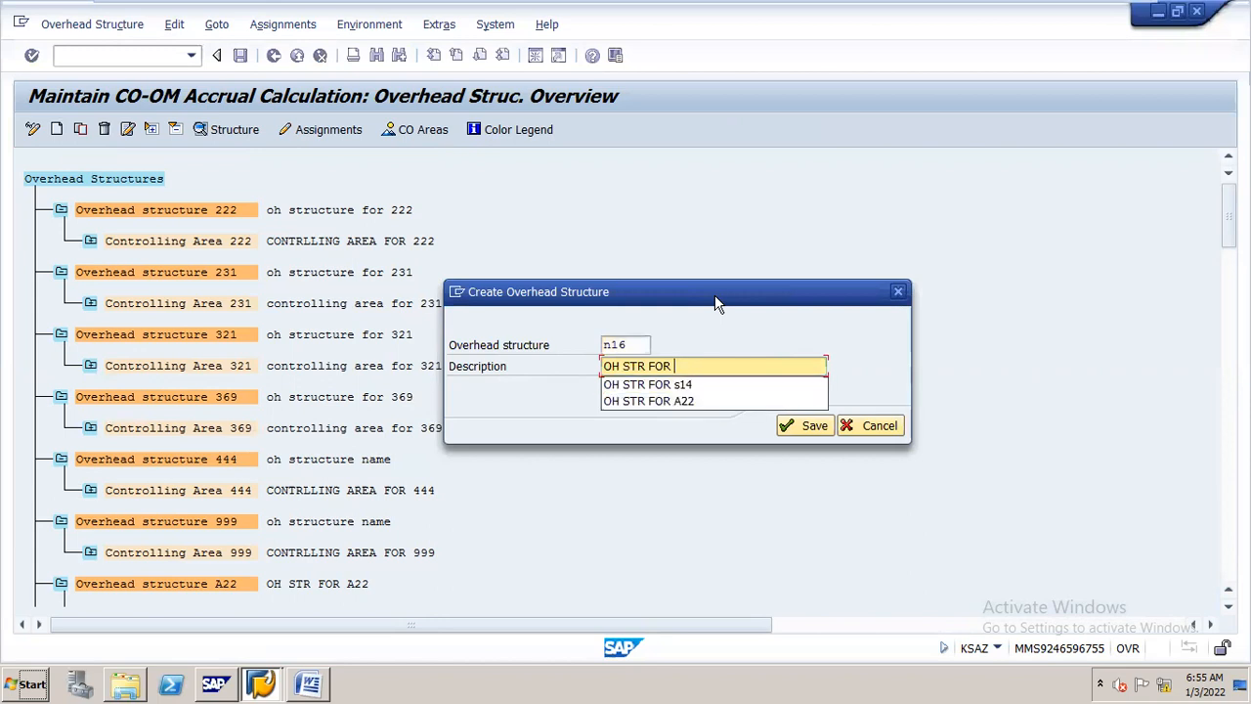
text(N16)
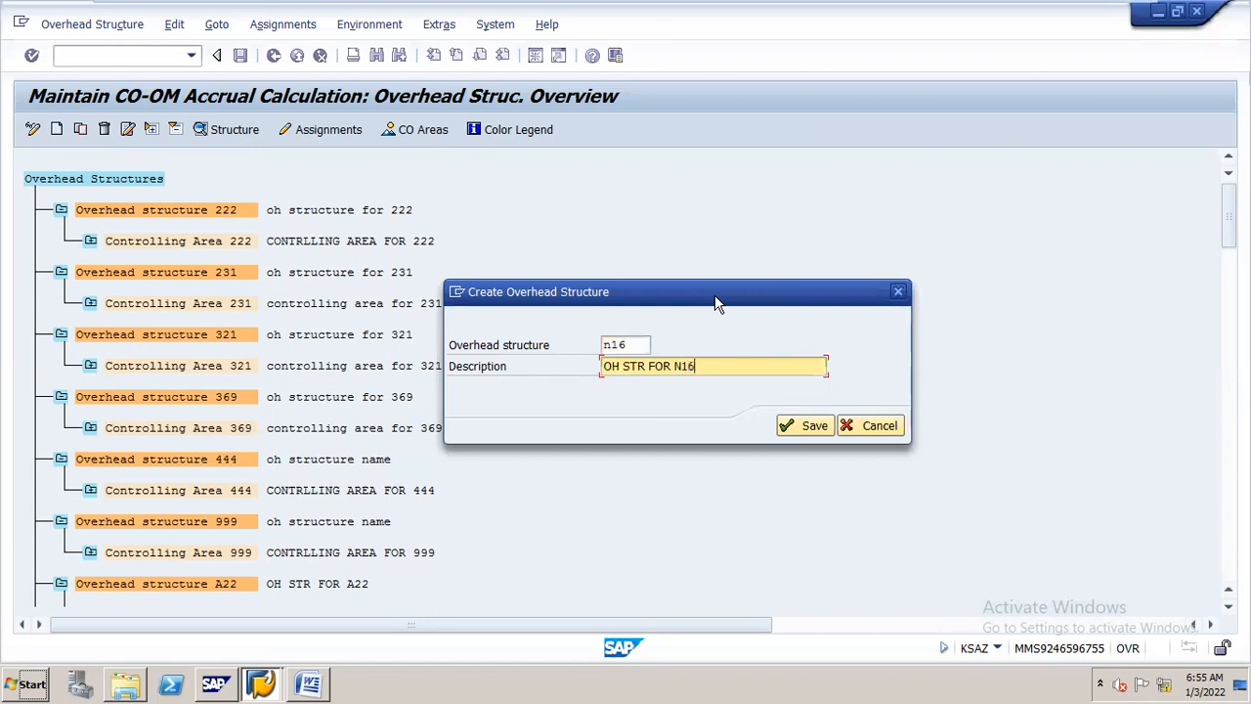
click(816, 431)
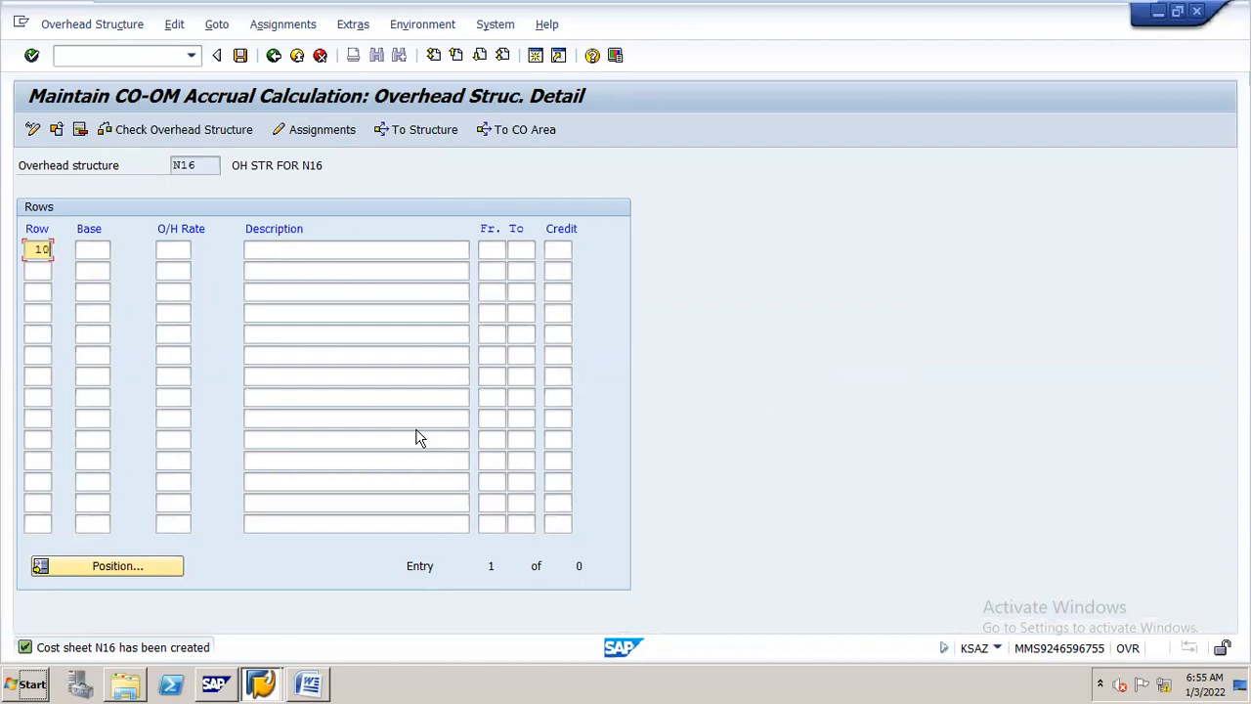
Fill row 10 of the overhead structure with base N161 and description salaries, and create that calculation base
key(Tab)
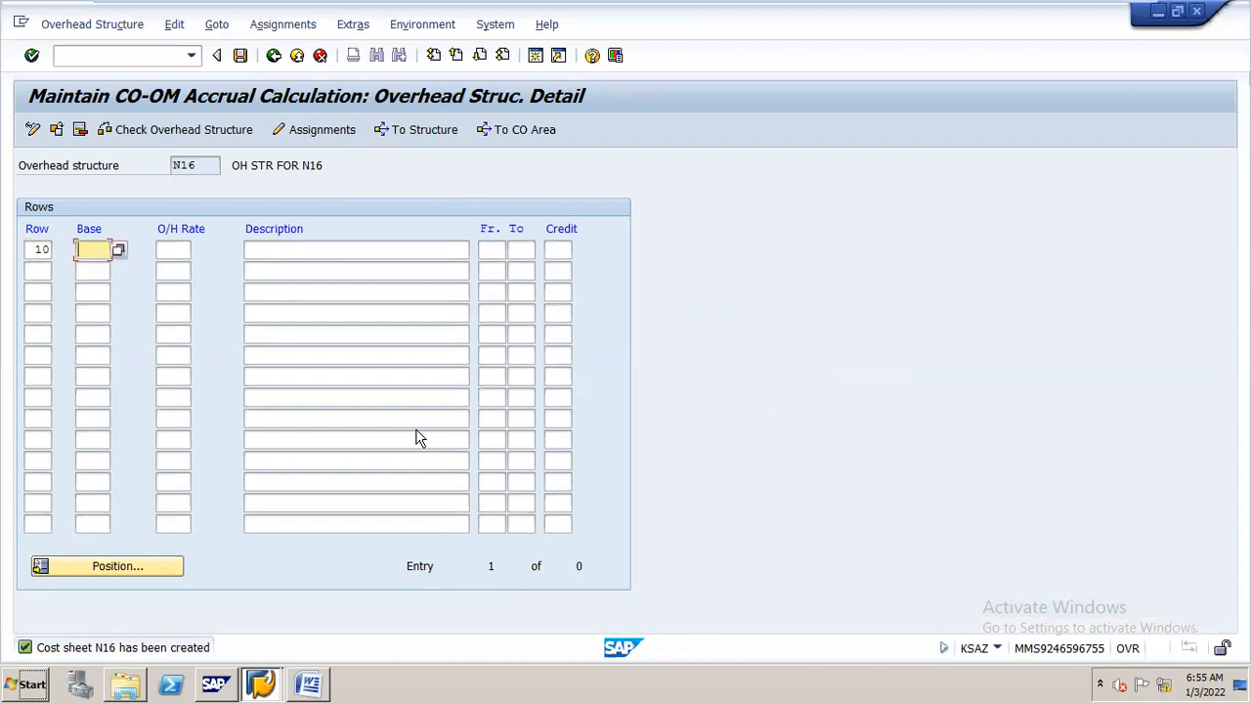
text(N161)
click(365, 252)
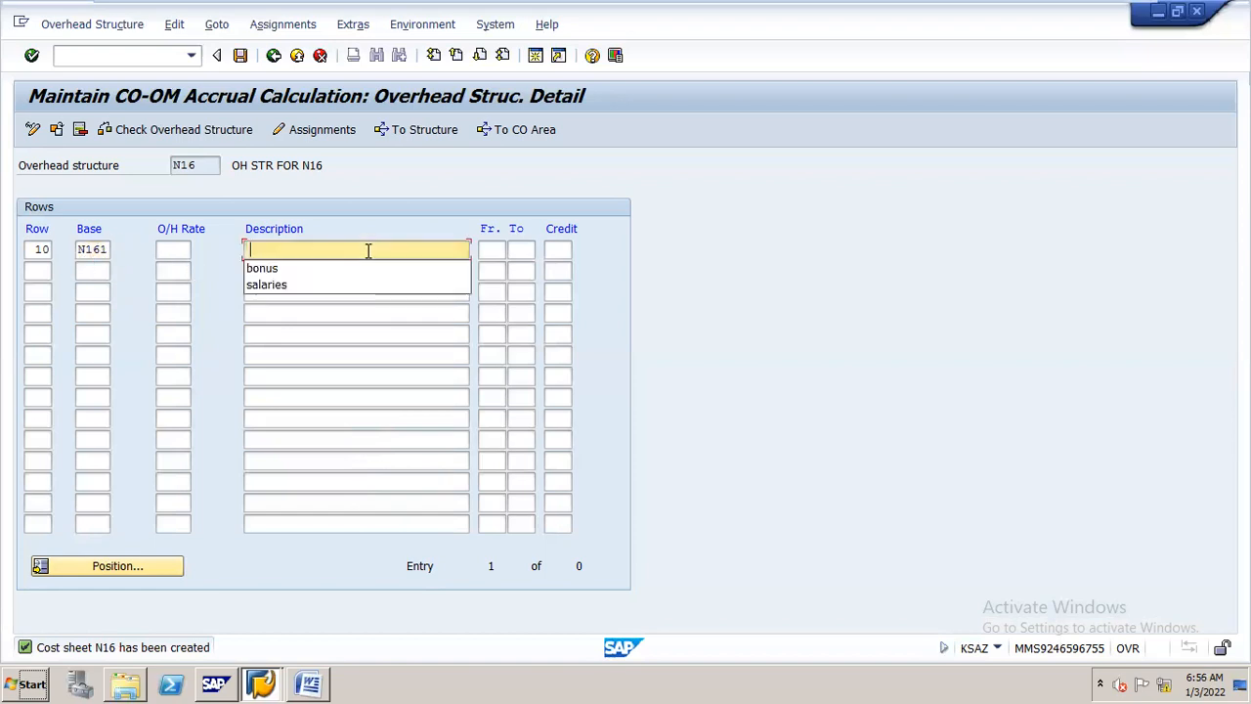
click(368, 284)
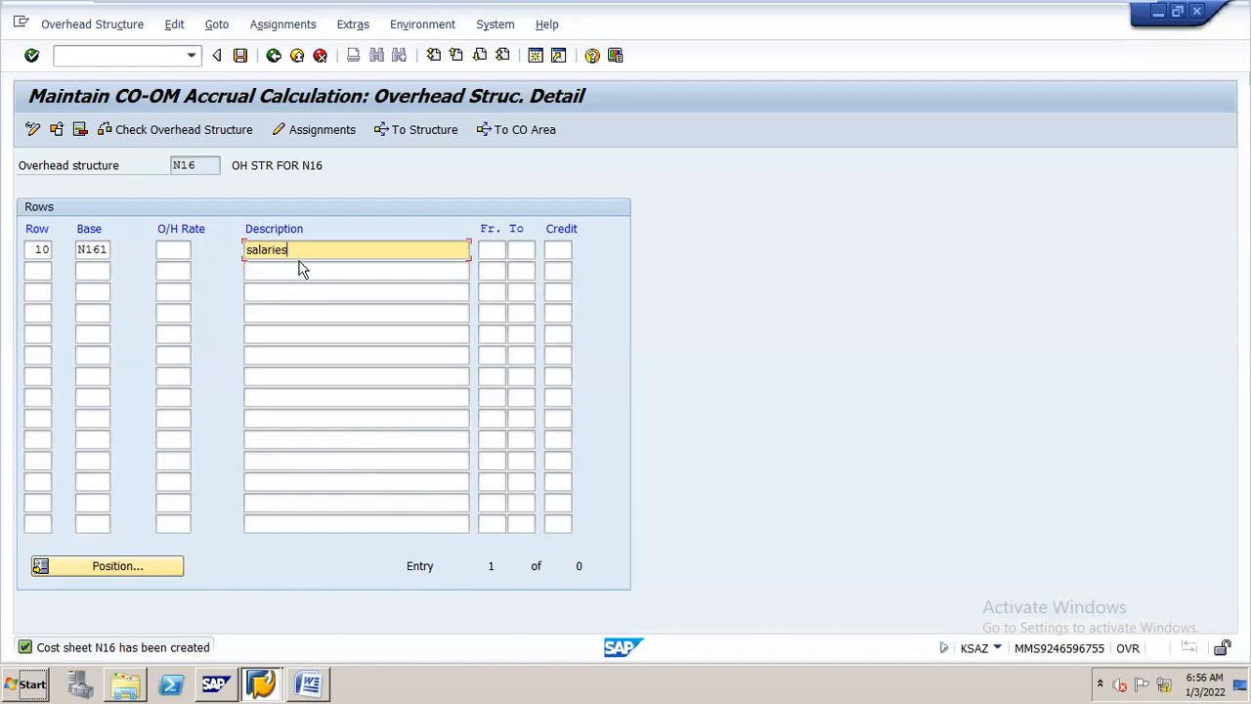
key(Return)
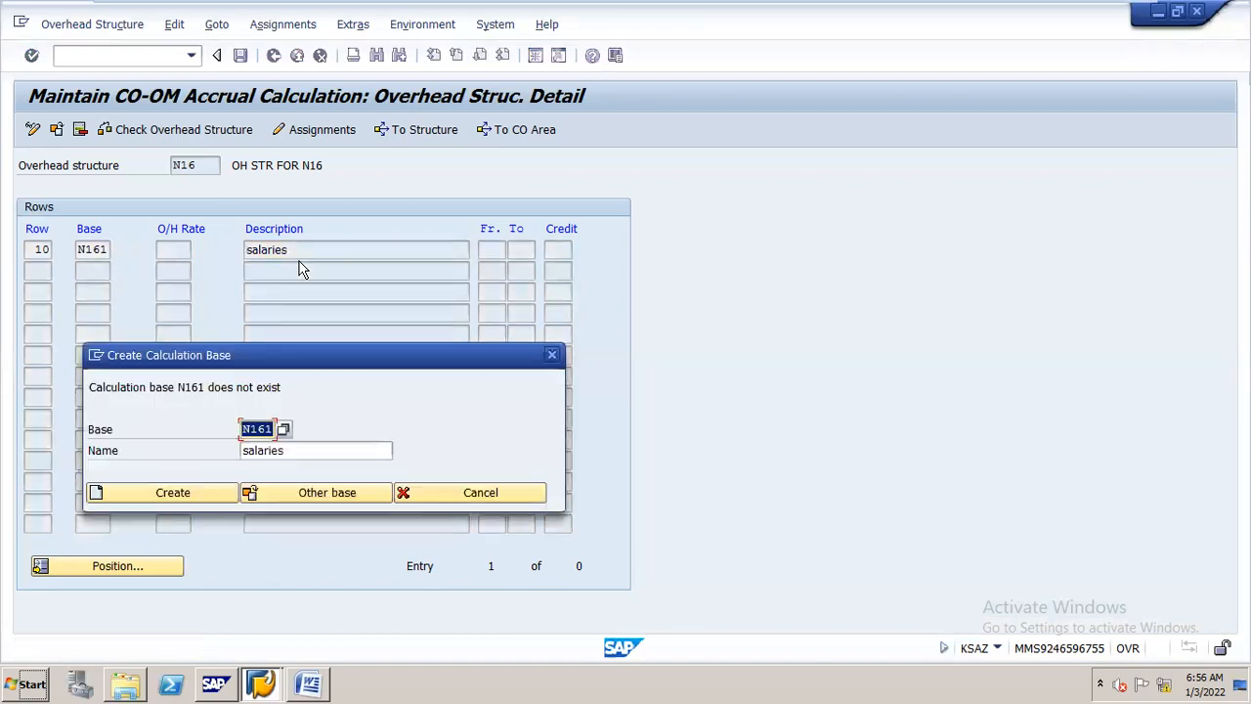
click(199, 493)
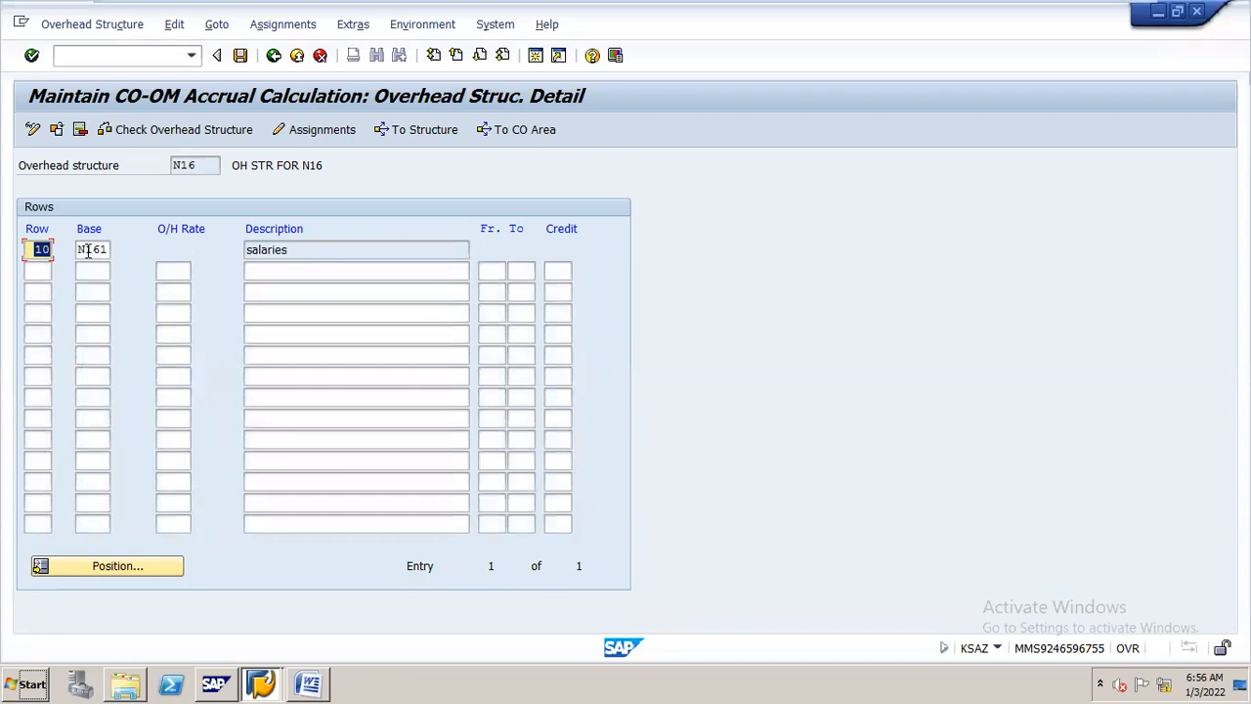
Add row 20 to overhead structure N16 with overhead rate N162 and the description bonus
click(39, 272)
text(2)
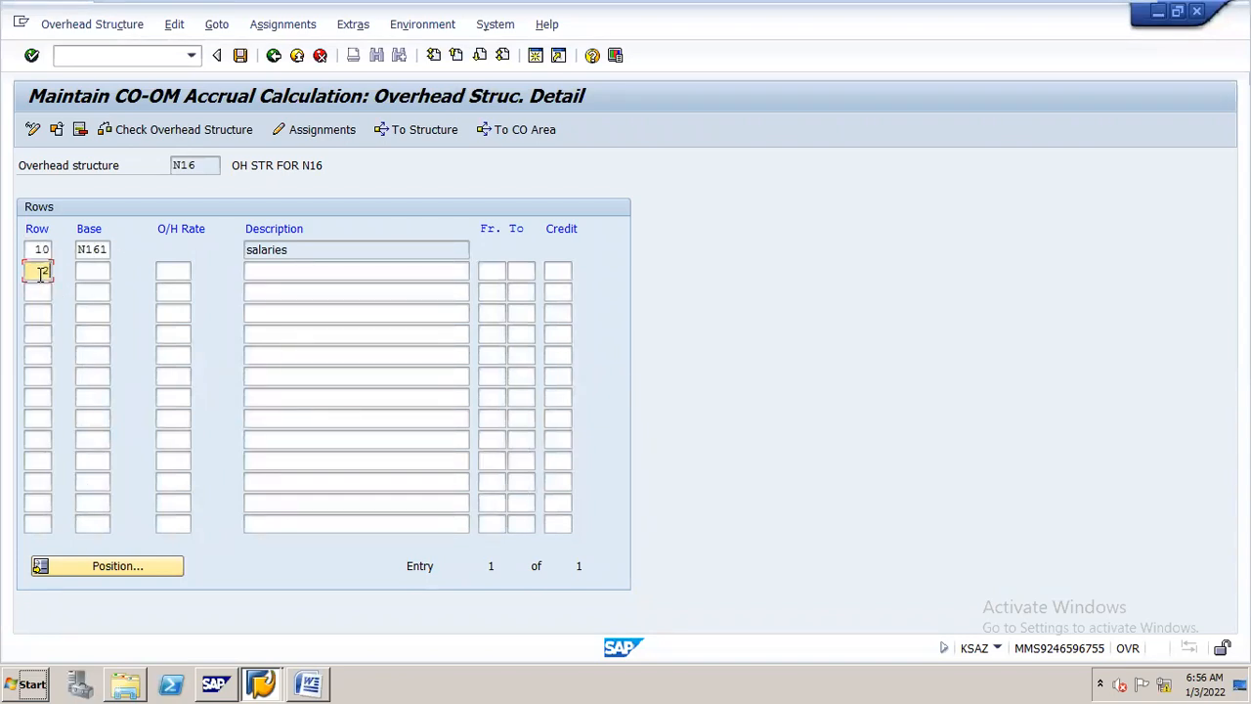
text(0)
key(Tab)
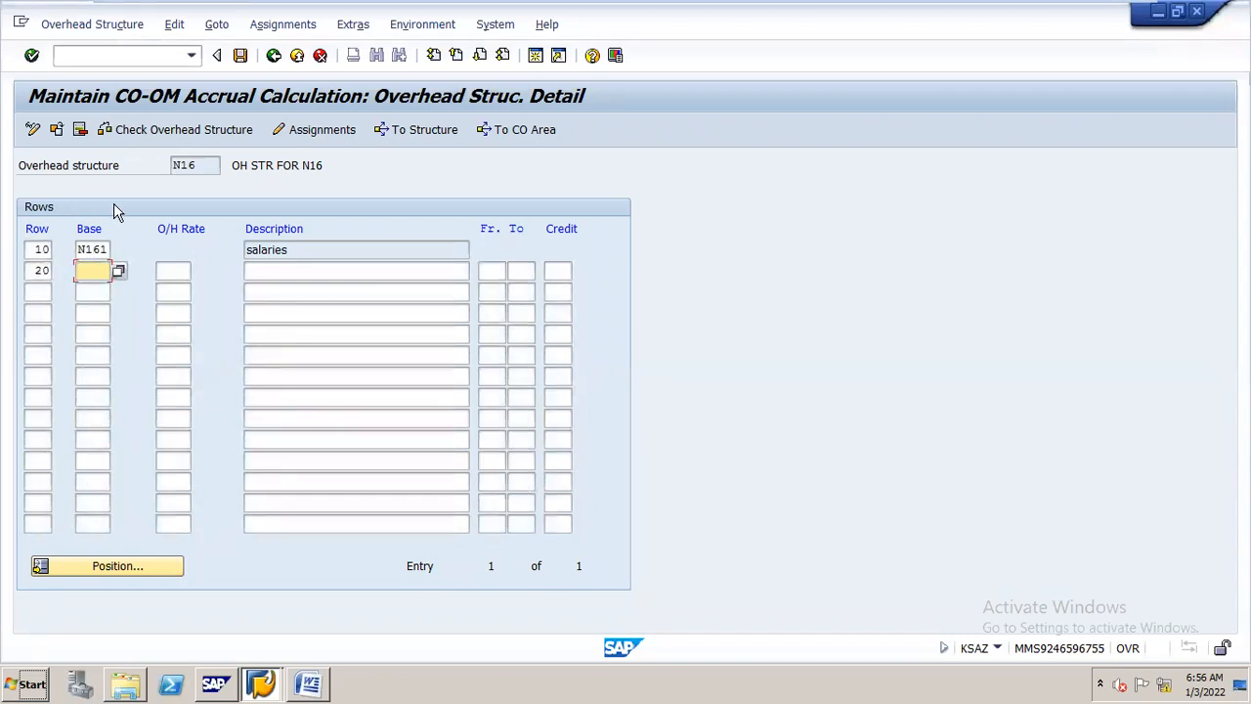
click(183, 271)
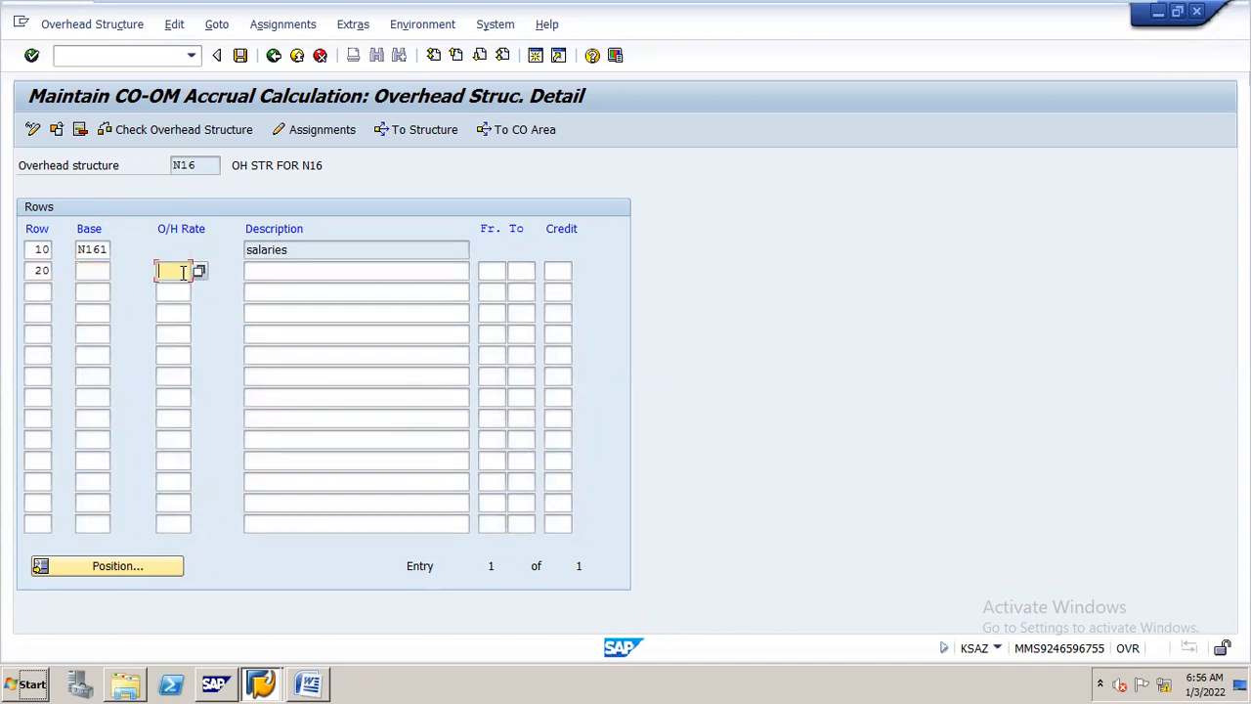
text(N161)
click(300, 267)
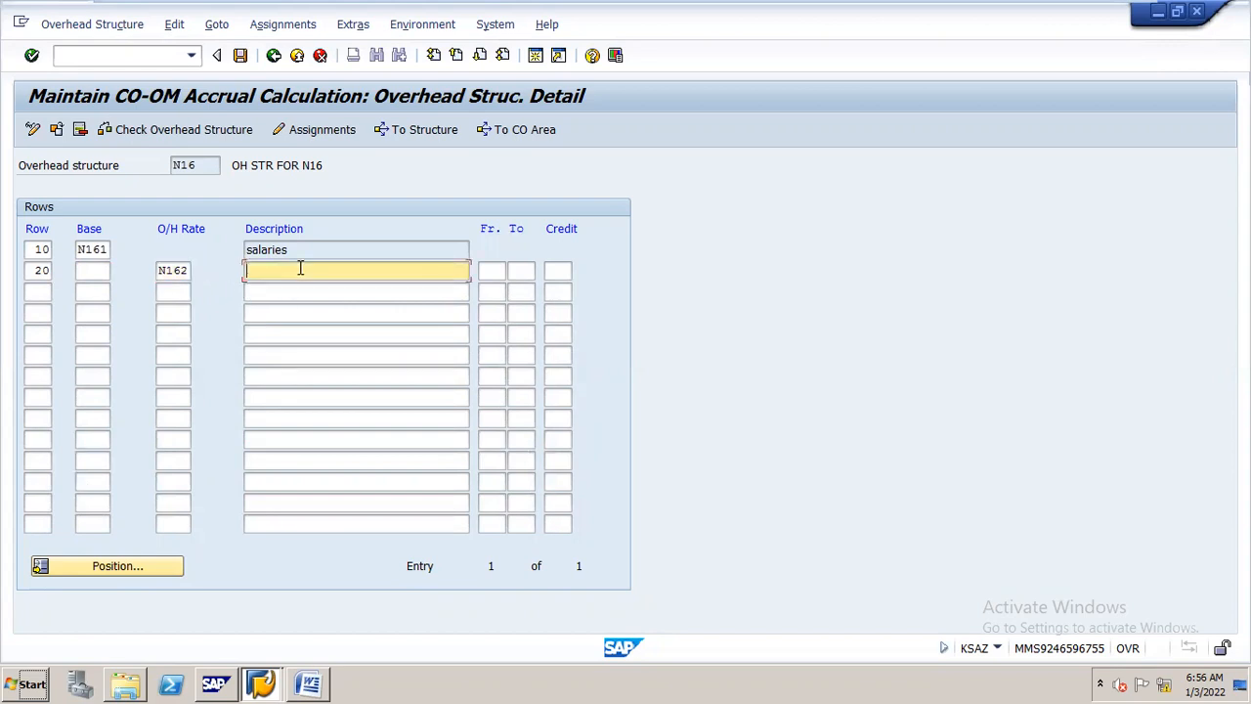
text(BONUS)
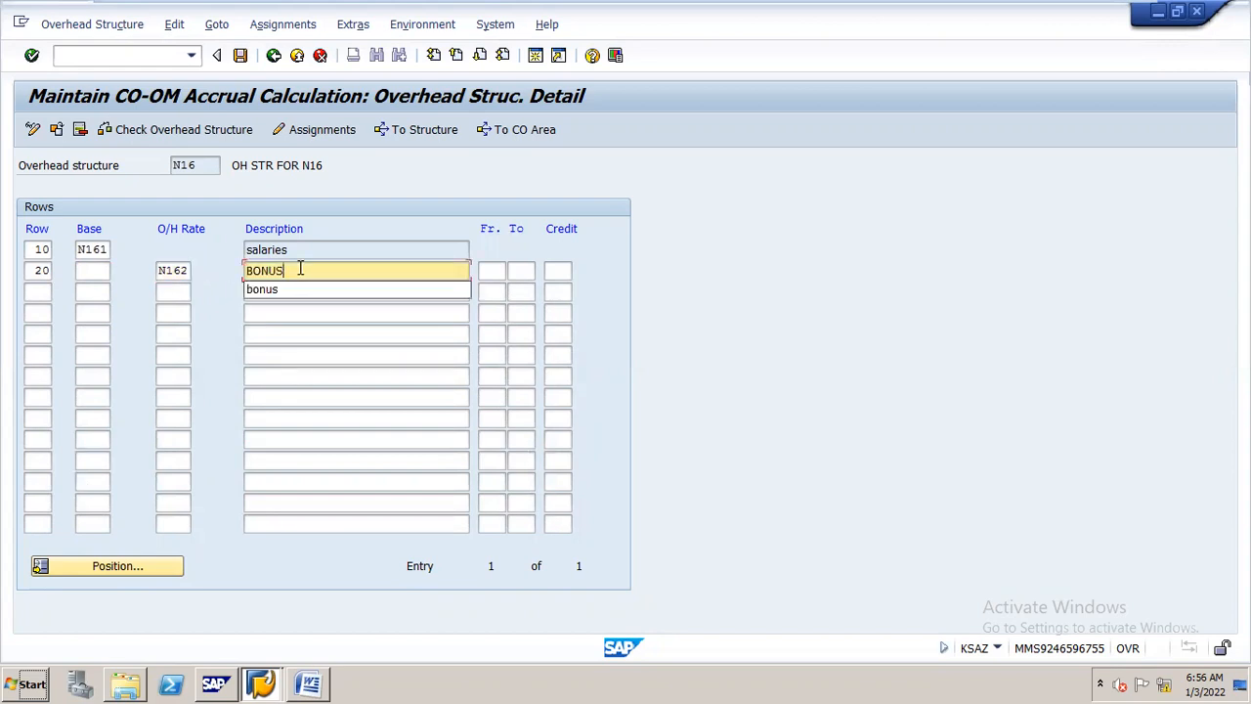
click(289, 292)
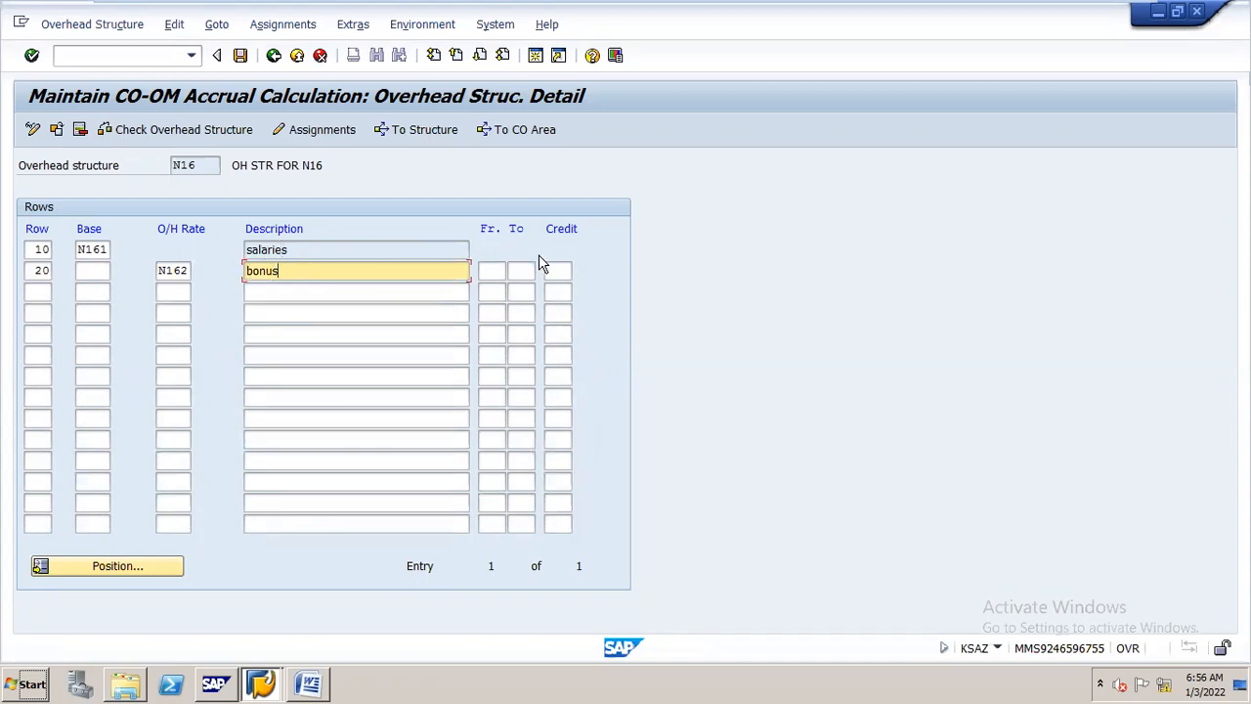
Apply the bonus row from row 10 to row 10 and enter N13 as its credit
click(490, 269)
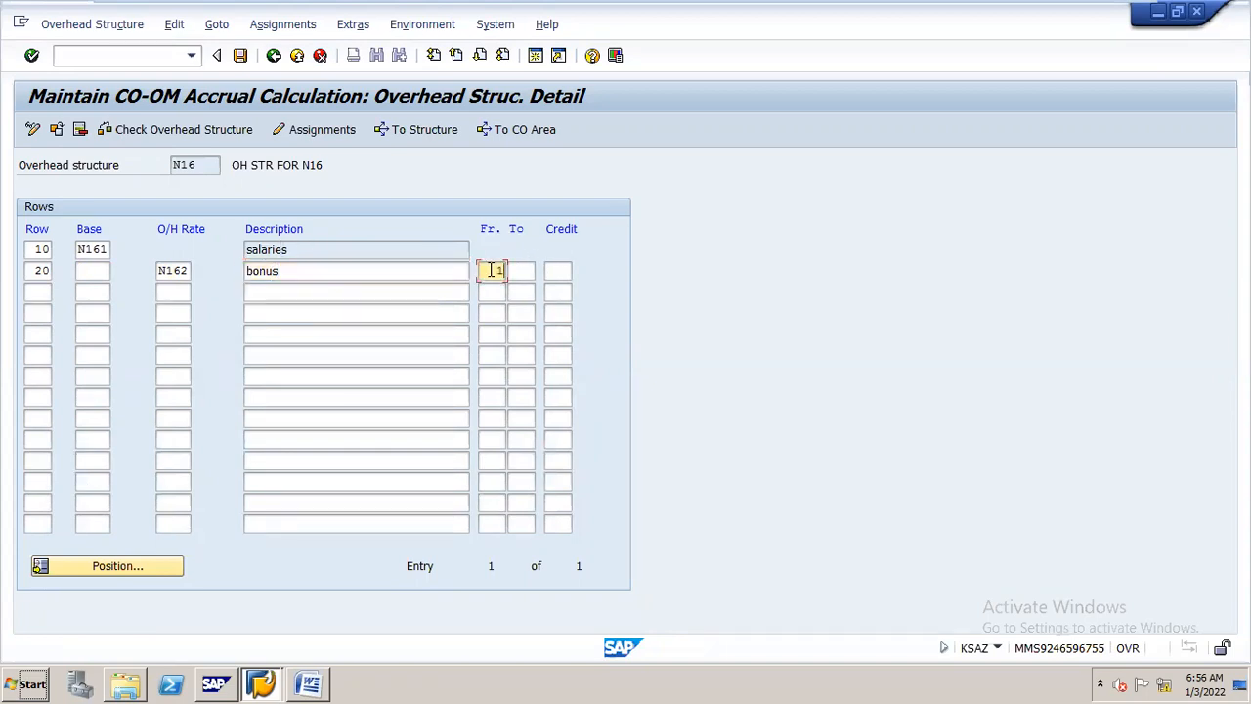
text(10)
key(Tab)
text(1)
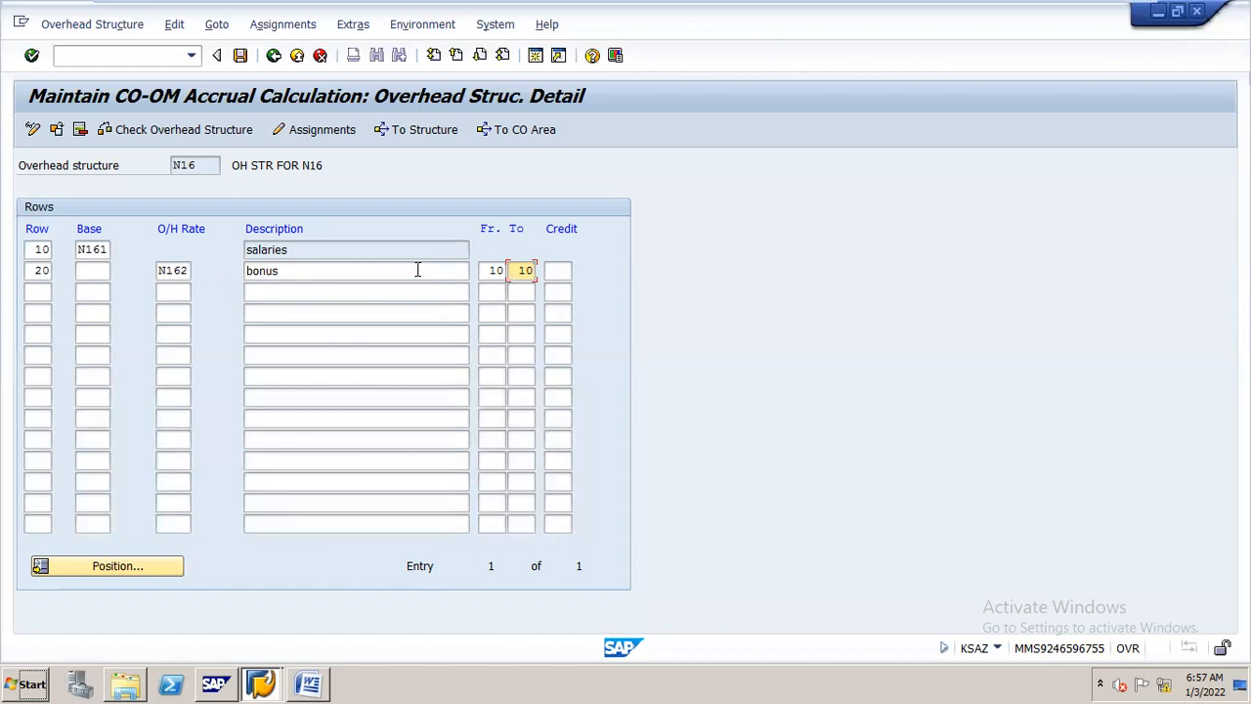
click(562, 274)
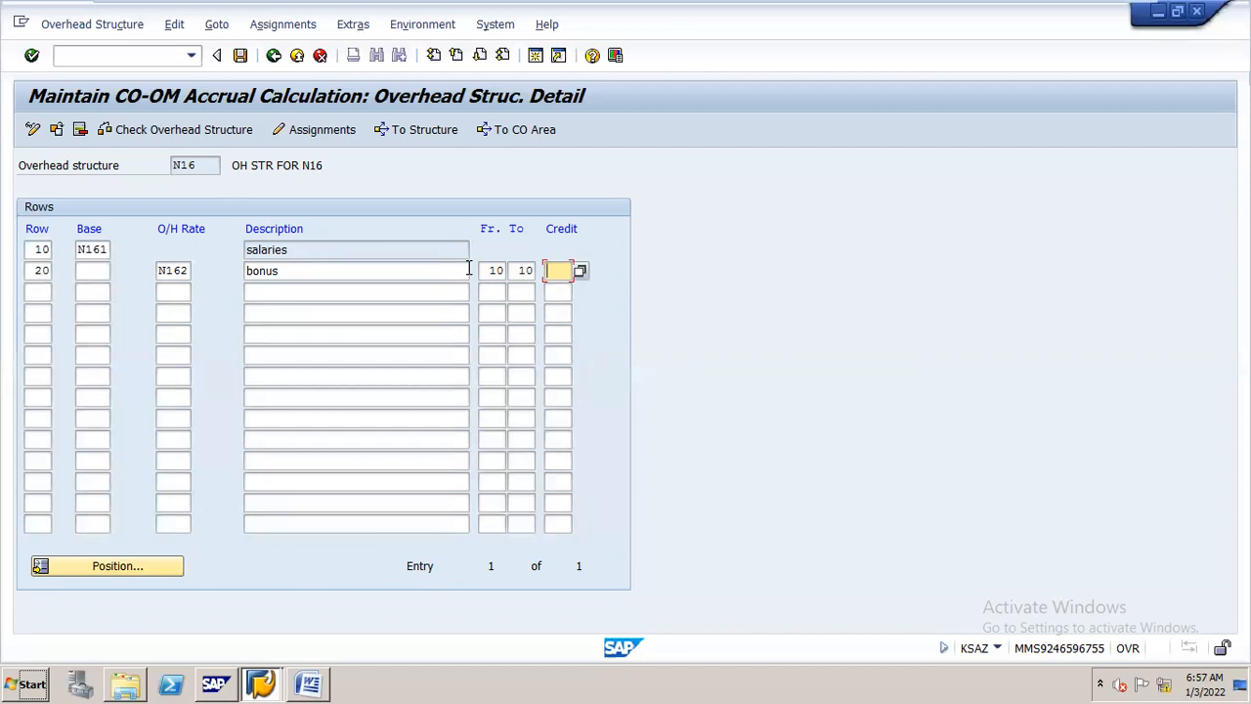
text(N16)
click(109, 249)
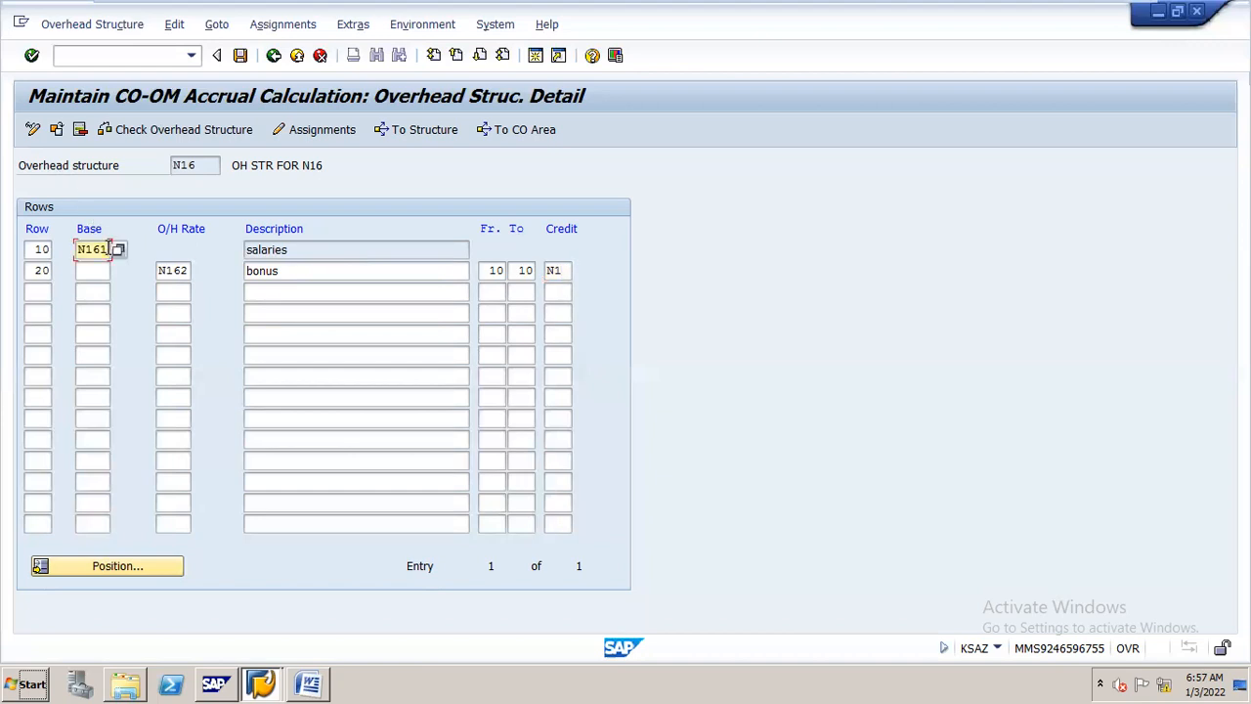
click(566, 271)
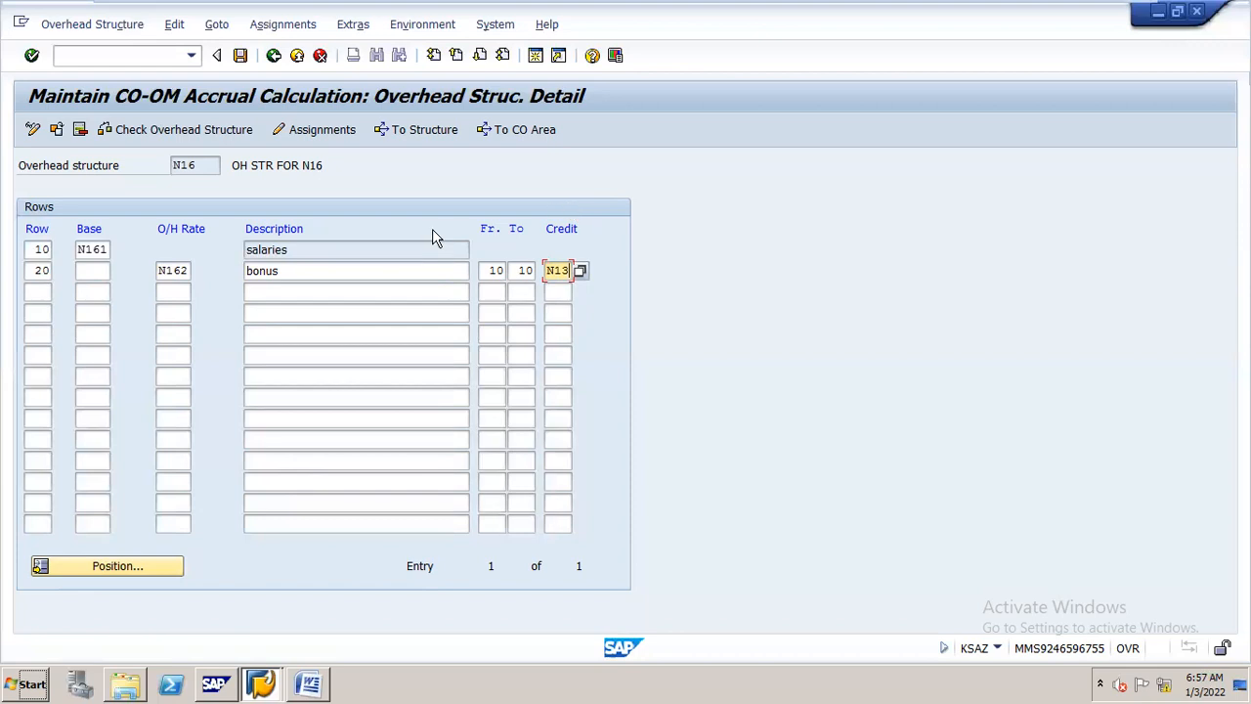
Create overhead rate N162 named bonus with dependency KRS1 (Controlling area) and save overhead structure N16
key(Return)
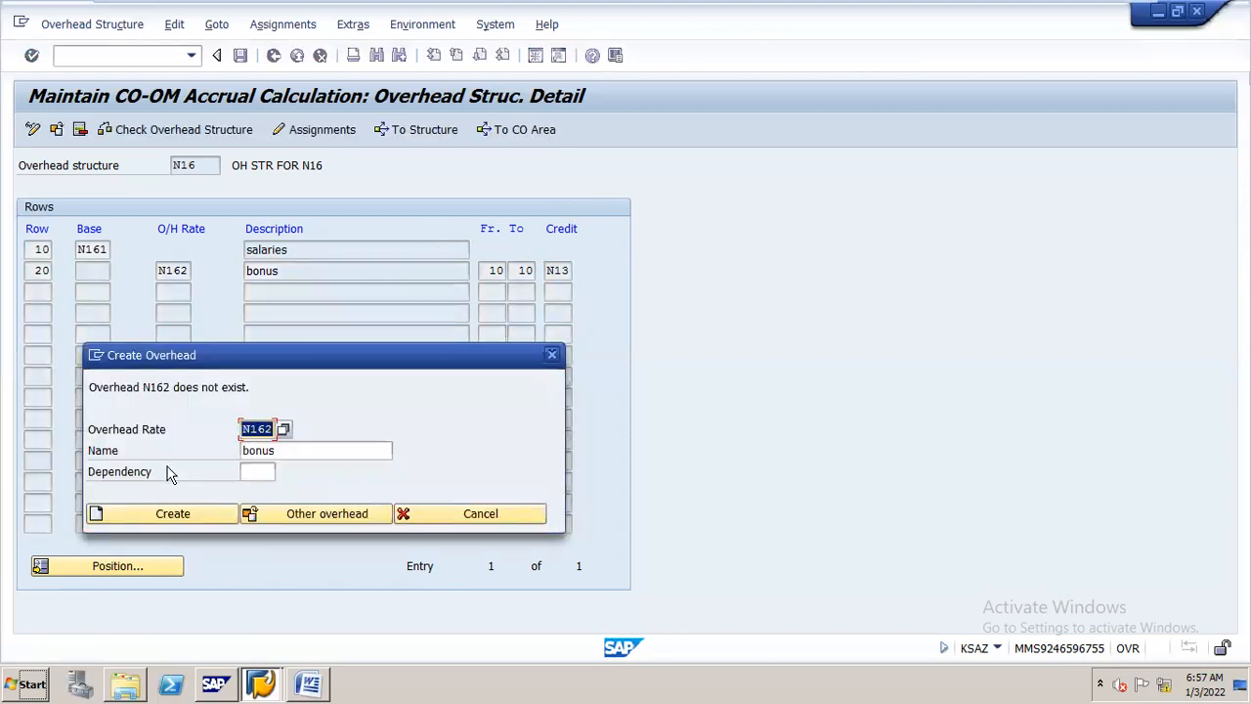
drag(328, 364, 681, 230)
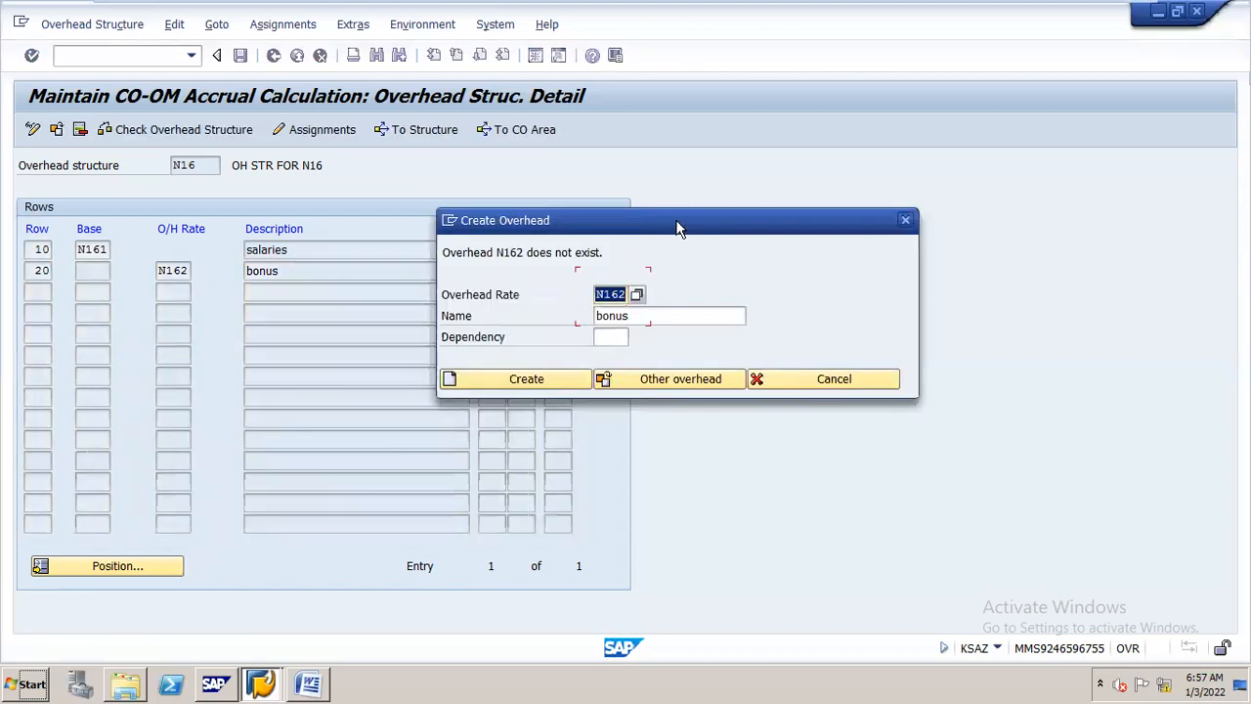
click(611, 339)
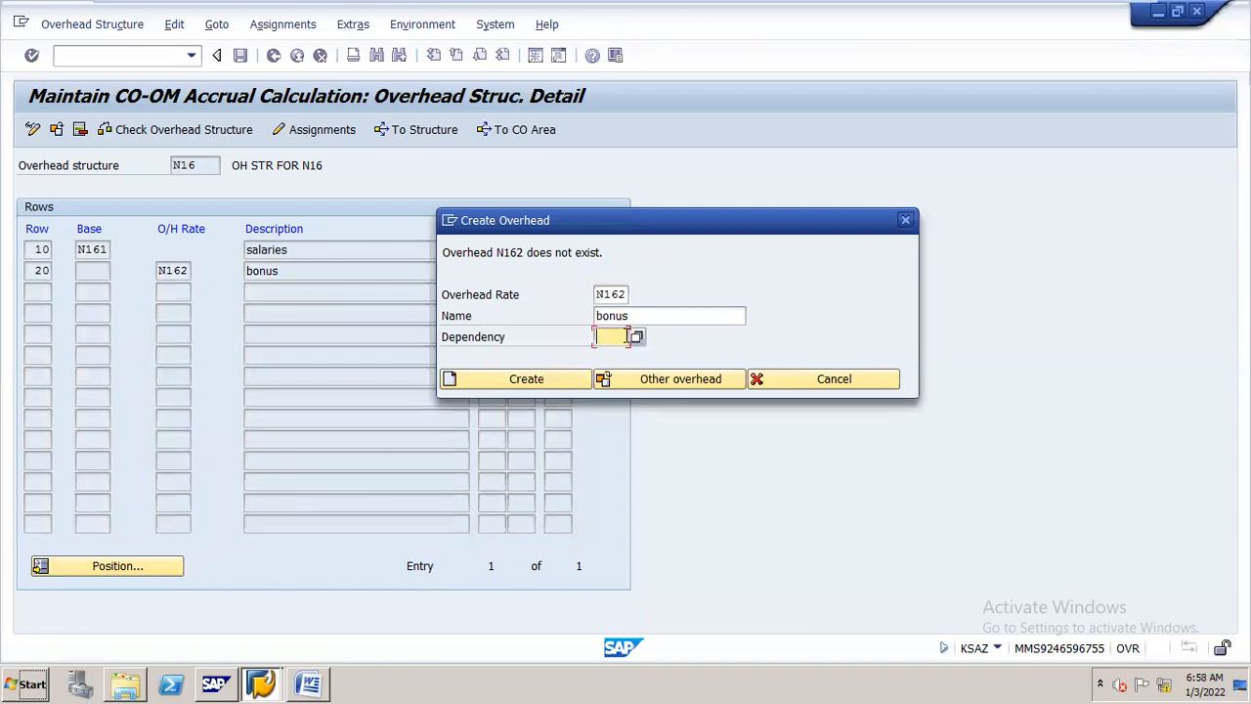
click(641, 339)
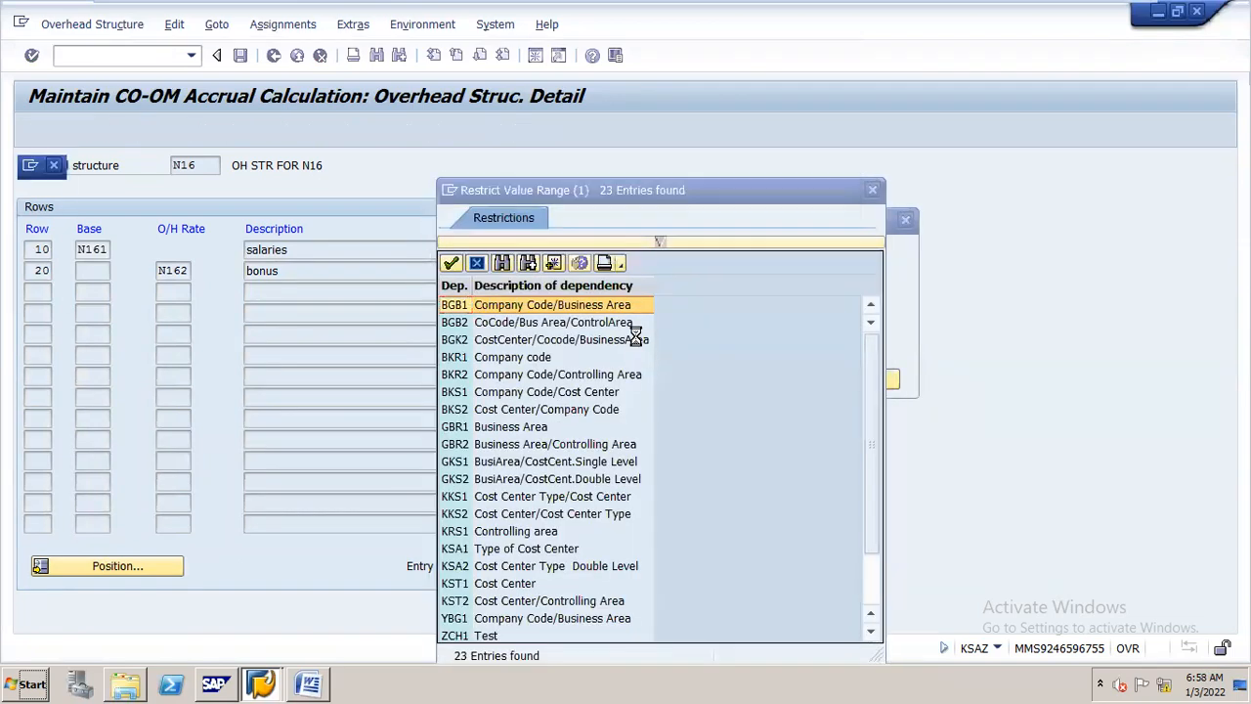
double_click(453, 533)
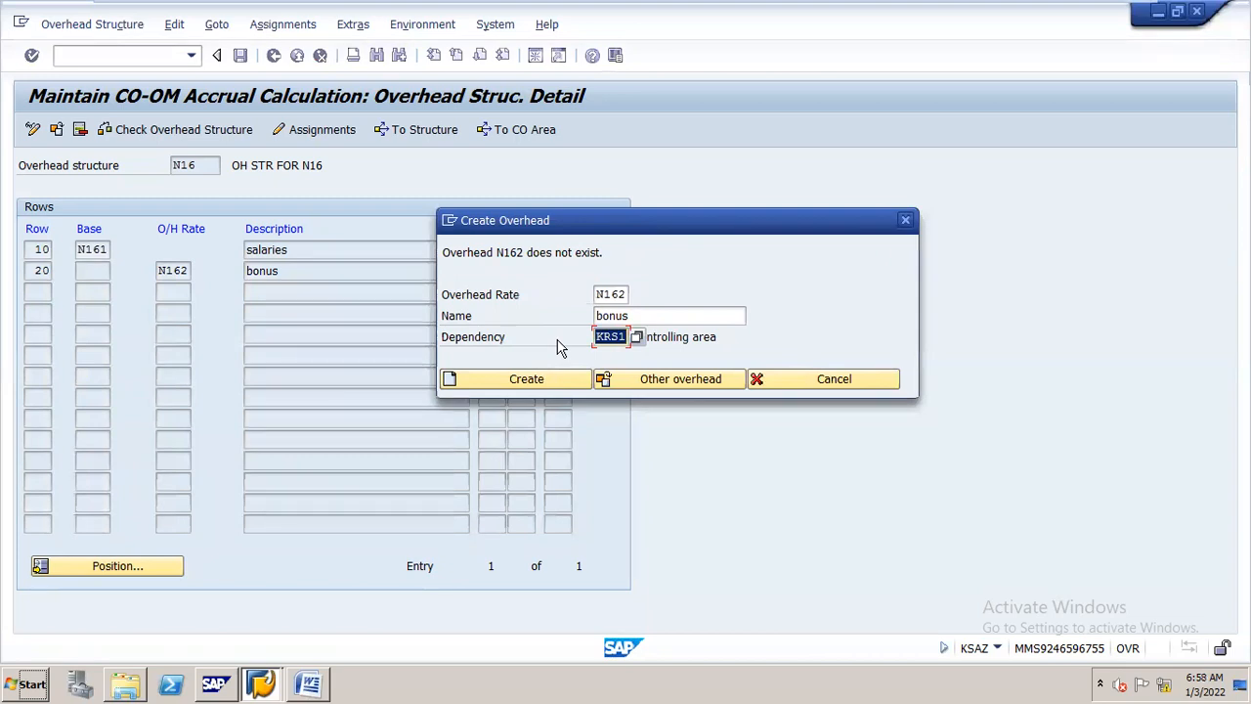
click(545, 381)
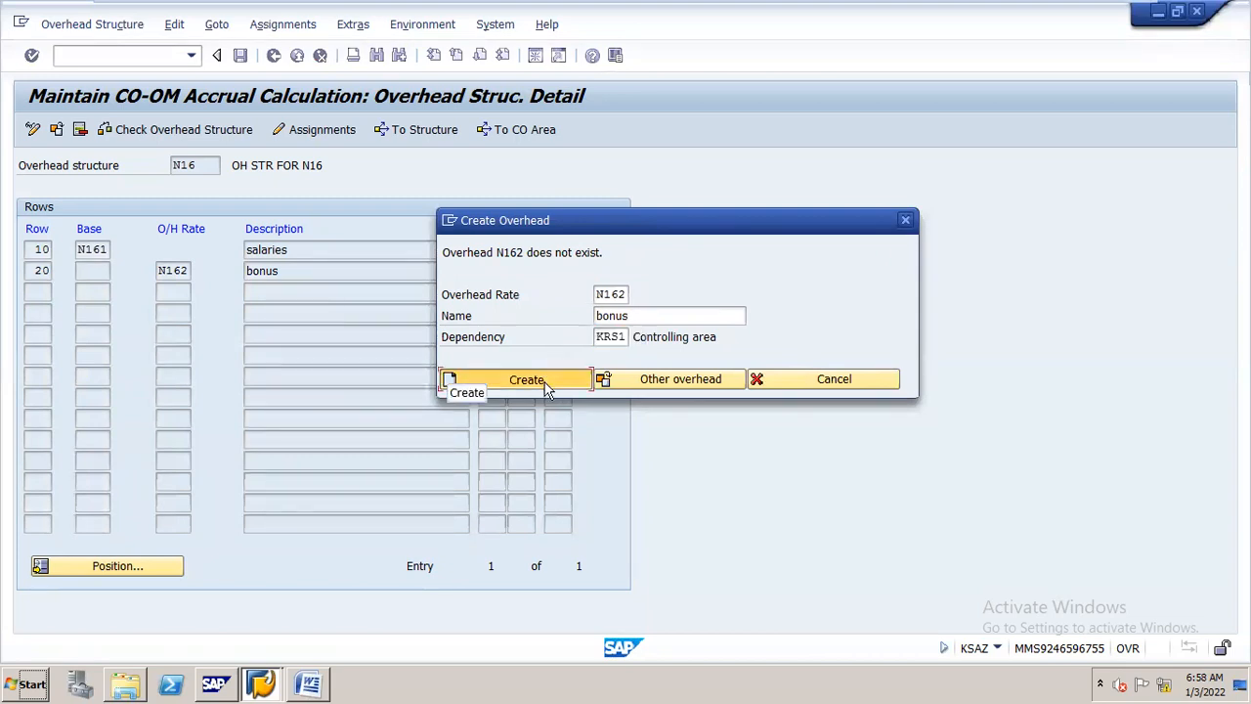
click(202, 494)
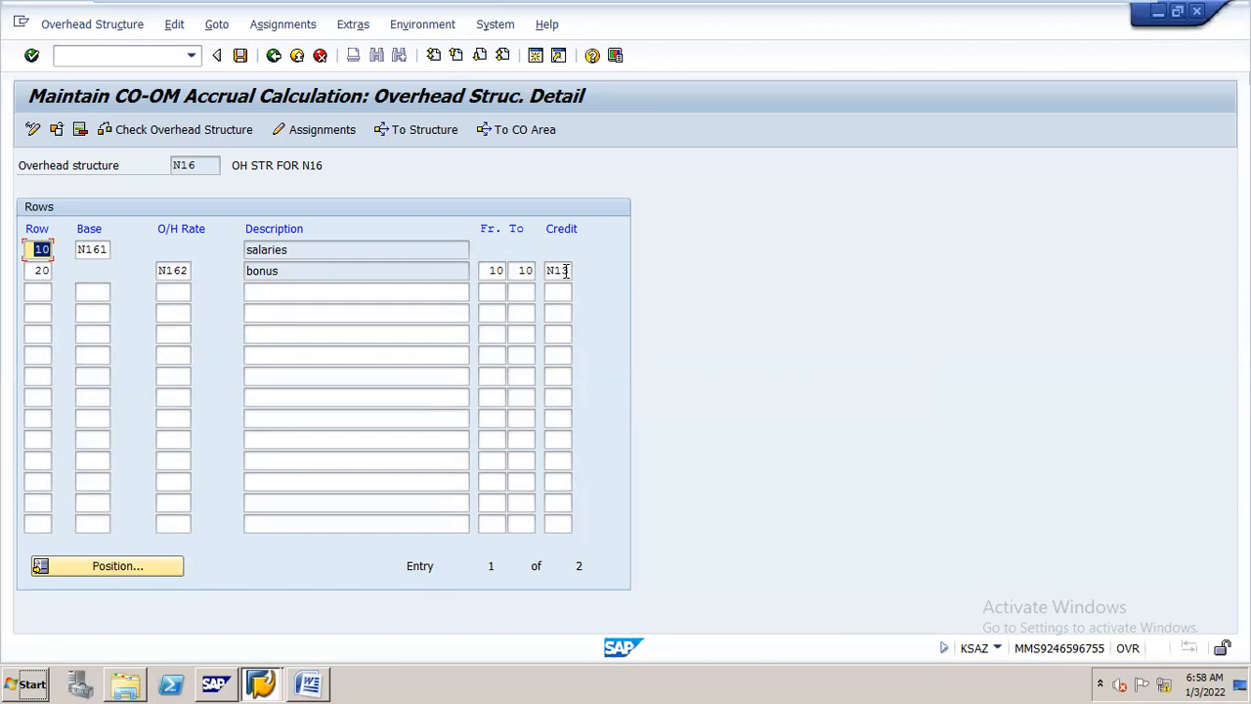
click(239, 56)
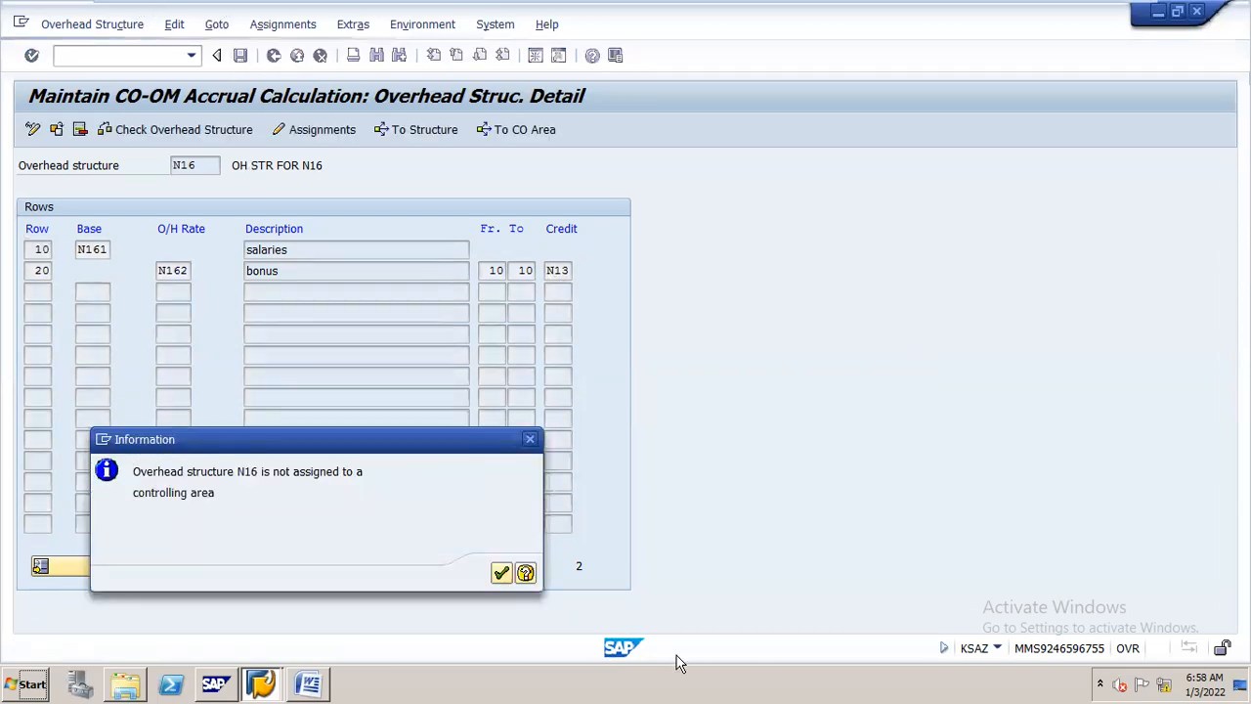
key(Return)
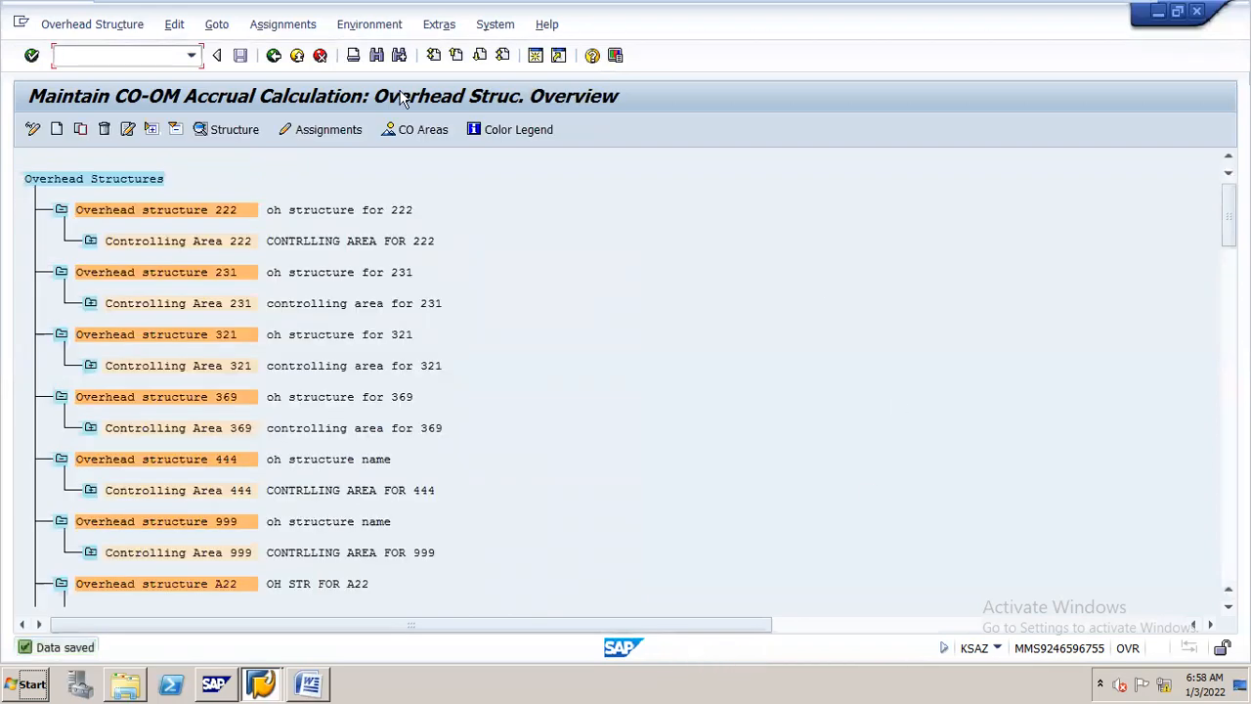
Open the overhead structure assignments of controlling area N16 for actual accrual
click(329, 130)
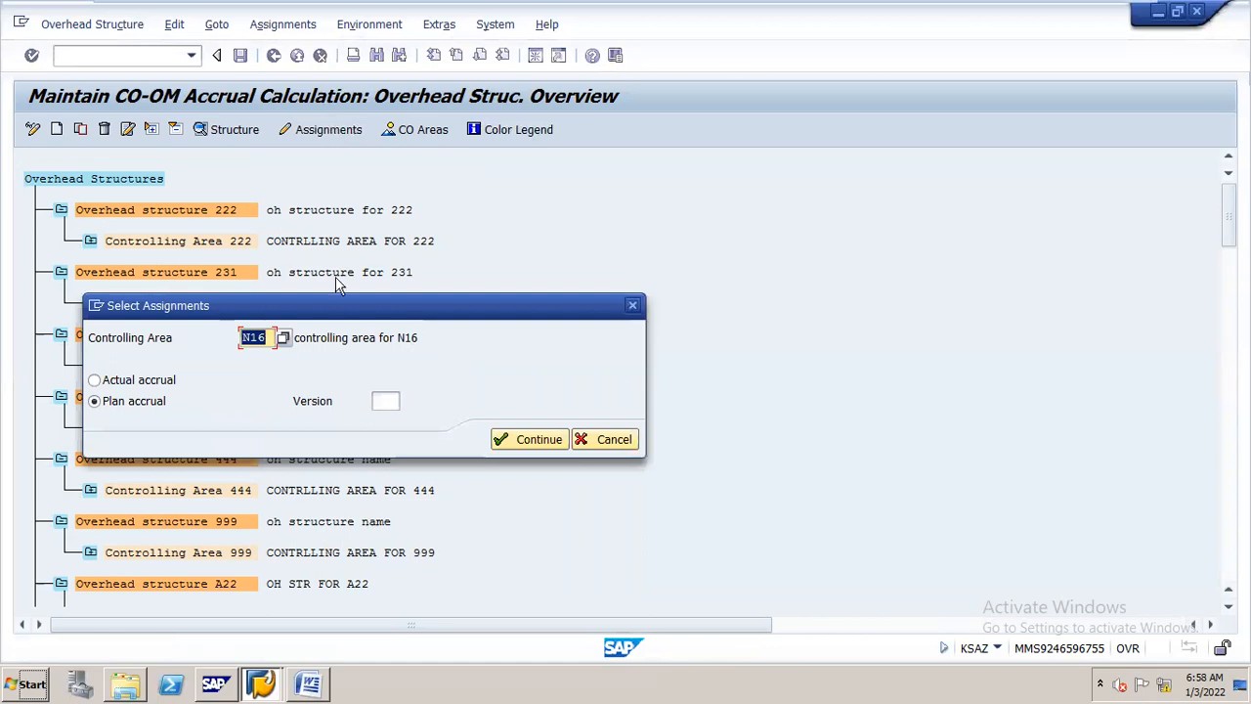
drag(328, 310, 712, 129)
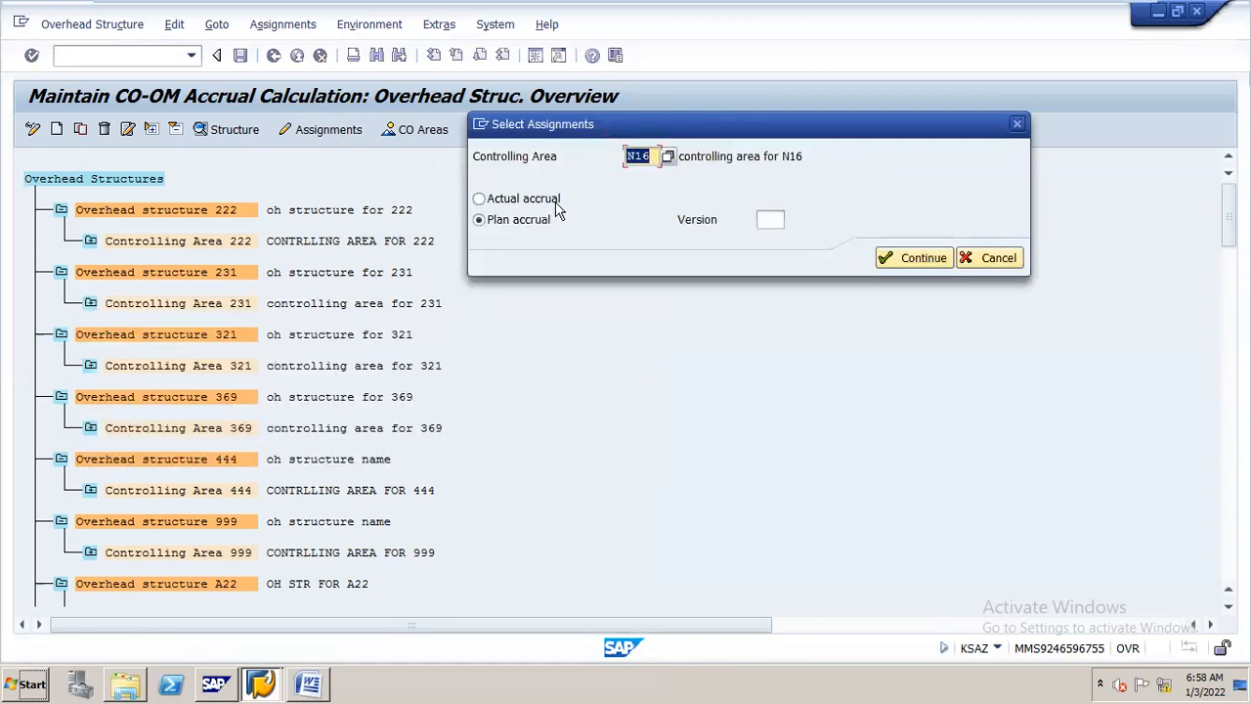
click(479, 199)
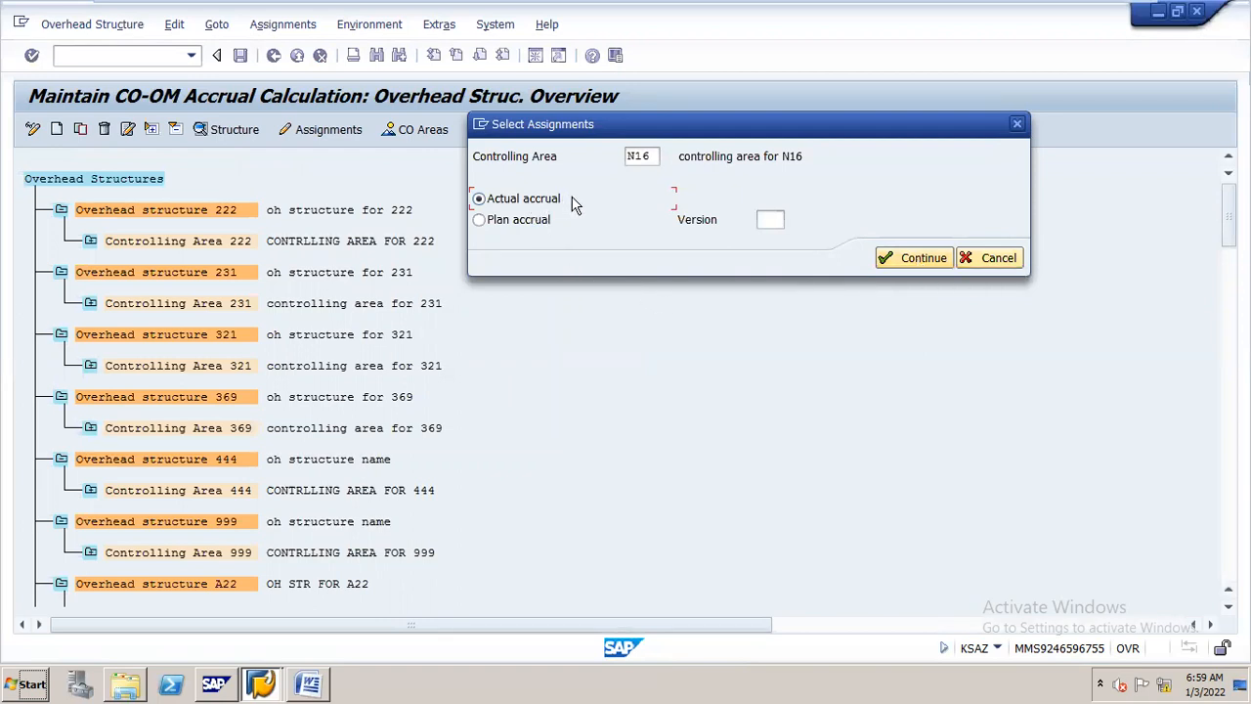
click(936, 259)
Assign overhead structure N16 to the controlling area, valid from 01 2021 to 12 2021, and save the assignment
text(01)
key(Tab)
text(2021)
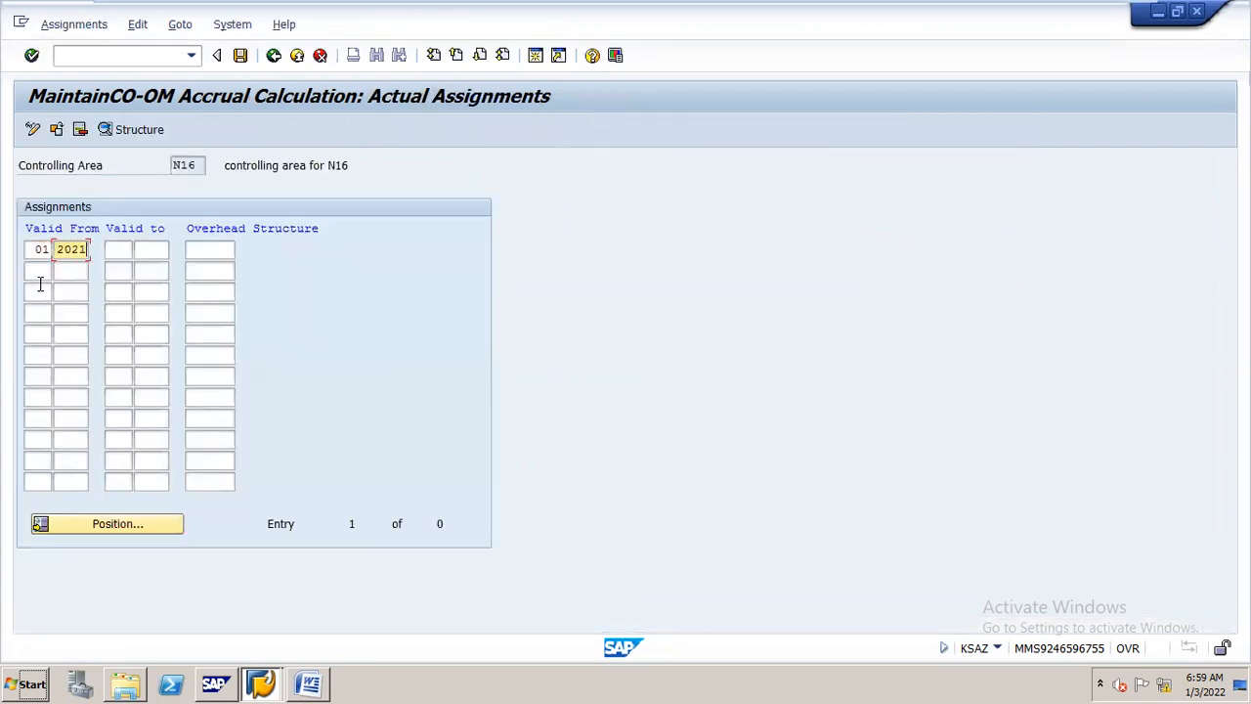
key(Tab)
text(1)
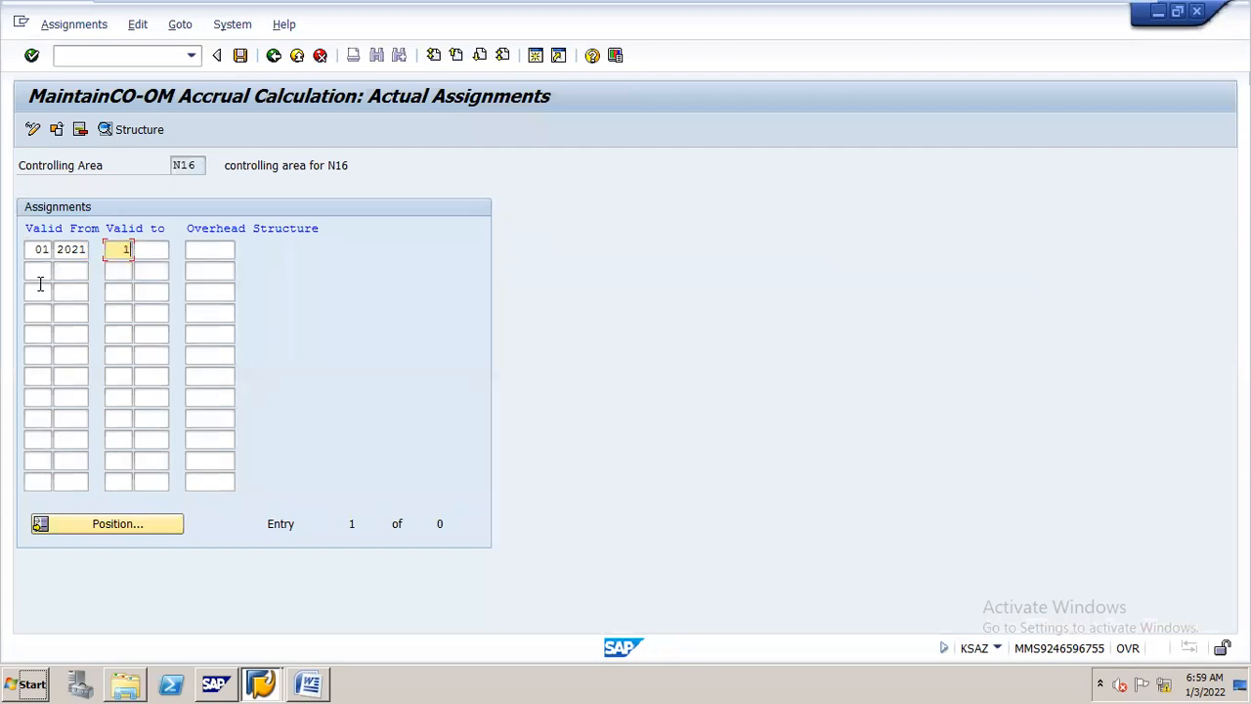
text(2)
key(Tab)
text(2021)
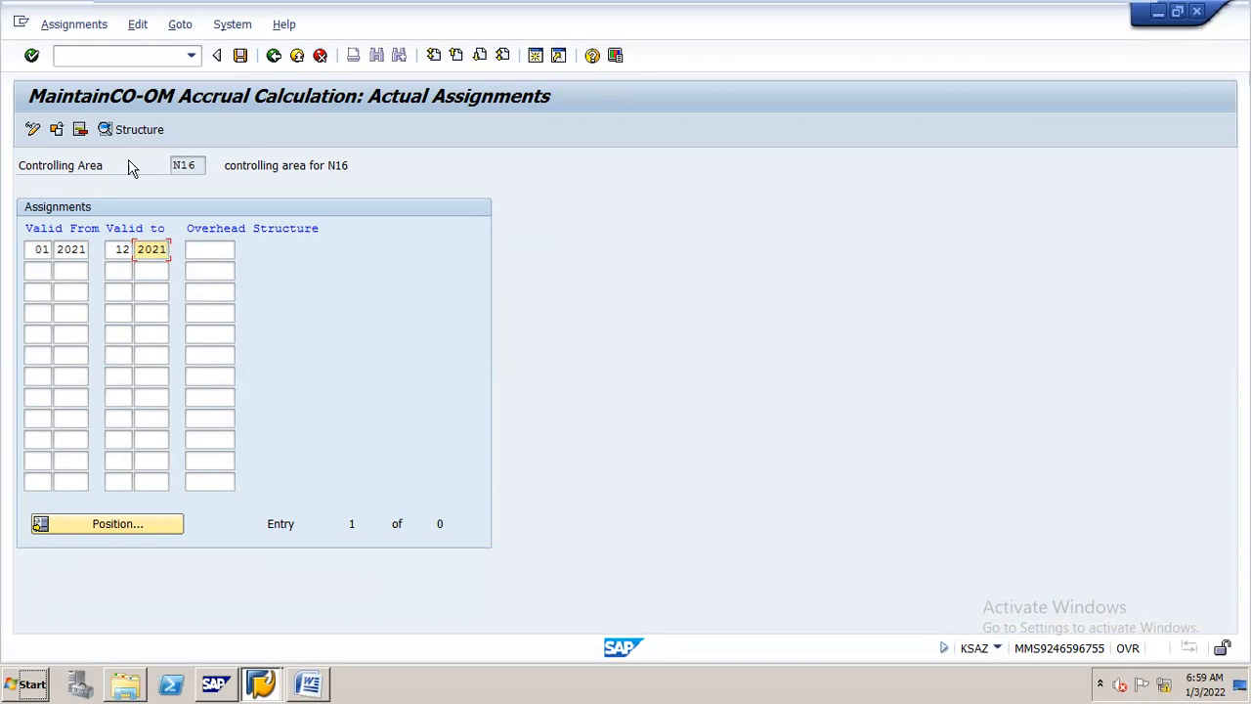
click(223, 254)
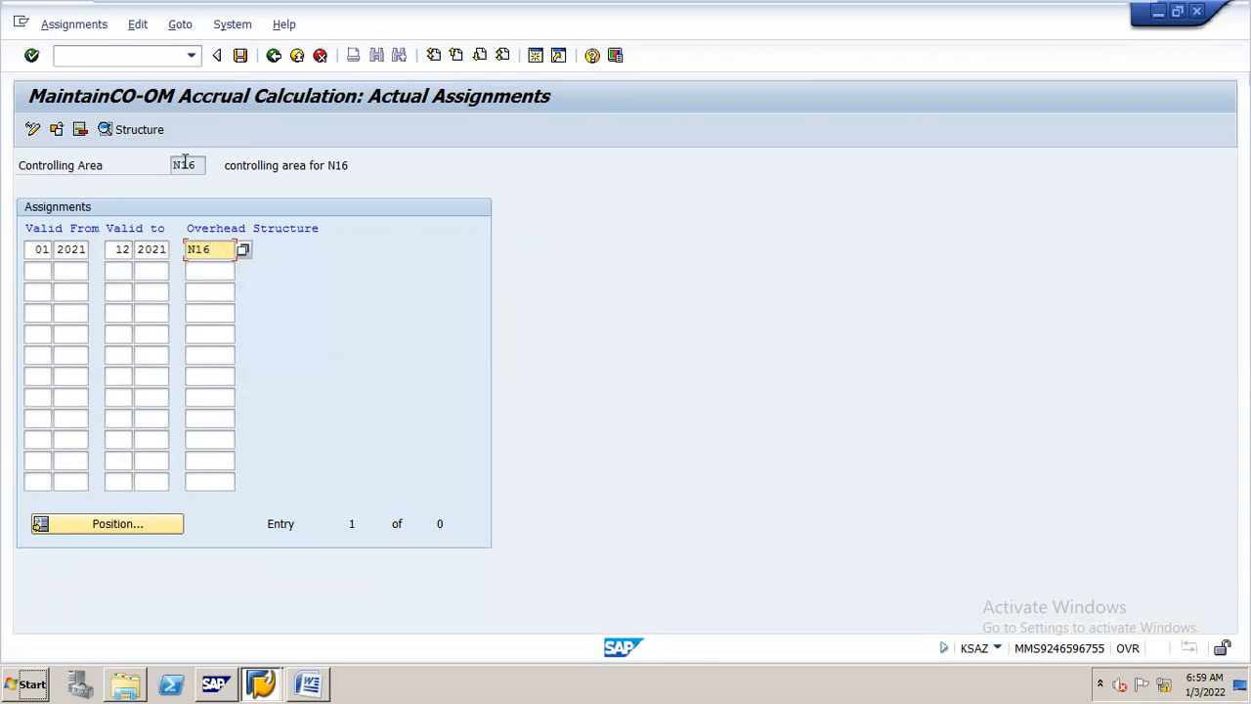
click(240, 56)
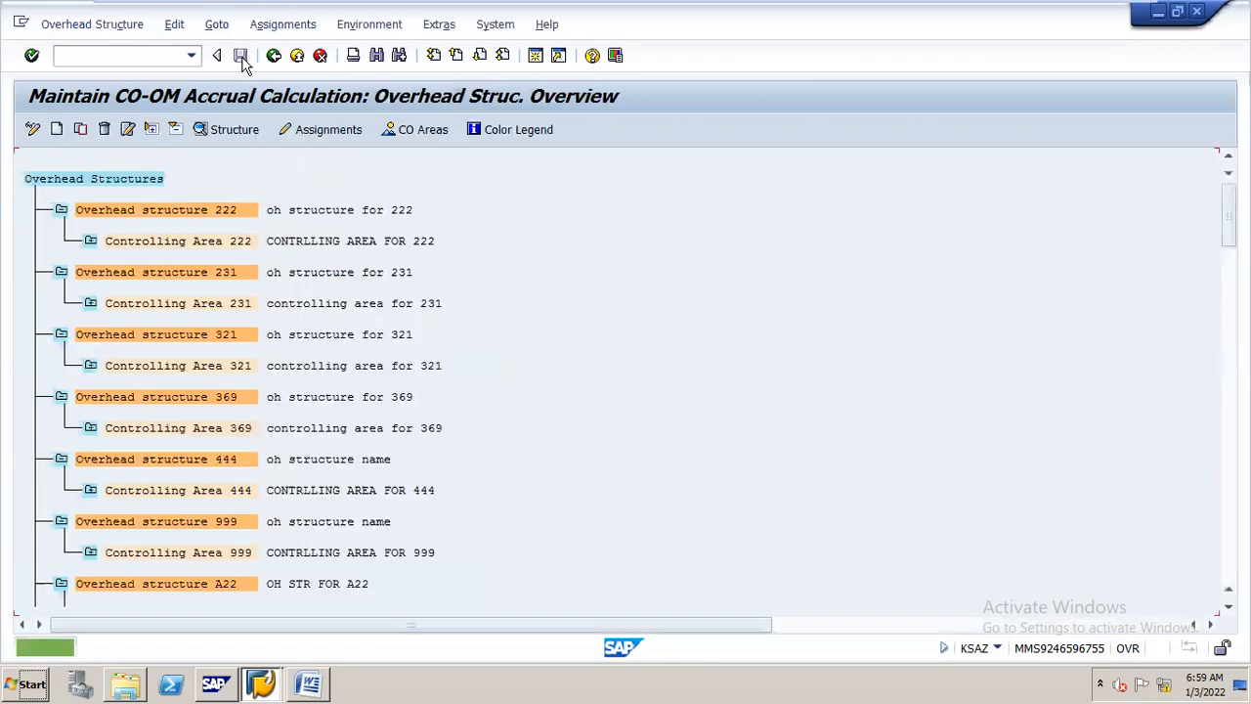
Open the overview of calculation bases and position the list at base N161
click(370, 25)
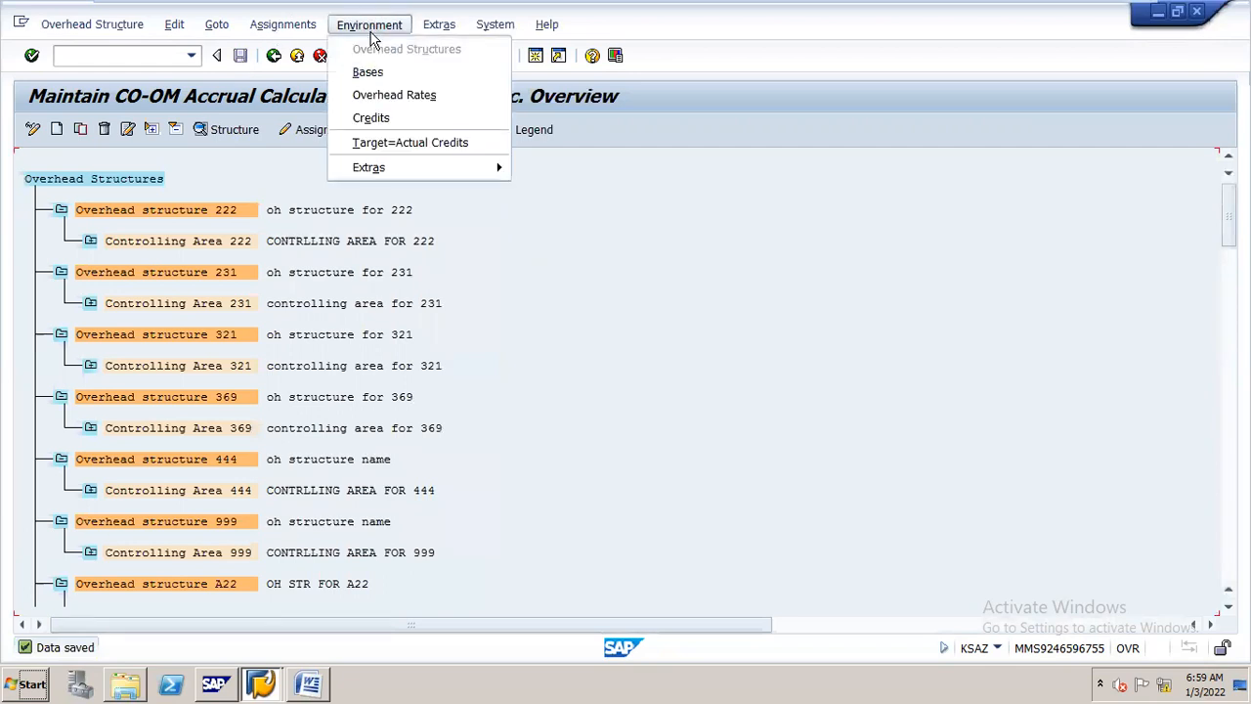
click(368, 74)
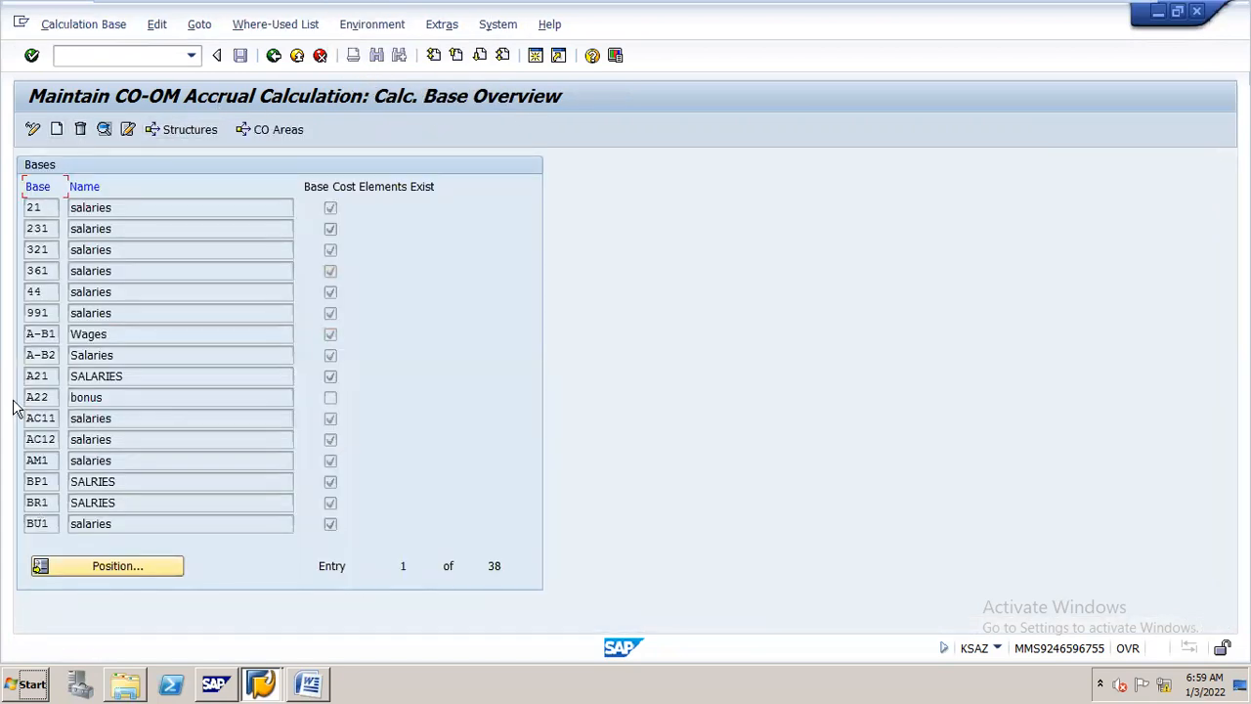
click(156, 567)
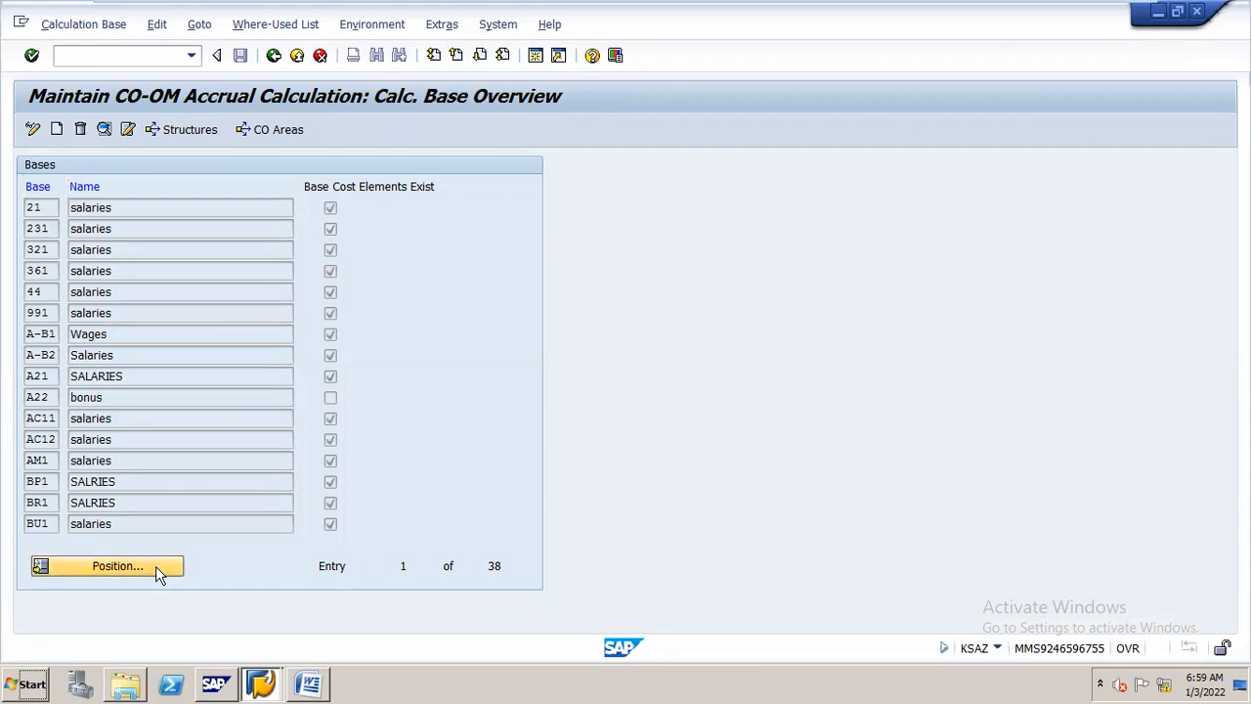
text(N6)
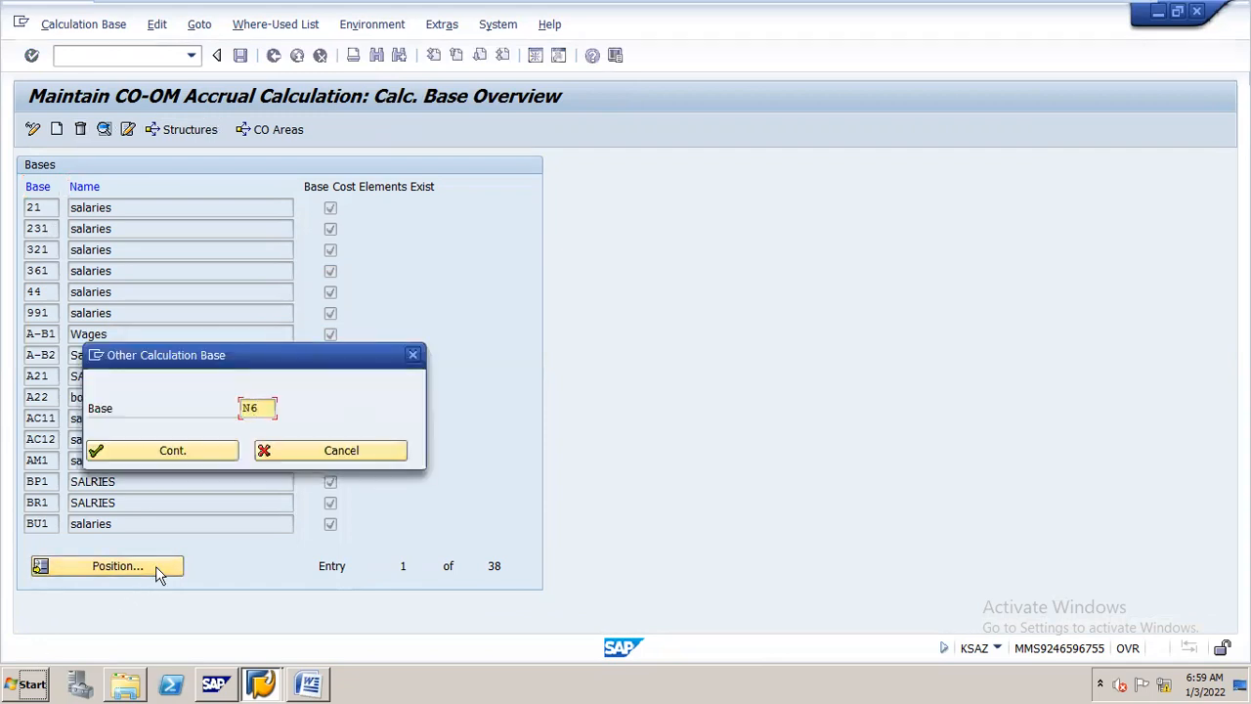
key(BackSpace)
text(161)
key(Return)
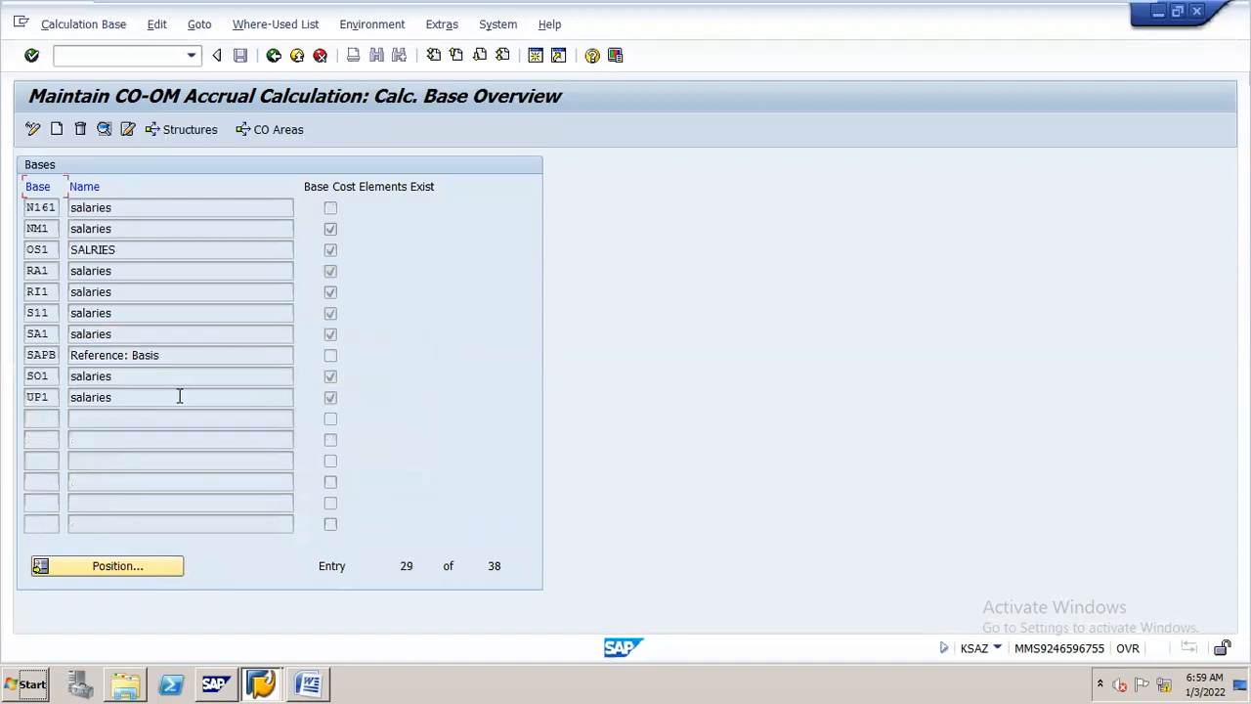
Assign cost element 400100 to calculation base N161 and save the base
double_click(124, 206)
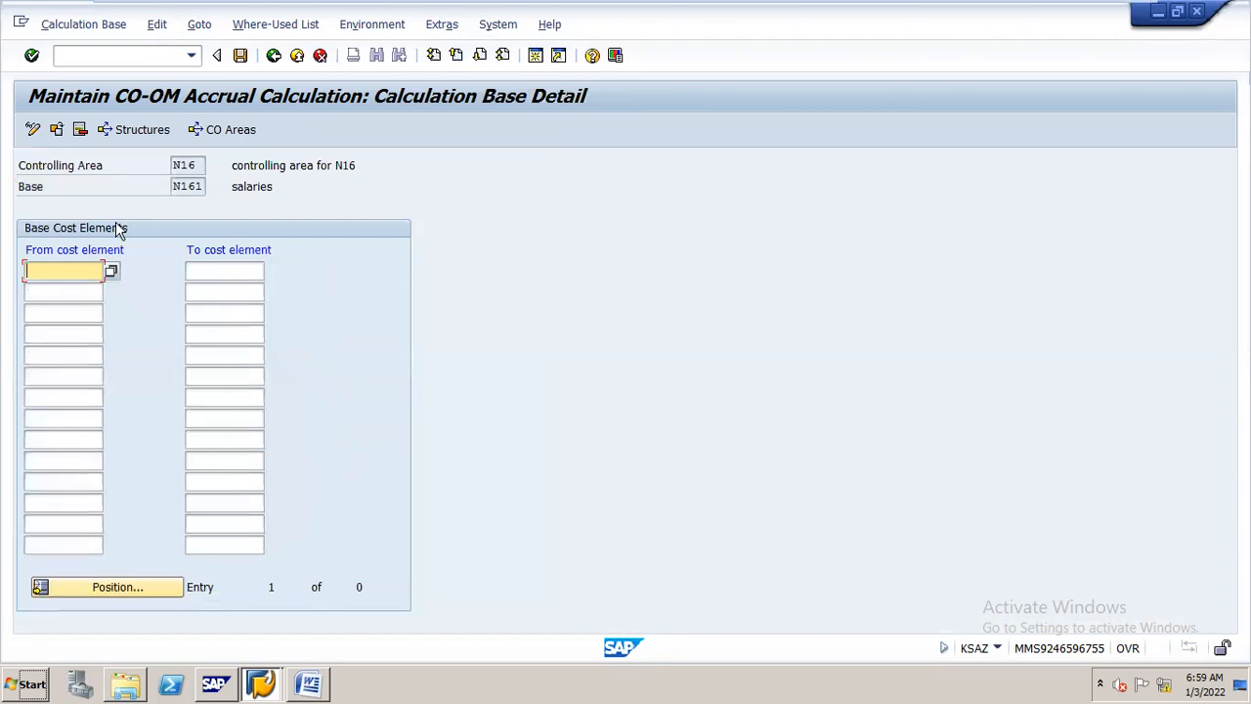
text(40010)
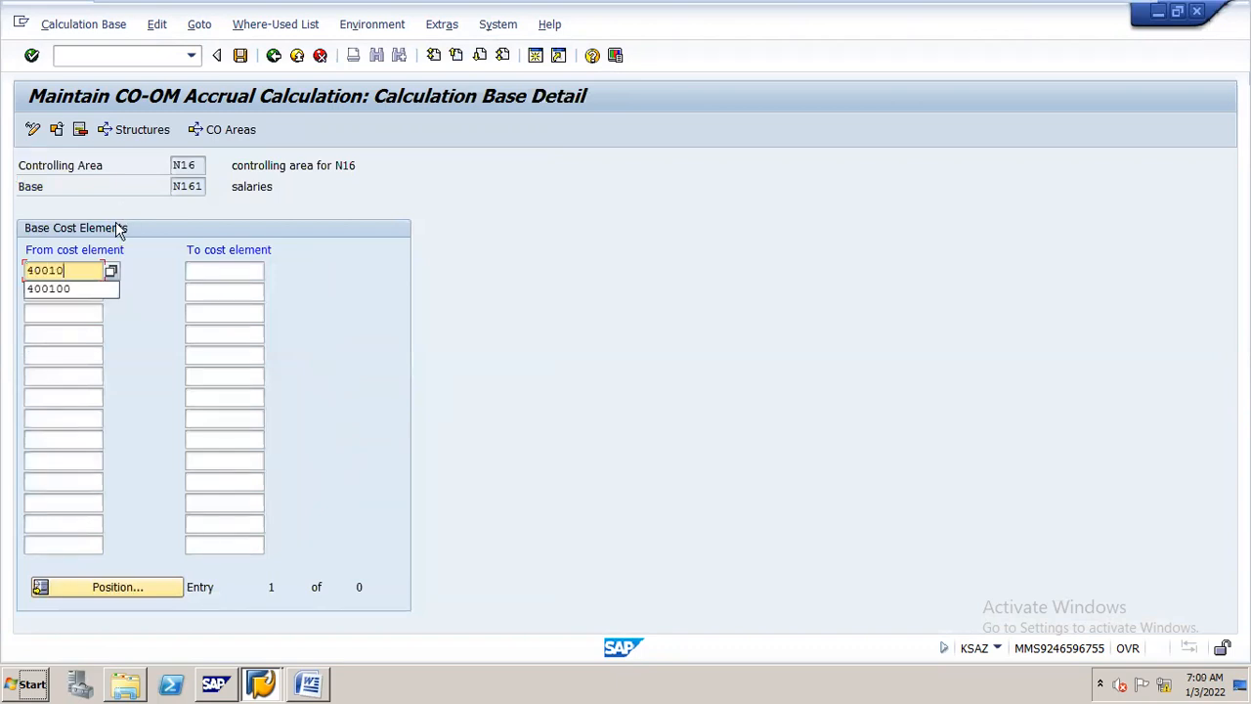
text(0)
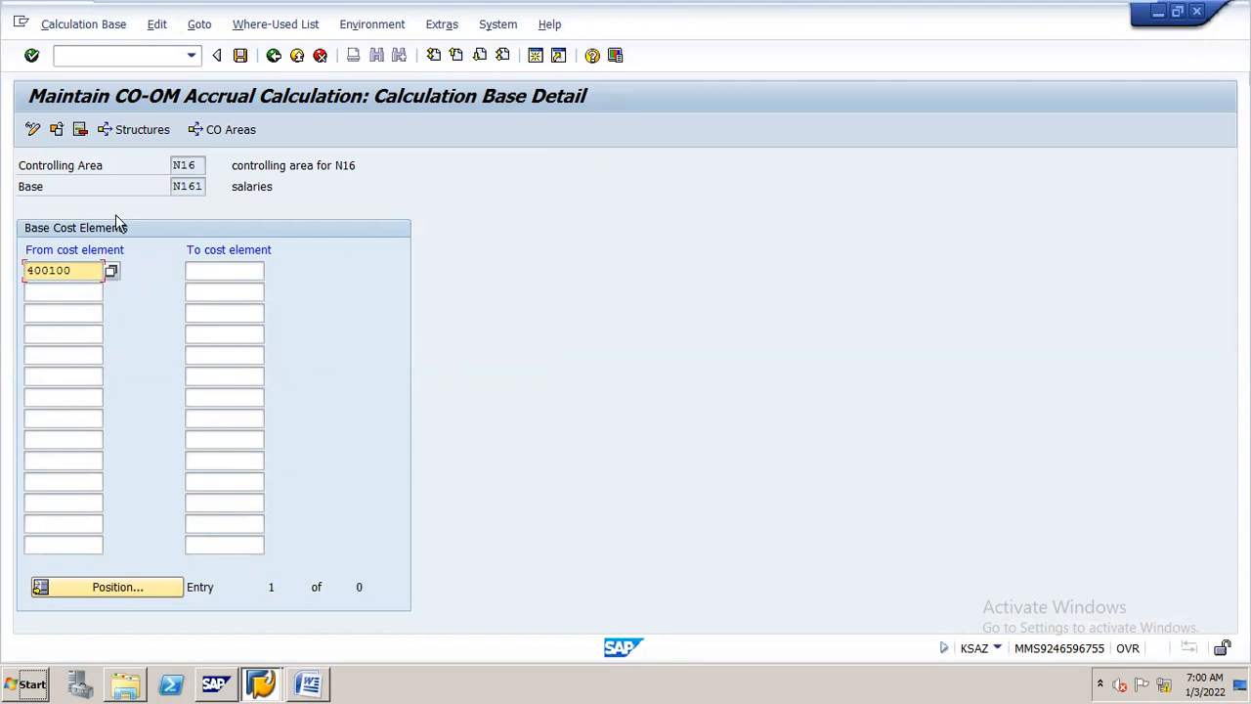
click(242, 57)
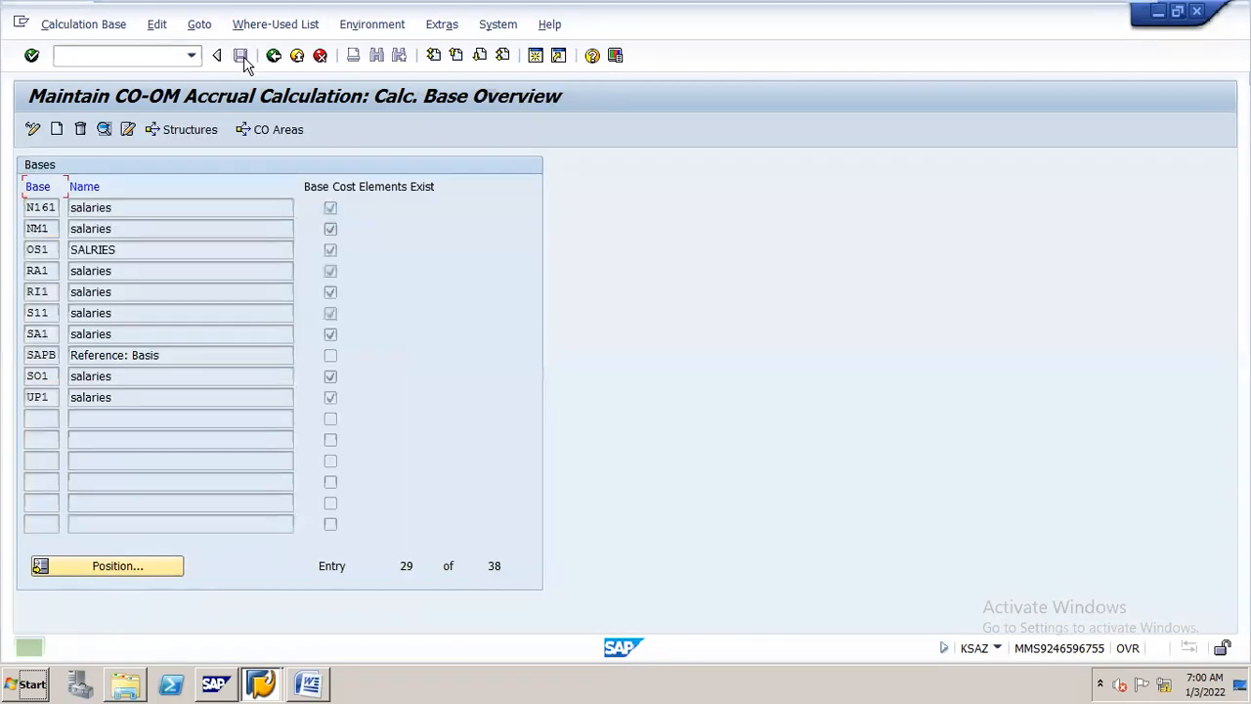
Find overhead rate N162 in the overhead rates overview and open its rate details
click(382, 26)
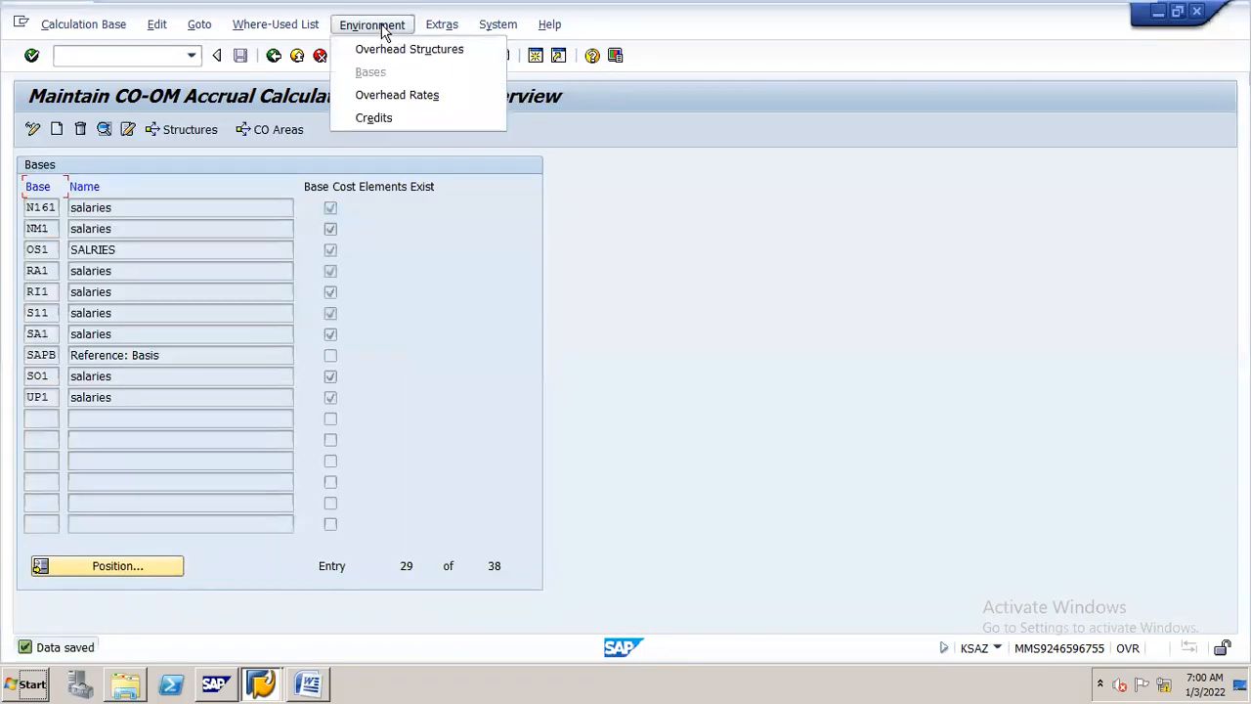
click(403, 95)
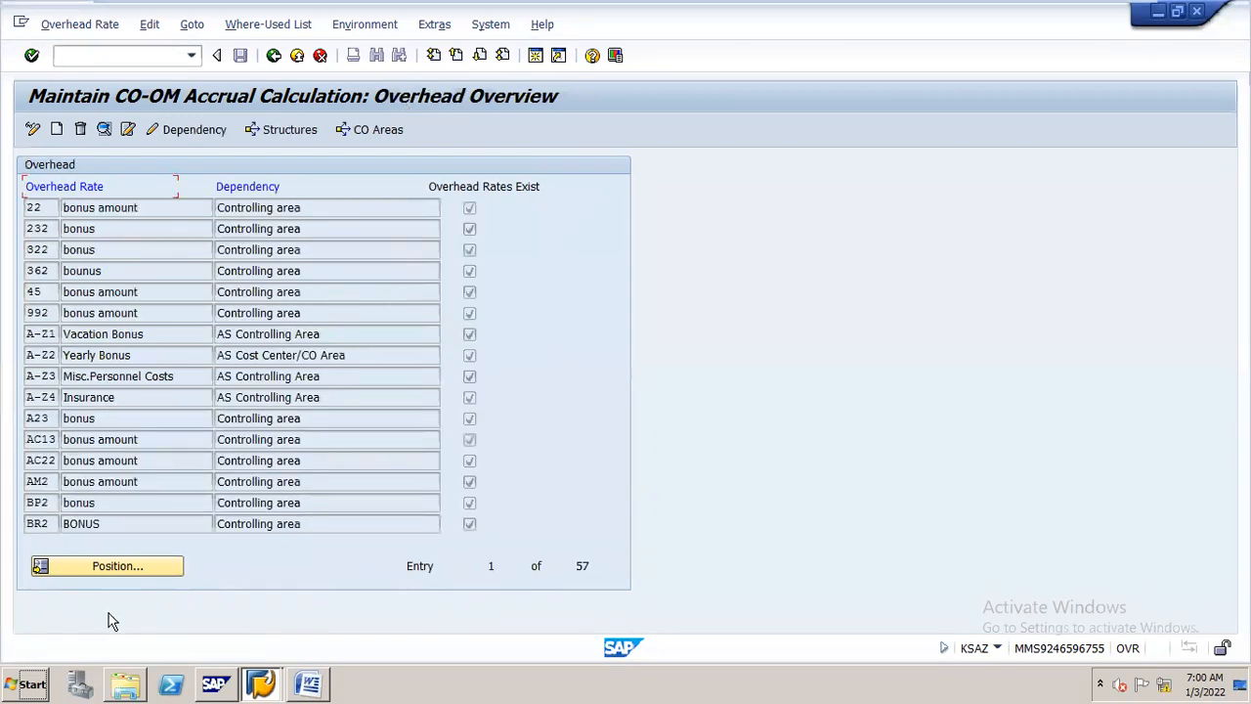
click(144, 568)
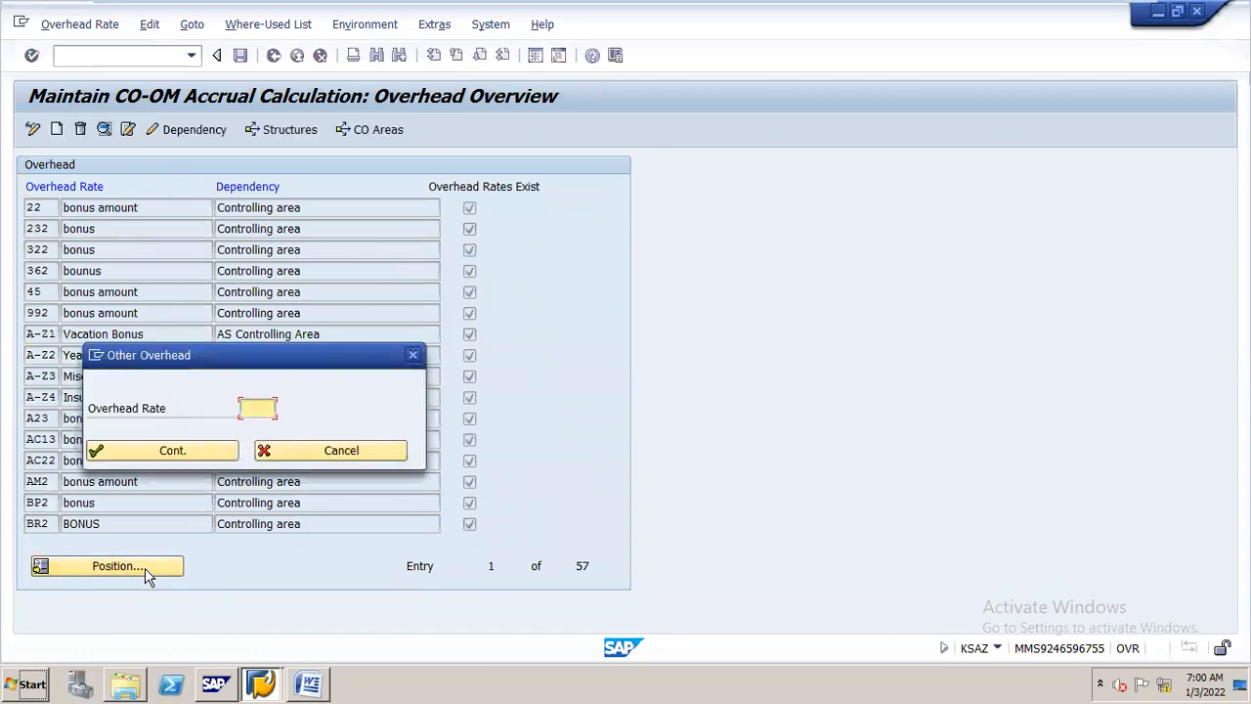
text(N162)
key(Return)
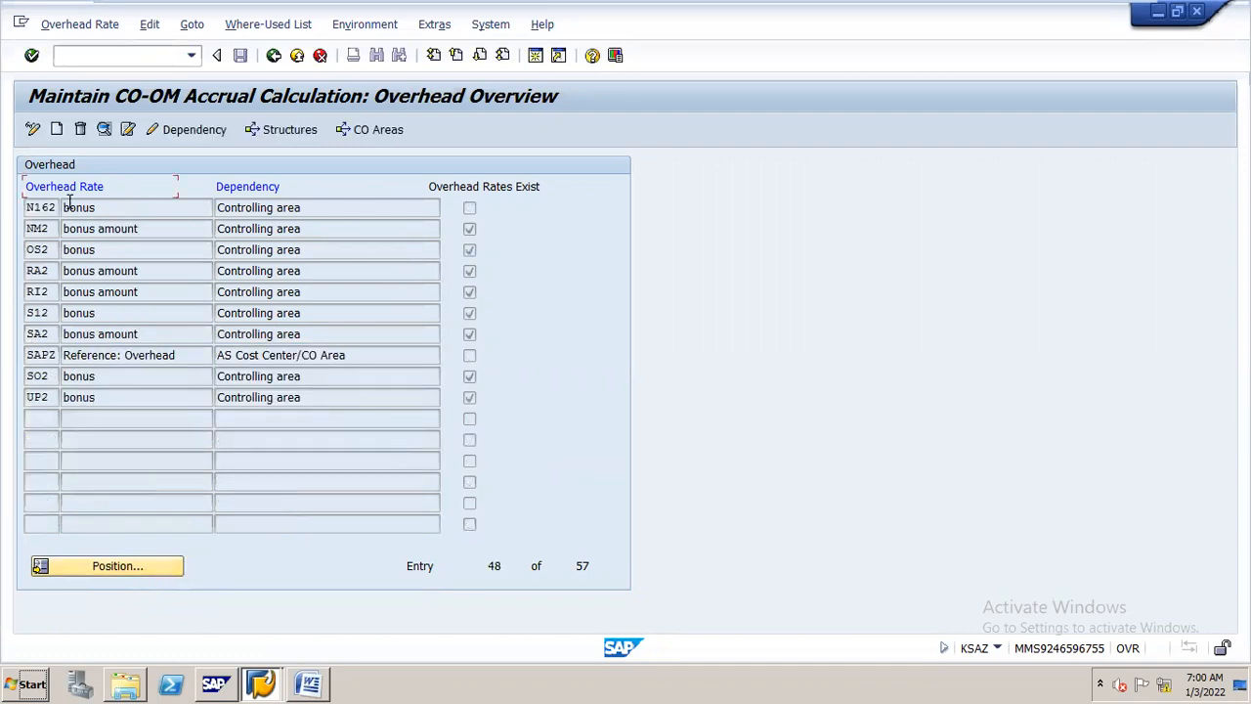
double_click(84, 207)
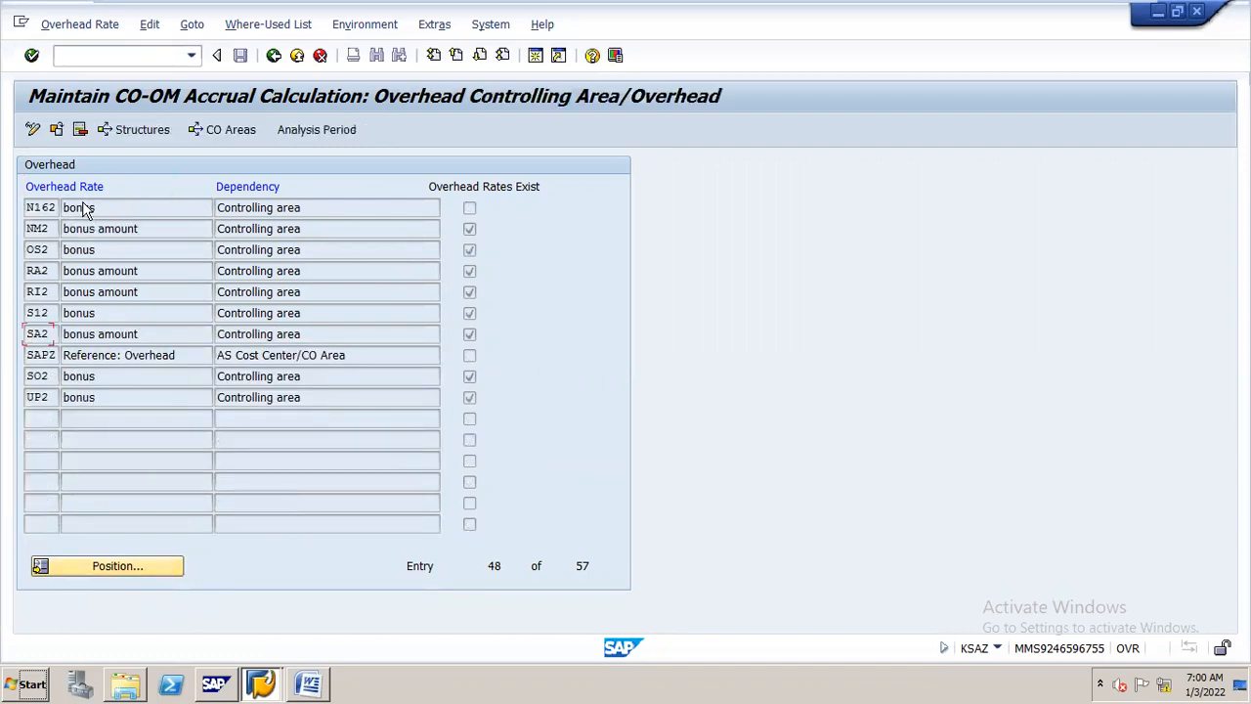
double_click(84, 208)
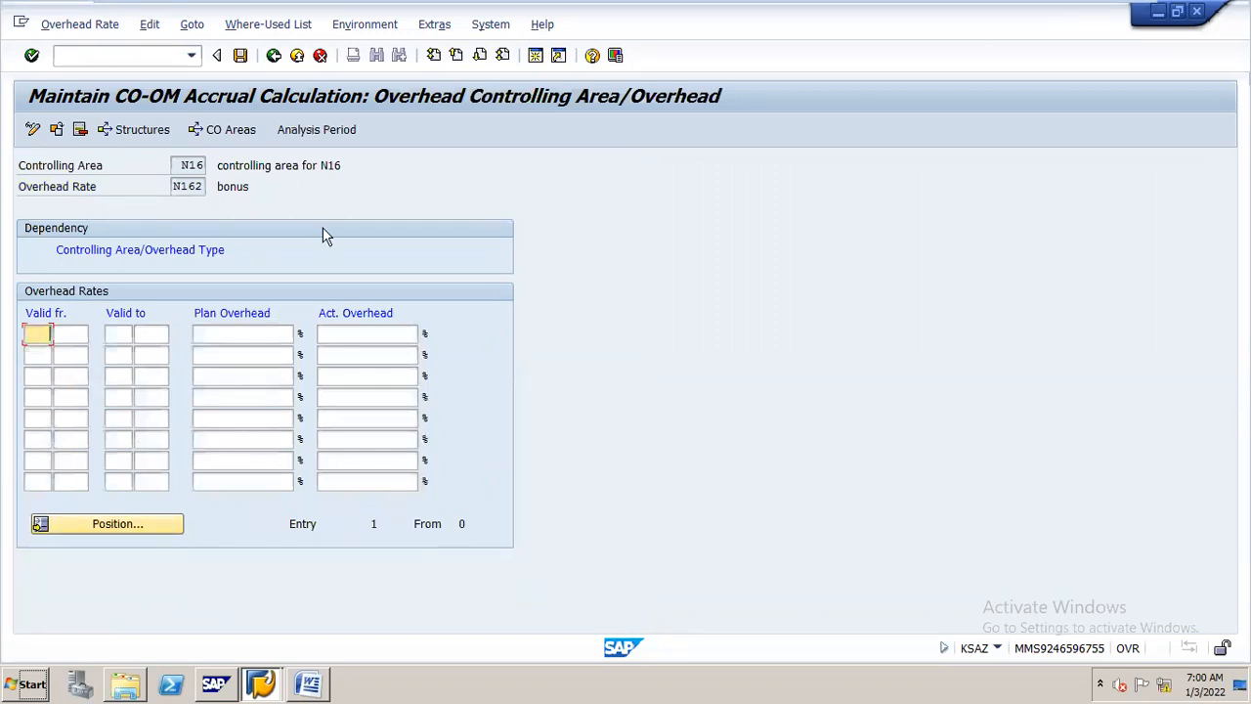
Enter a validity period from 01 2012 to 12 2021 for overhead rate N162
drag(623, 23, 884, 27)
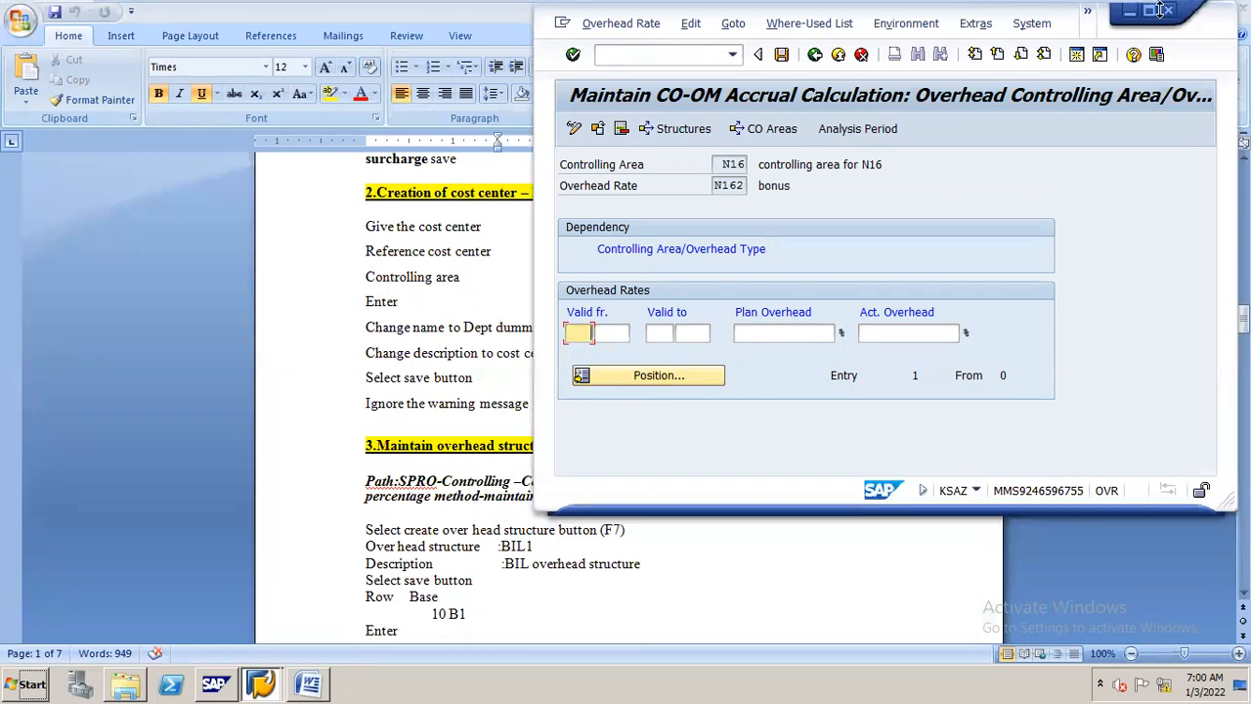
key(Tab)
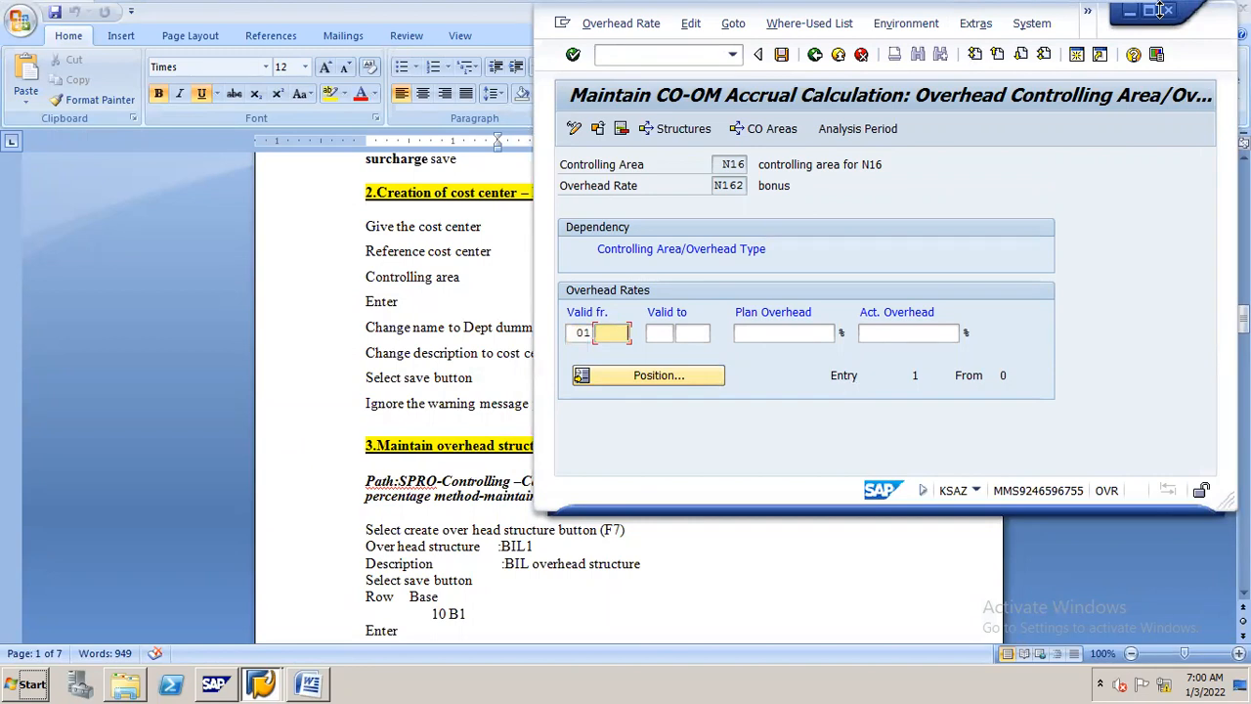
text(2012)
key(Tab)
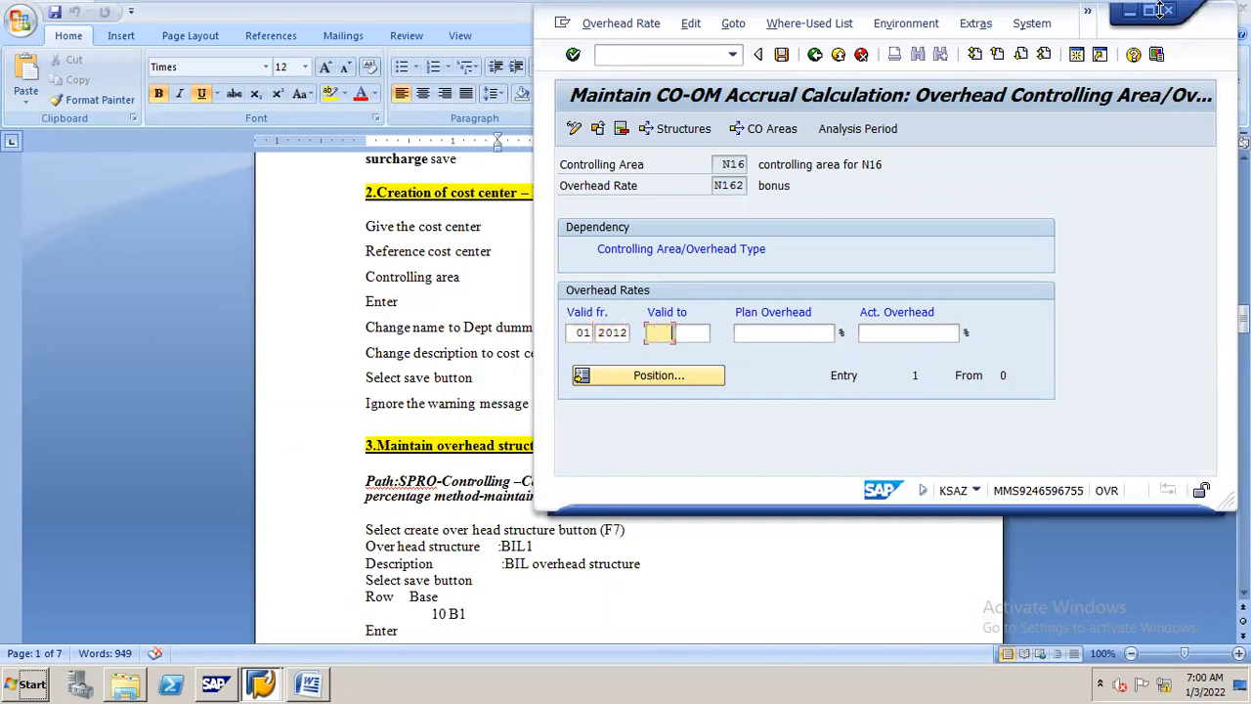
key(Tab)
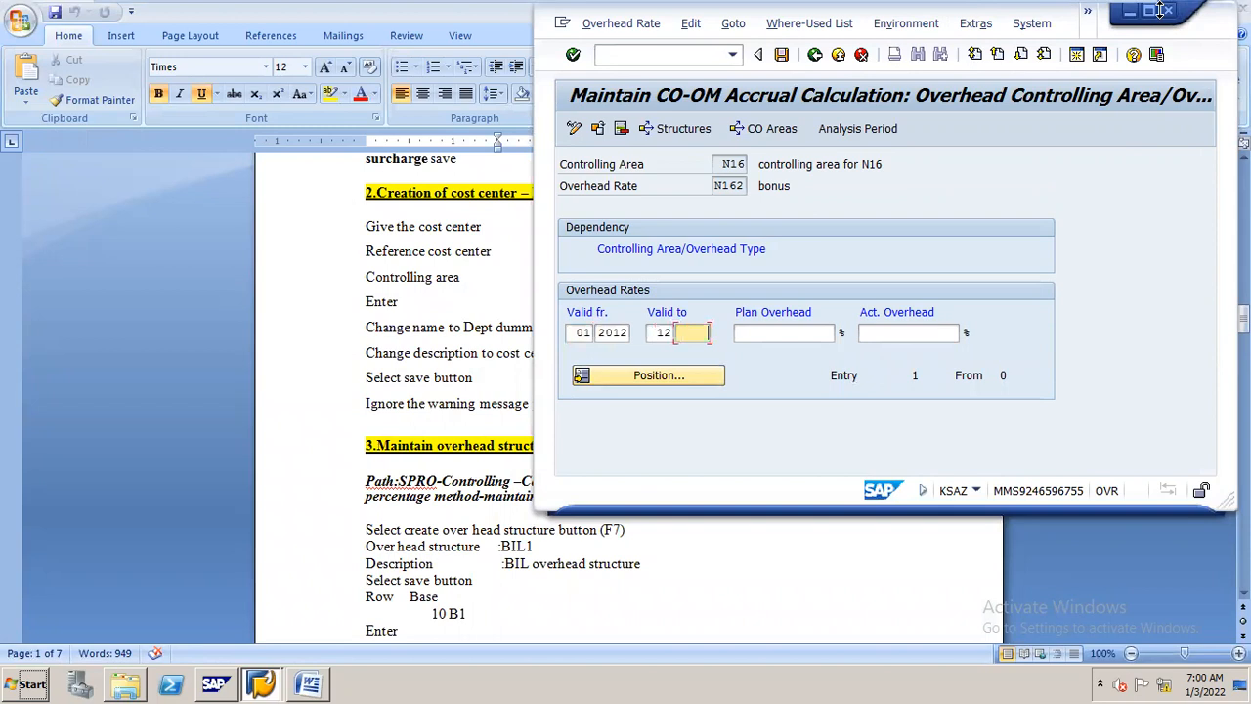
text(2021)
key(Tab)
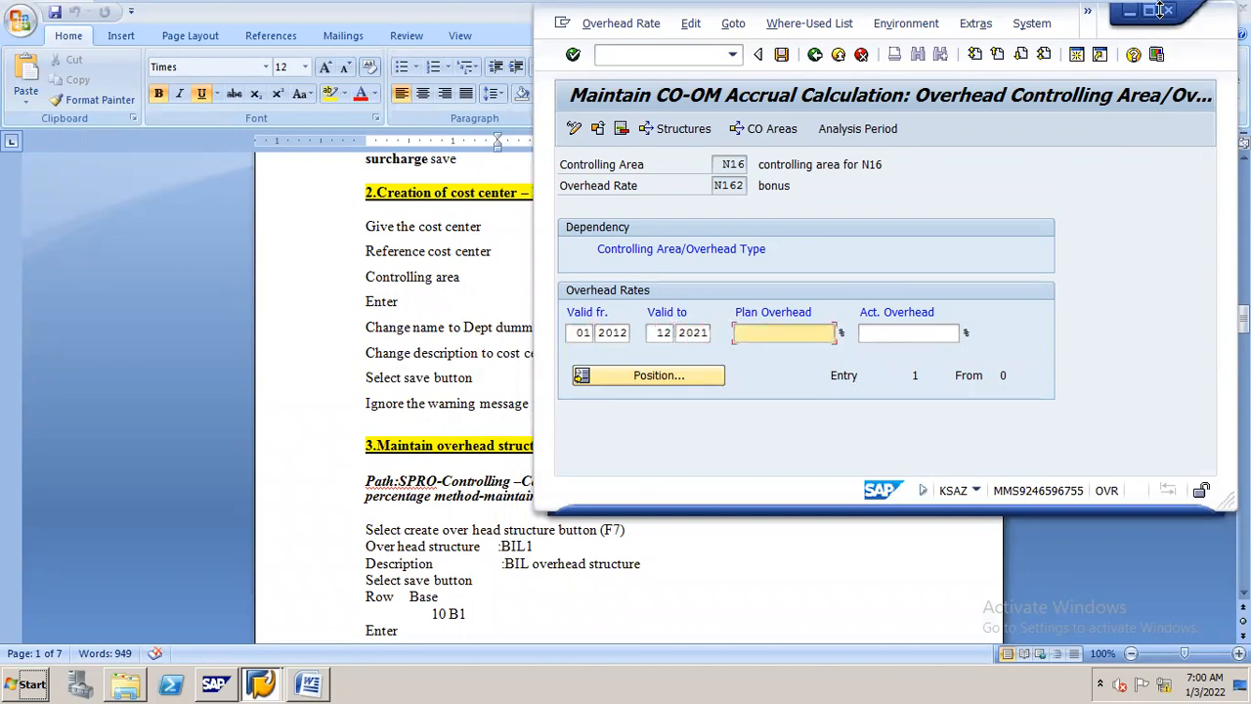
click(934, 331)
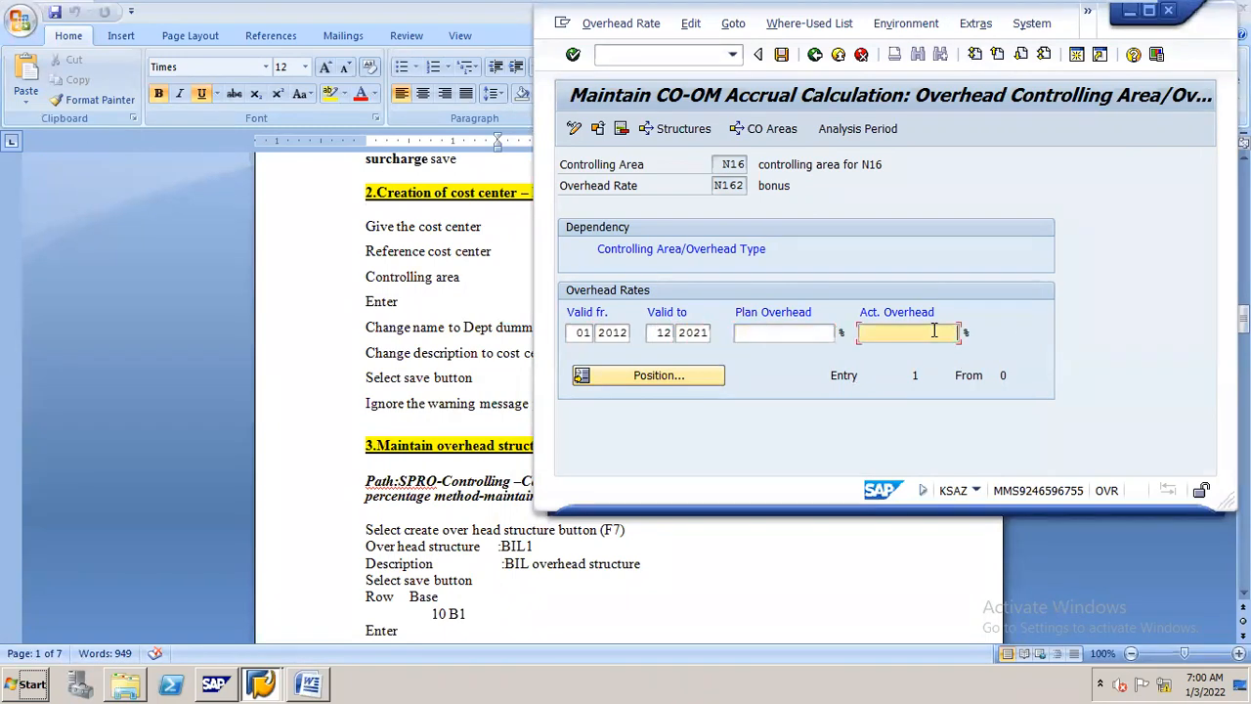
click(1149, 10)
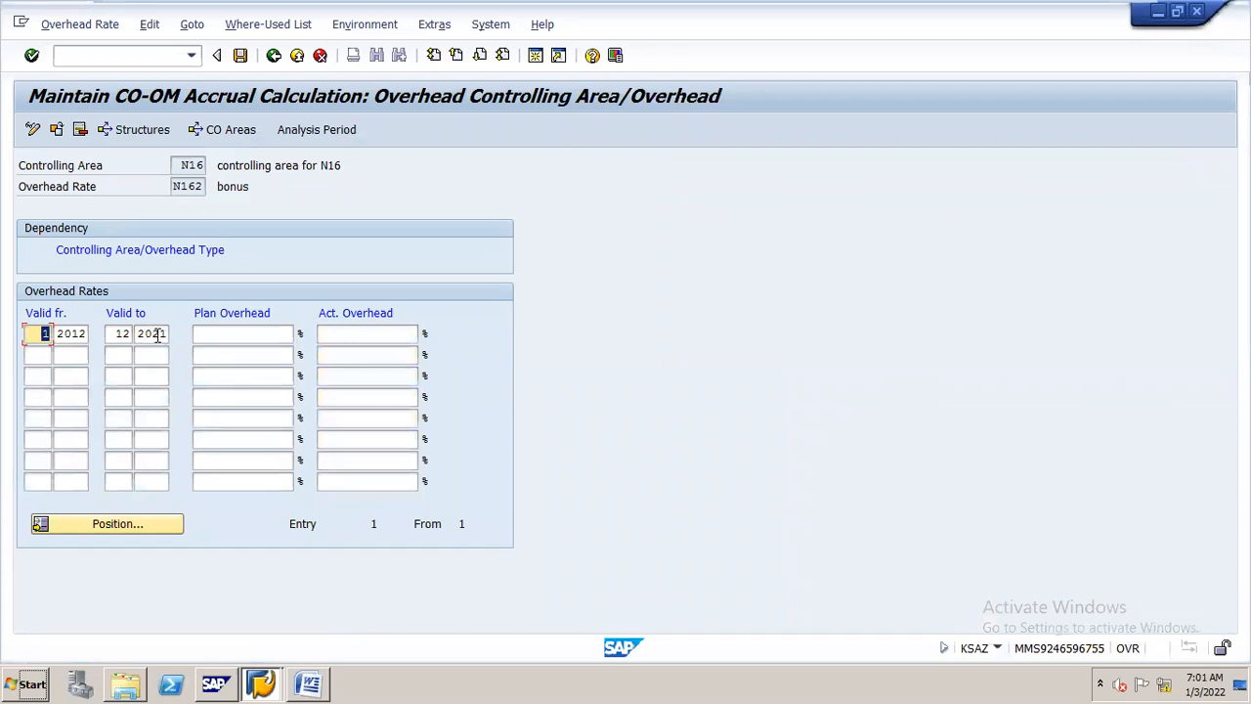
Change the valid-from year of the N162 overhead rate row to 2021
double_click(630, 19)
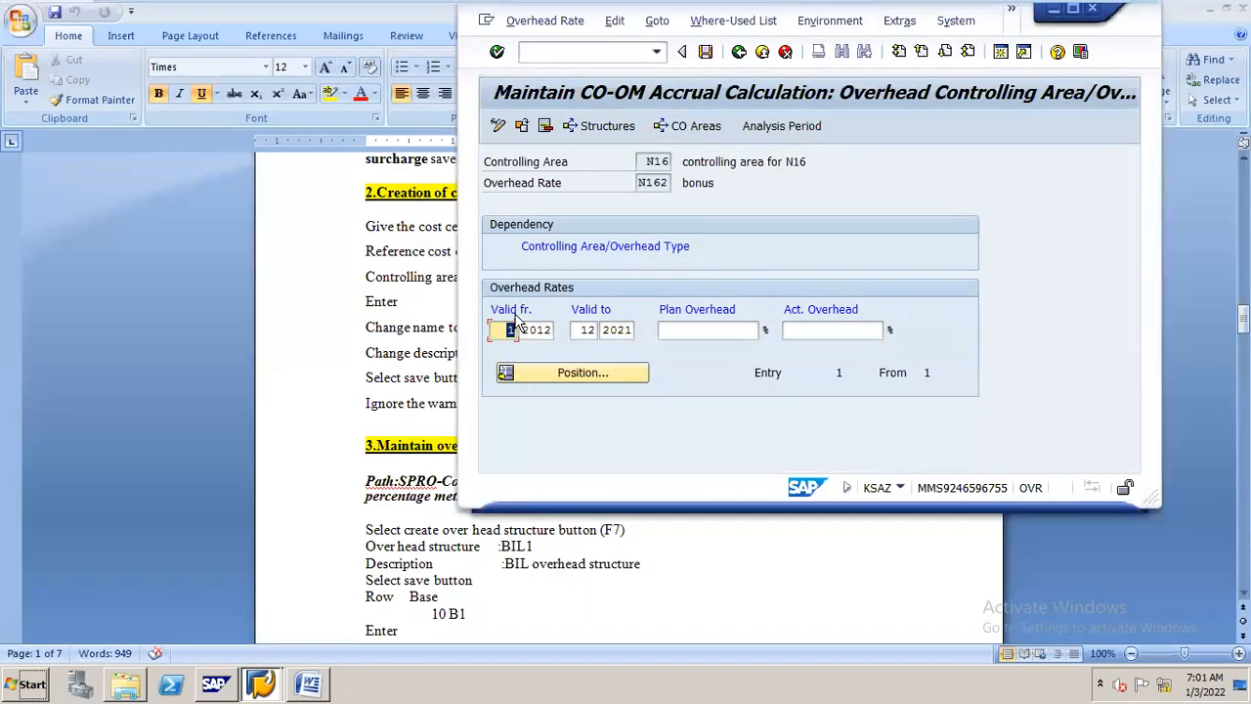
drag(524, 330, 612, 336)
text(2021)
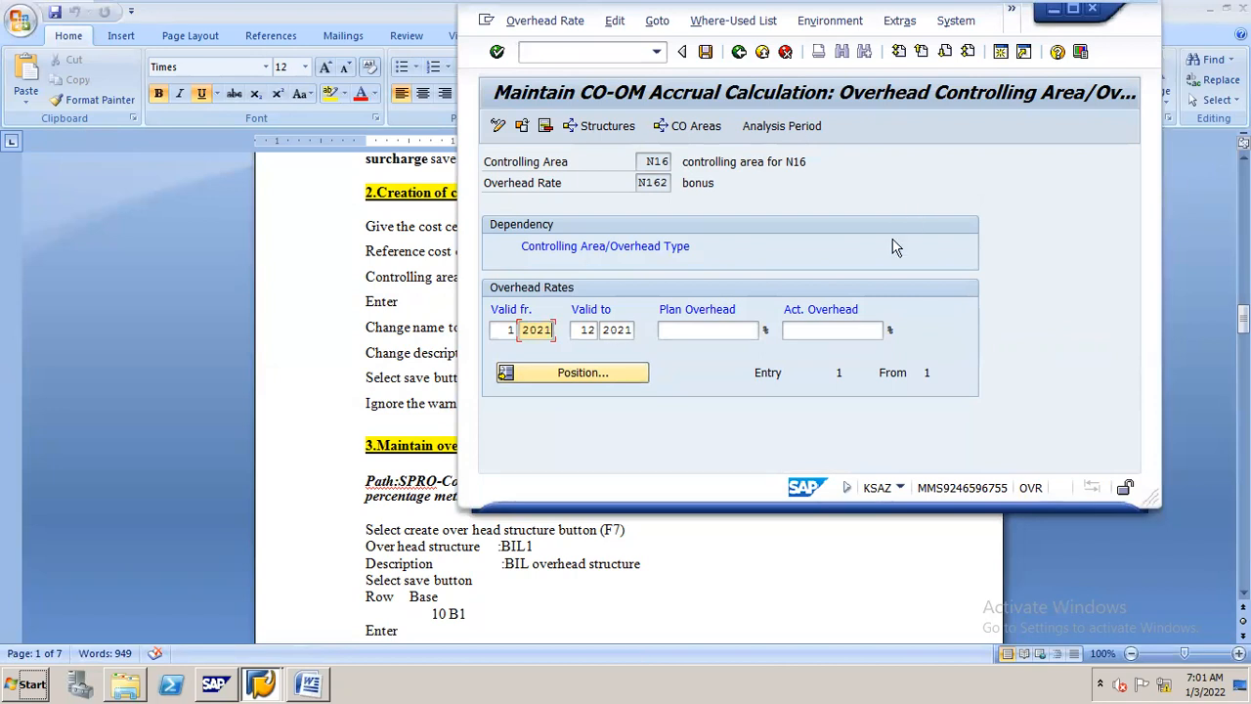
click(1072, 8)
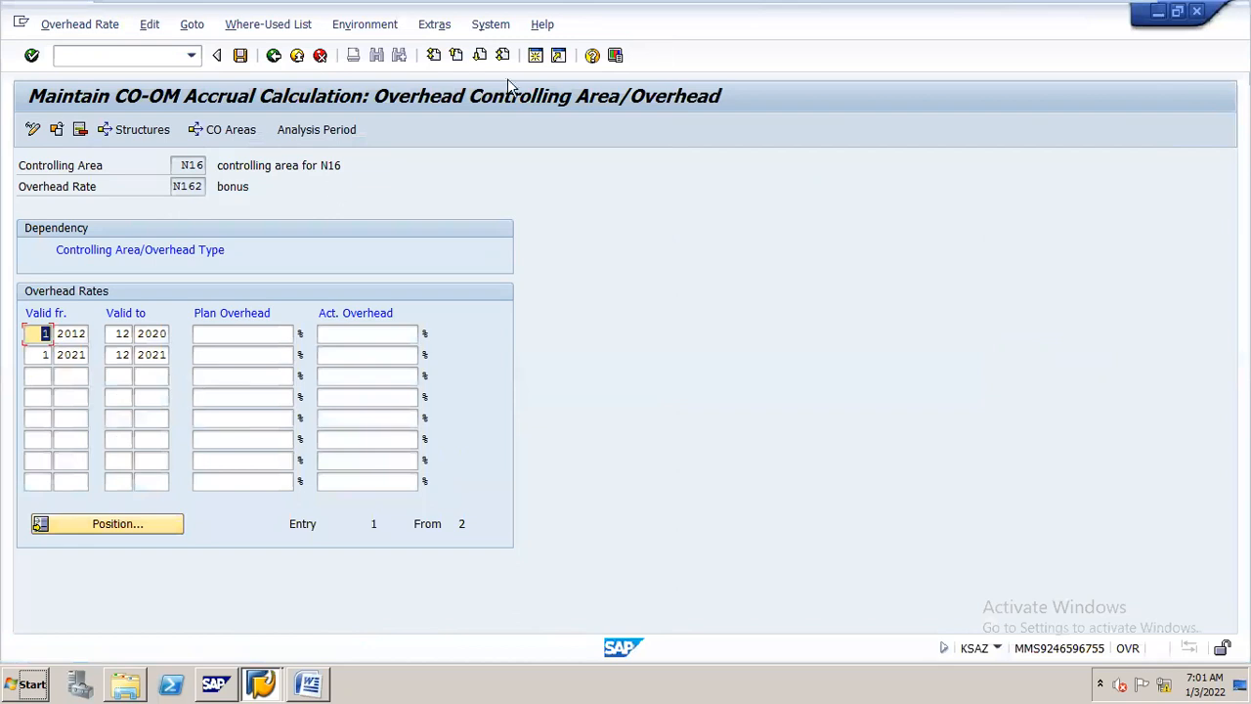
double_click(713, 26)
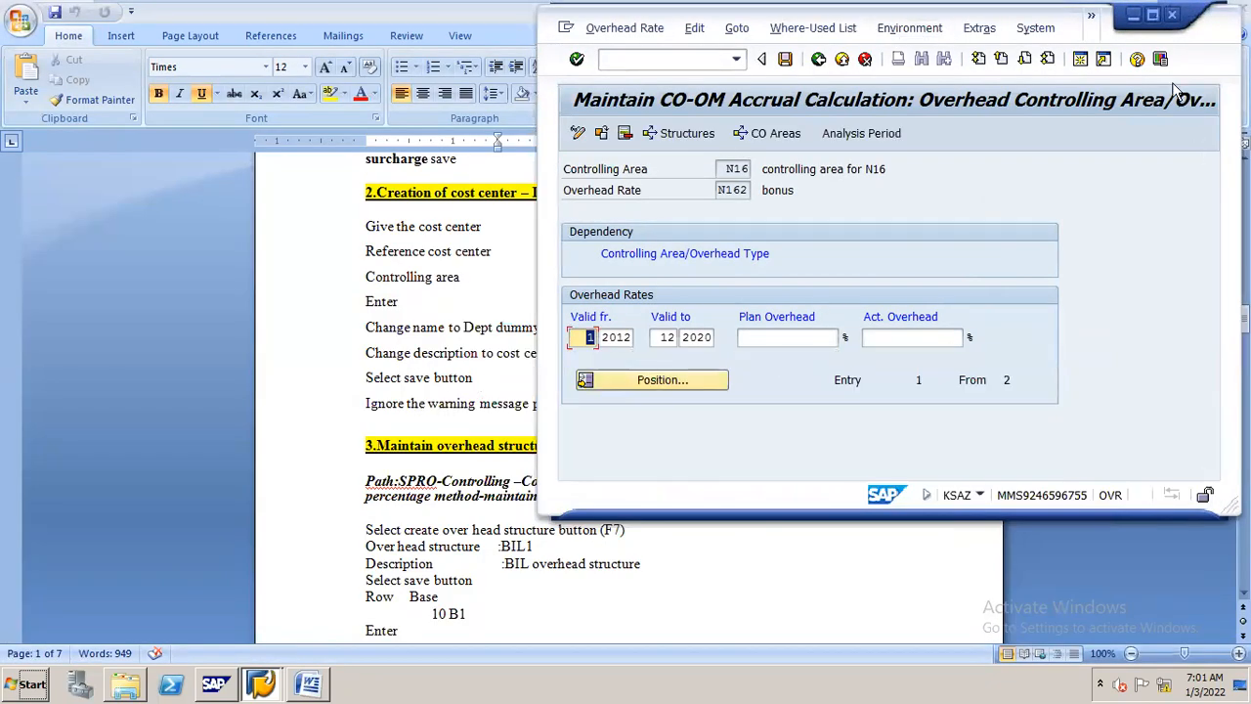
click(1152, 15)
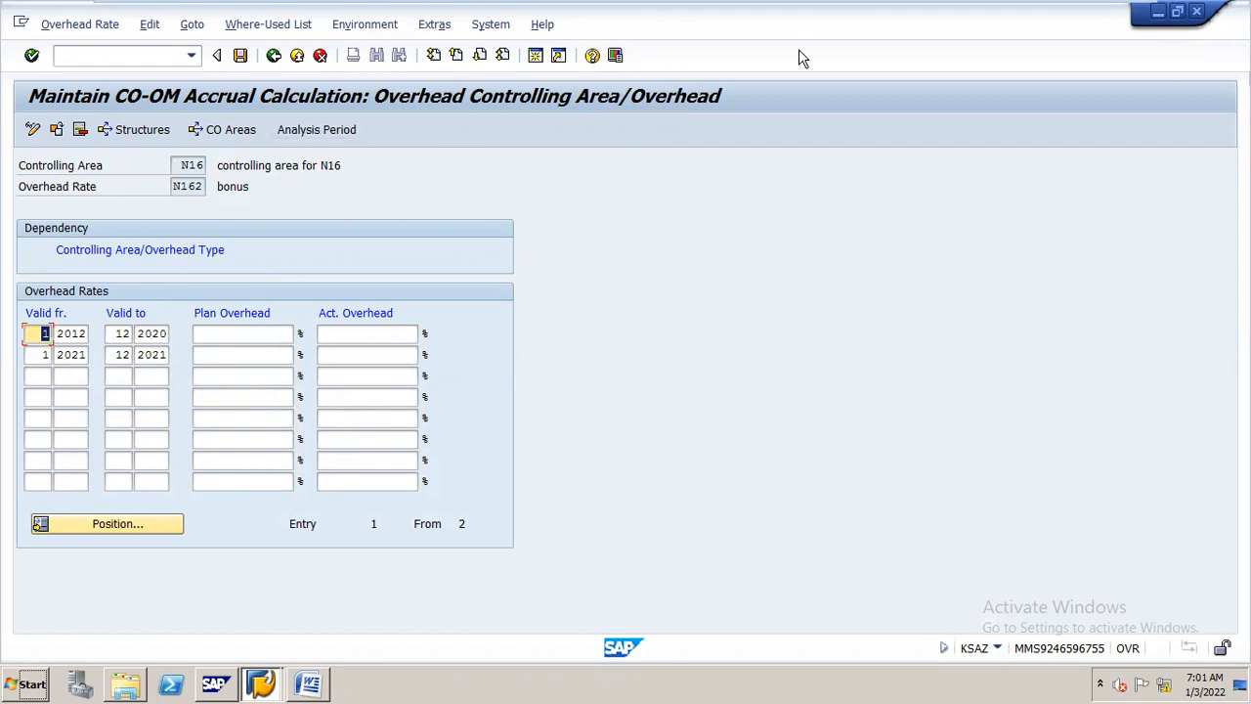
Clear the 1 2012 to 12 2020 validity row and discard the unsaved changes to overhead rate N162
click(1178, 12)
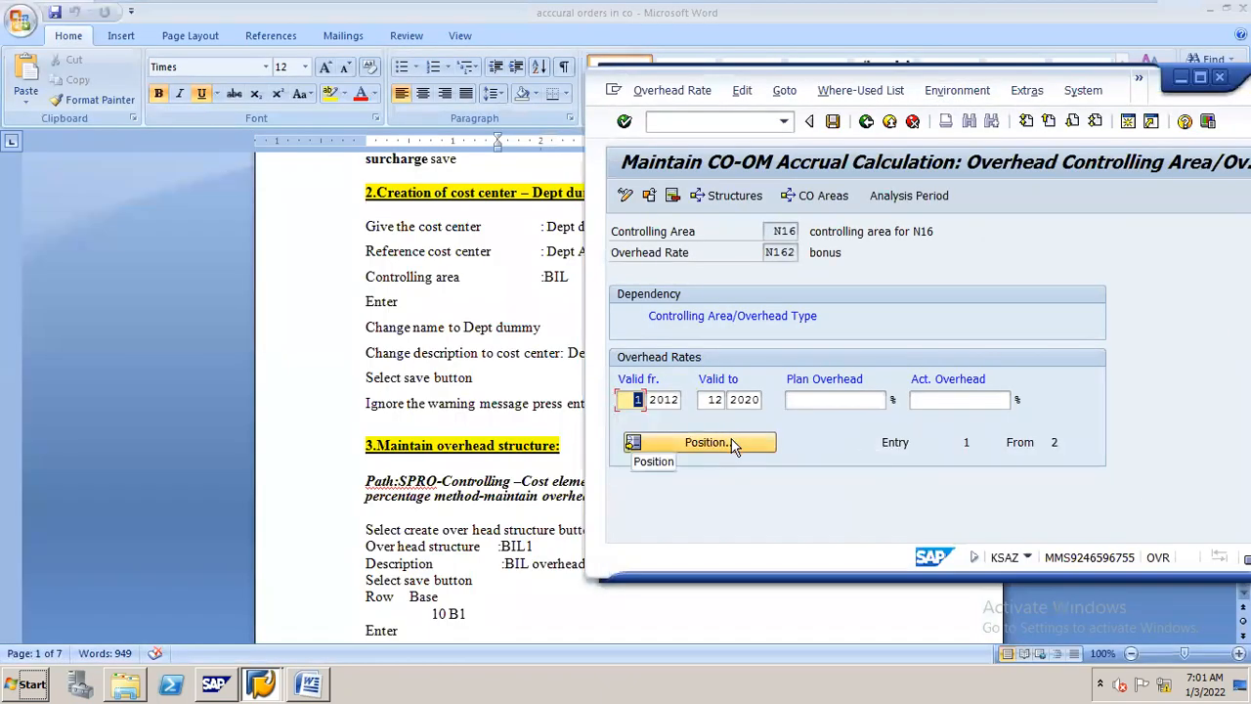
key(BackSpace)
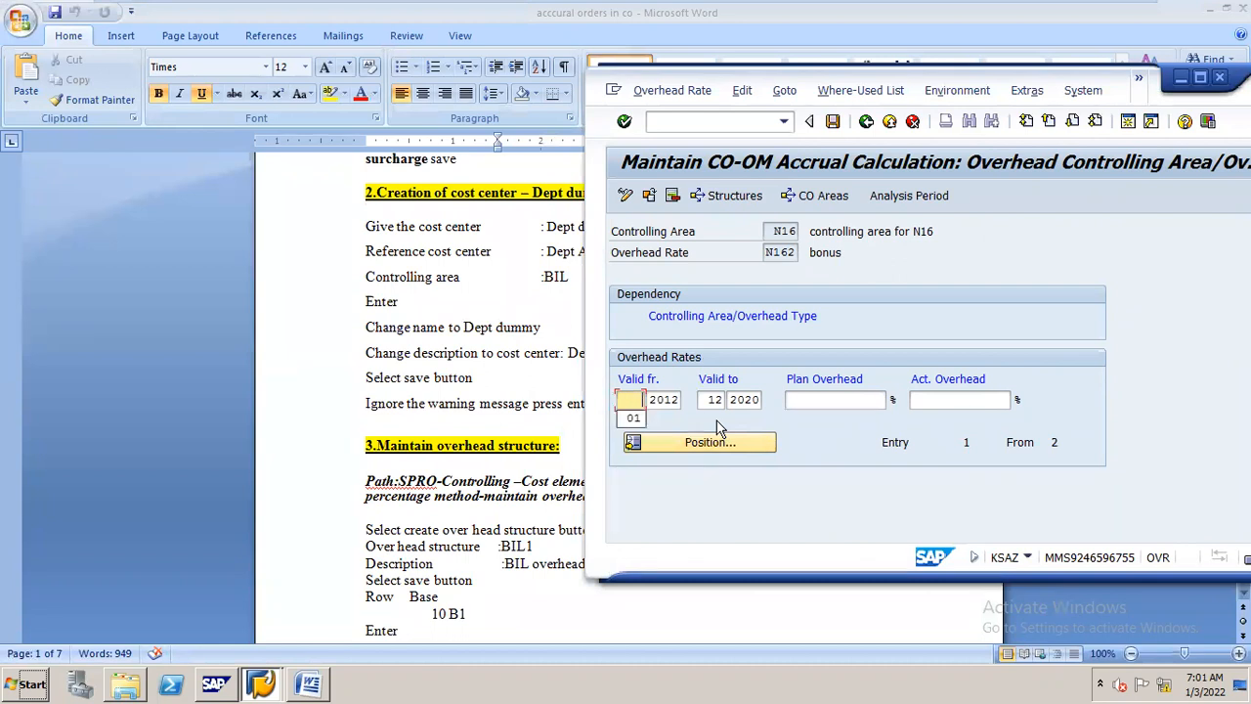
key(Tab)
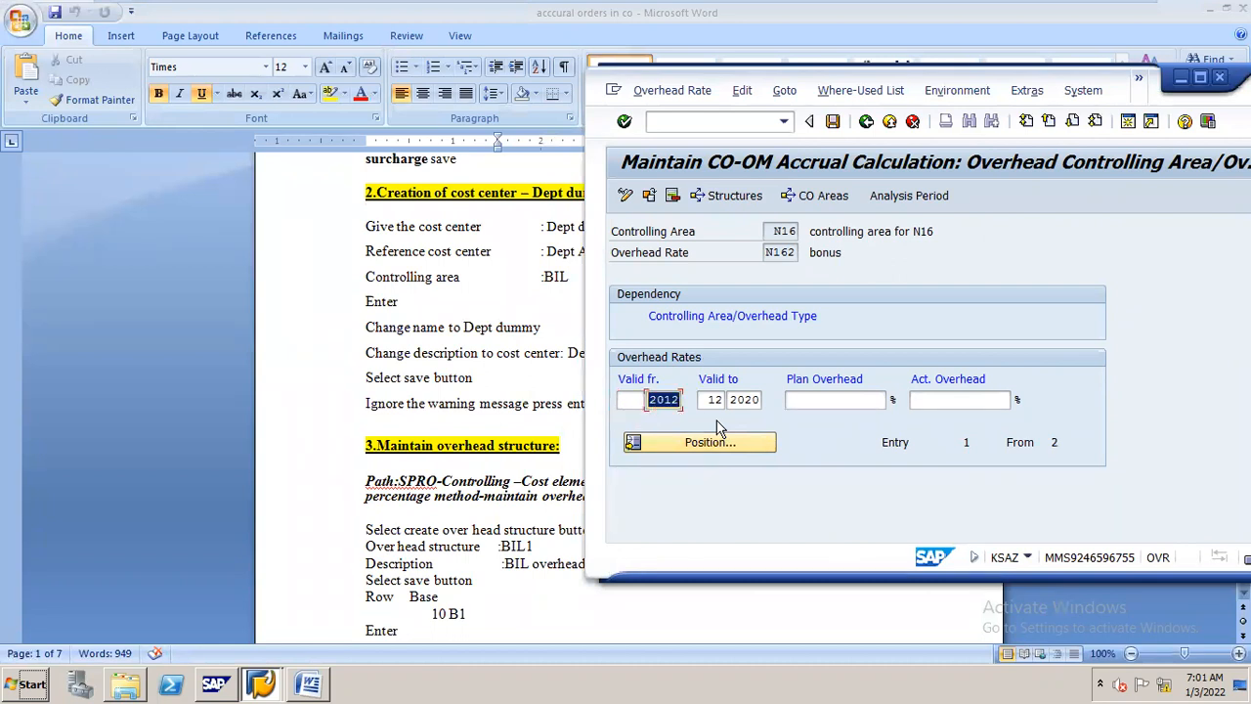
key(BackSpace)
key(Tab)
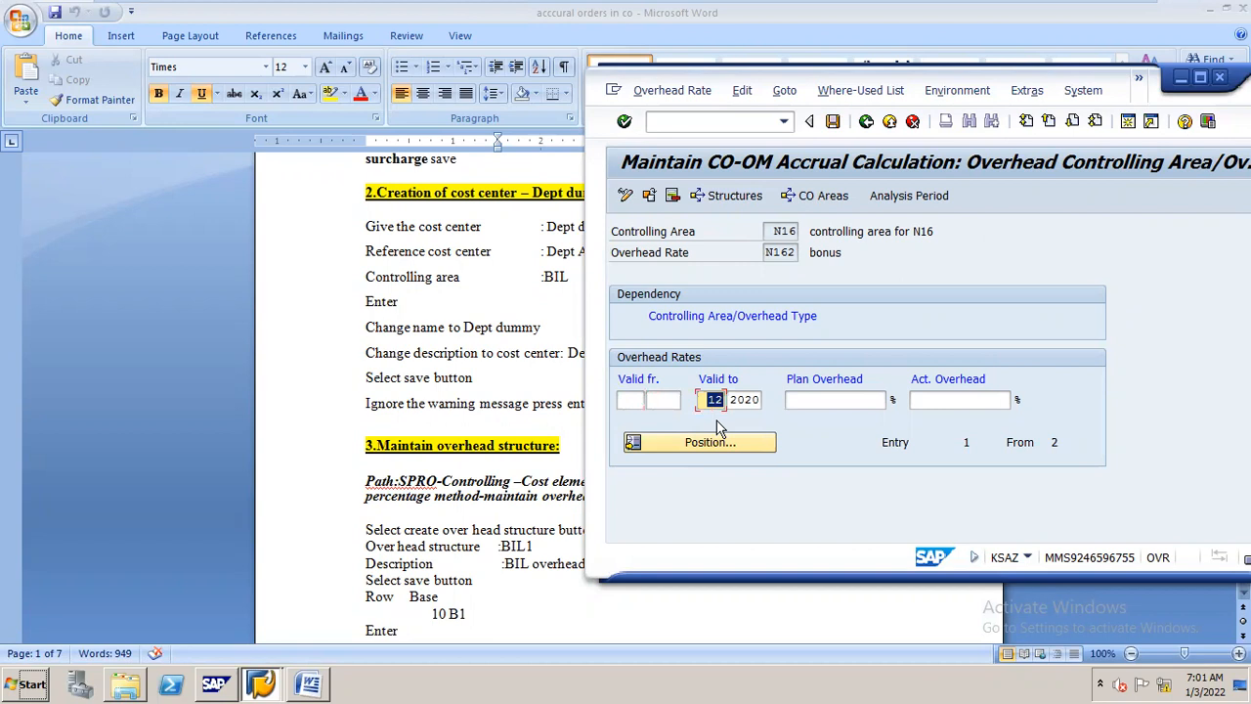
key(Tab)
key(BackSpace)
click(705, 399)
key(BackSpace)
key(BackSpace)
click(1200, 76)
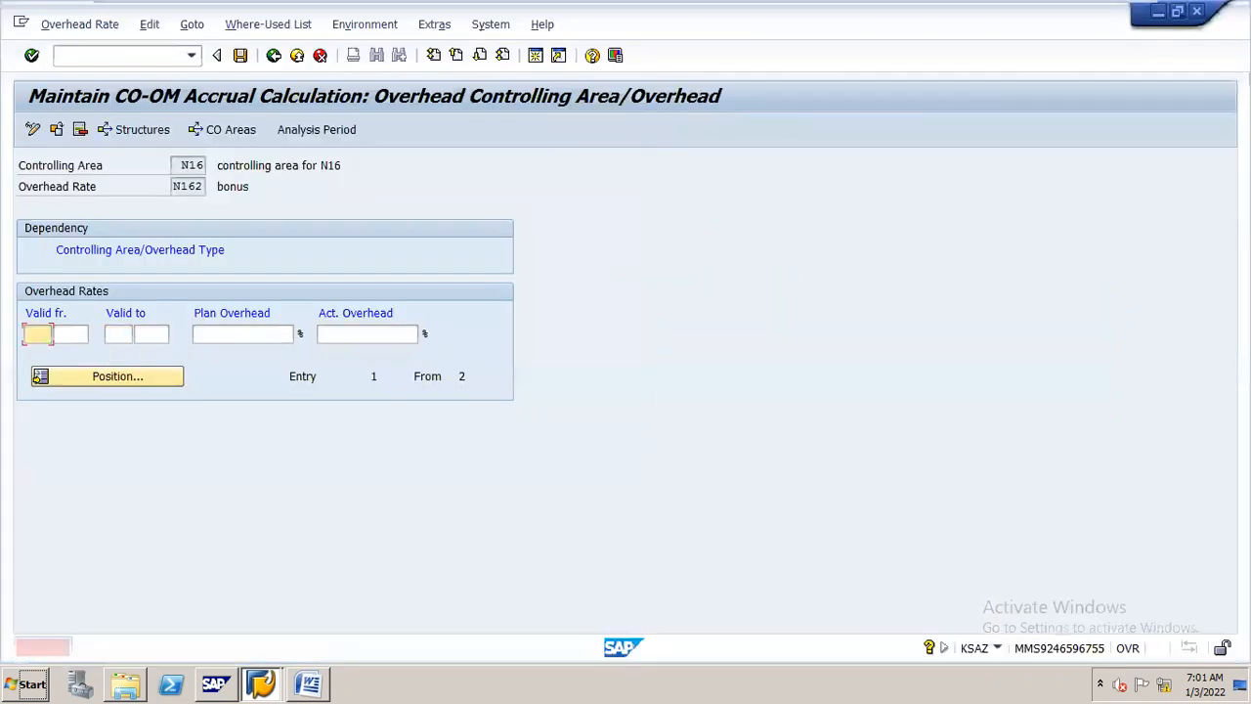
click(320, 55)
click(332, 411)
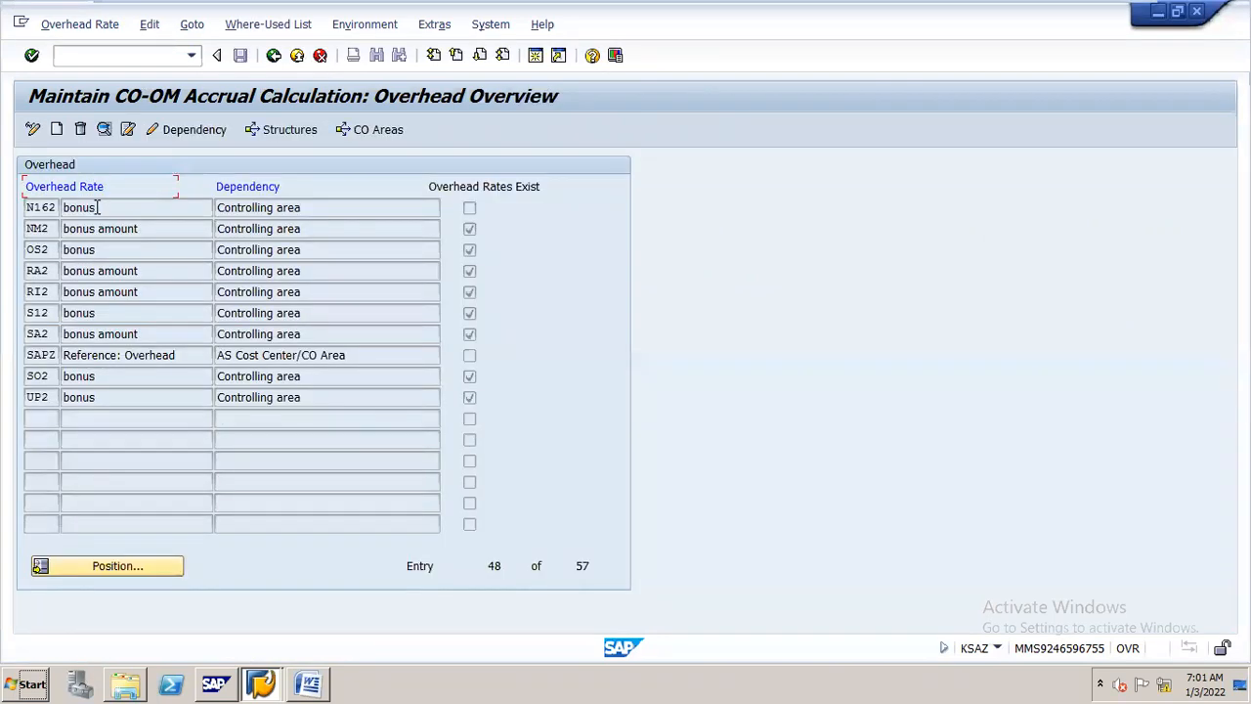
Set overhead rate N162 to 10 % actual overhead, valid from 01 2021 to 12 2021, and save it
double_click(106, 209)
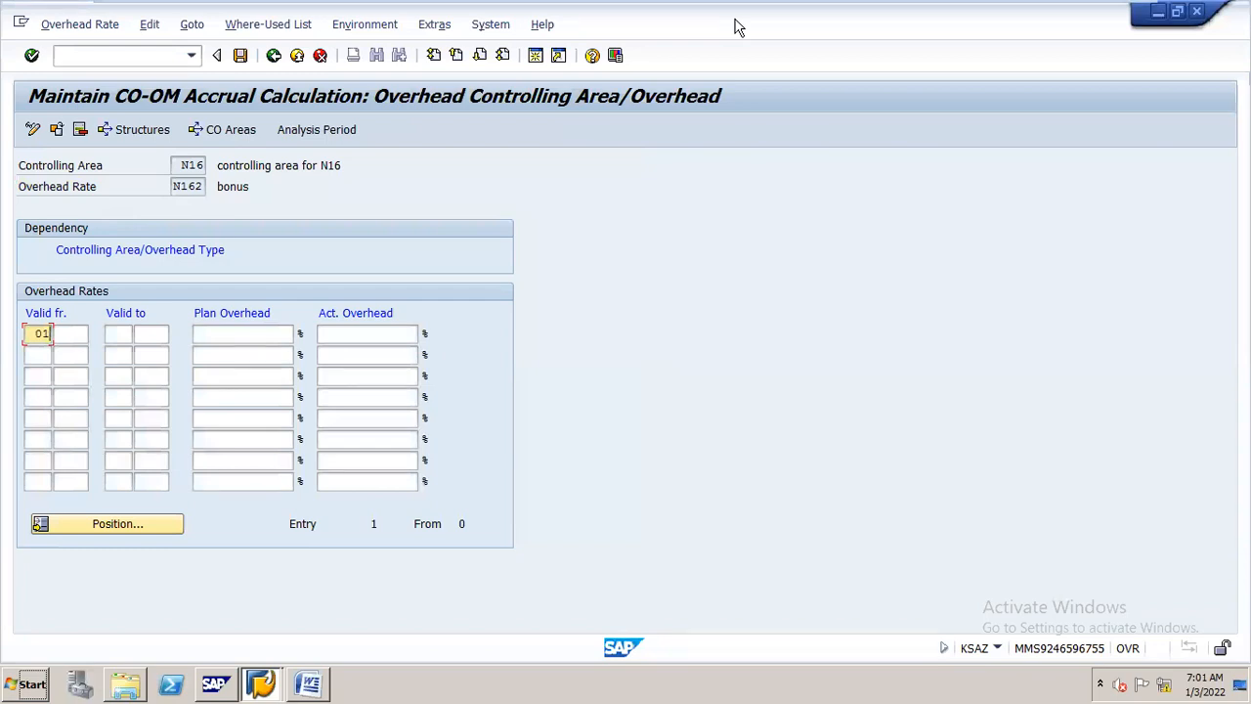
key(Tab)
text(2021)
key(Tab)
text(12)
key(Tab)
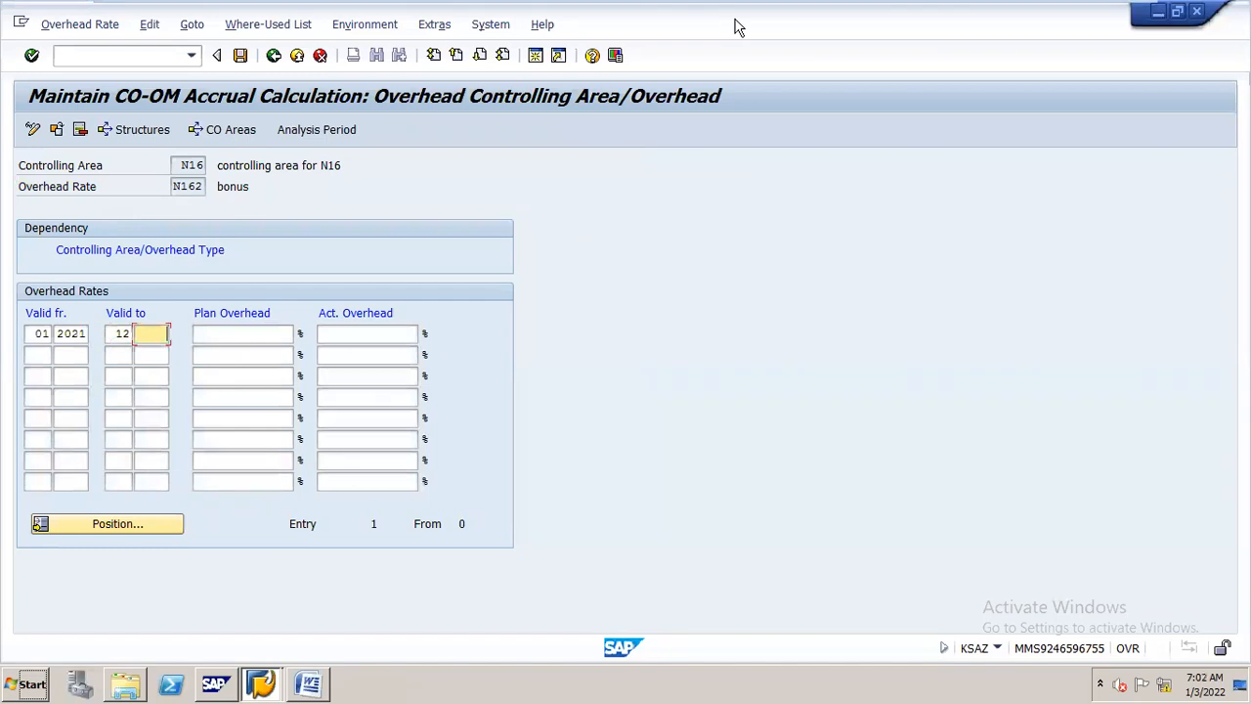
text(2021)
key(Tab)
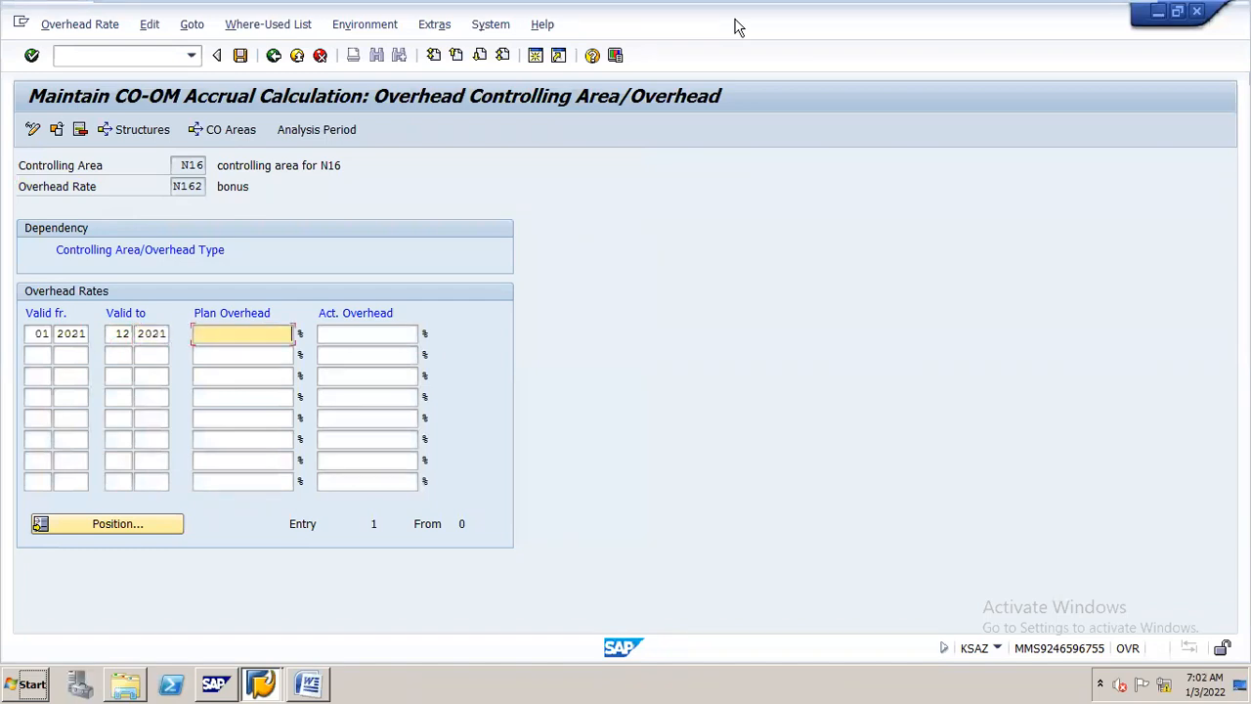
key(Tab)
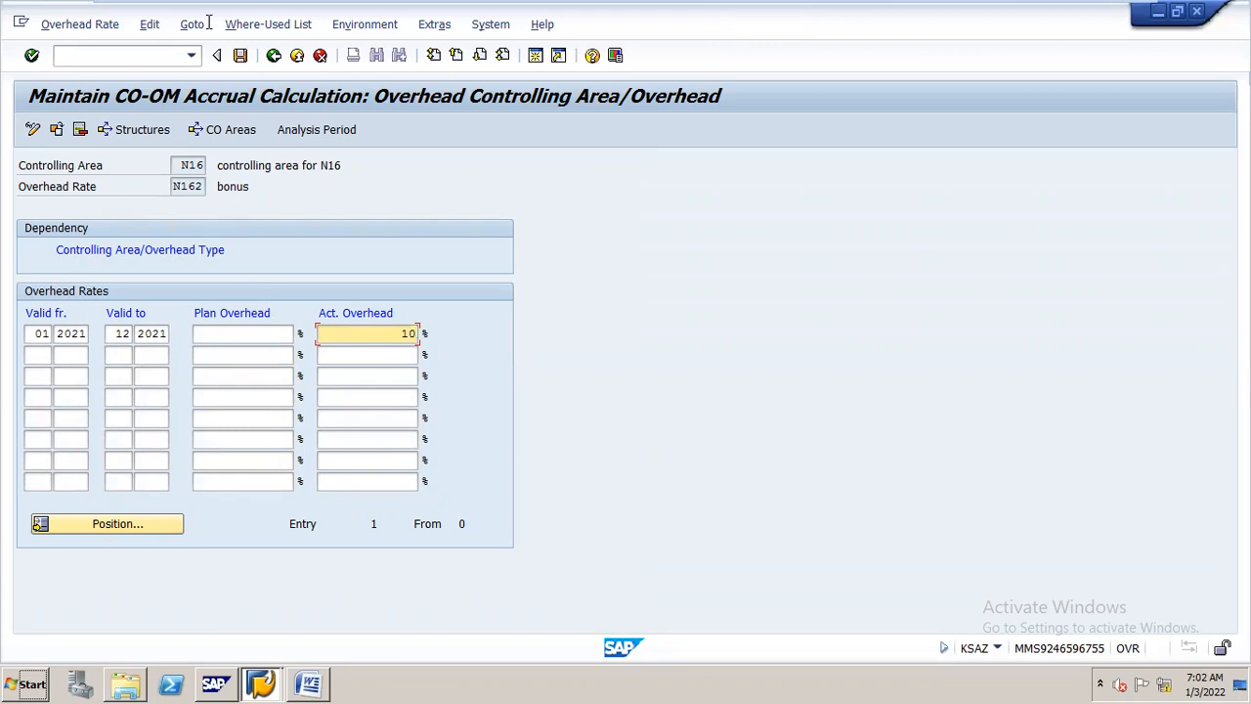
click(240, 57)
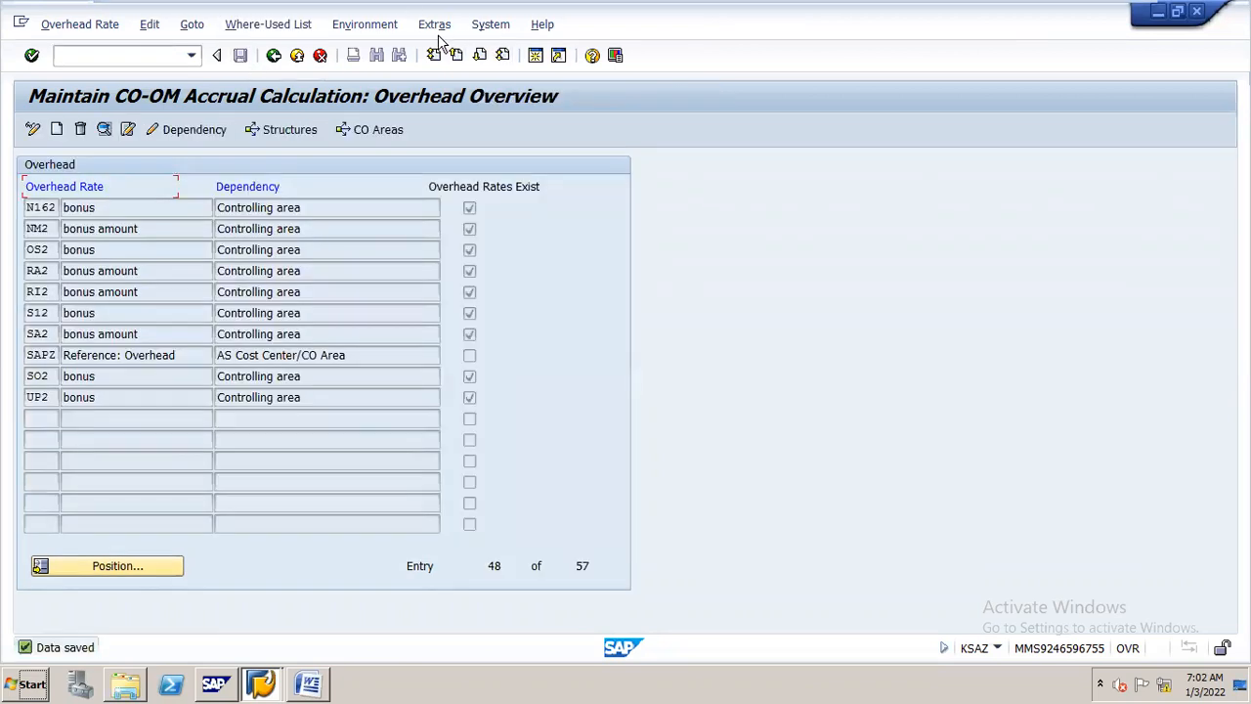
Open the details of bonus credit N13 from the accrual calculation's credit overview
click(395, 25)
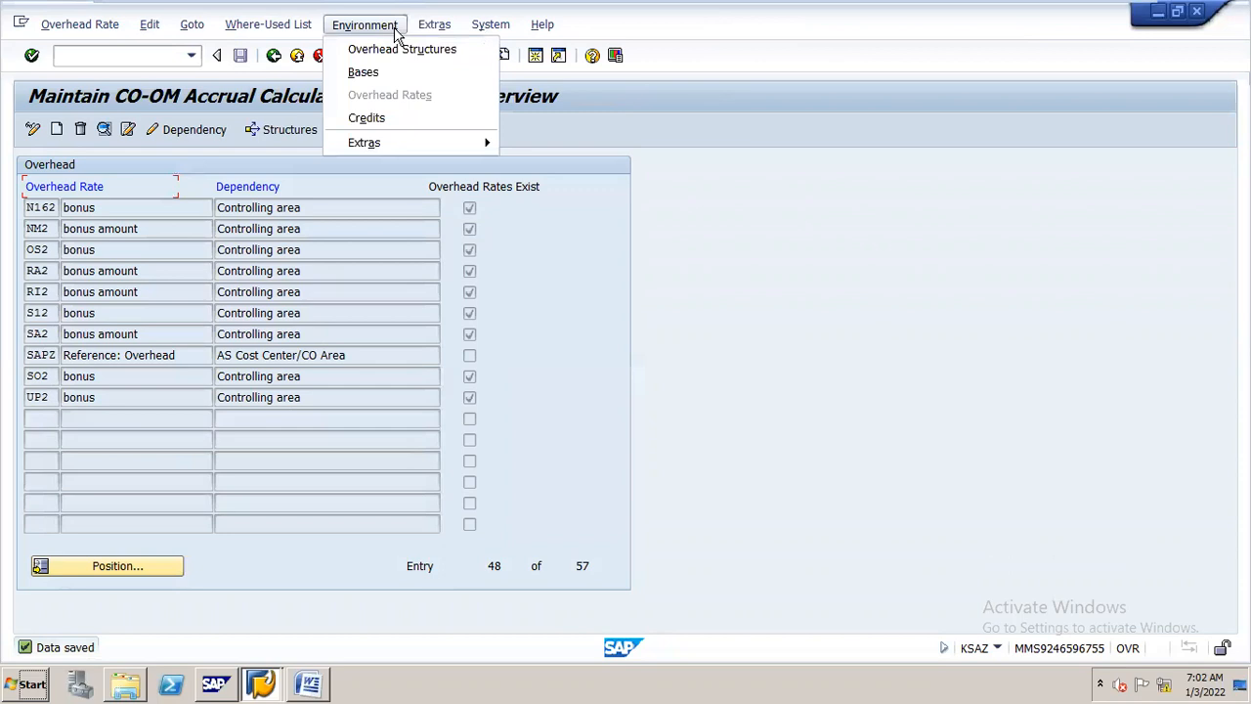
click(381, 118)
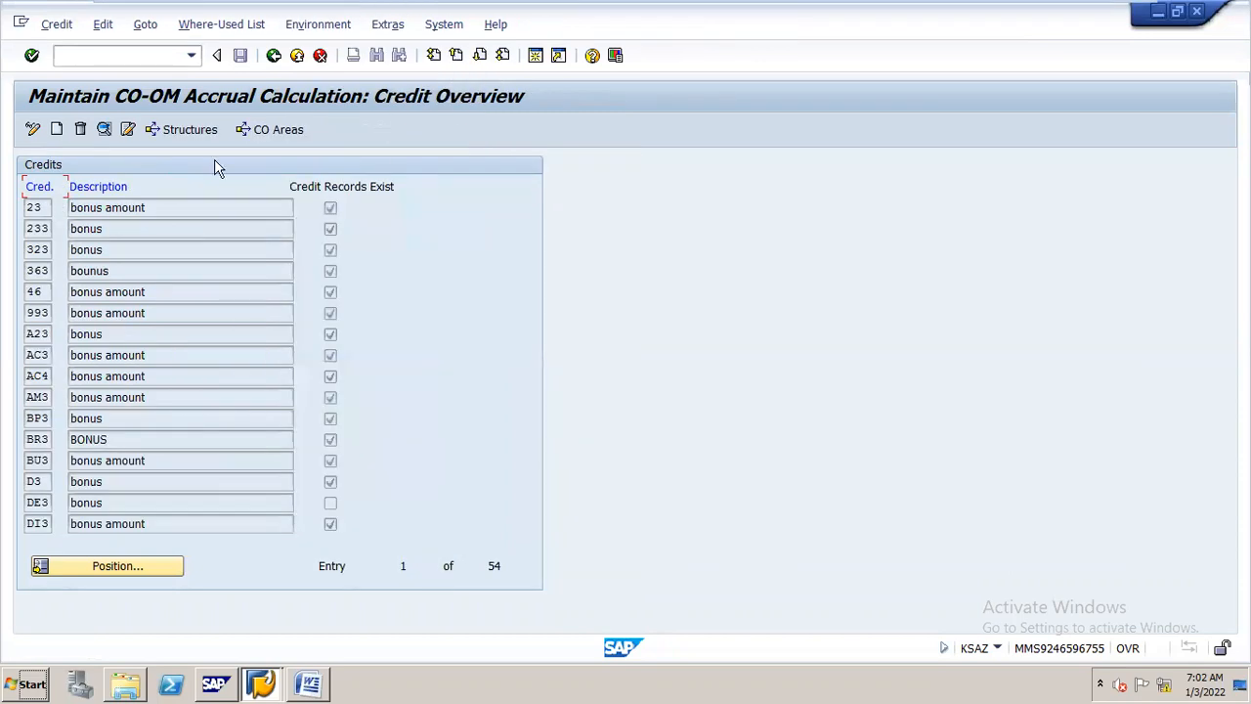
click(140, 571)
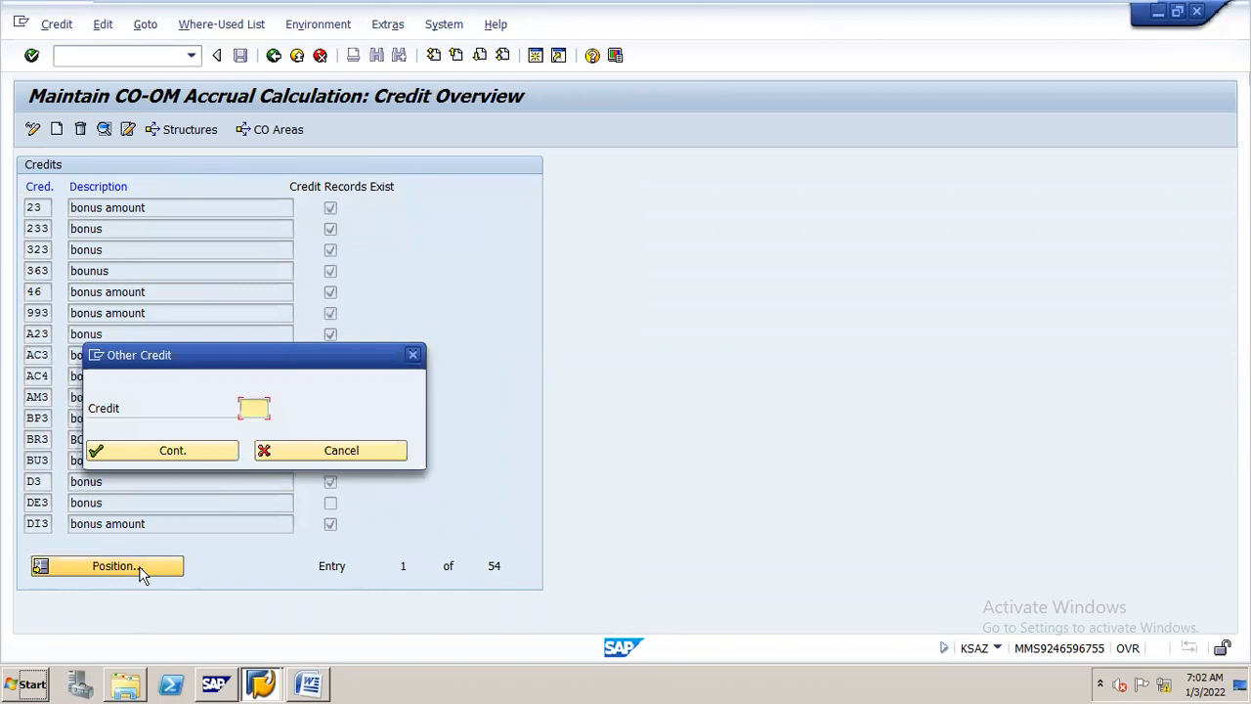
text(N13)
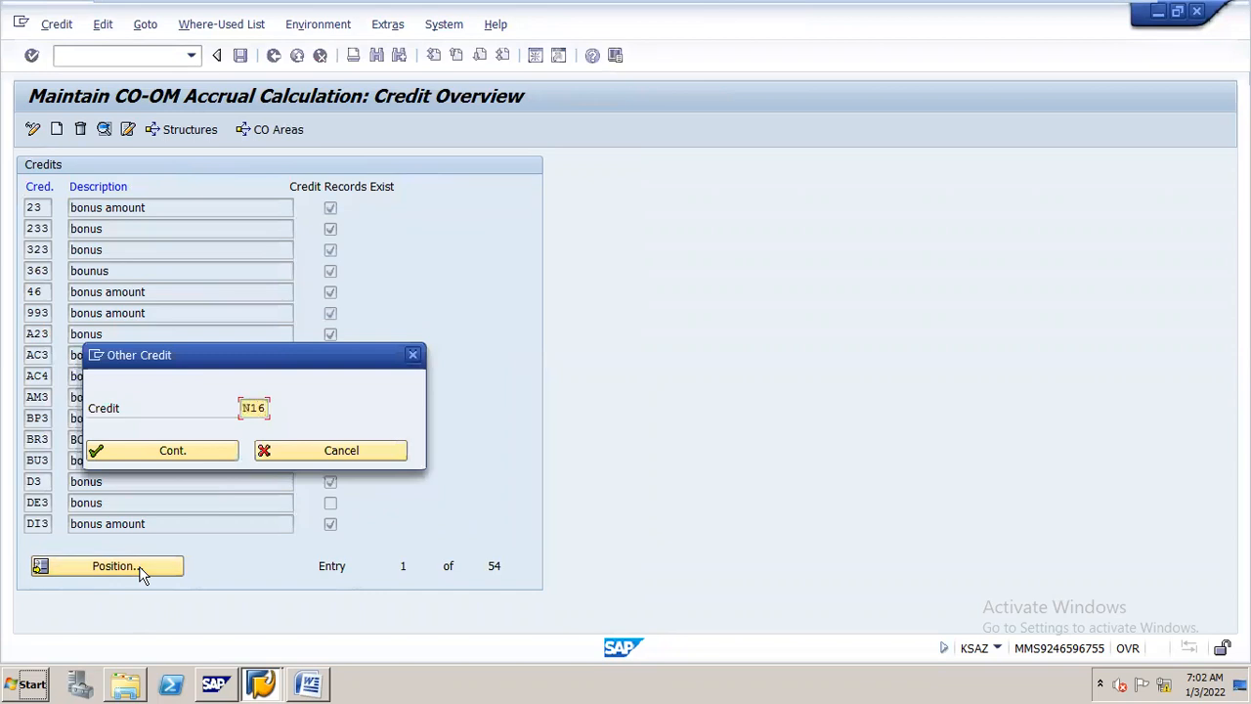
key(Return)
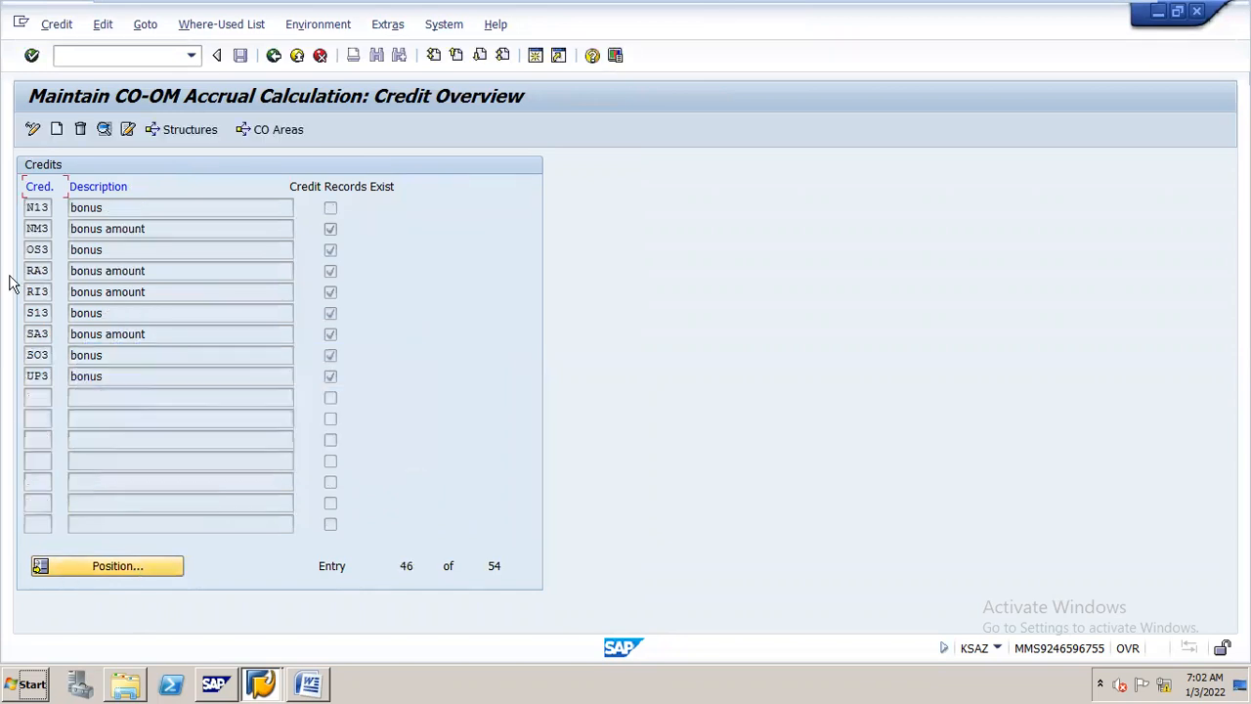
double_click(135, 211)
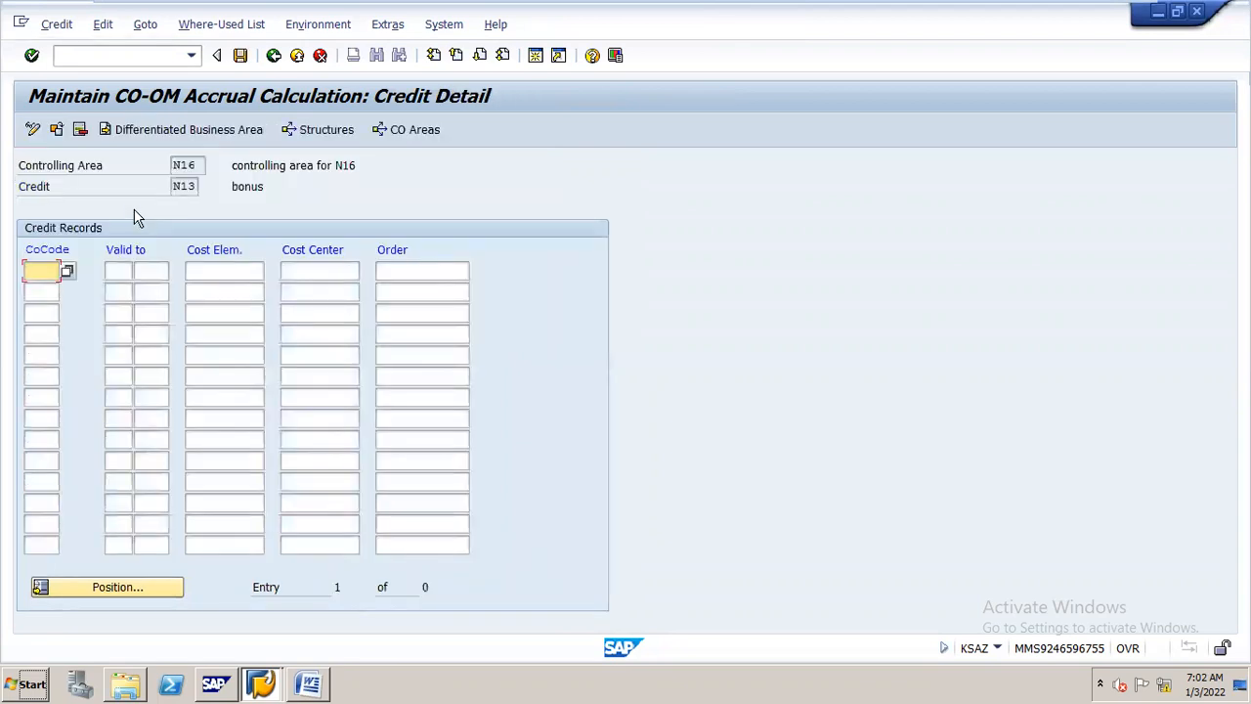
Enter a credit record for company code N16, valid to 12 2021, with cost element 400105
key(Tab)
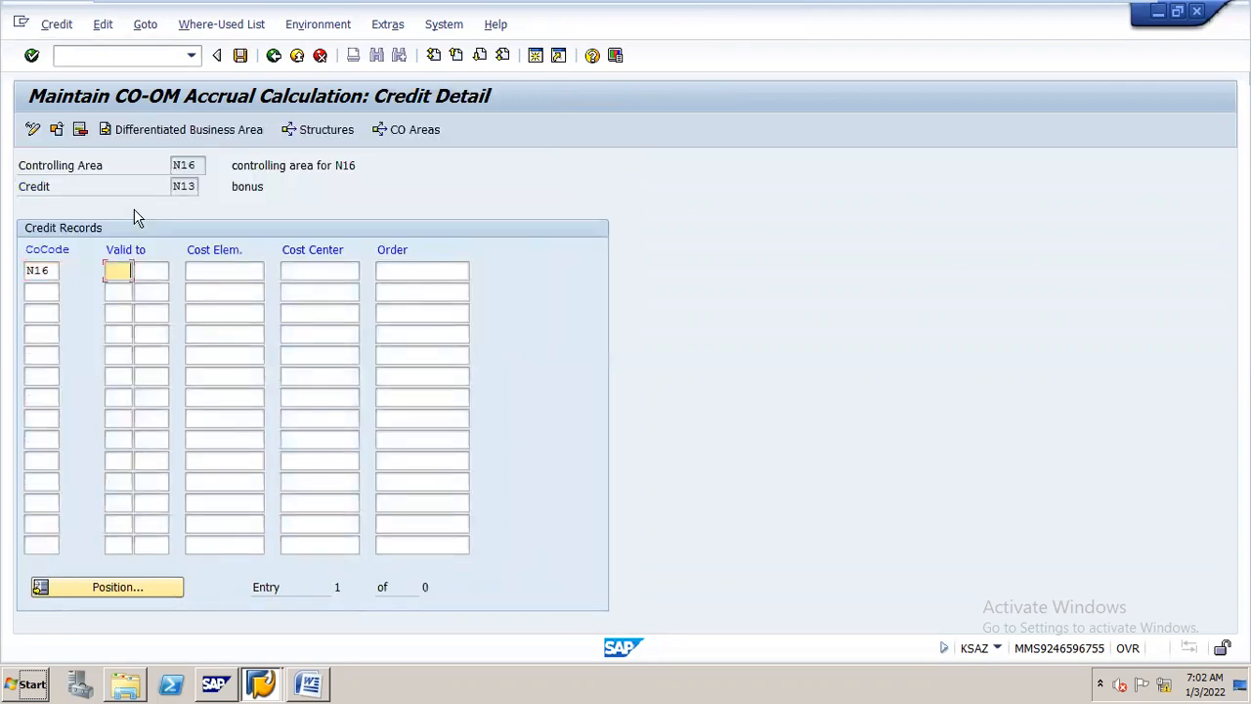
text(12)
key(Tab)
text(2021)
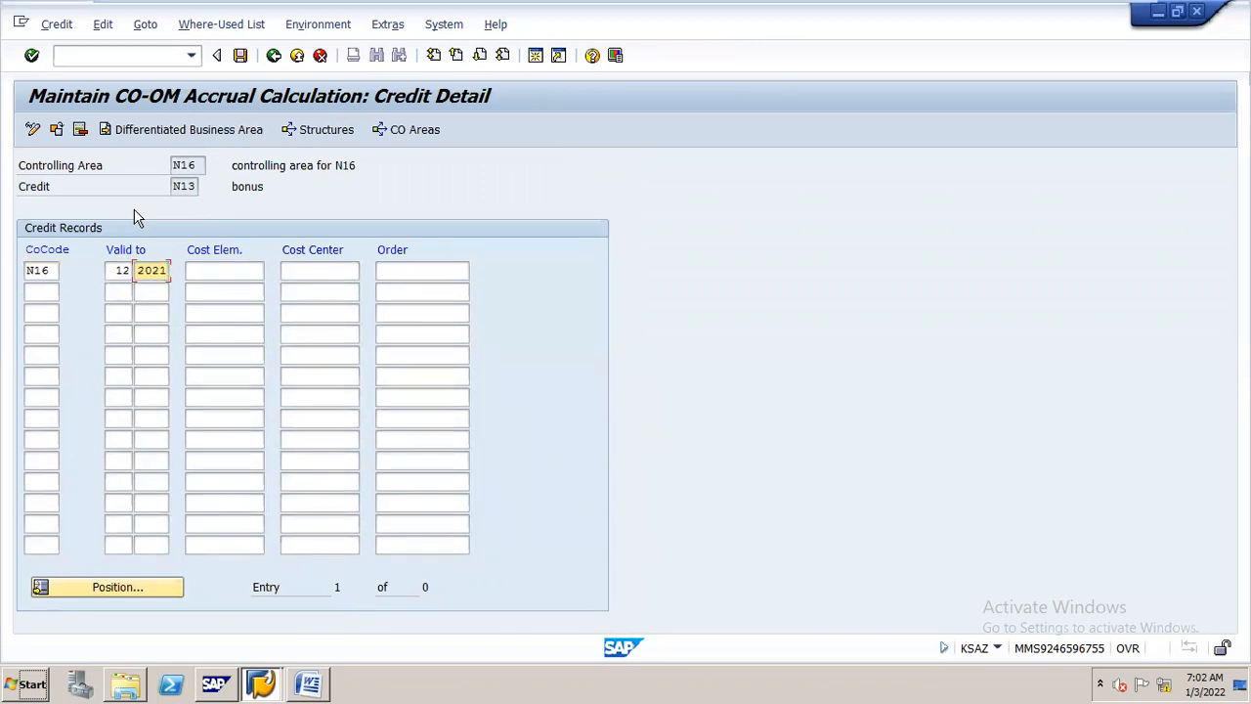
key(Tab)
text(4)
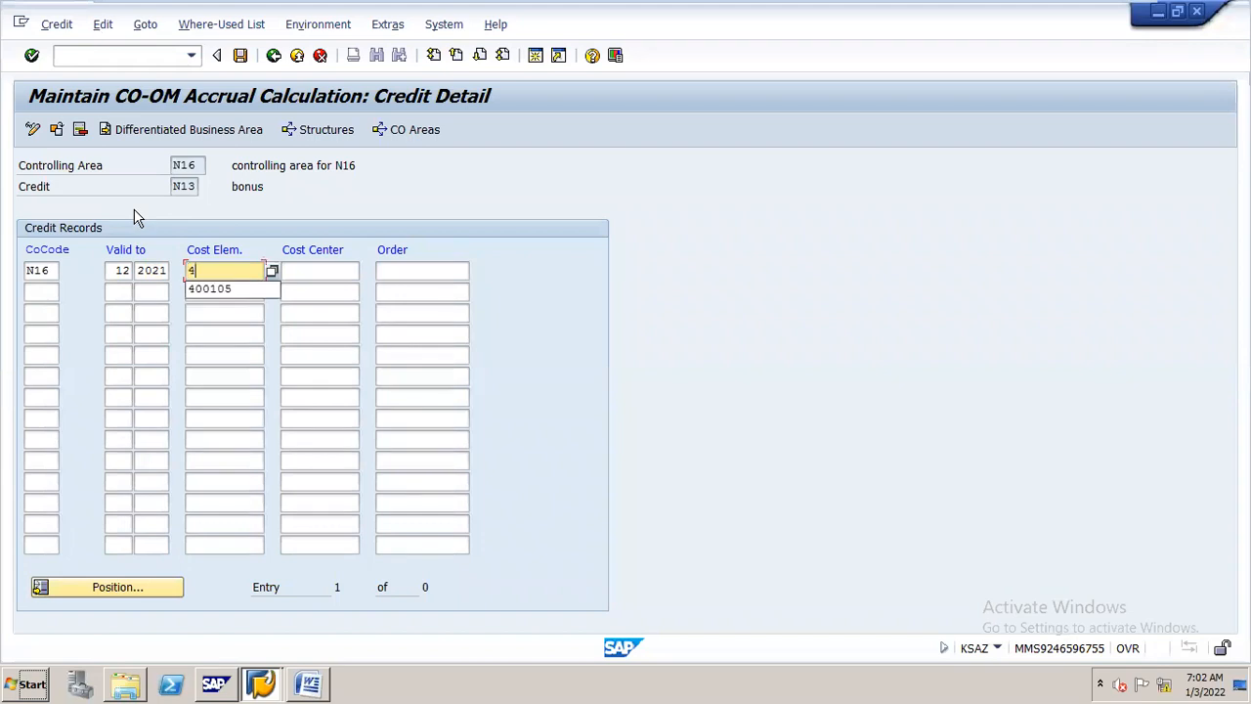
text(00105)
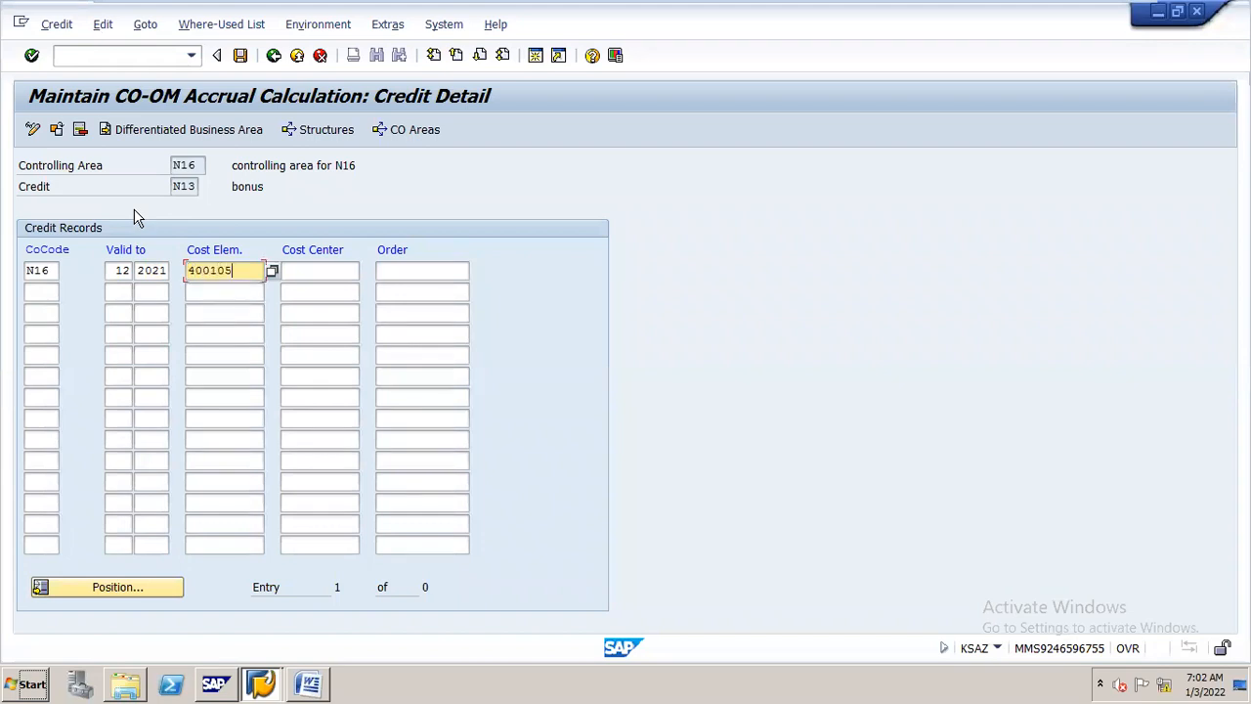
Assign cost center DEPT DUMMY to the N16 credit record and save it
key(Tab)
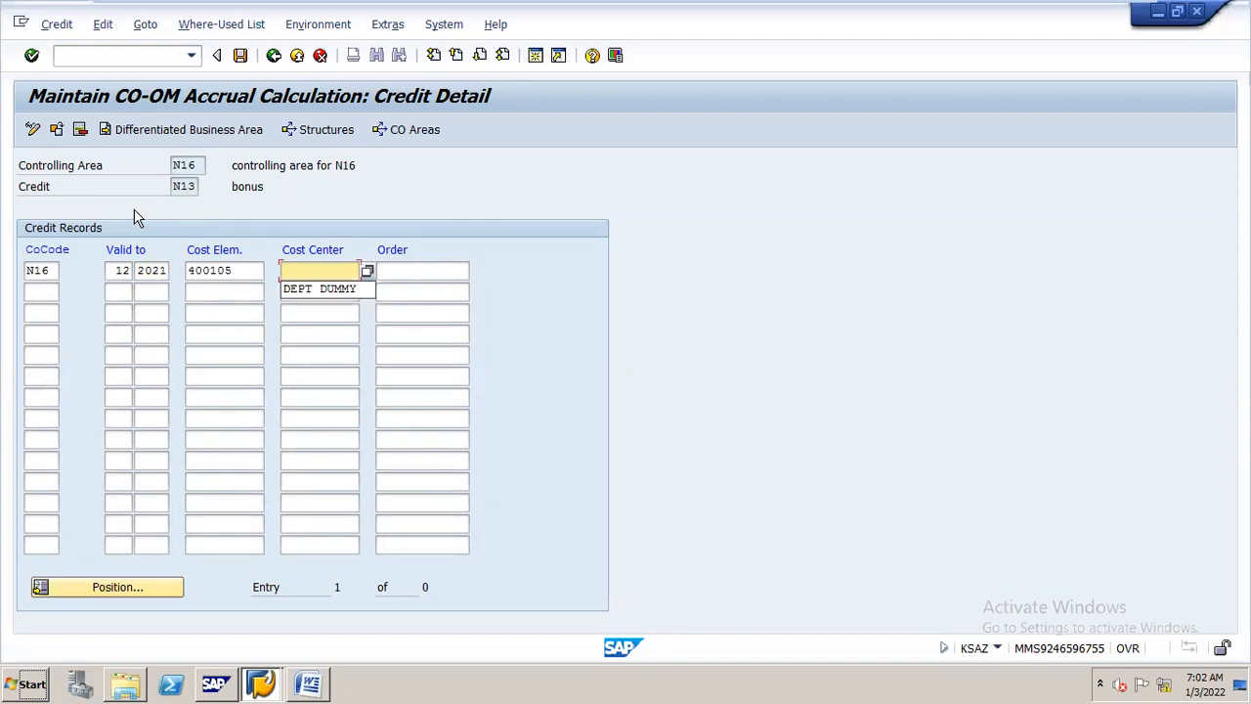
key(Return)
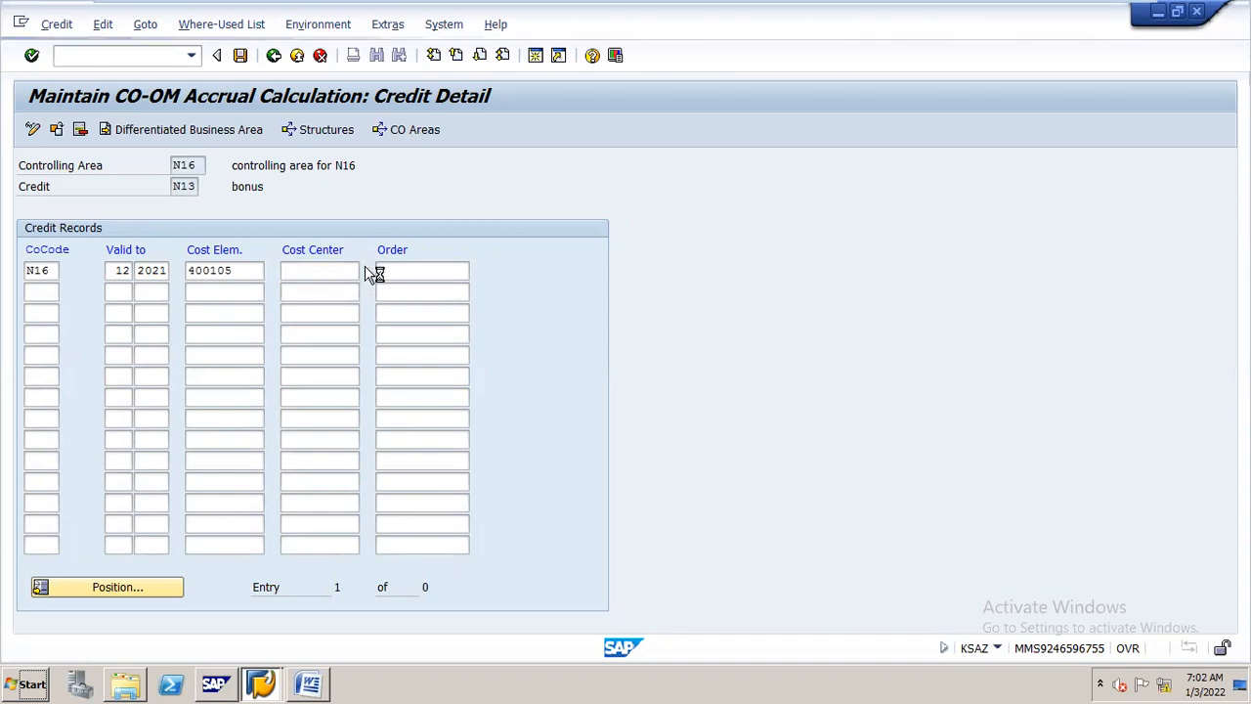
key(Return)
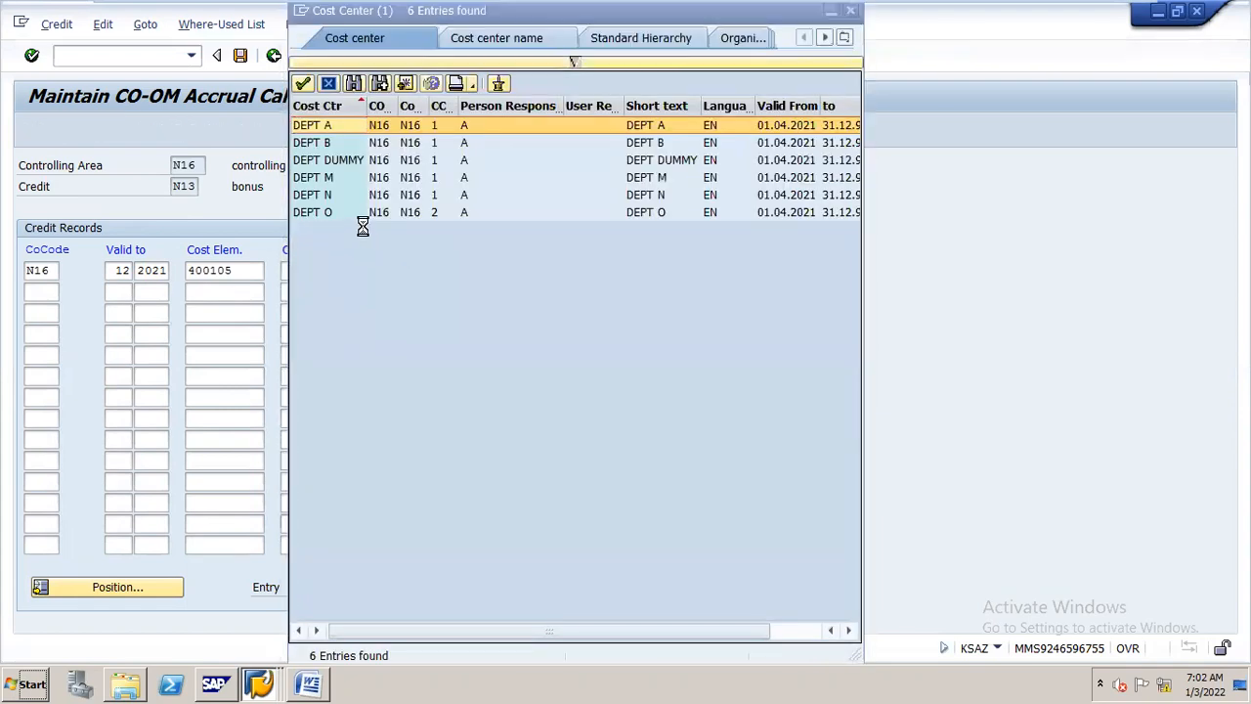
double_click(350, 162)
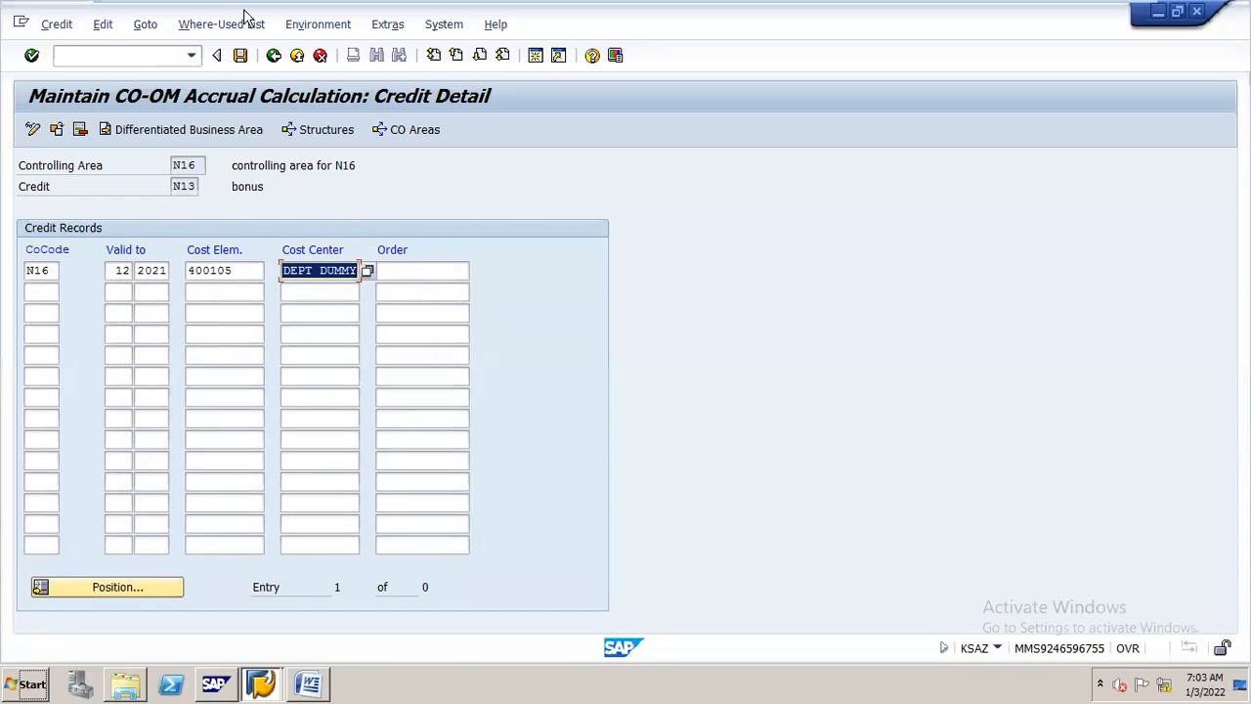
click(241, 57)
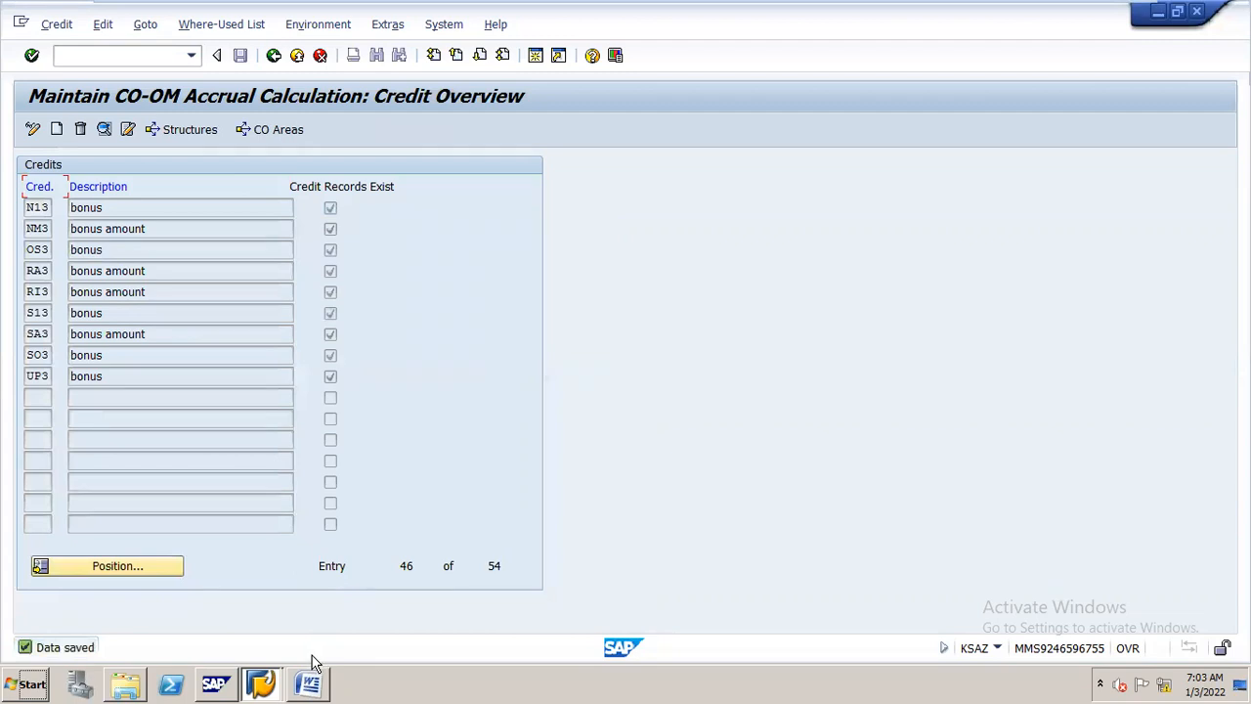
Switch to the Word notes and read section 4 on the CO number range for actual cost center accrual
click(308, 684)
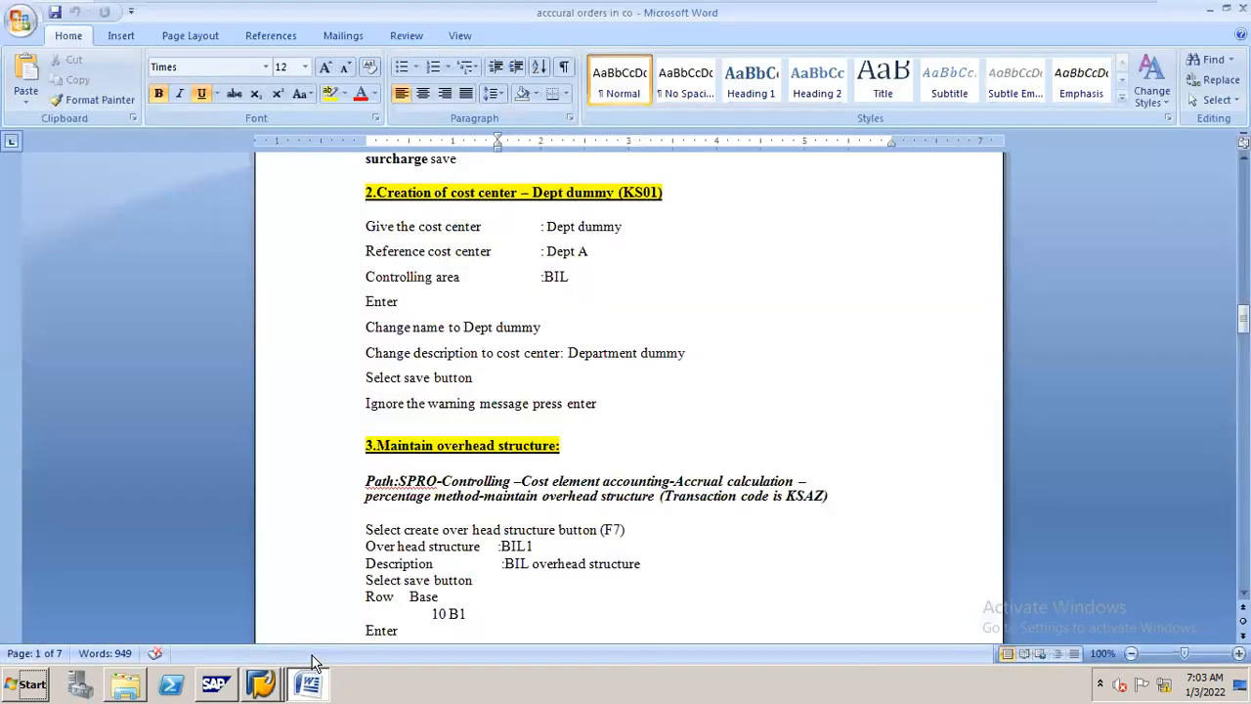
drag(1243, 319, 1243, 419)
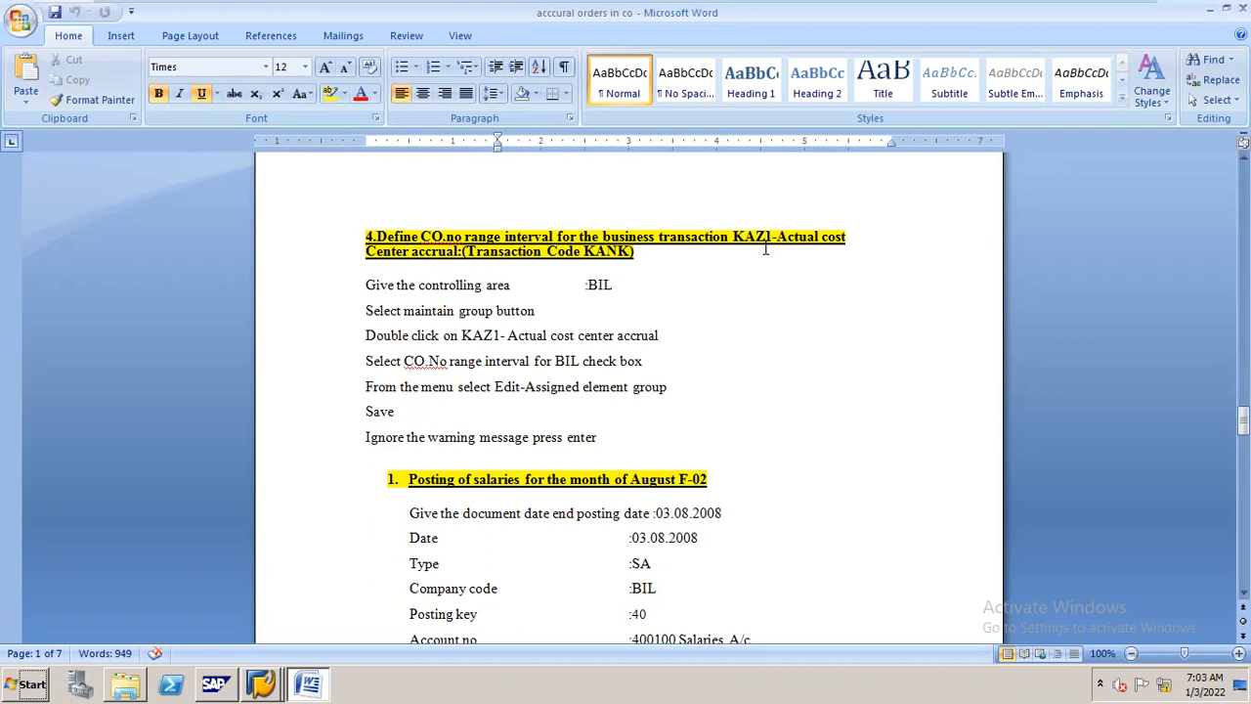
key(alt+Tab)
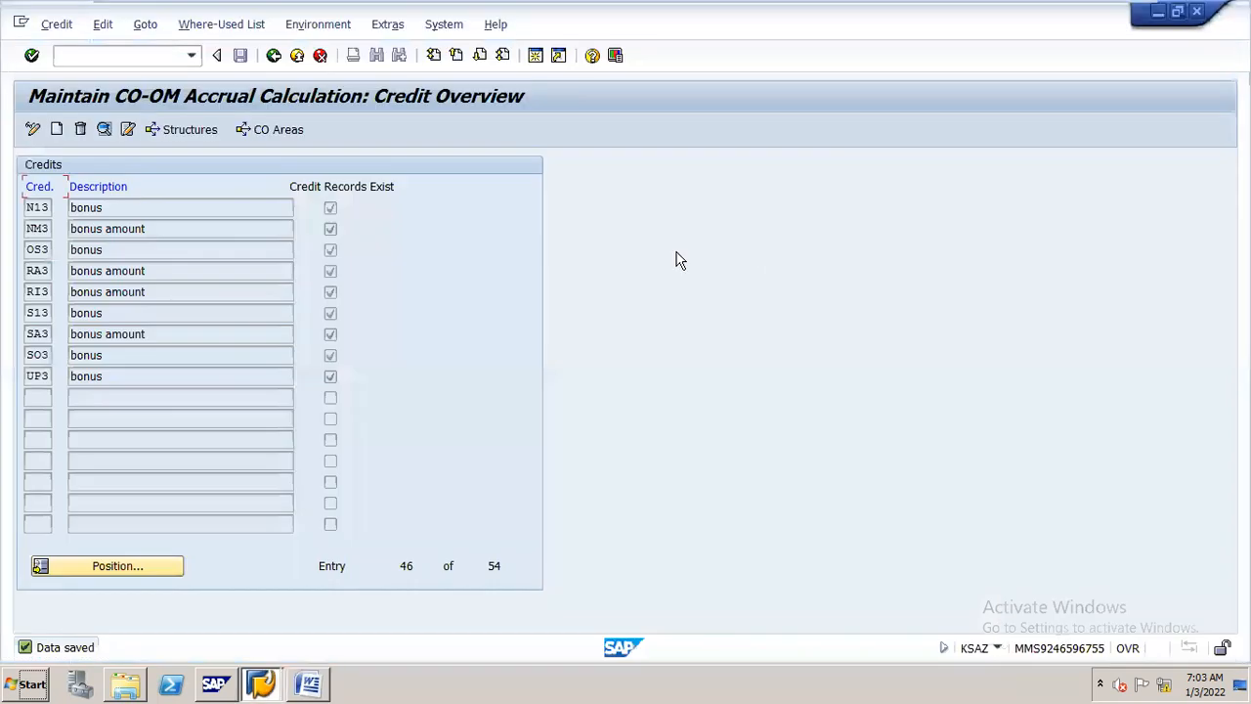
Return from the accrual calculation to the implementation guide and collapse the Cost Element Accounting branch
click(273, 55)
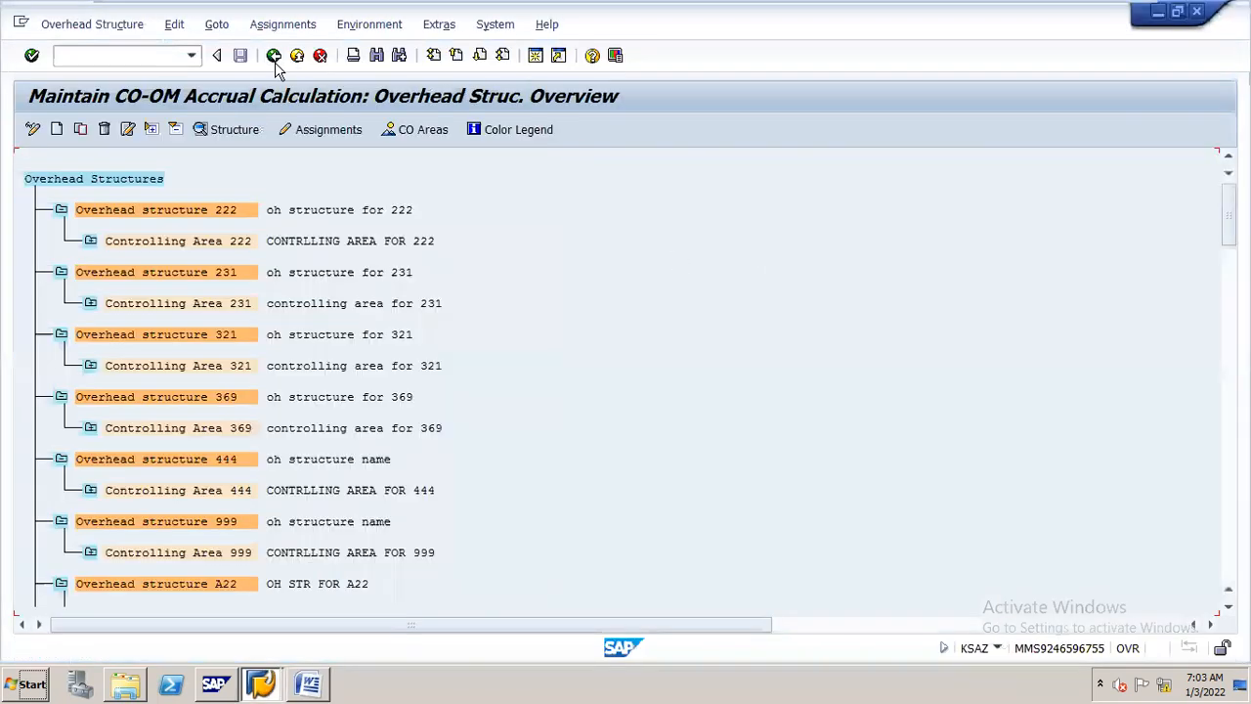
click(274, 56)
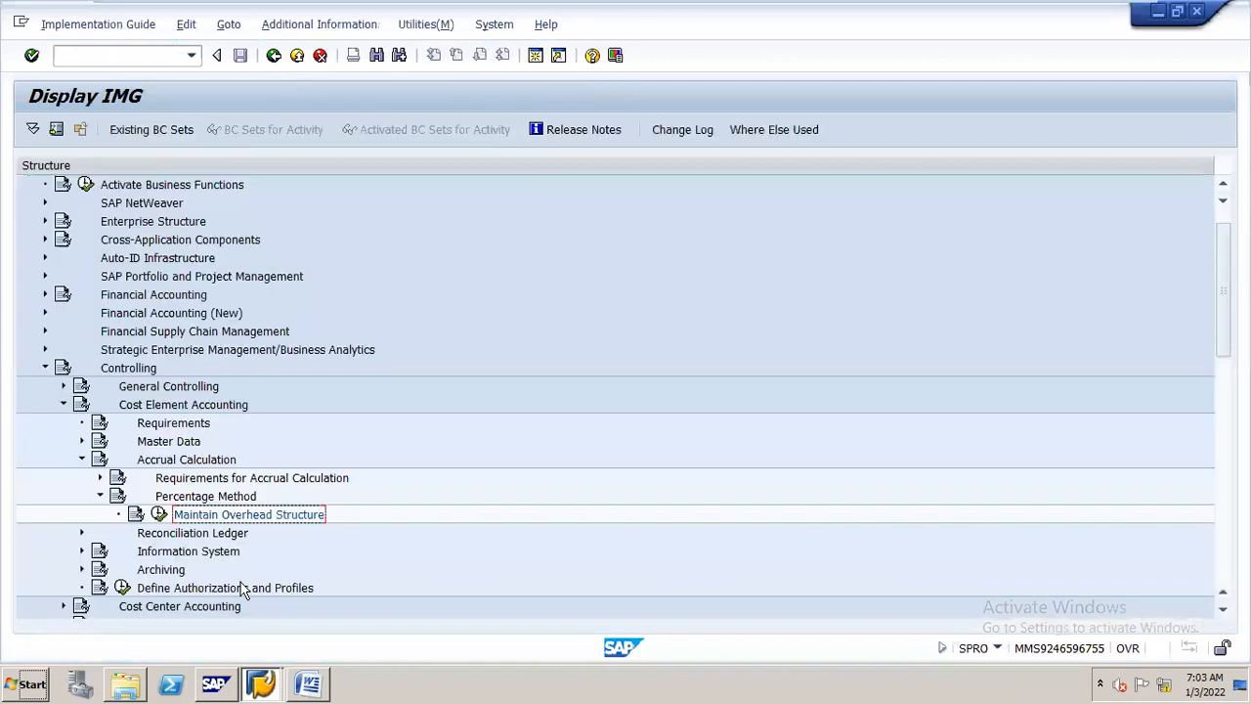
click(198, 461)
key(Left)
key(Left)
key(Left)
key(Up)
key(Left)
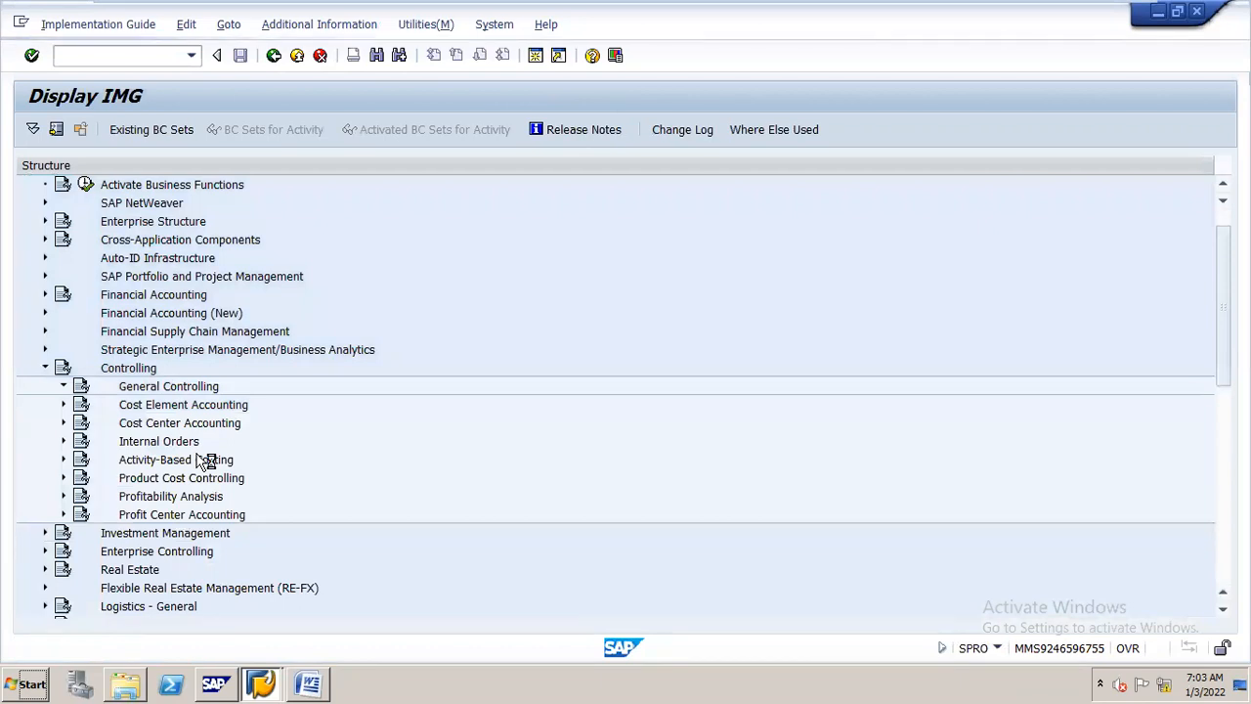
Open number range maintenance for CO documents from General Controlling in the implementation guide
key(Right)
key(Down)
key(Right)
key(Down)
key(Down)
key(Left)
key(Return)
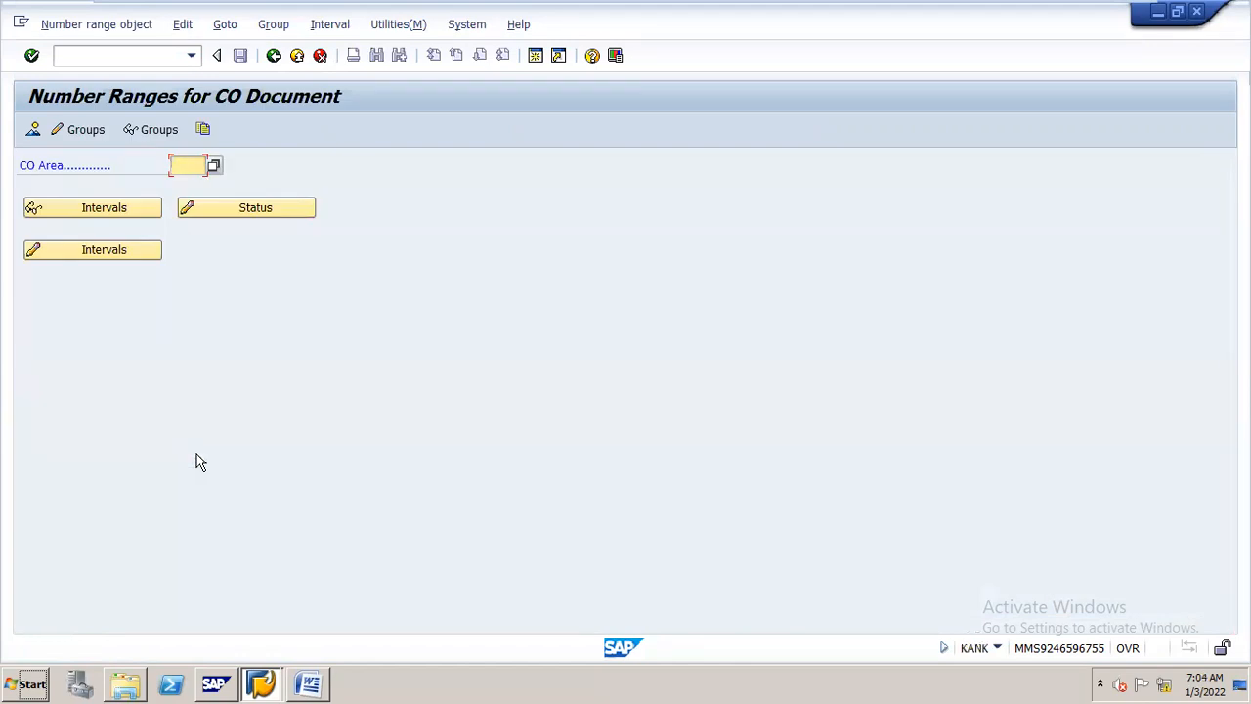
Open number range group maintenance for controlling area N16 and select the "co docuemnt number range" group
text(N16)
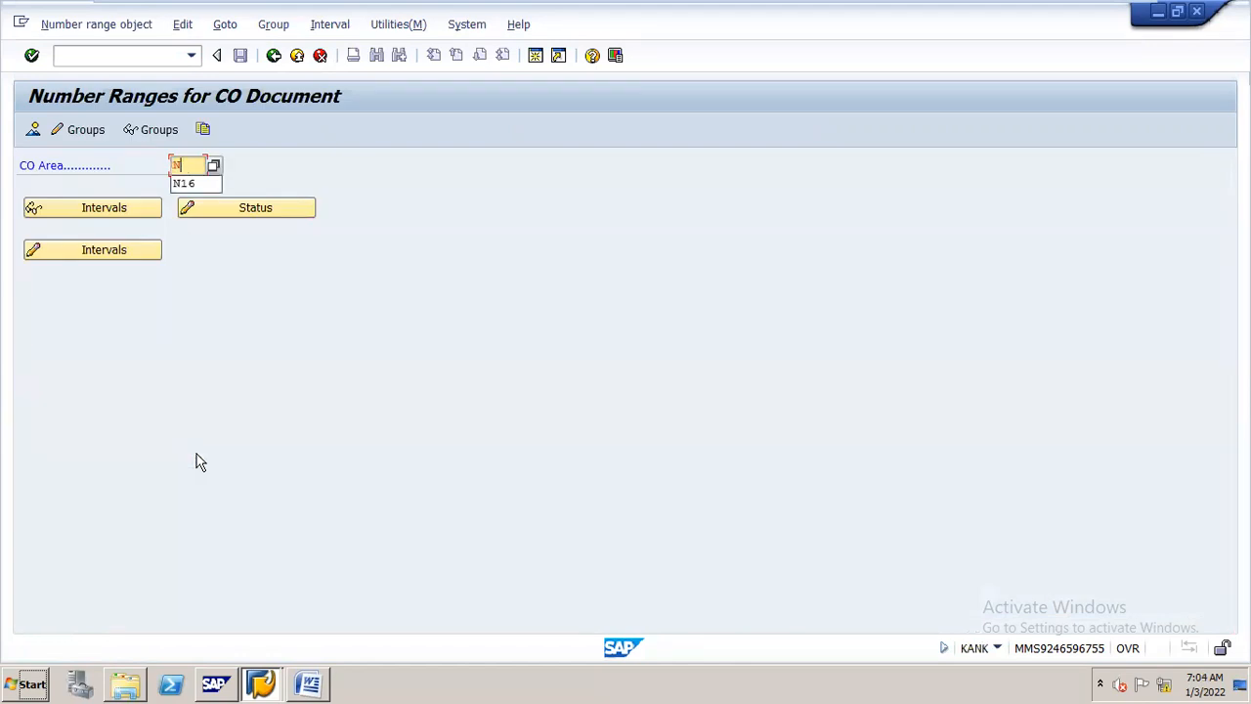
click(63, 131)
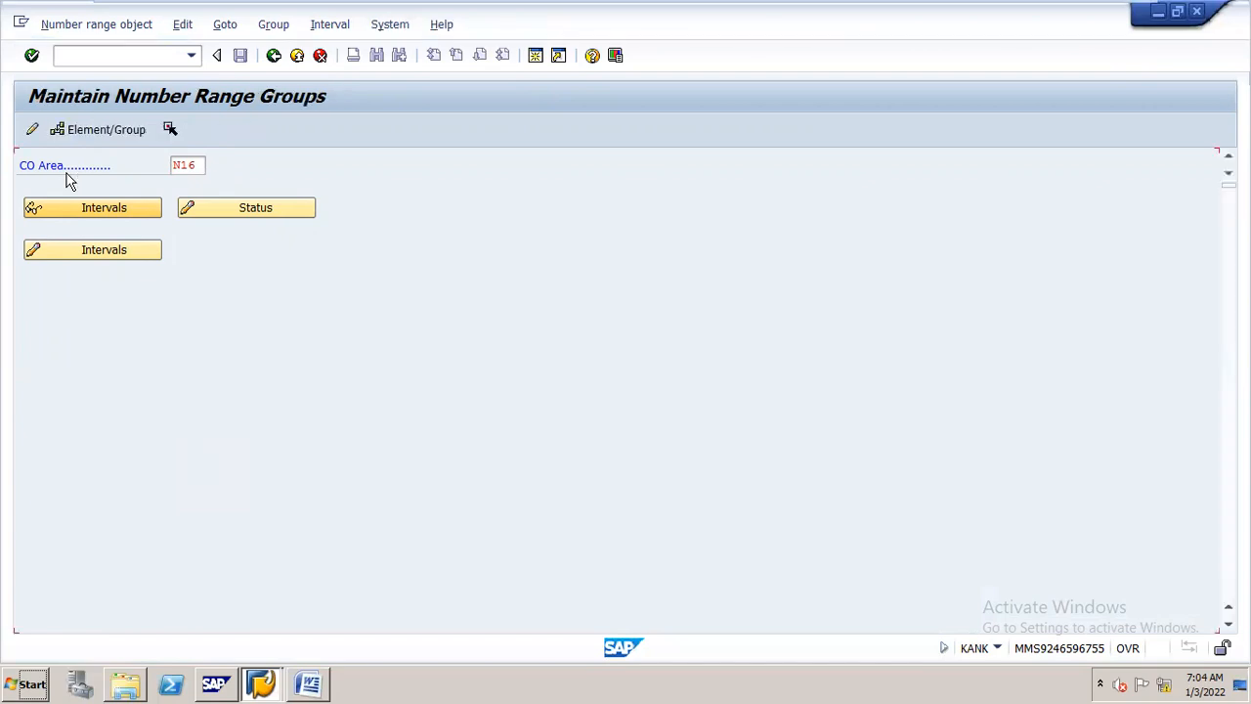
click(22, 240)
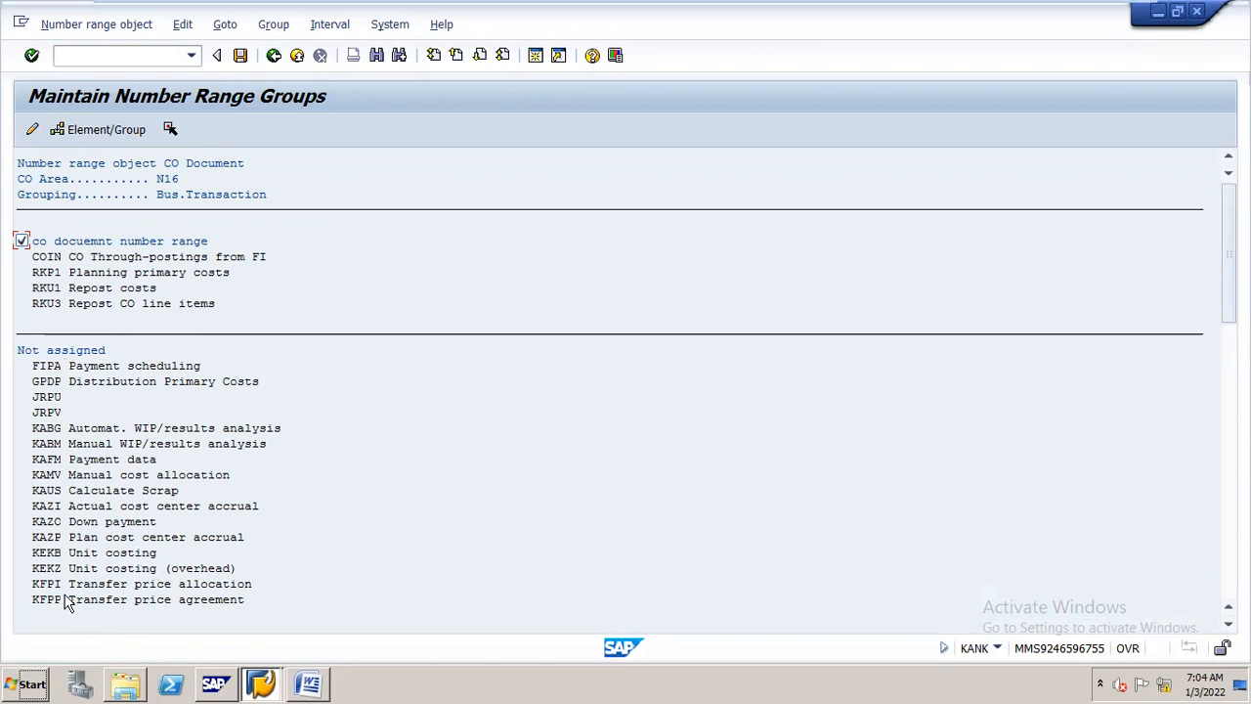
Search the number range groups for business transaction KAZI
click(375, 56)
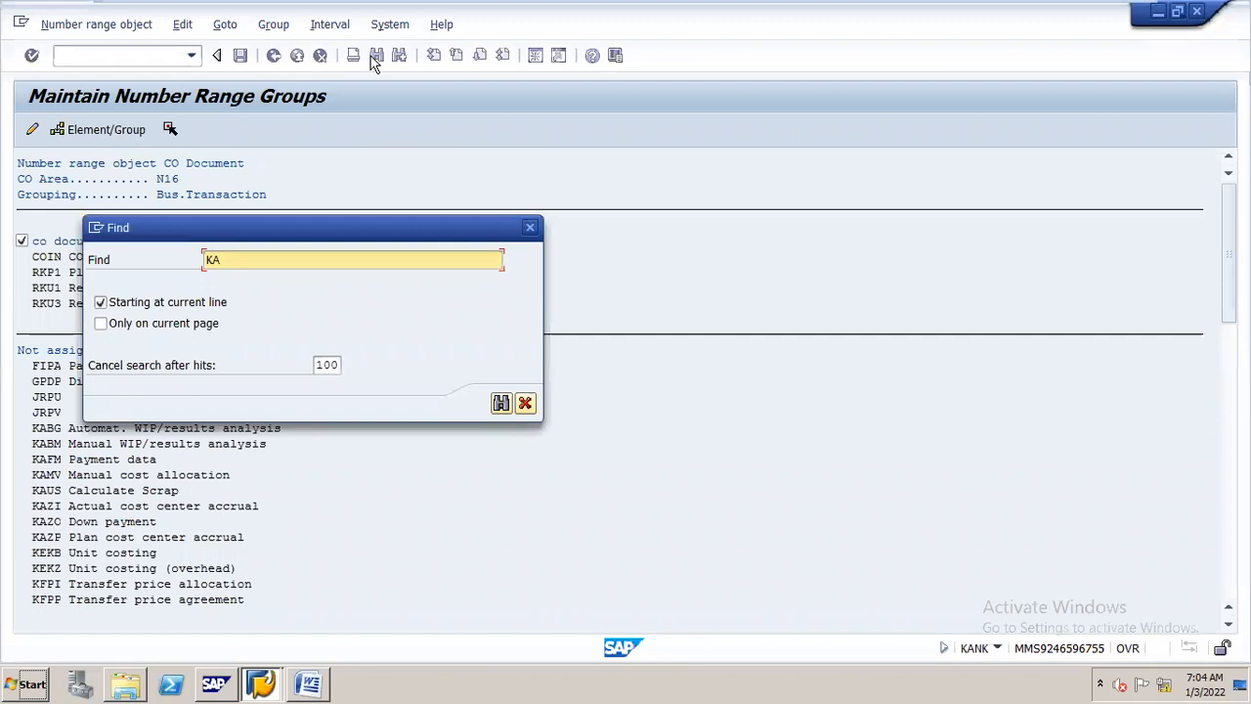
key(Return)
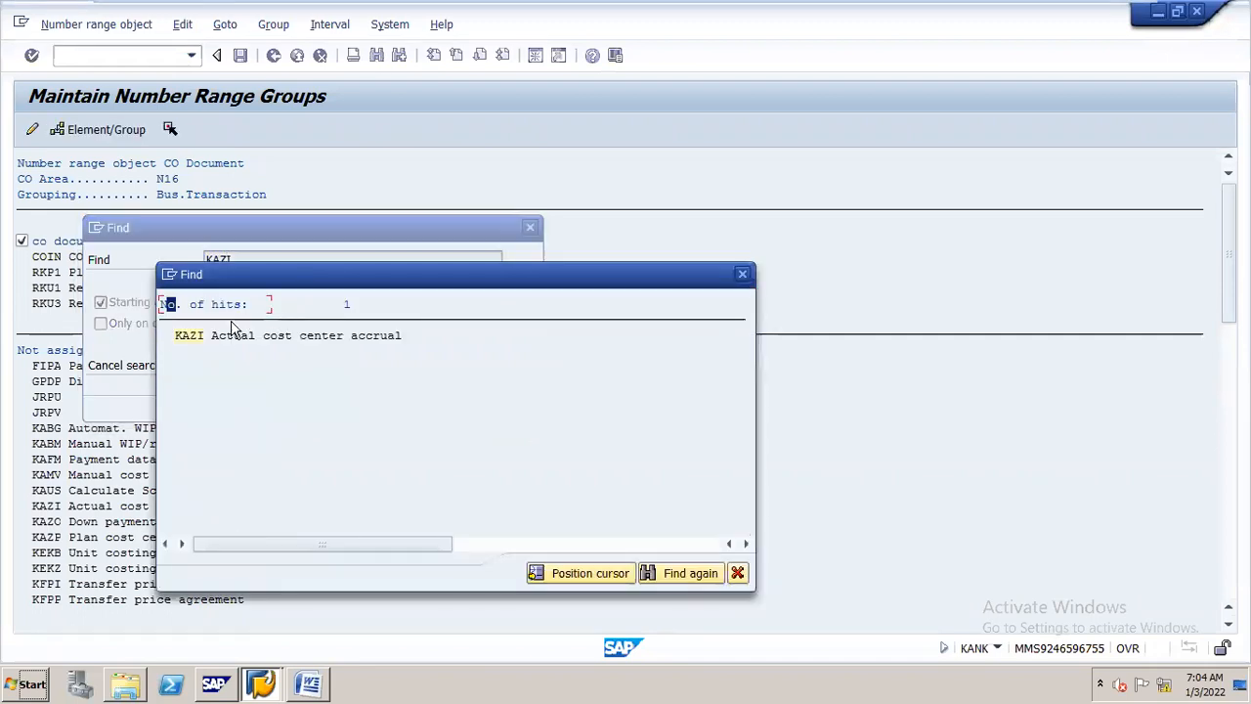
click(195, 342)
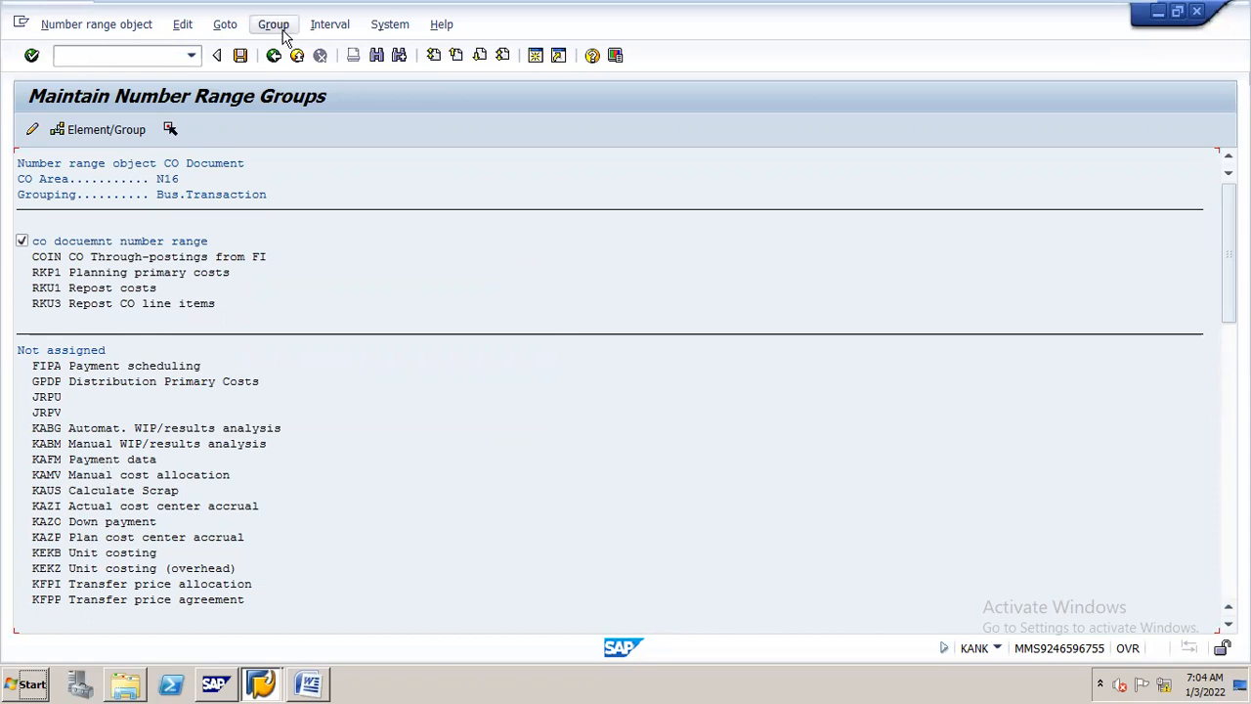
click(376, 56)
key(Return)
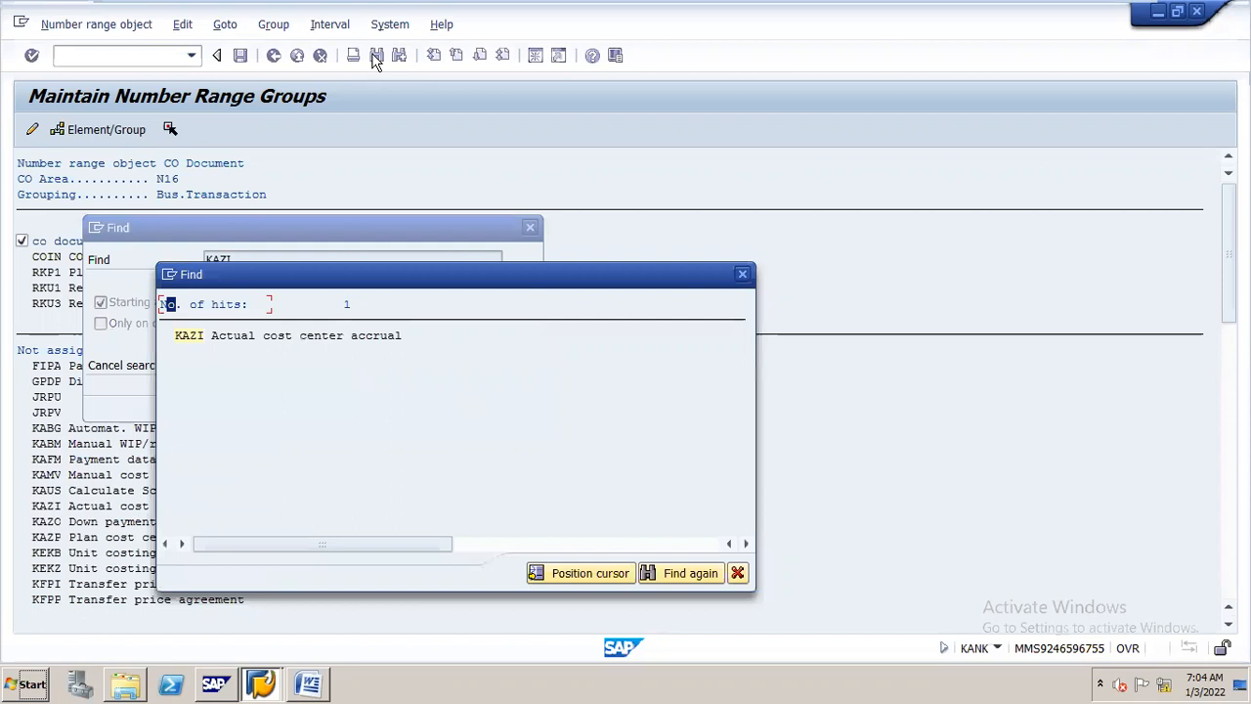
click(251, 336)
click(187, 344)
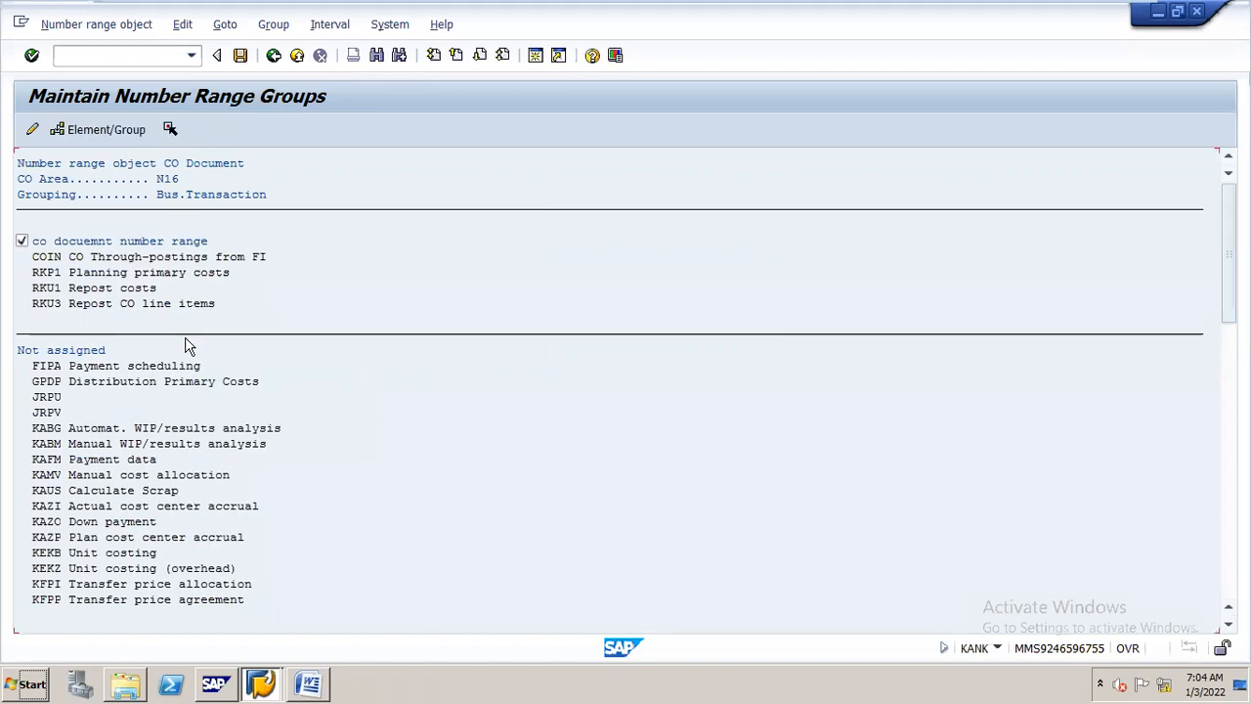
Assign KAZI Actual cost center accrual to the "co docuemnt number range" group and save the change
click(48, 507)
click(182, 24)
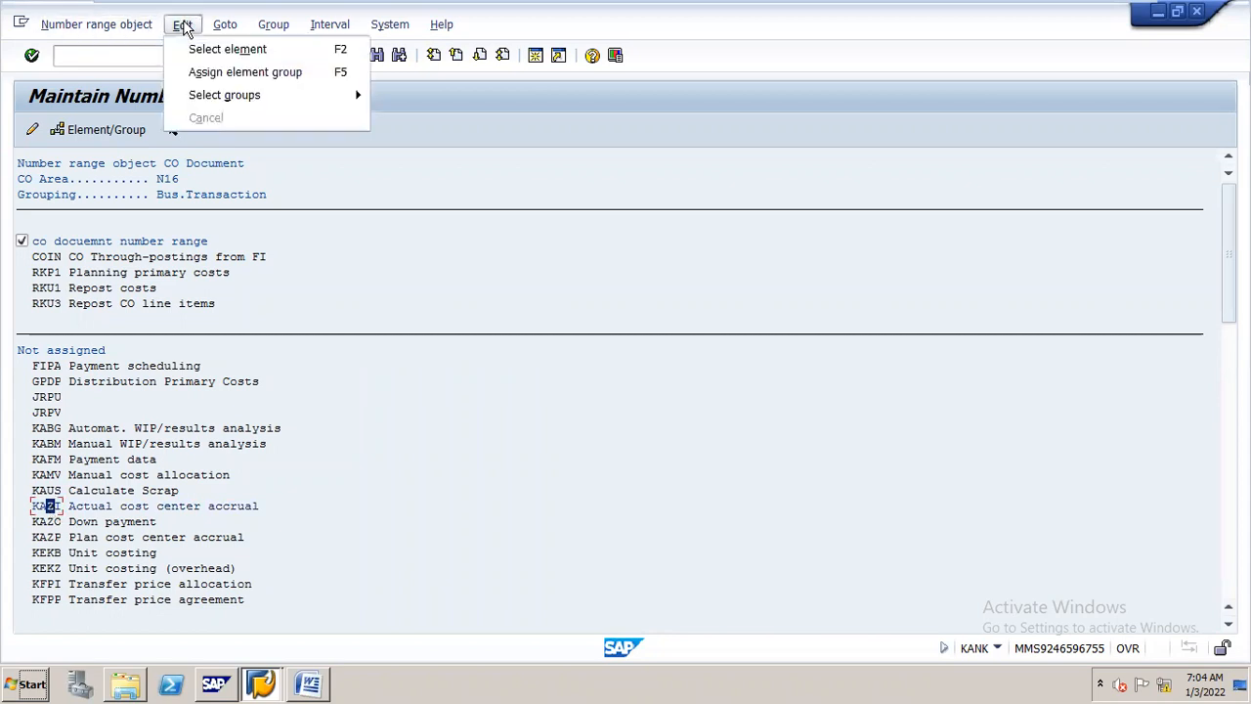
click(195, 75)
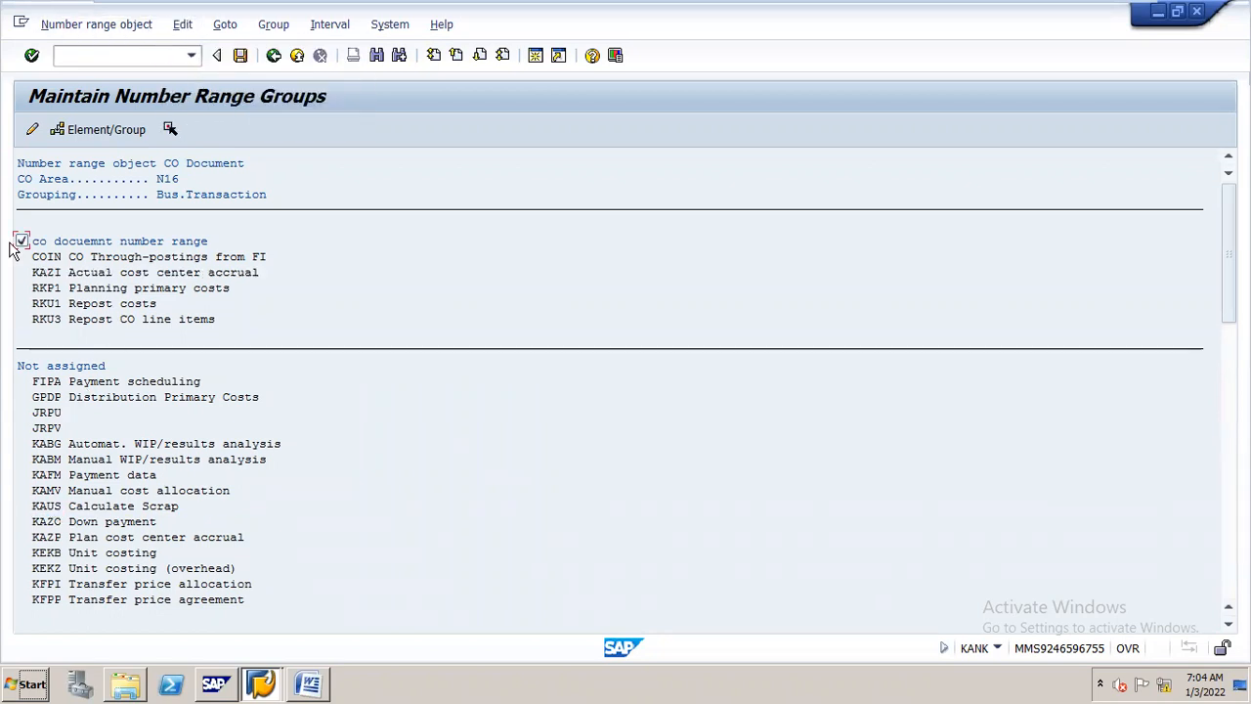
click(239, 55)
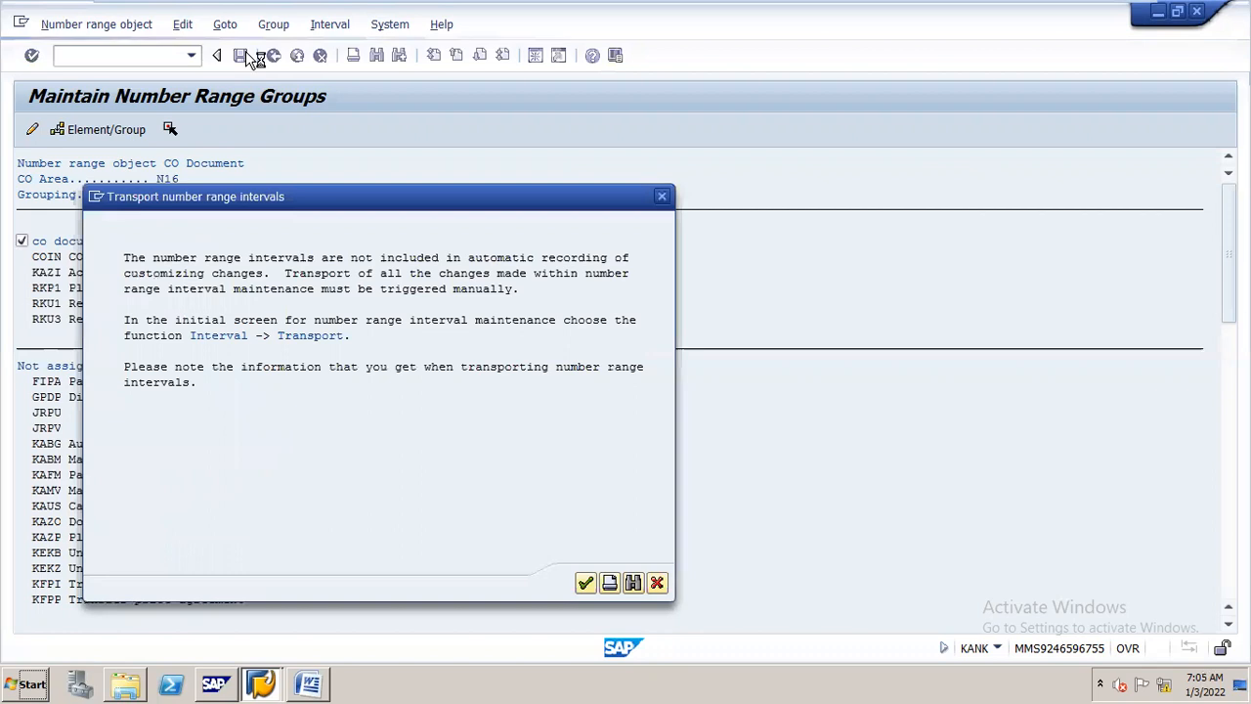
key(Return)
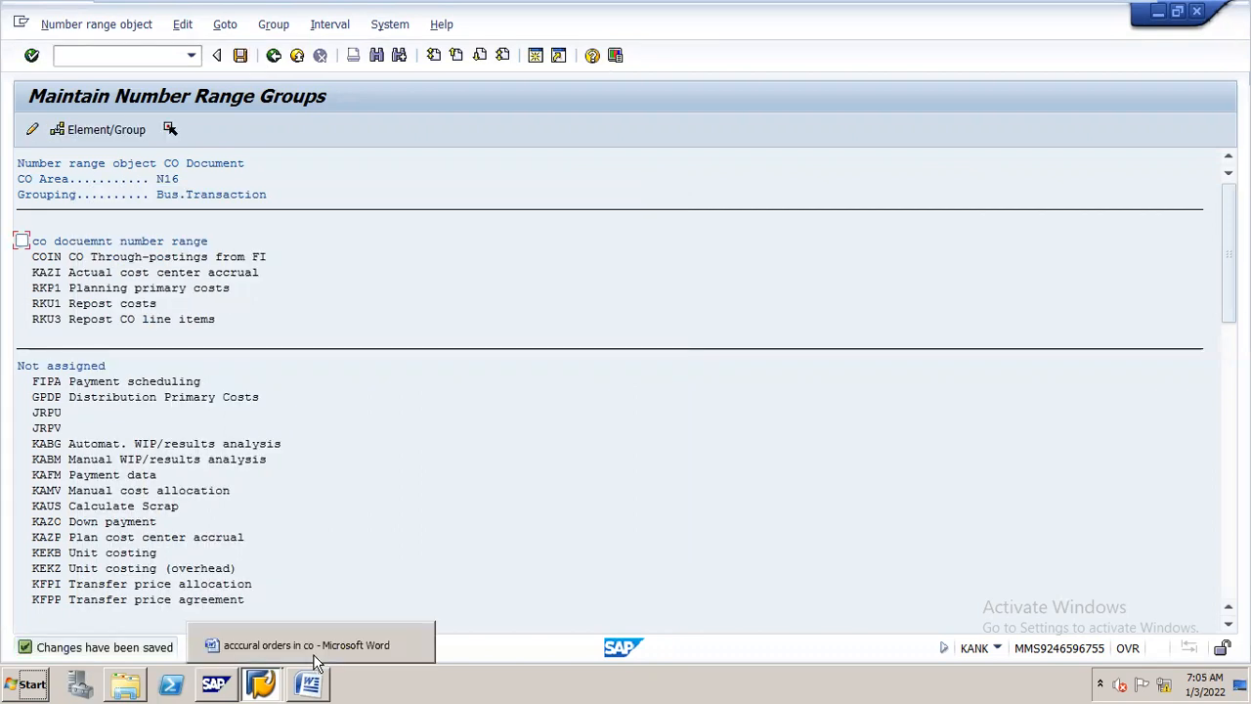
Review the salary posting instructions (F-02) in the Word document "acccural orders in co", then return to SAP
click(314, 663)
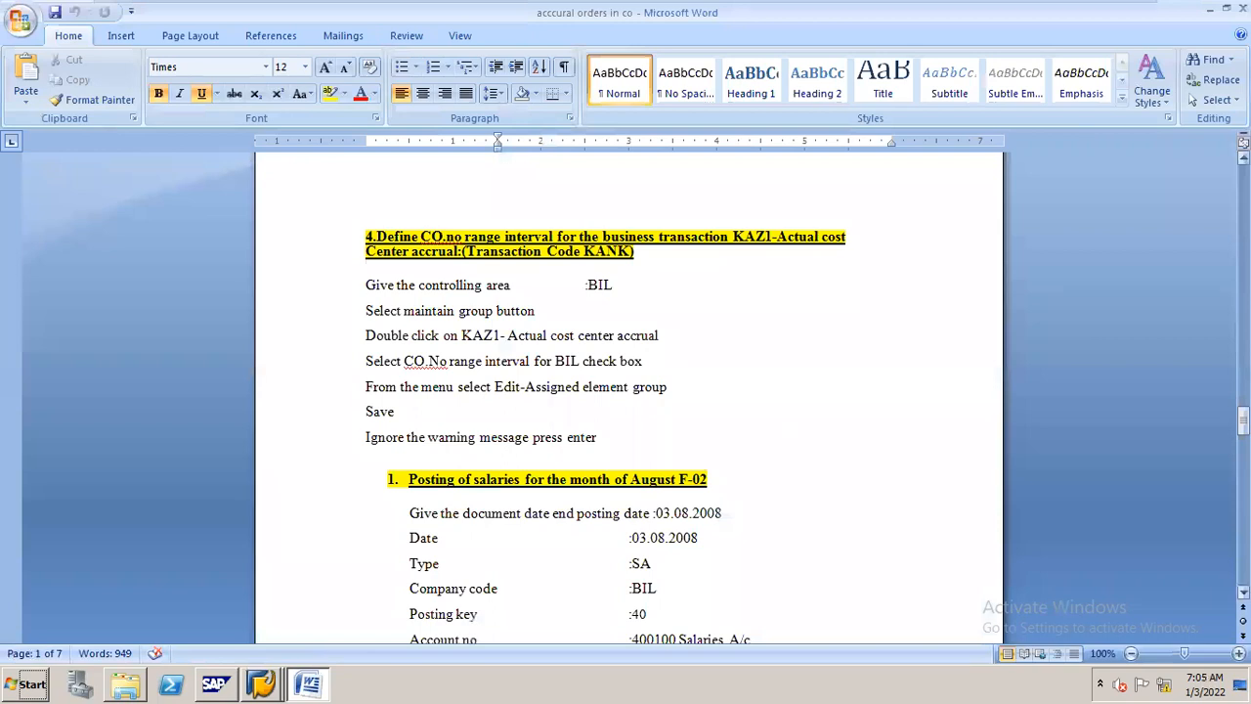
scroll(626, 391, down, 5)
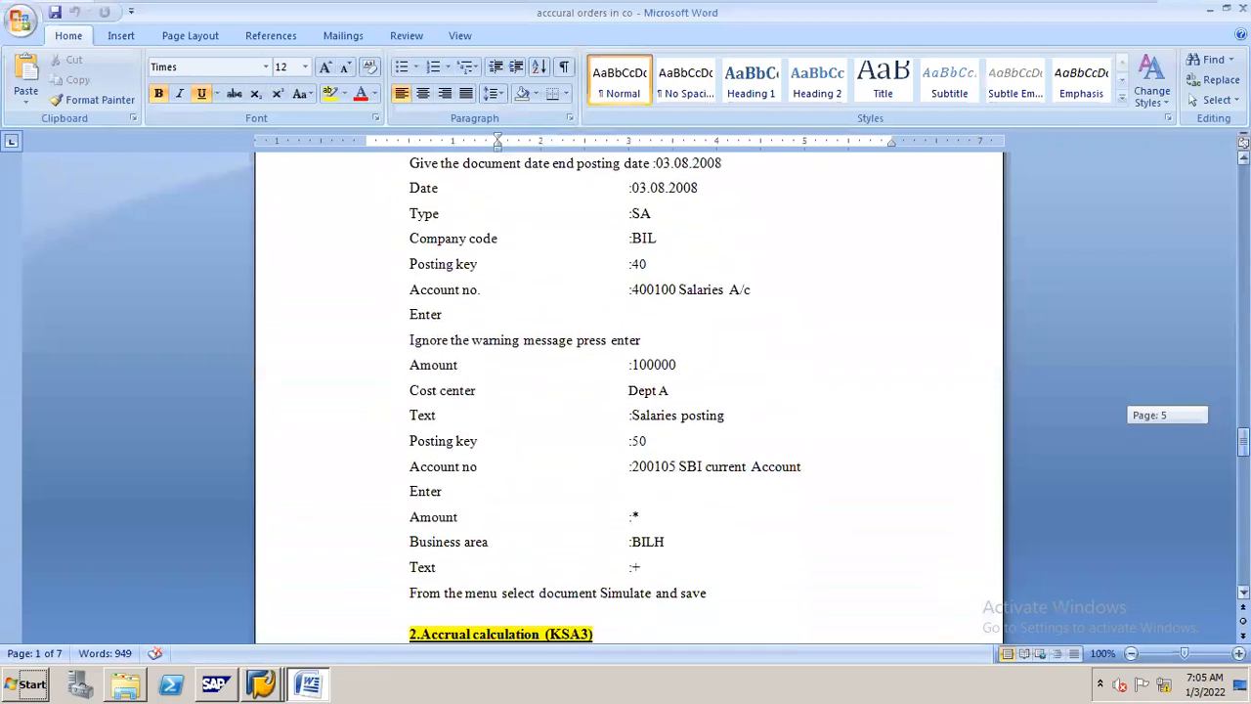
scroll(625, 391, up, 5)
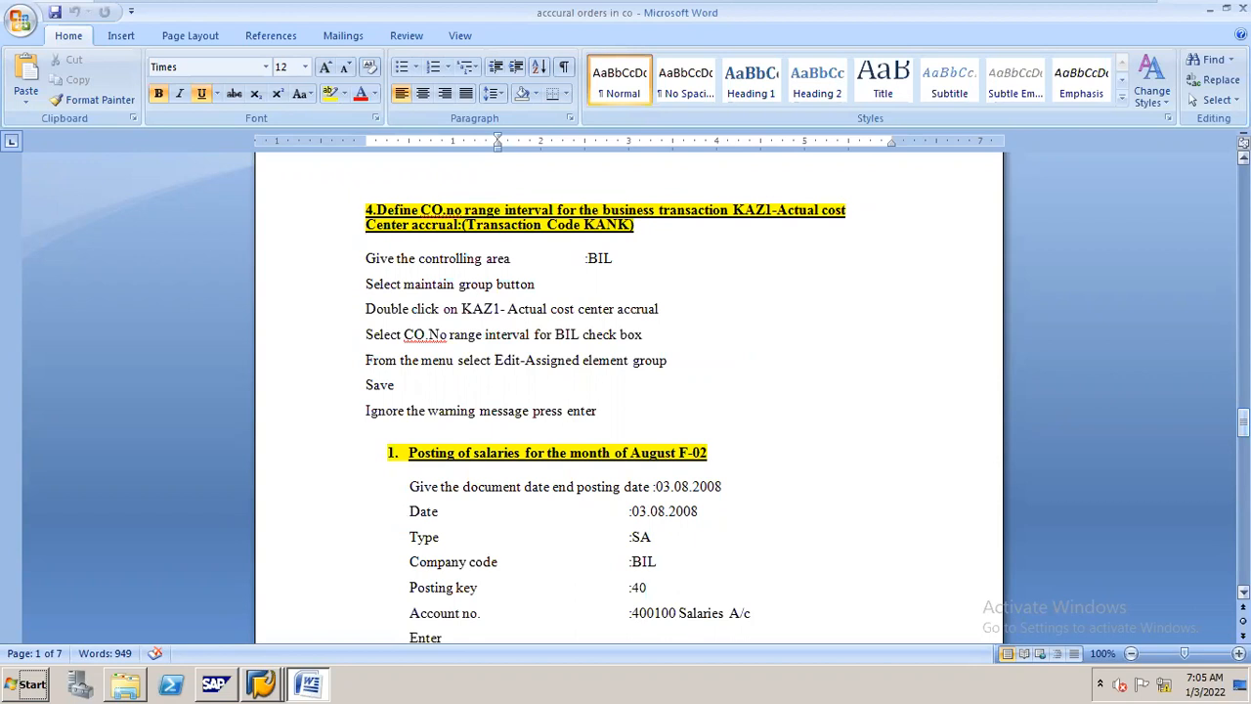
click(265, 676)
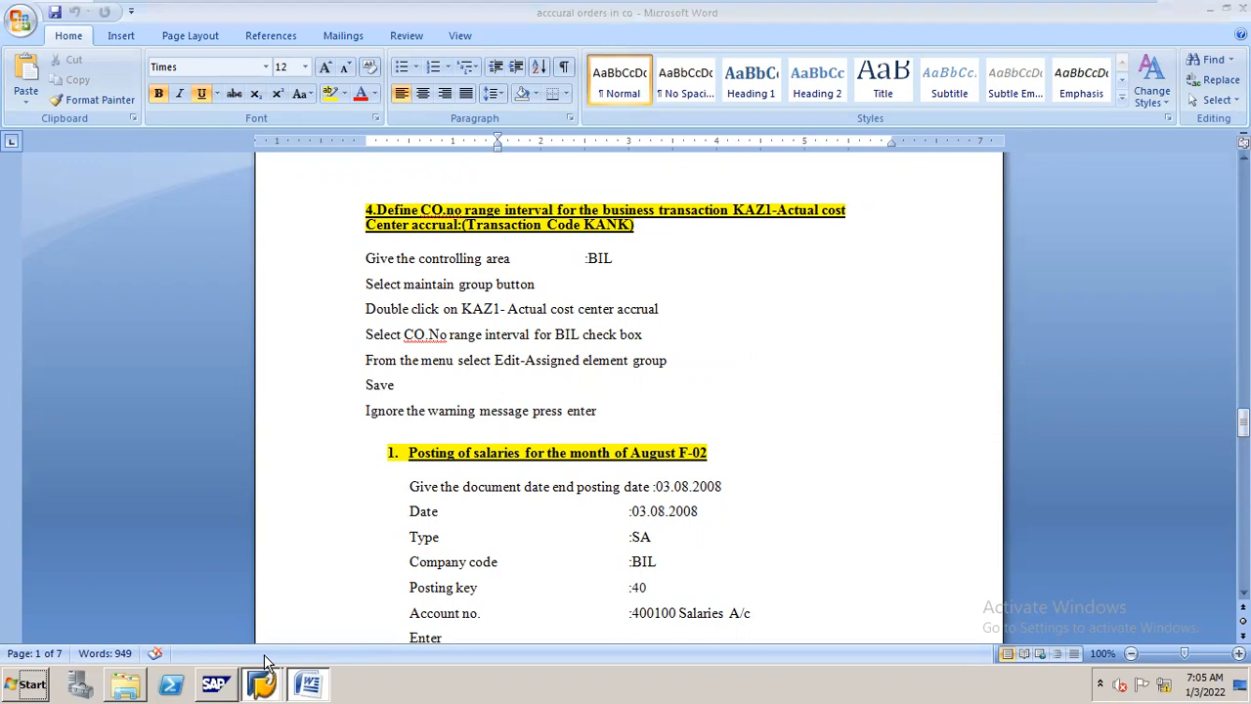
click(289, 644)
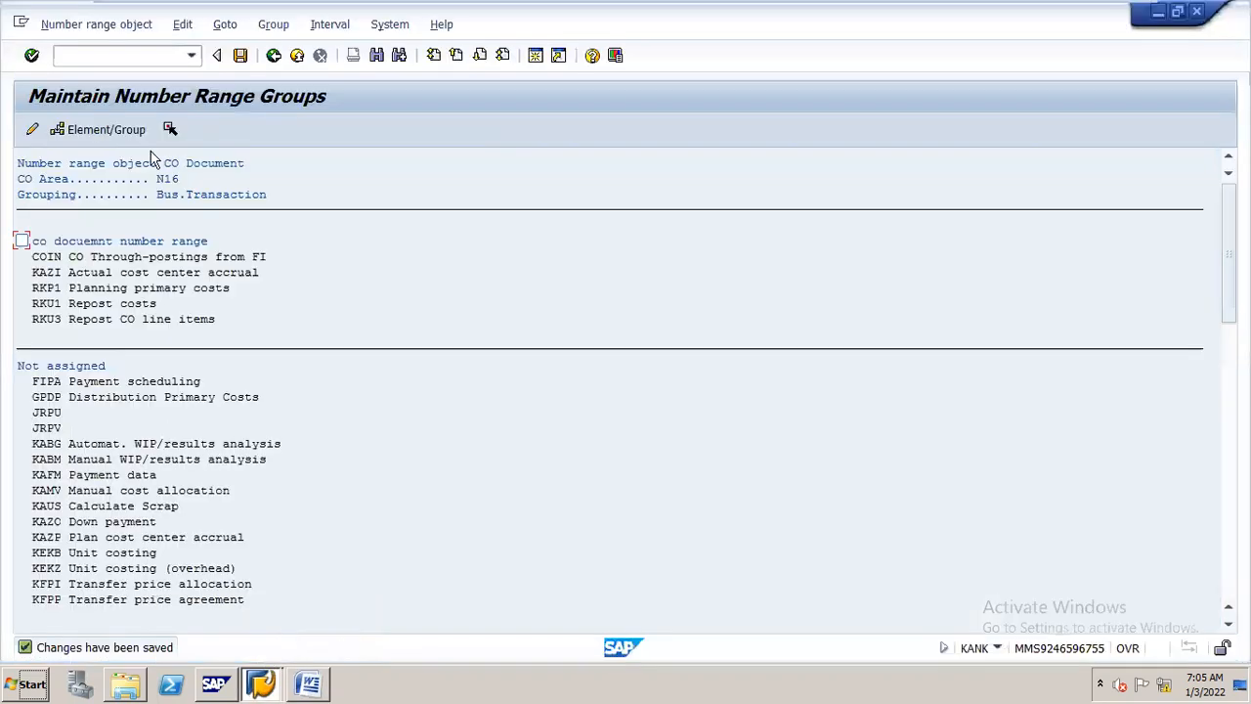
Run transaction KSB1 for cost center DEPT M with no cost element restriction, for postings from 01.01.2022 to 31.01.2022
click(181, 55)
text(/NKSB)
key(Return)
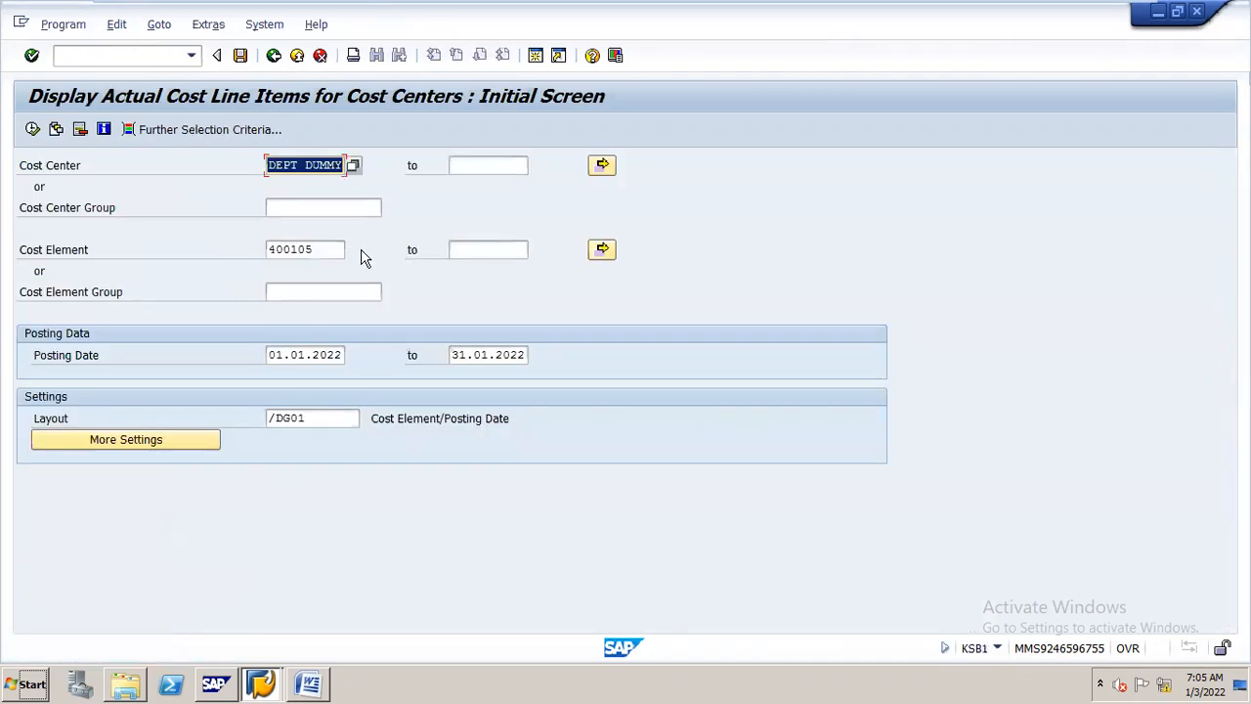
text(DEPT)
click(314, 199)
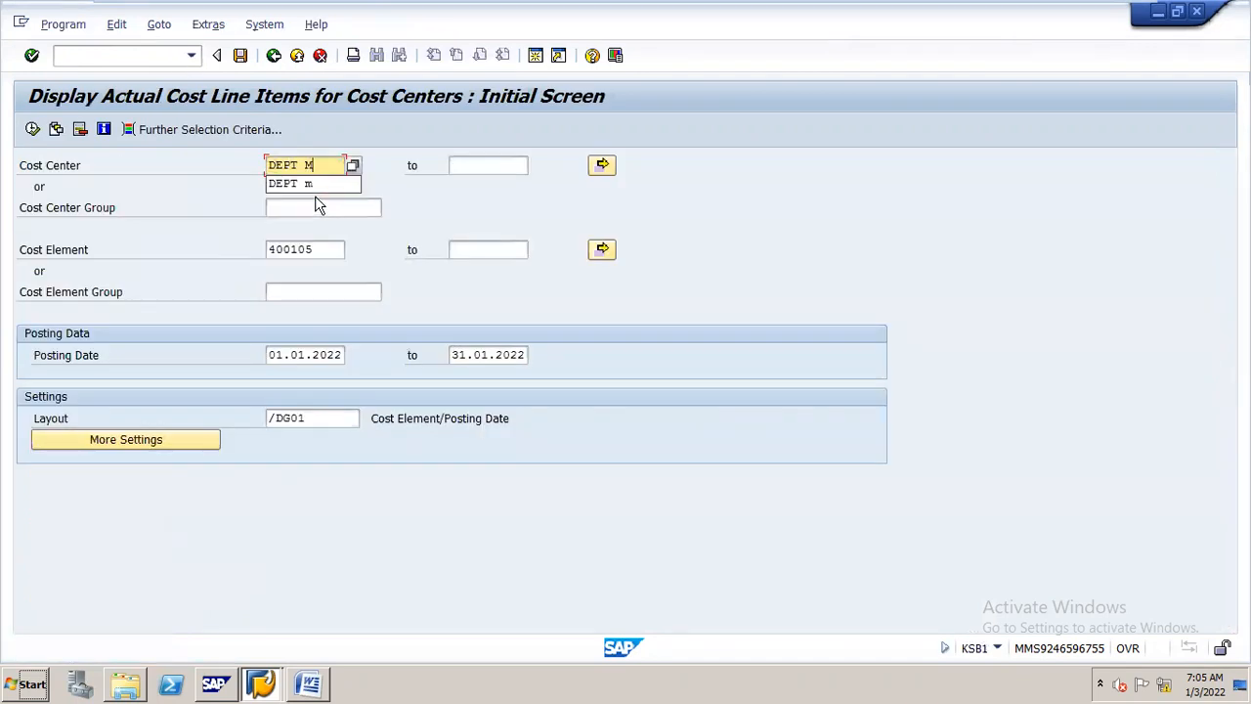
click(327, 246)
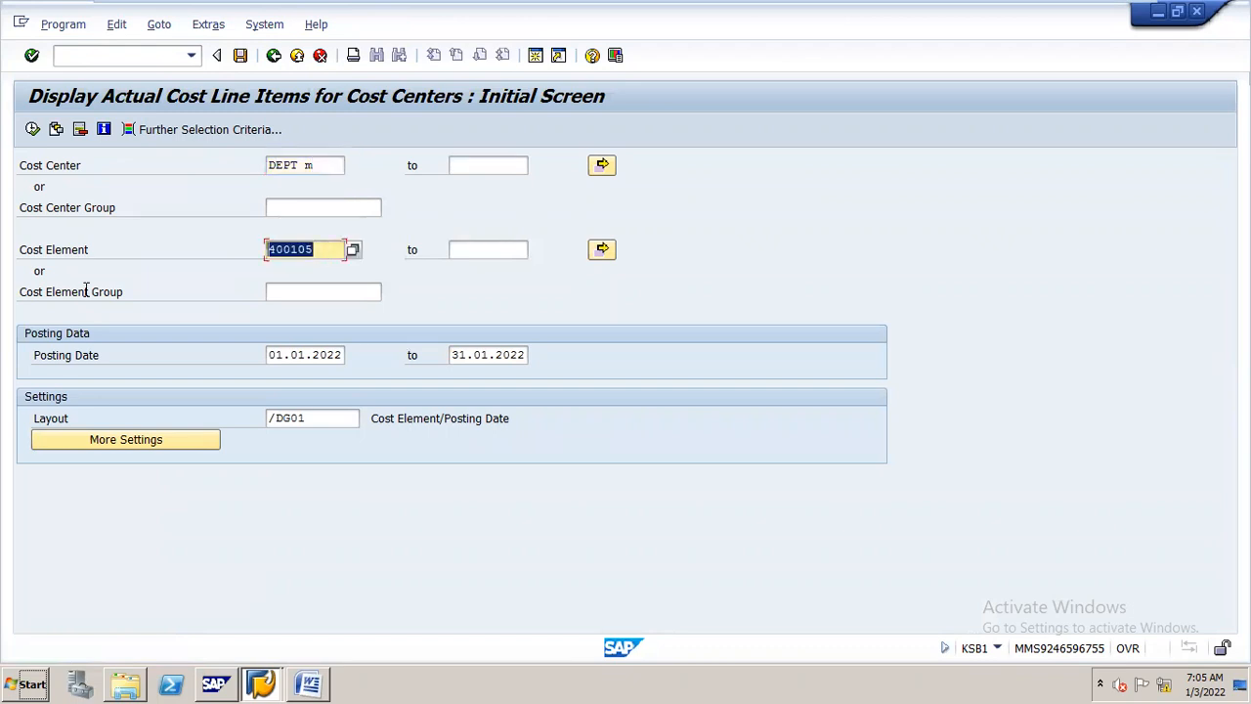
key(Delete)
click(762, 263)
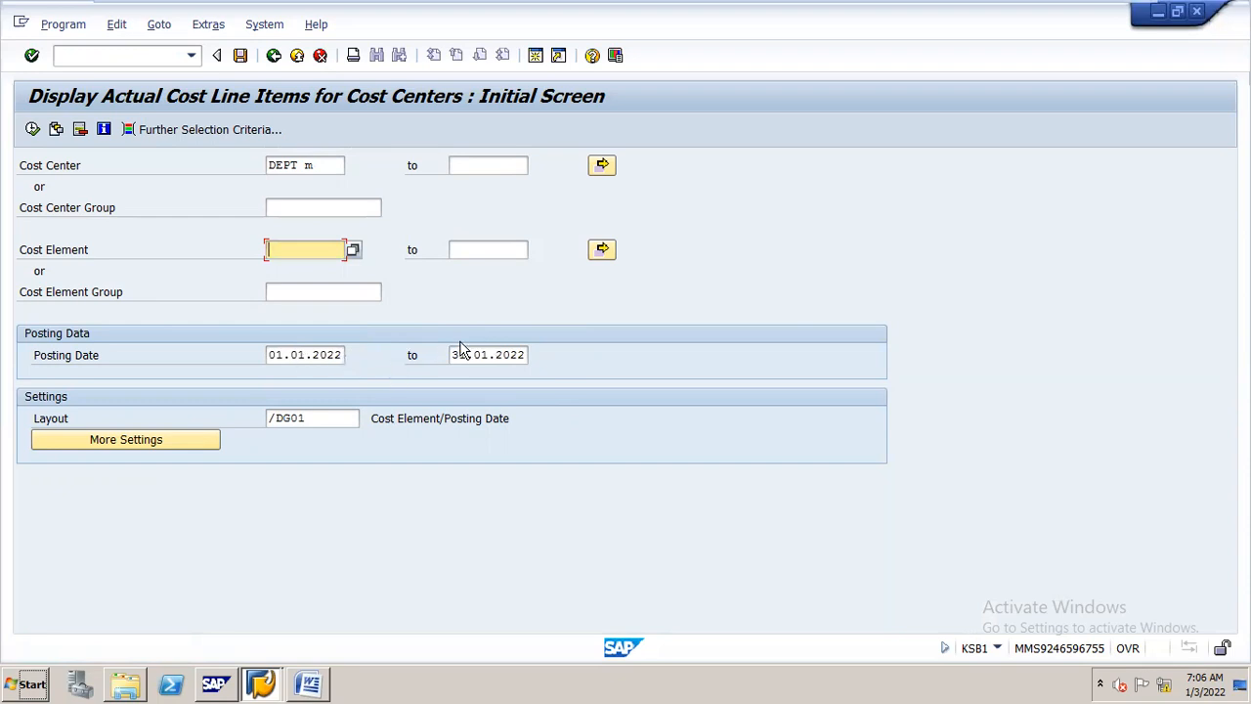
click(32, 130)
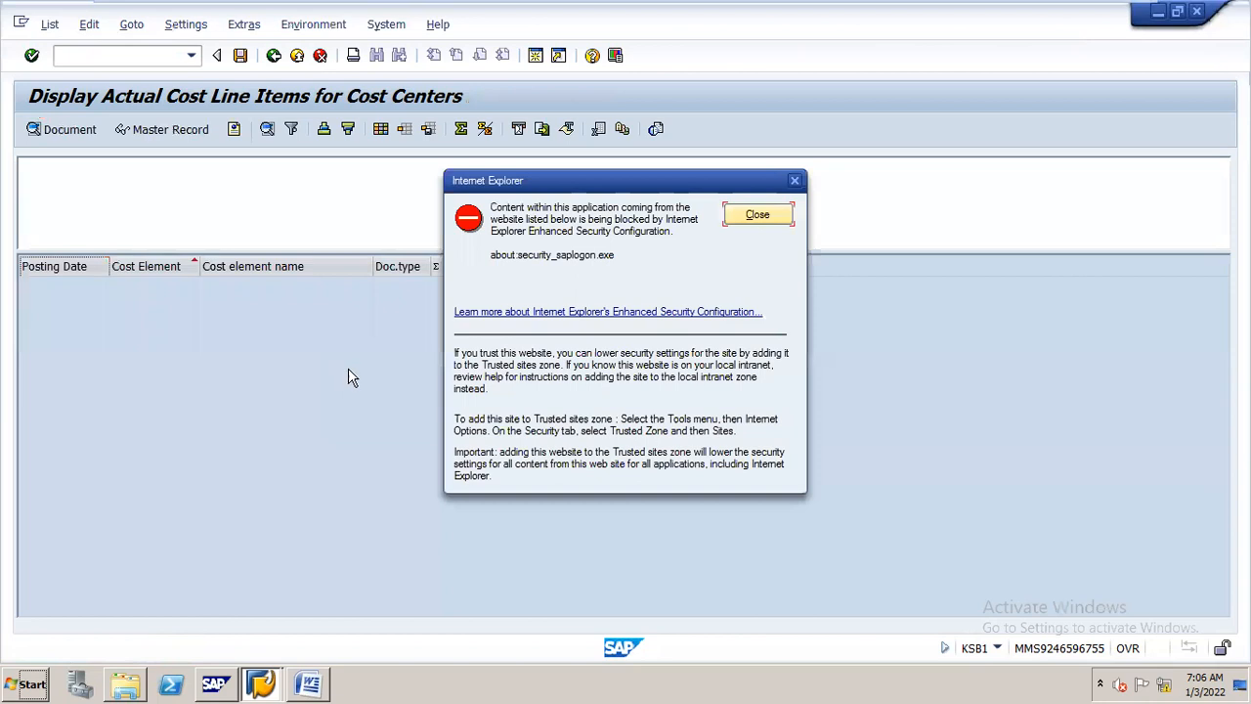
click(780, 215)
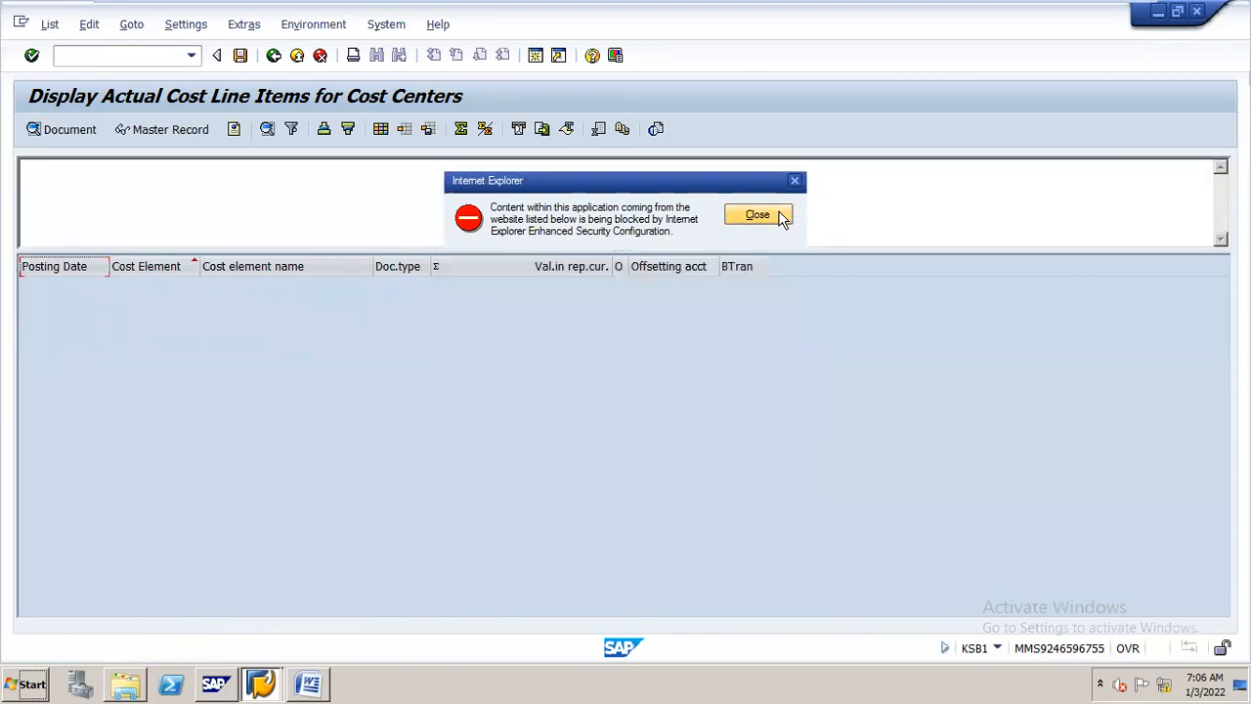
Set the start of the posting date range to 01.12.2021 and display DEPT M's actual line items again
click(274, 55)
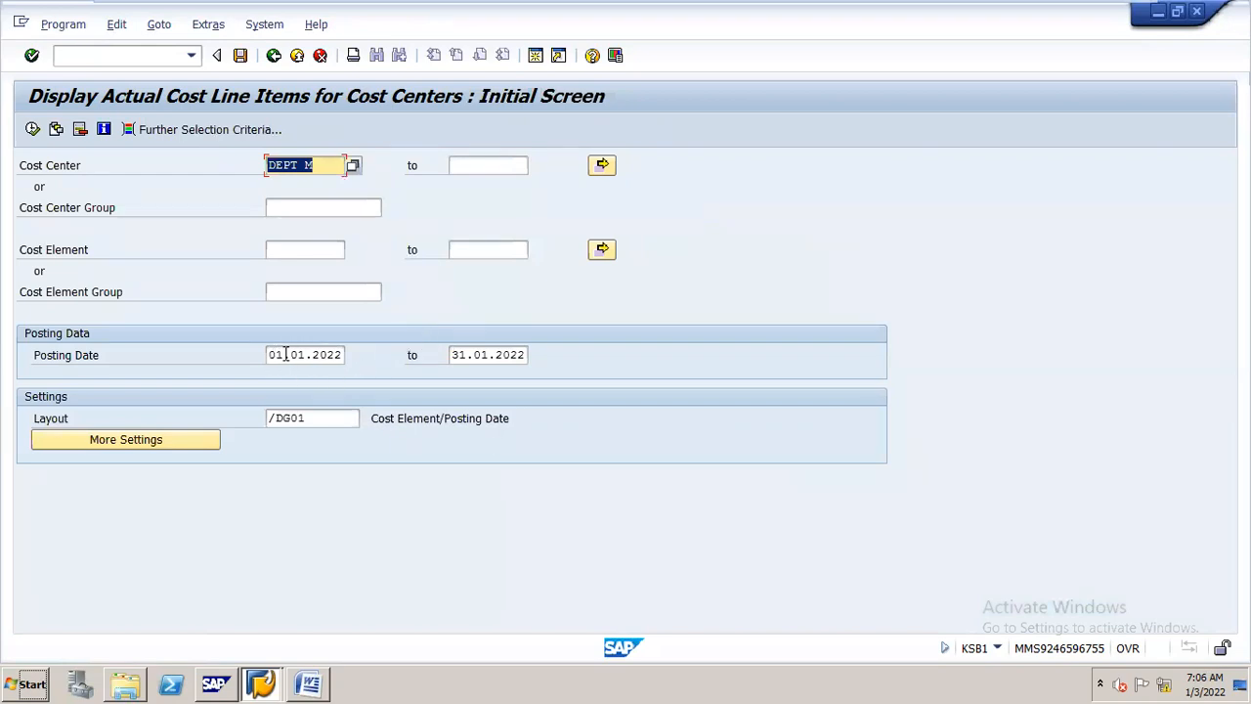
double_click(276, 354)
text(01.)
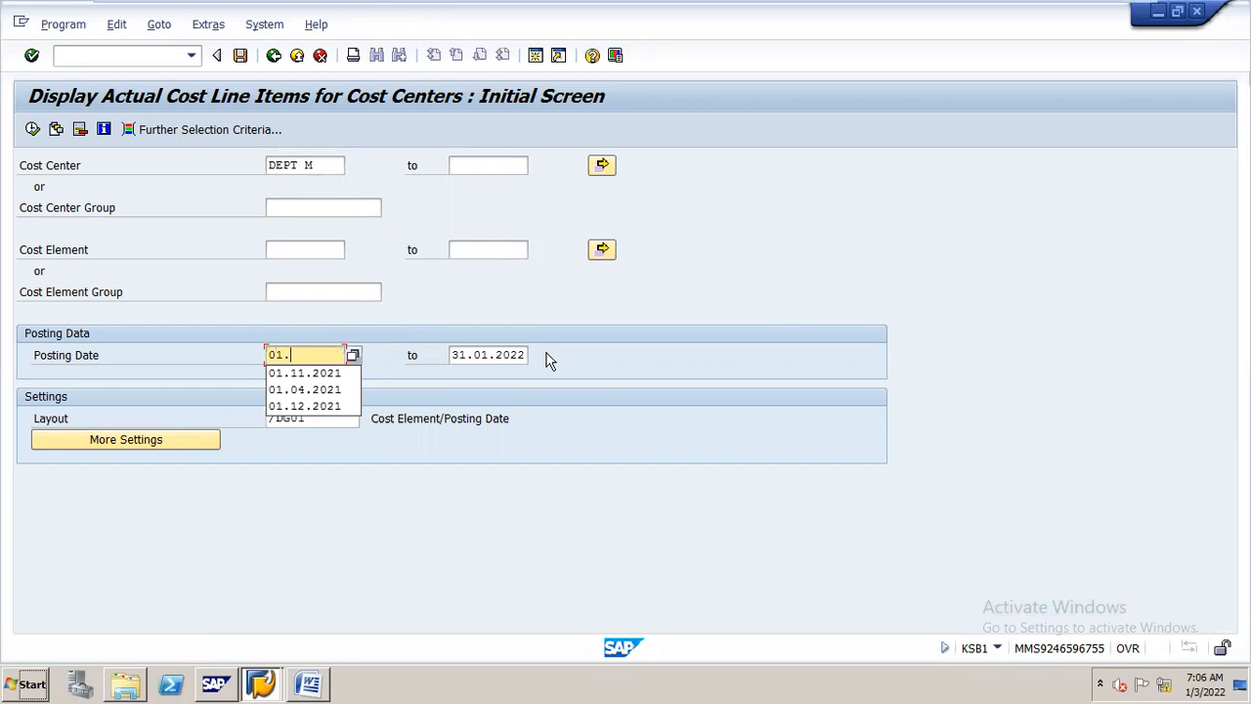
text(20)
key(BackSpace)
text(12.2021)
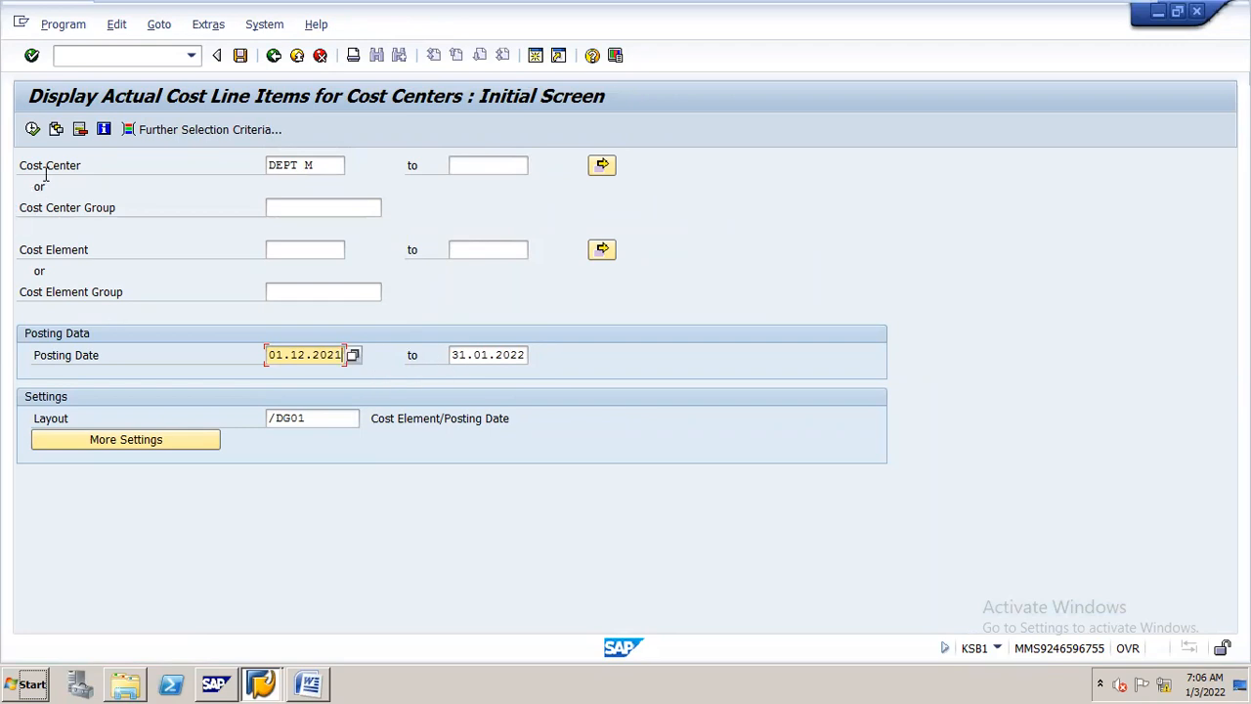
click(32, 129)
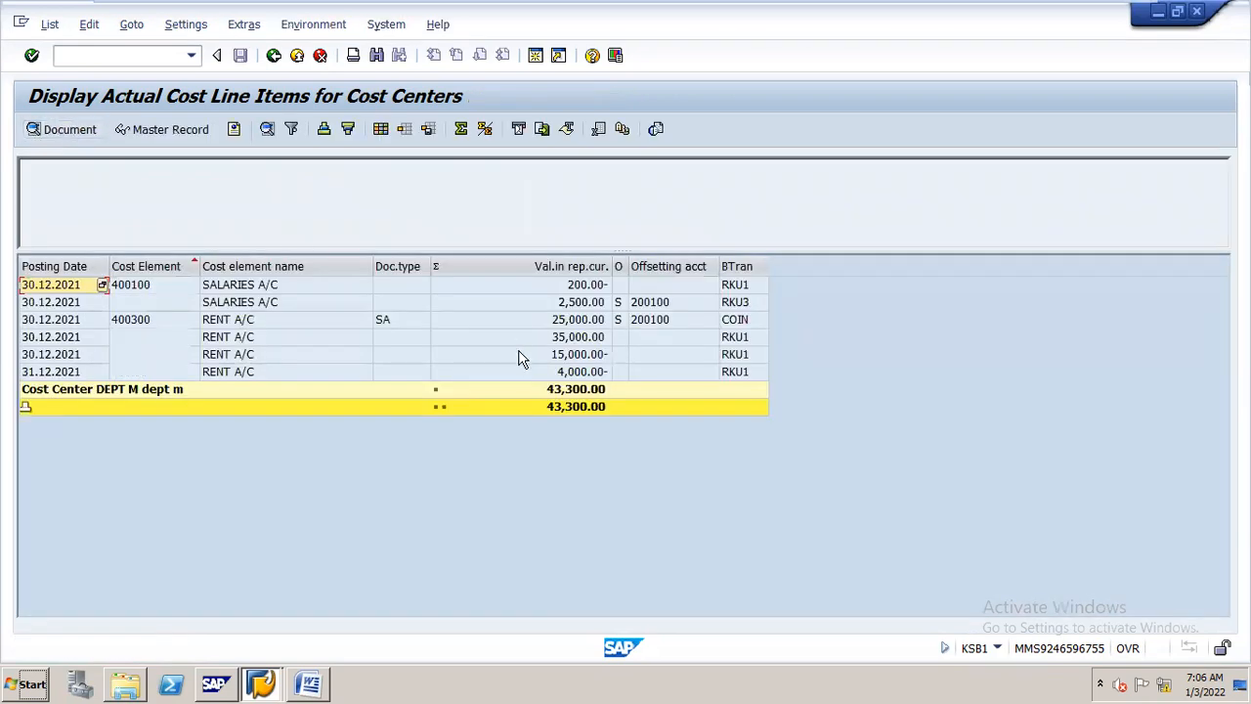
Set the start of the posting date range back to 01.01.2022 and rerun the DEPT M line item report
click(274, 56)
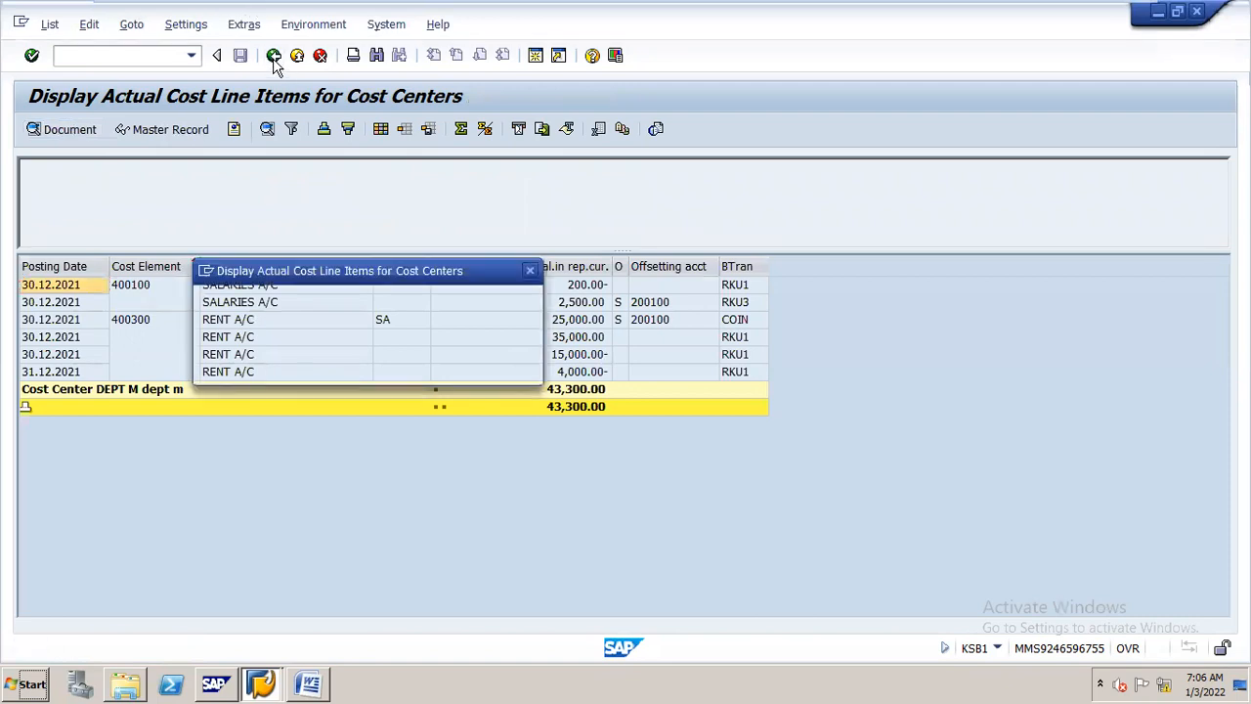
click(283, 367)
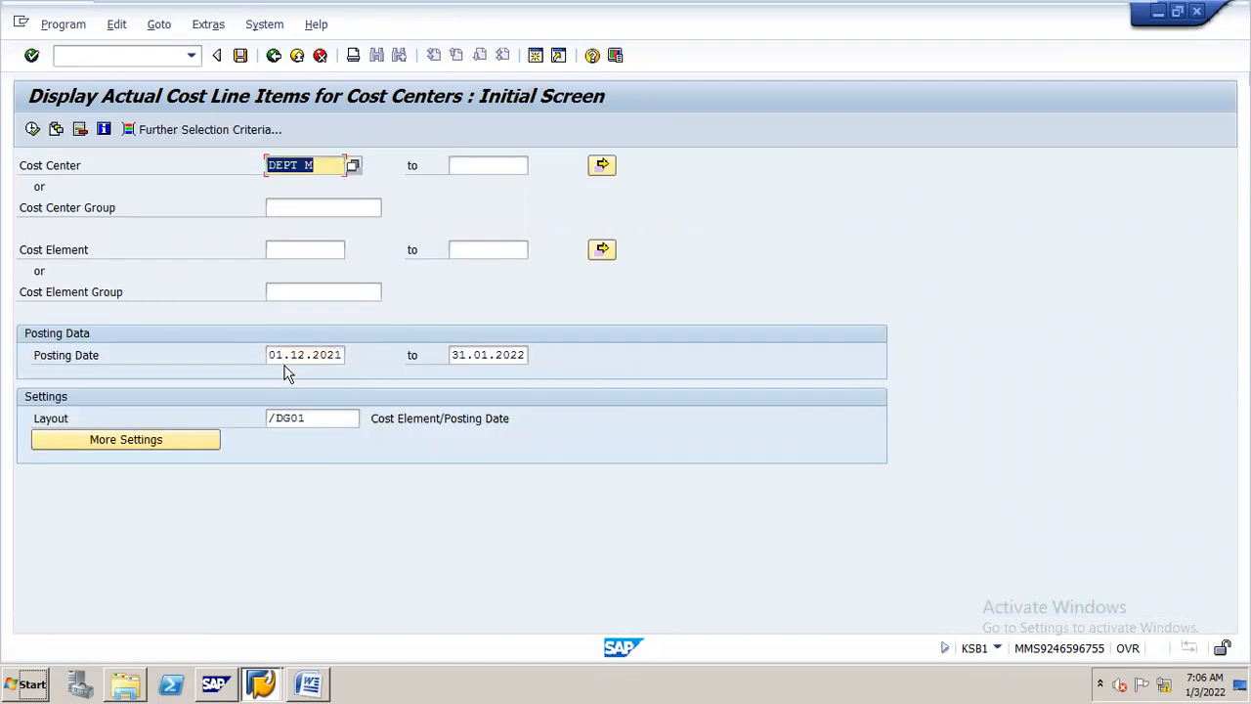
drag(271, 355, 427, 354)
text(0)
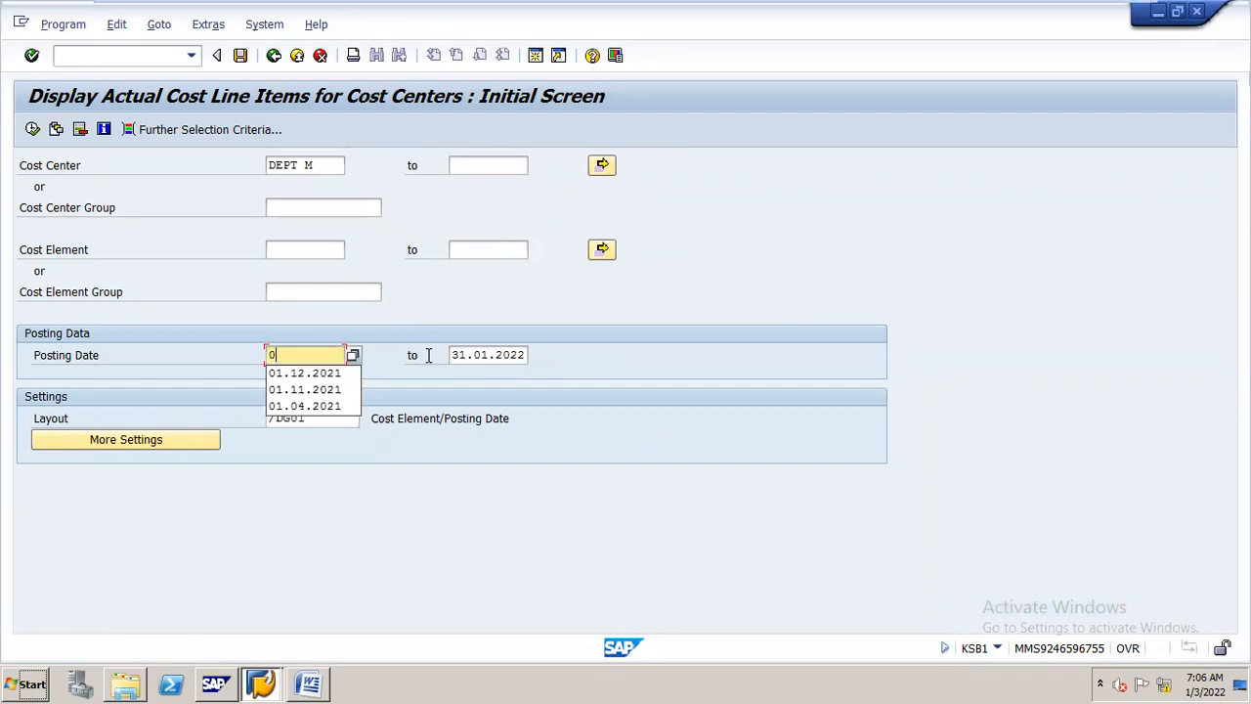
text(1.01.2022)
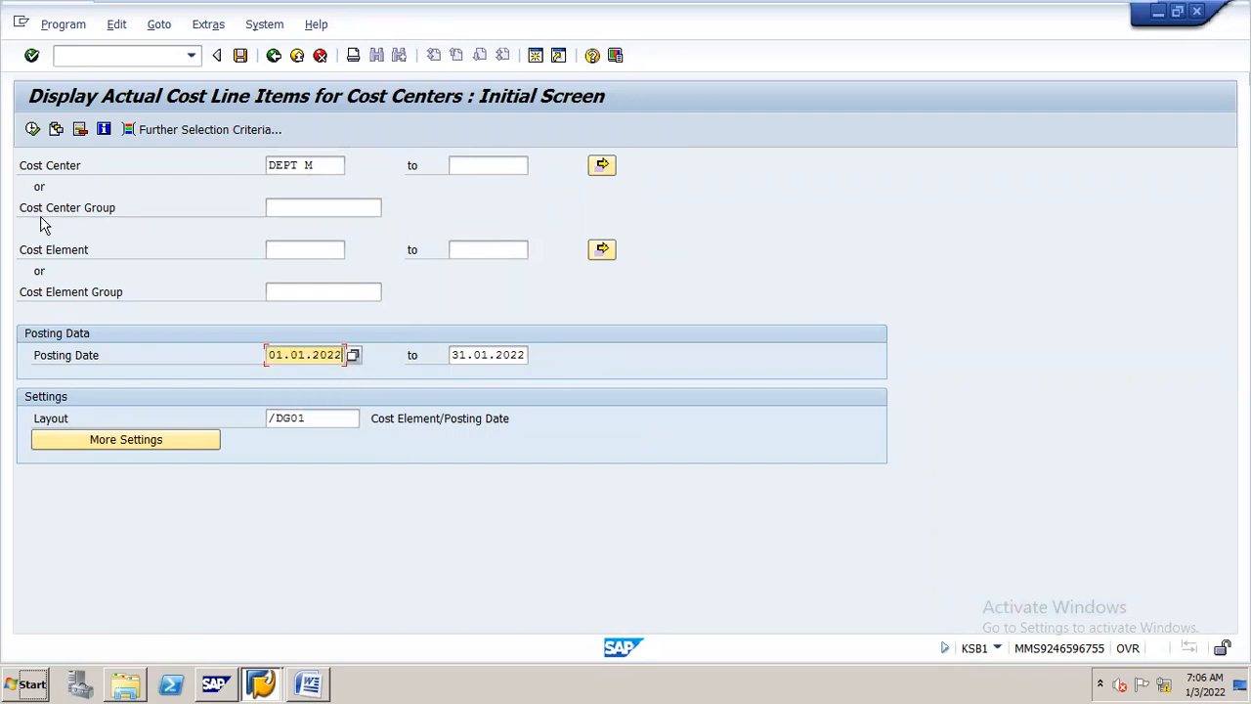
click(35, 131)
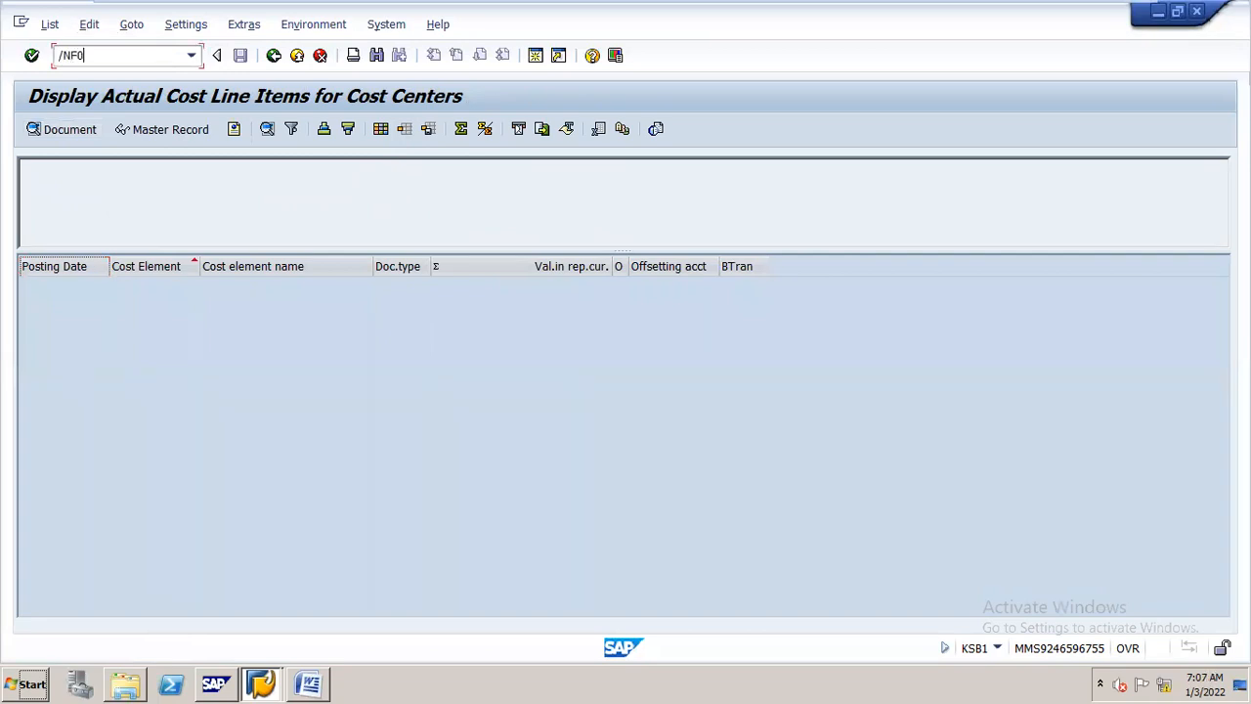
Start a G/L posting in F-02 with document date 03.01.2021 and a first line item for account 400100 under posting key 40
text(/NF-02)
key(Return)
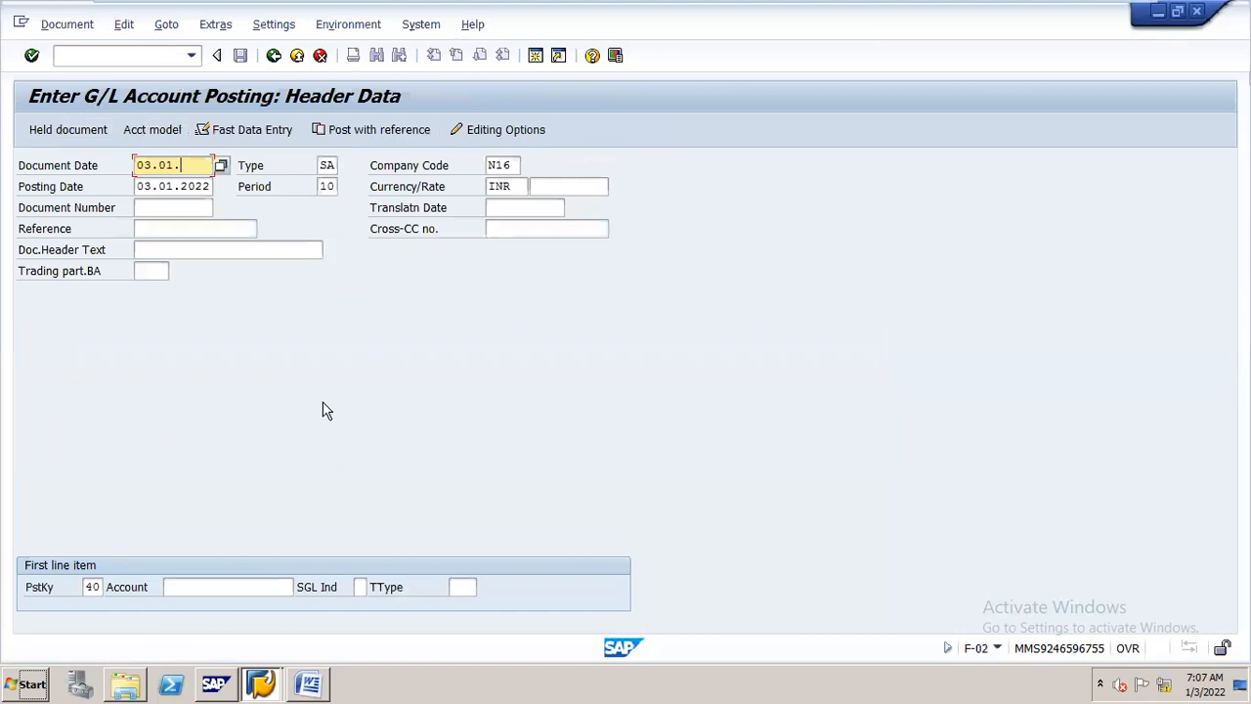
click(280, 586)
text(400100)
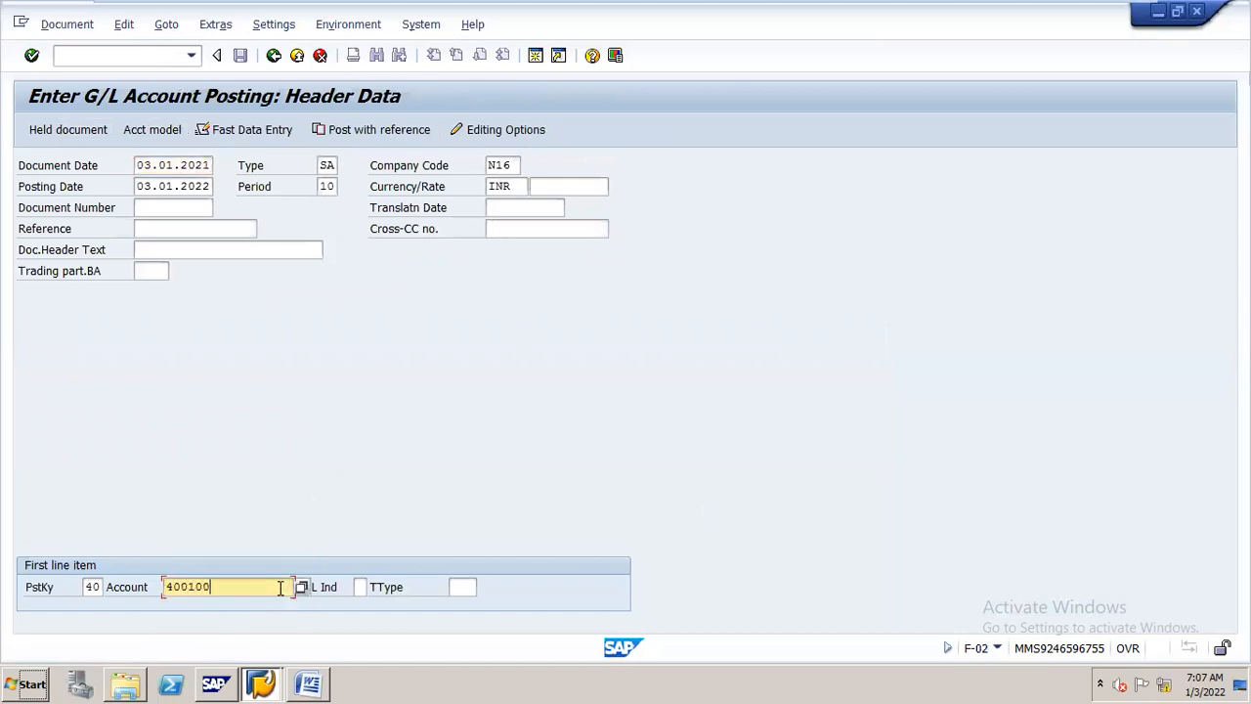
key(Return)
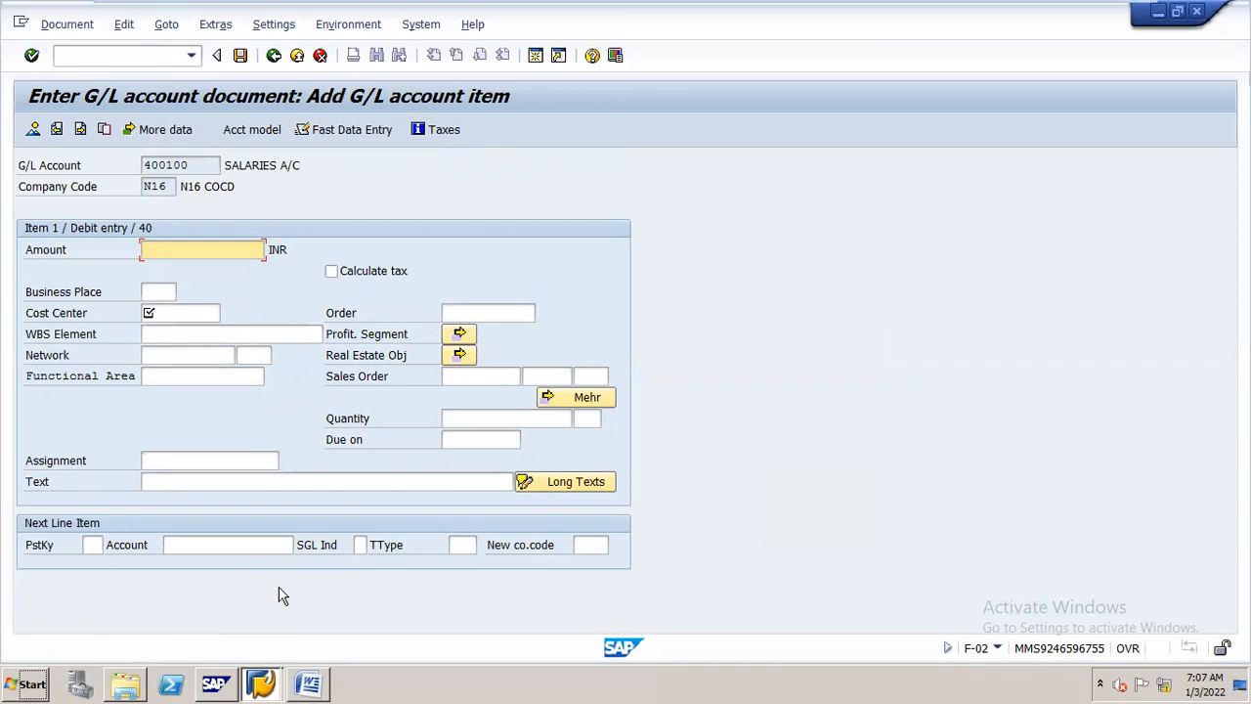
Fill in the salaries debit item with amount 100000, cost center DEPT M and text "SALRIES TO M"
text(1000)
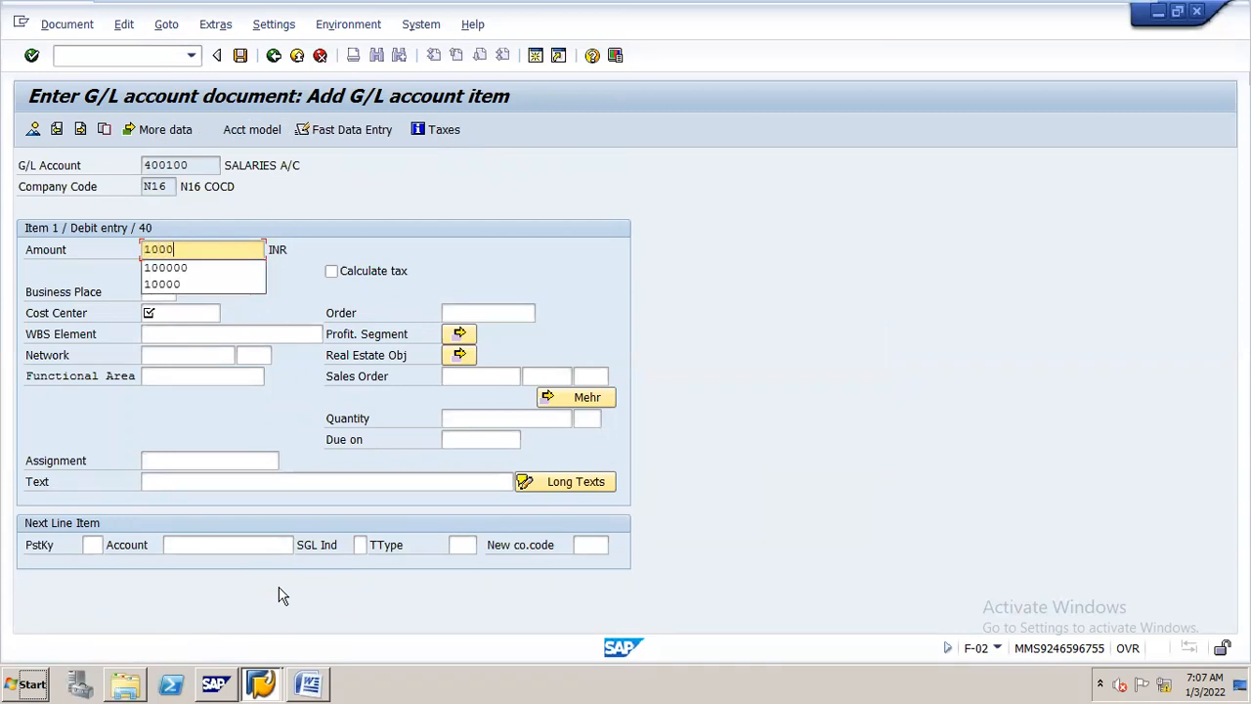
key(Down)
key(Return)
key(Tab)
key(Tab)
key(Down)
key(Return)
key(Tab)
key(Tab)
key(Tab)
key(Tab)
key(Tab)
key(Tab)
text(SALRIES TO)
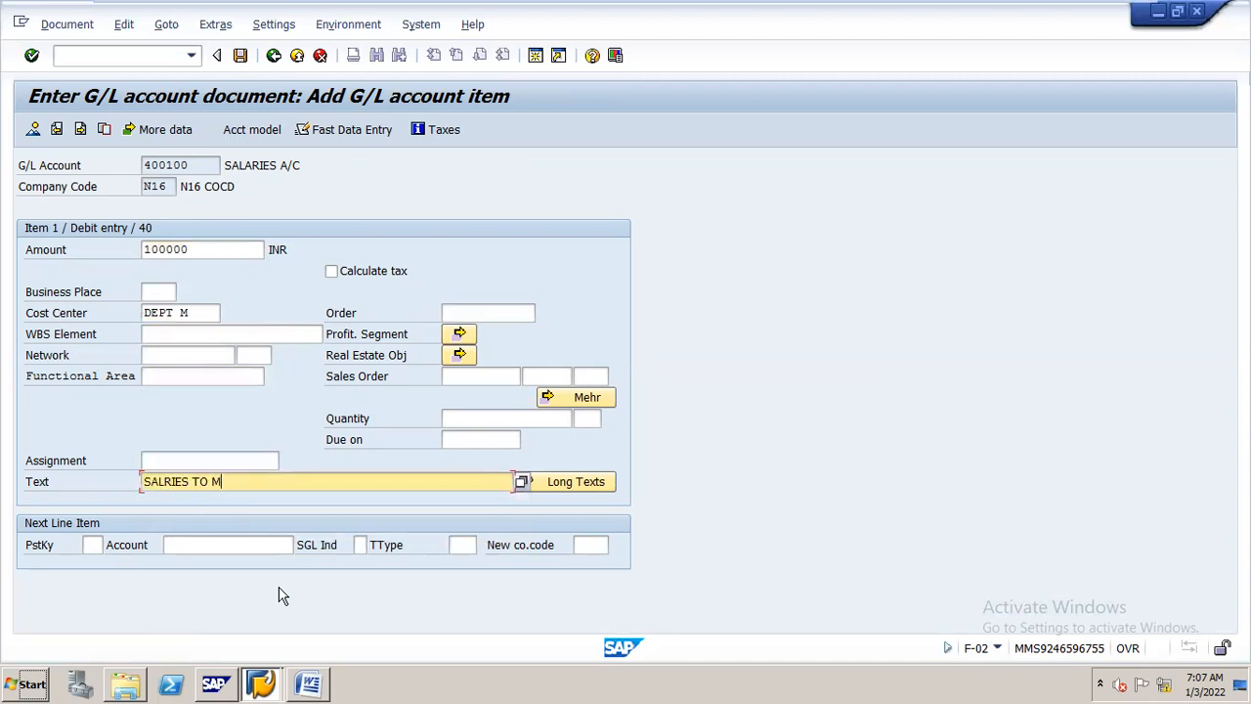
Add the next line item with posting key 50 and G/L account 200100
key(Tab)
text(50)
key(Tab)
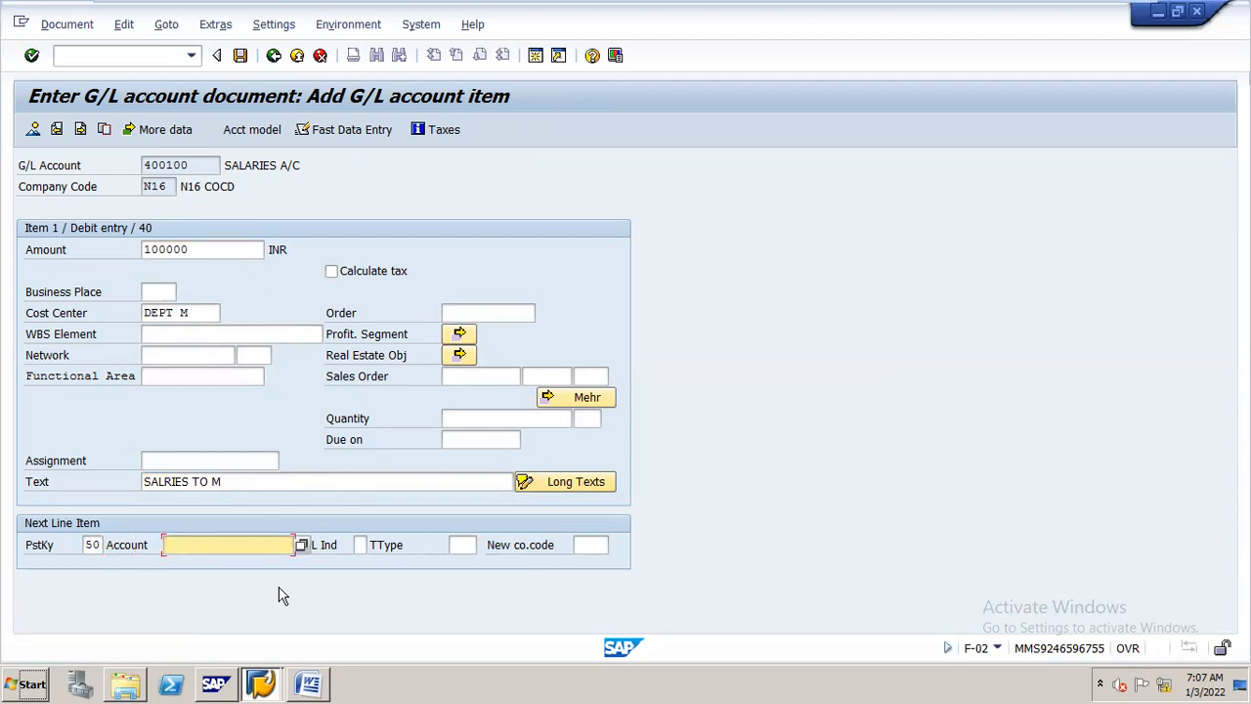
text(200100)
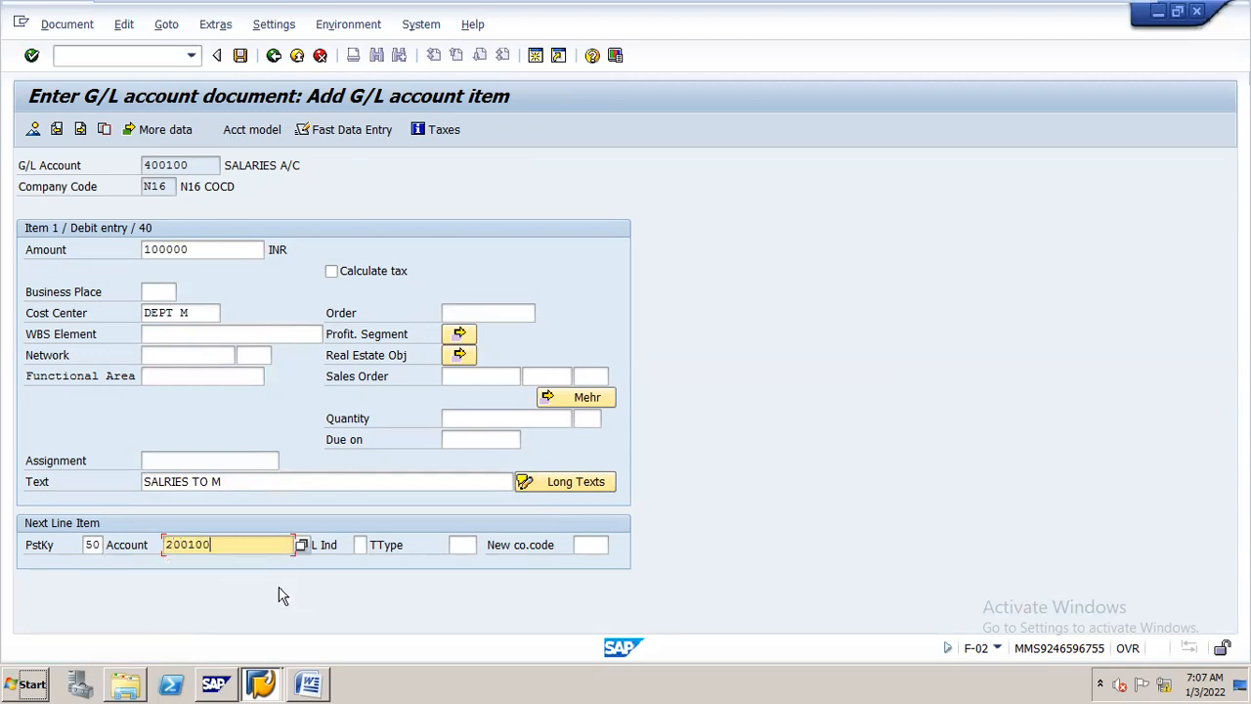
key(Return)
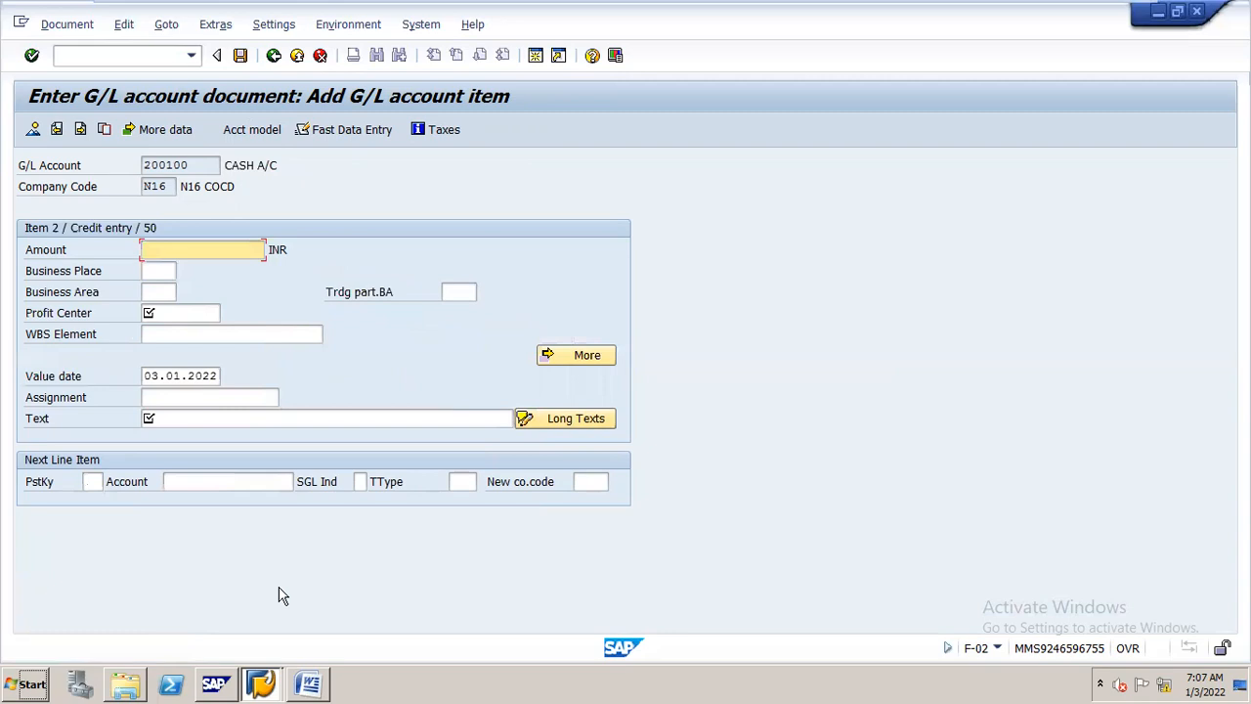
Complete the cash credit item with amount *, profit center STEEL and text +
key(Down)
key(Down)
key(Down)
key(space)
key(Down)
key(Return)
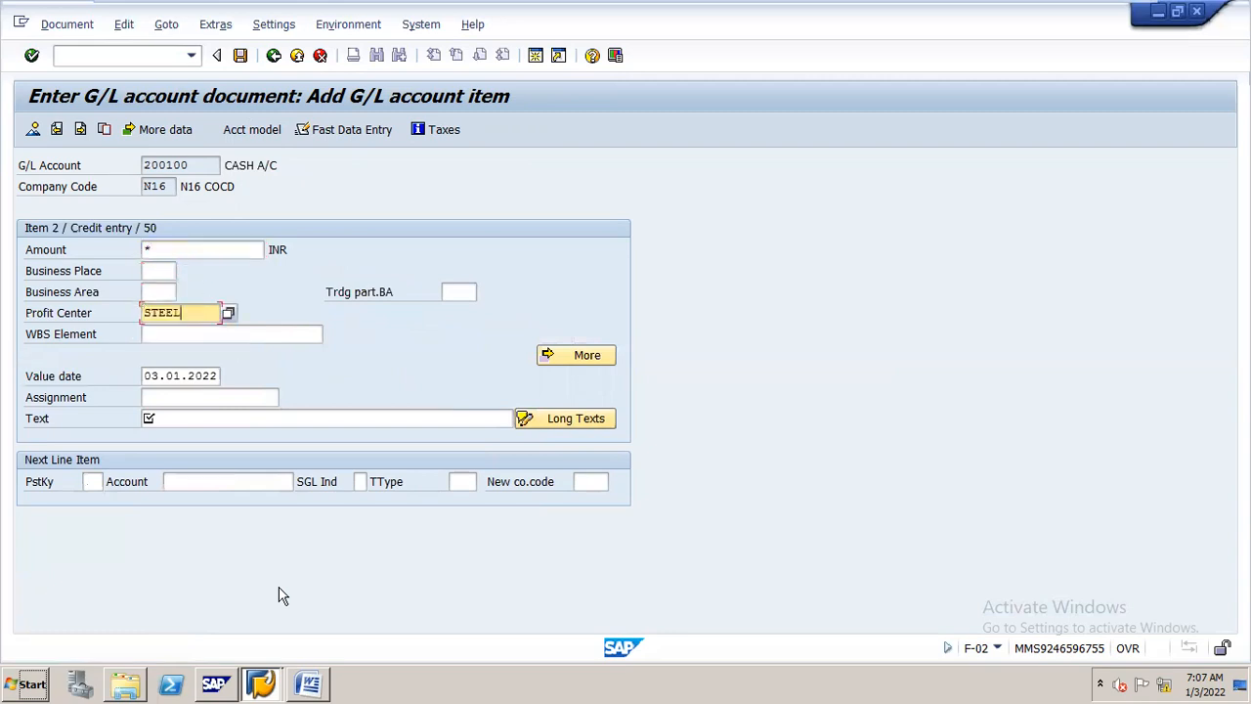
key(Down)
key(Down)
key(Down)
key(Down)
text(+)
key(Return)
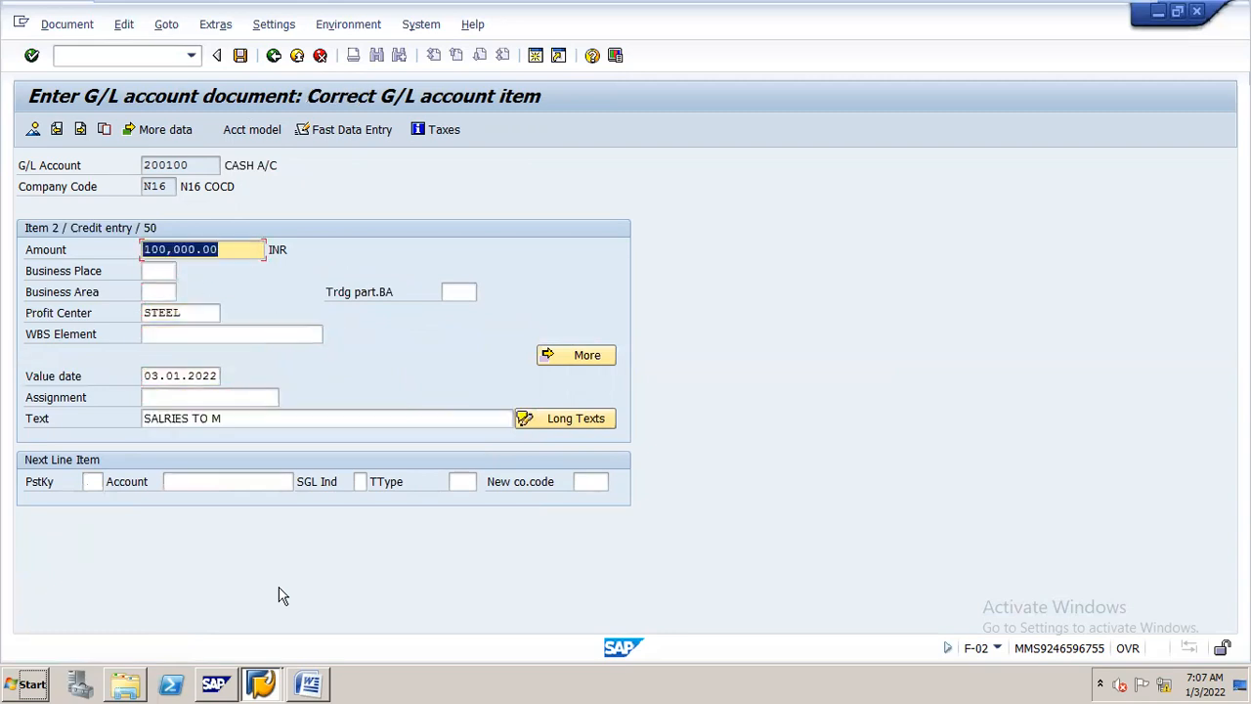
Simulate the salary document and post it
click(65, 27)
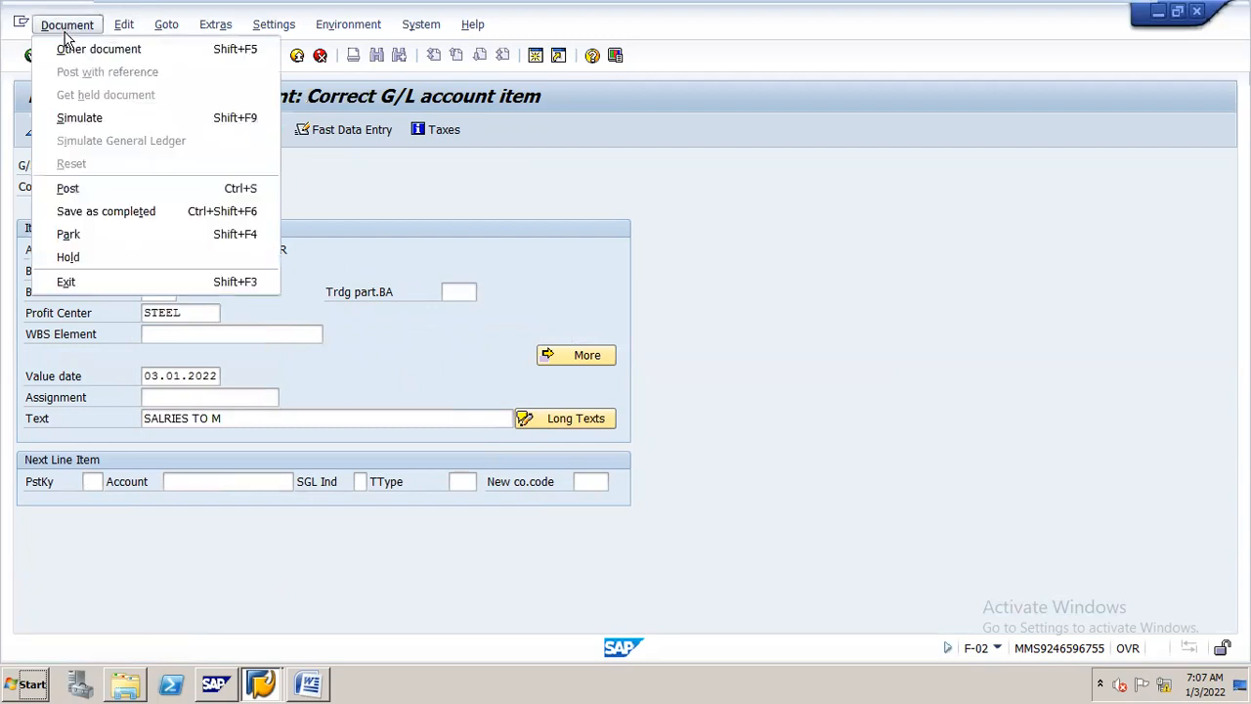
click(141, 124)
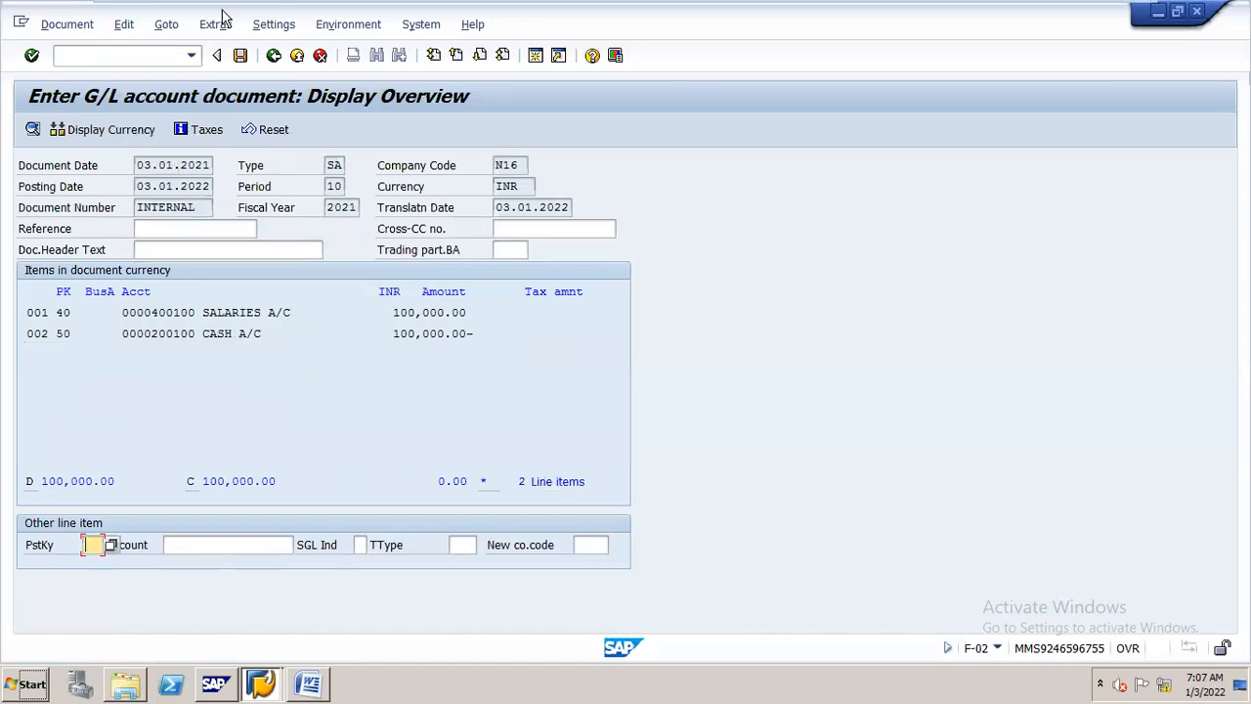
click(241, 56)
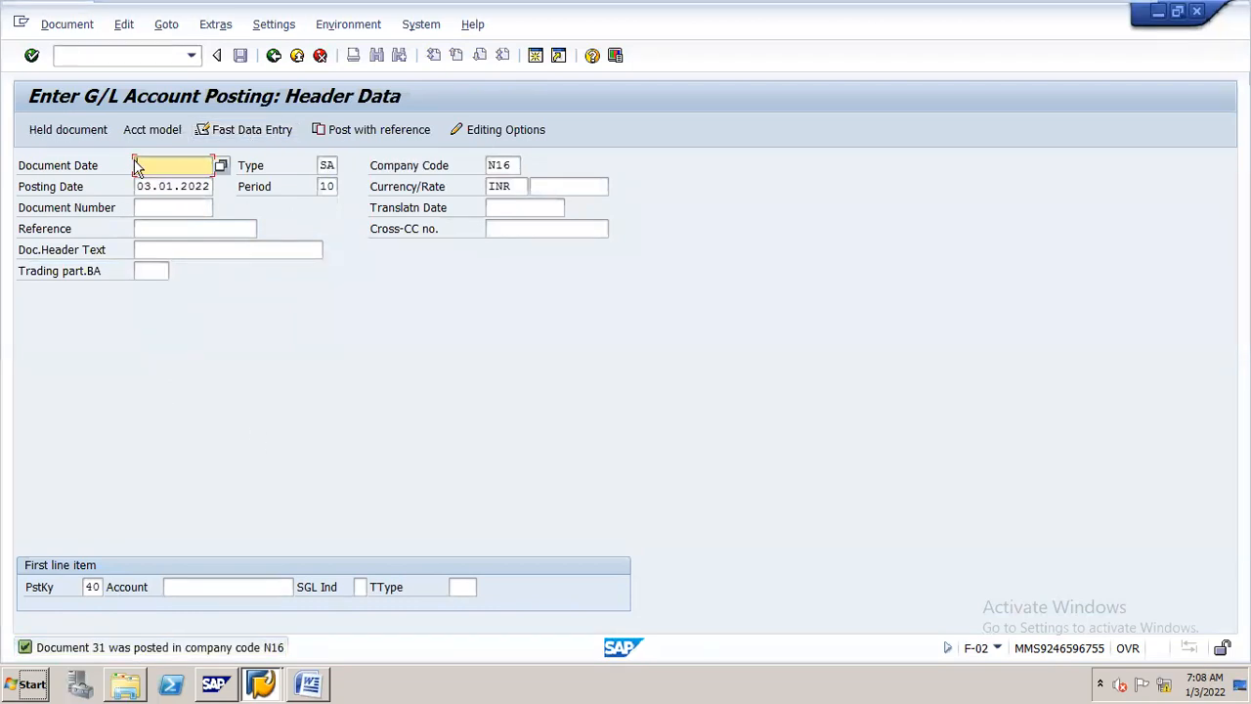
Open transaction KSB1 and display the actual cost line items of cost center DEPT M for 01.01.2022 to 31.01.2022
click(165, 55)
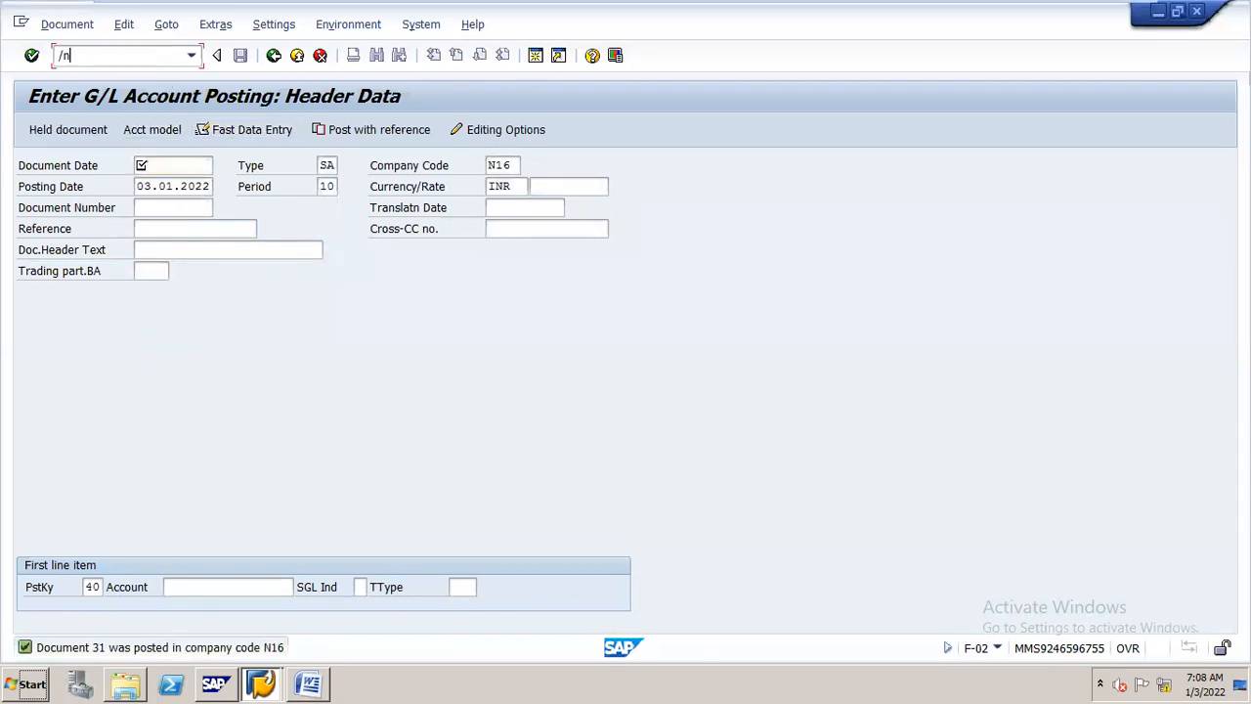
key(Return)
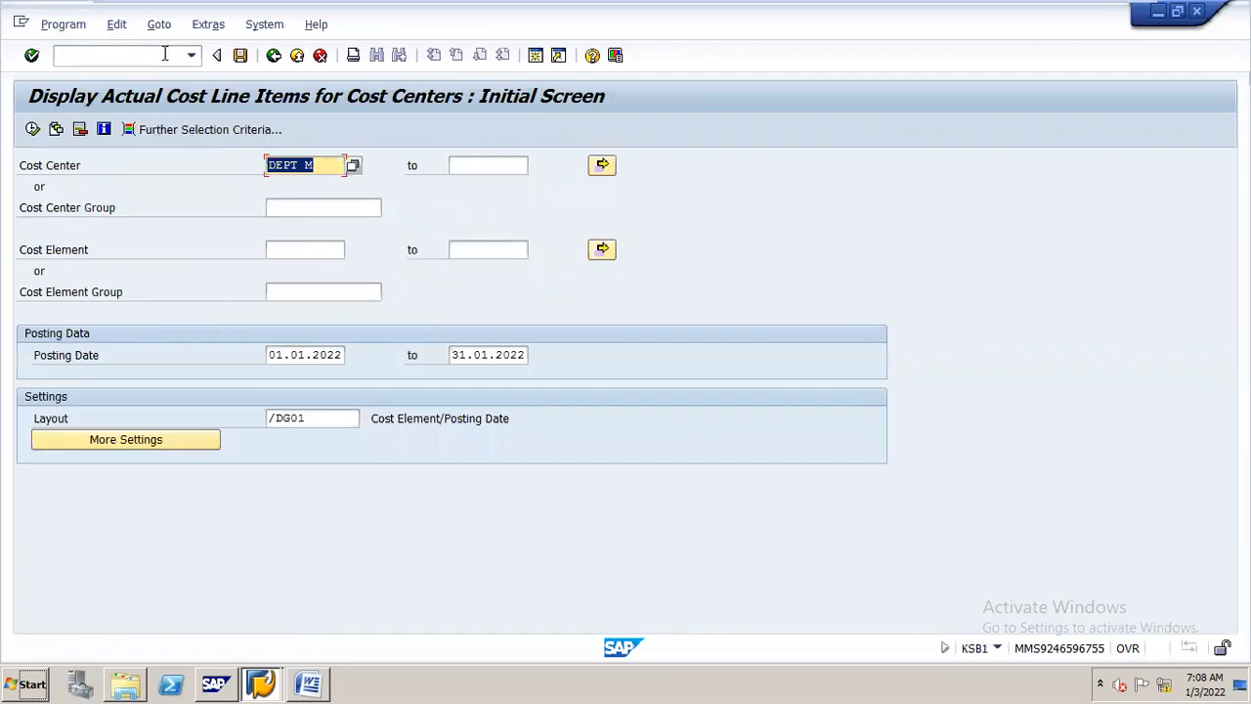
click(33, 135)
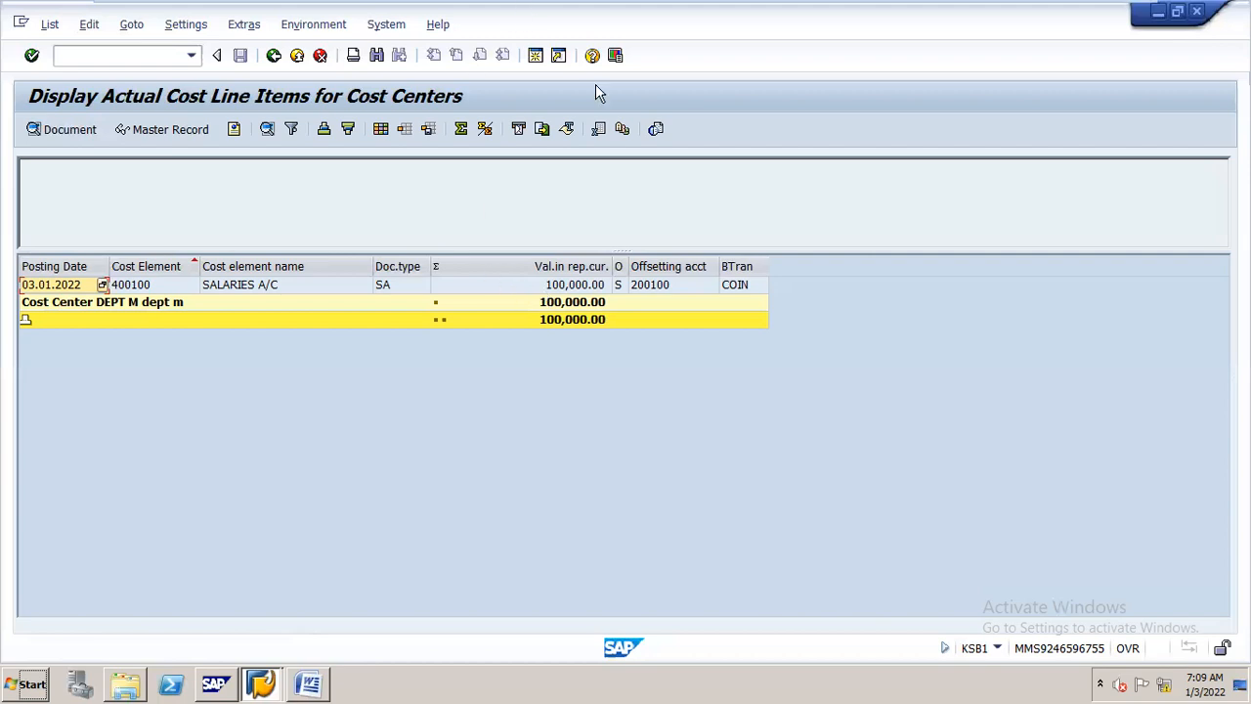
Look up the accrual calculation section in the Word notes and open transaction KSA3 in SAP
click(166, 59)
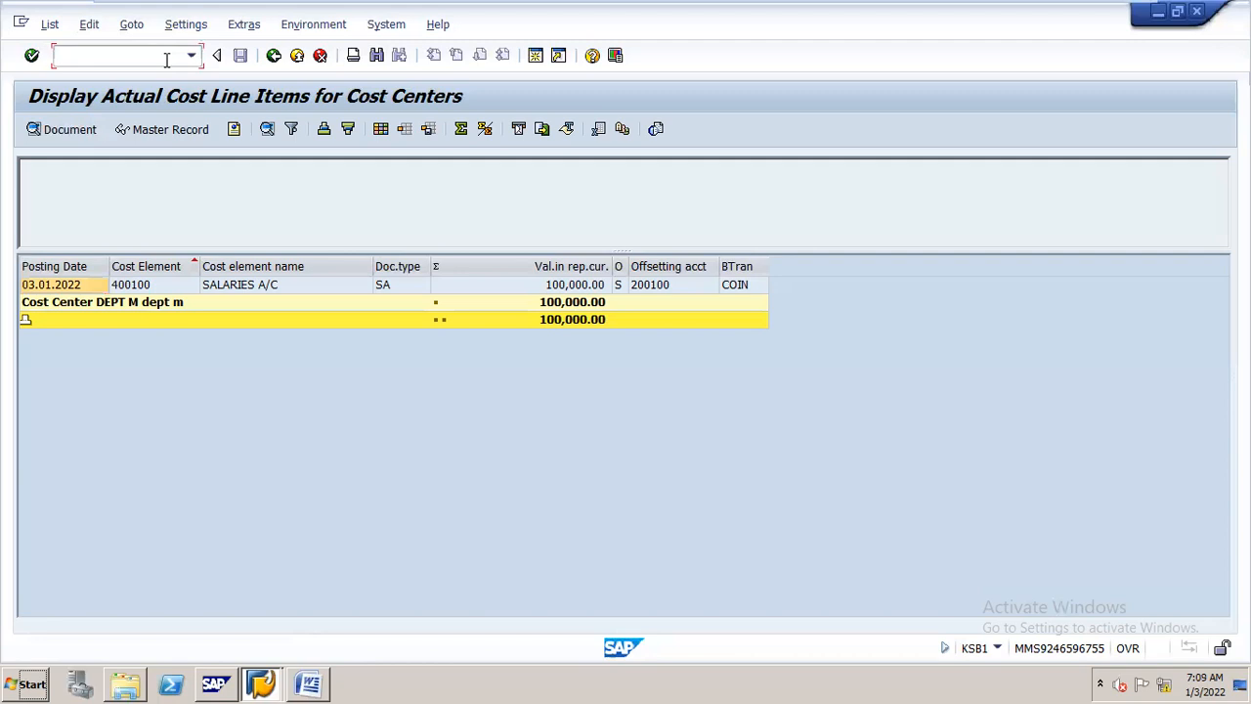
key(alt+Tab)
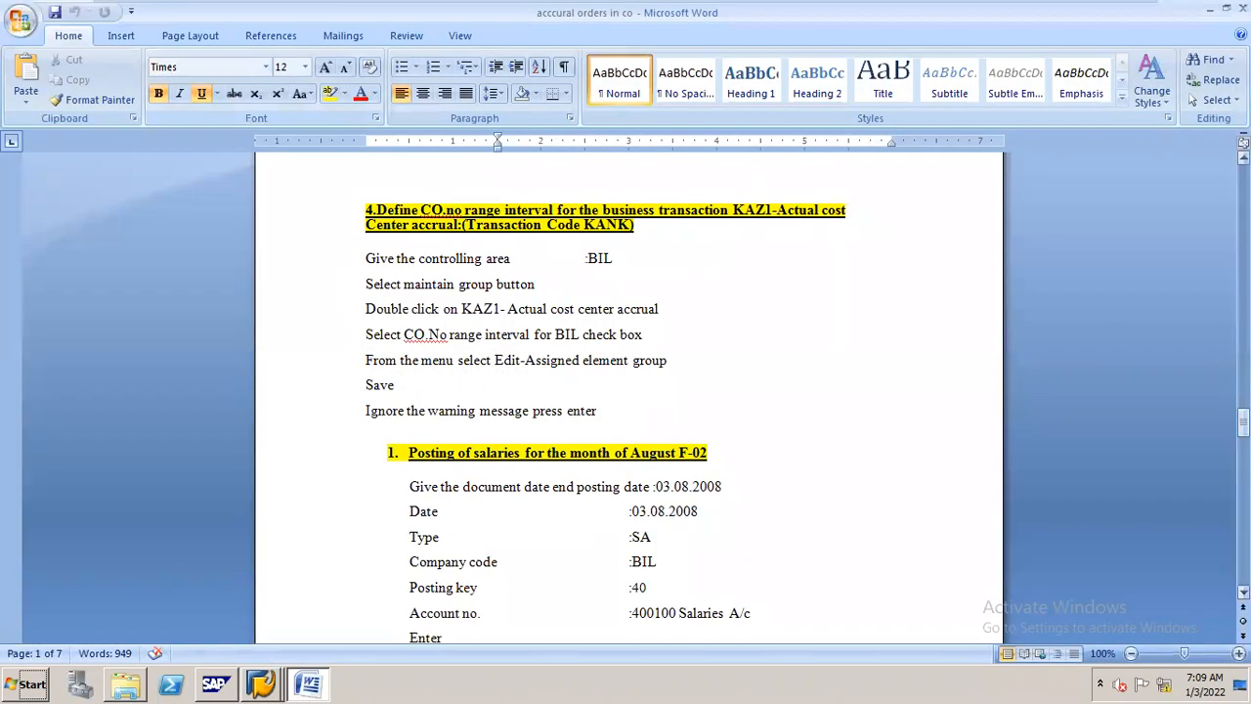
scroll(628, 391, down, 13)
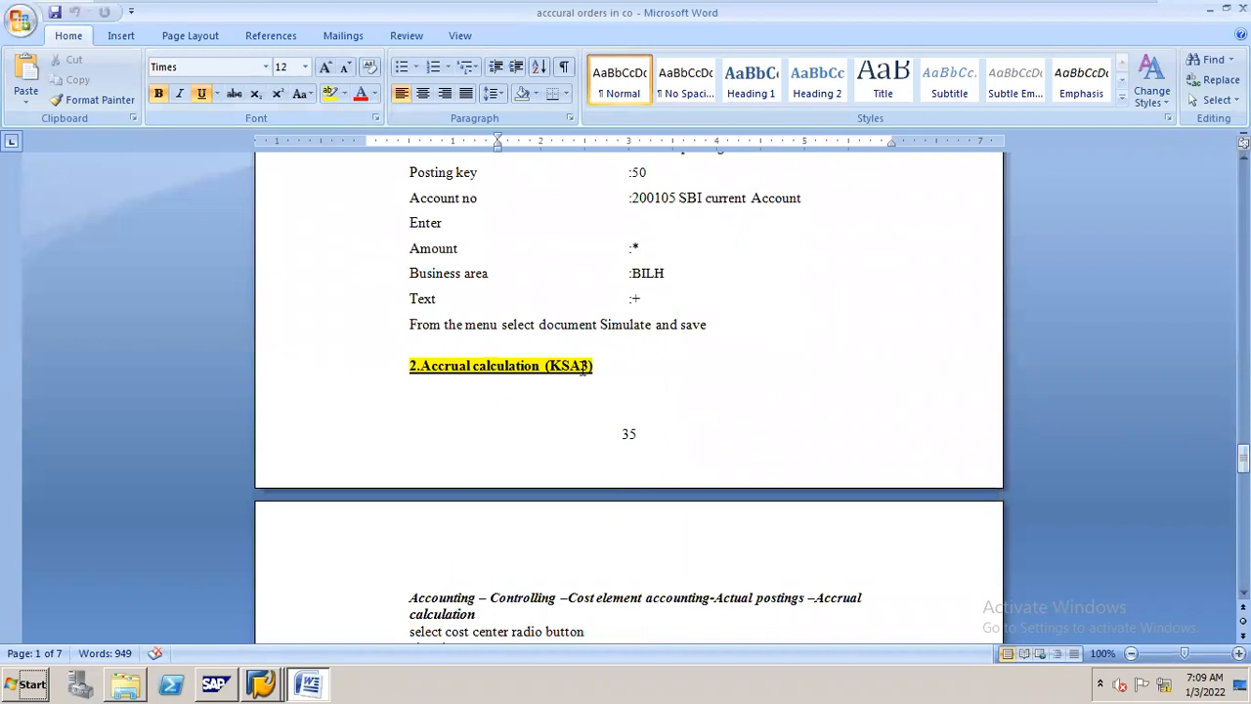
key(alt+Tab)
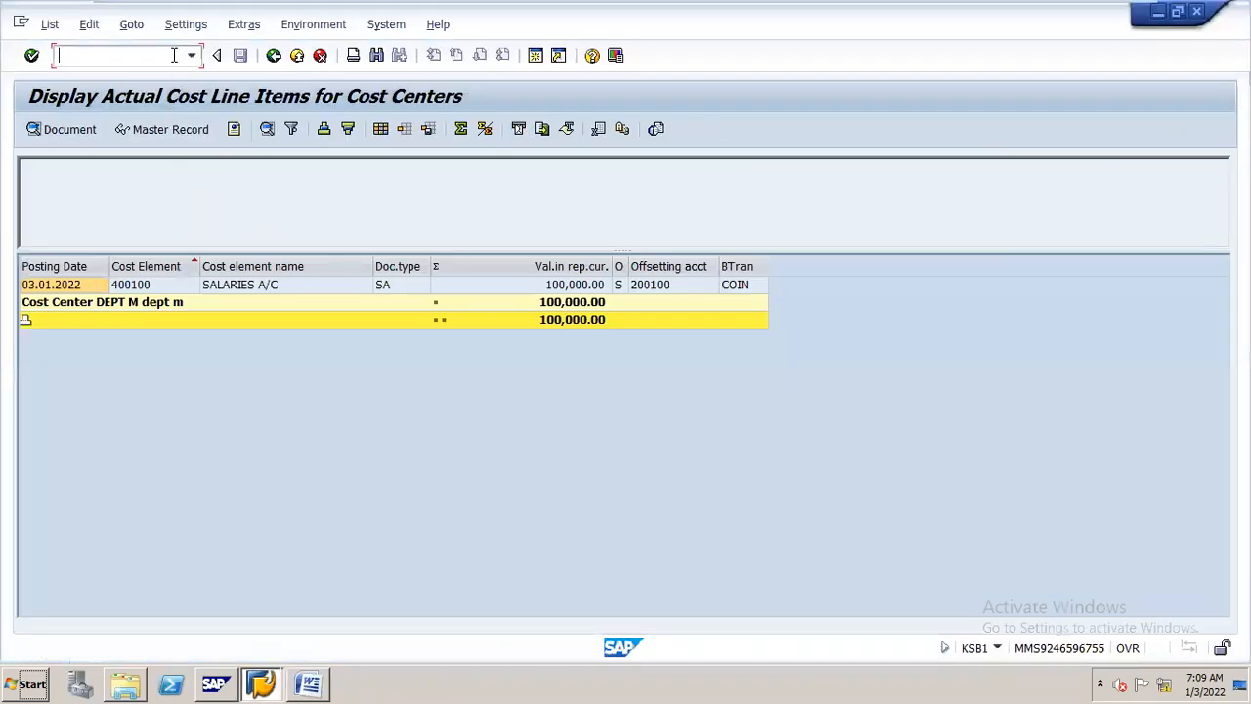
text(/nksa3)
key(Return)
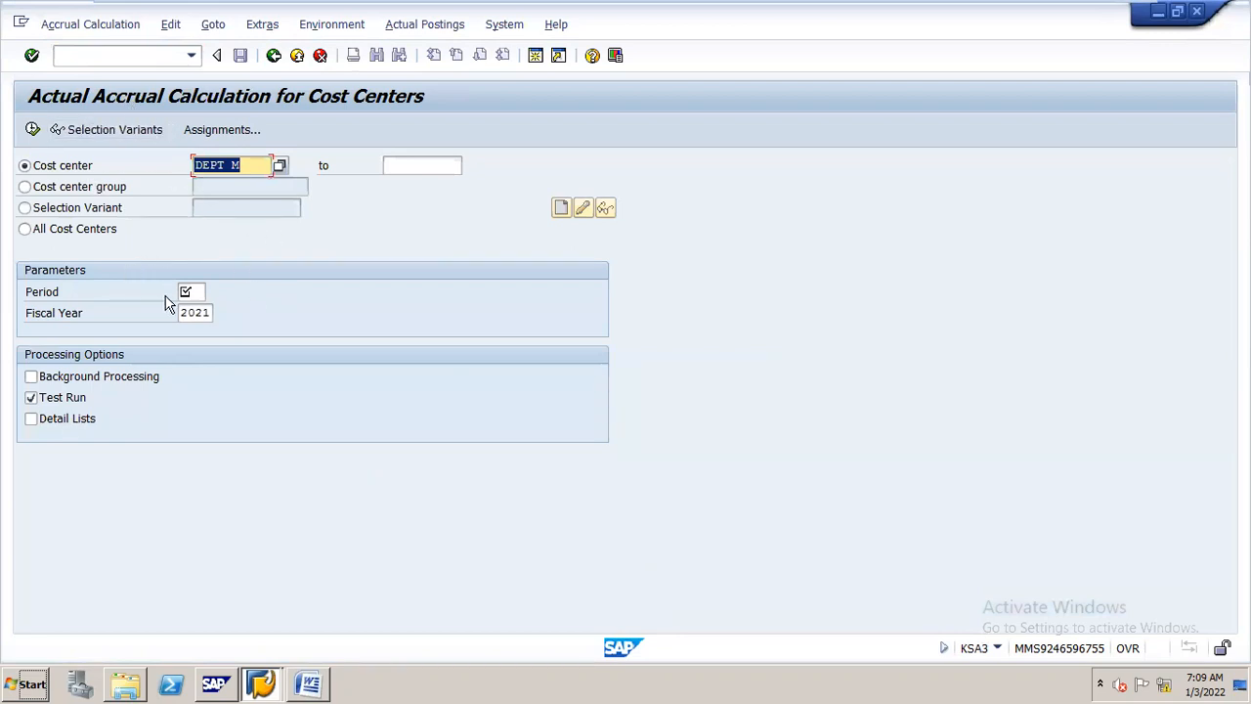
Execute the actual accrual calculation for cost center DEPT M, period 10, fiscal year 2021, with Test Run switched off
click(200, 293)
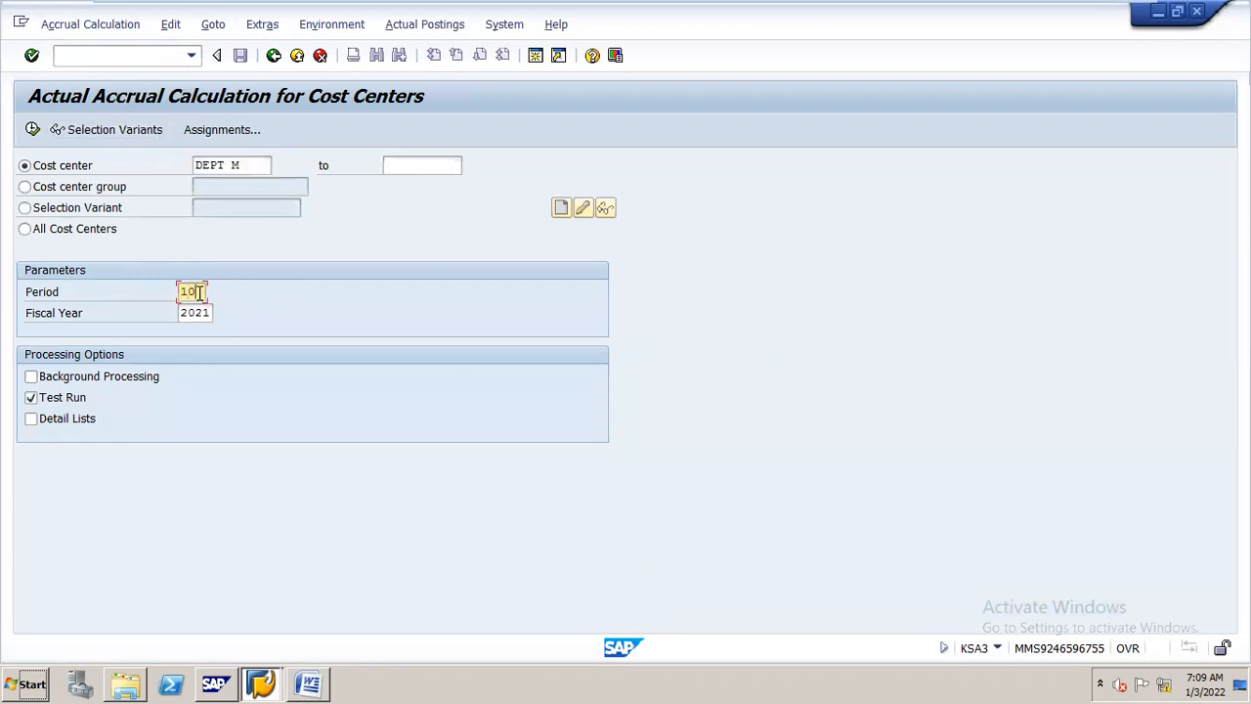
click(32, 398)
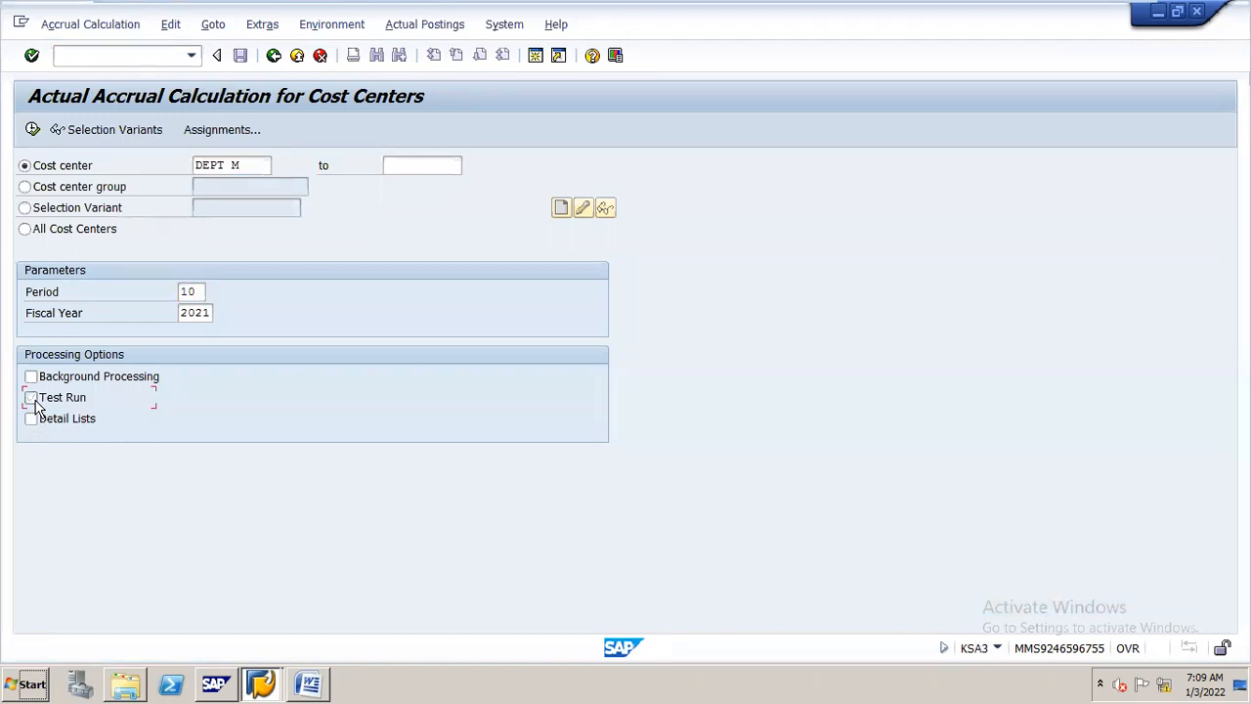
click(32, 130)
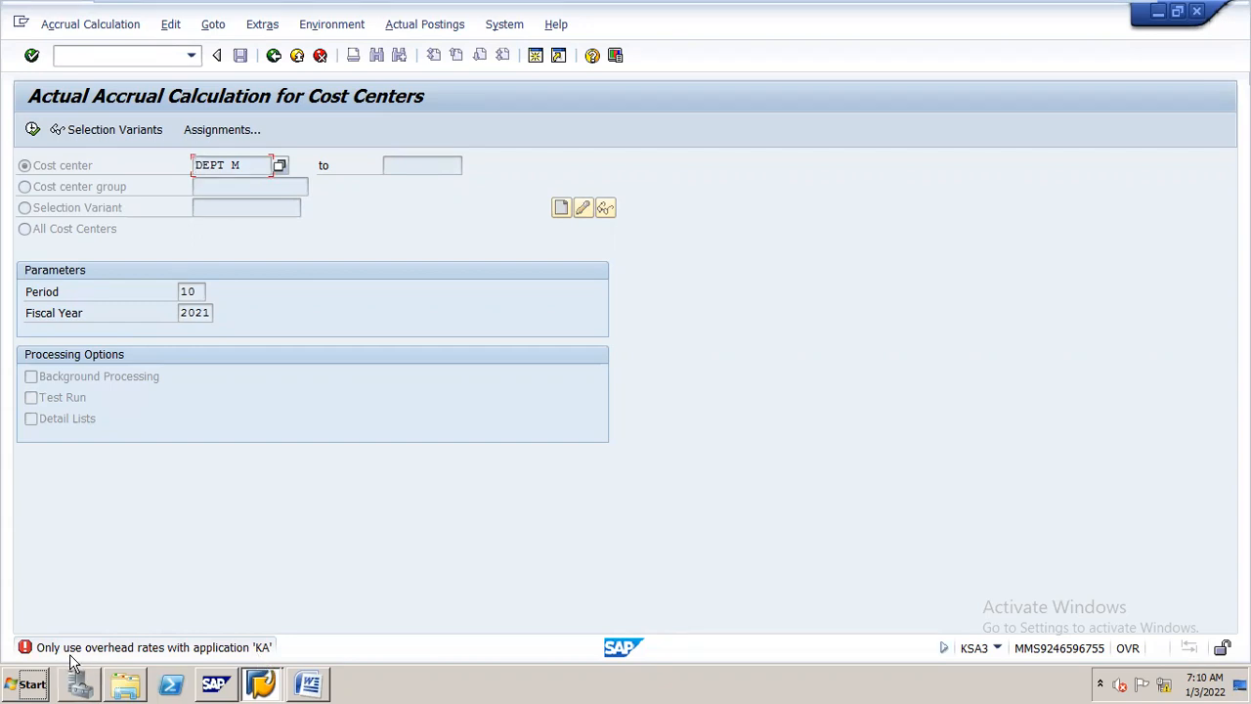
key(Return)
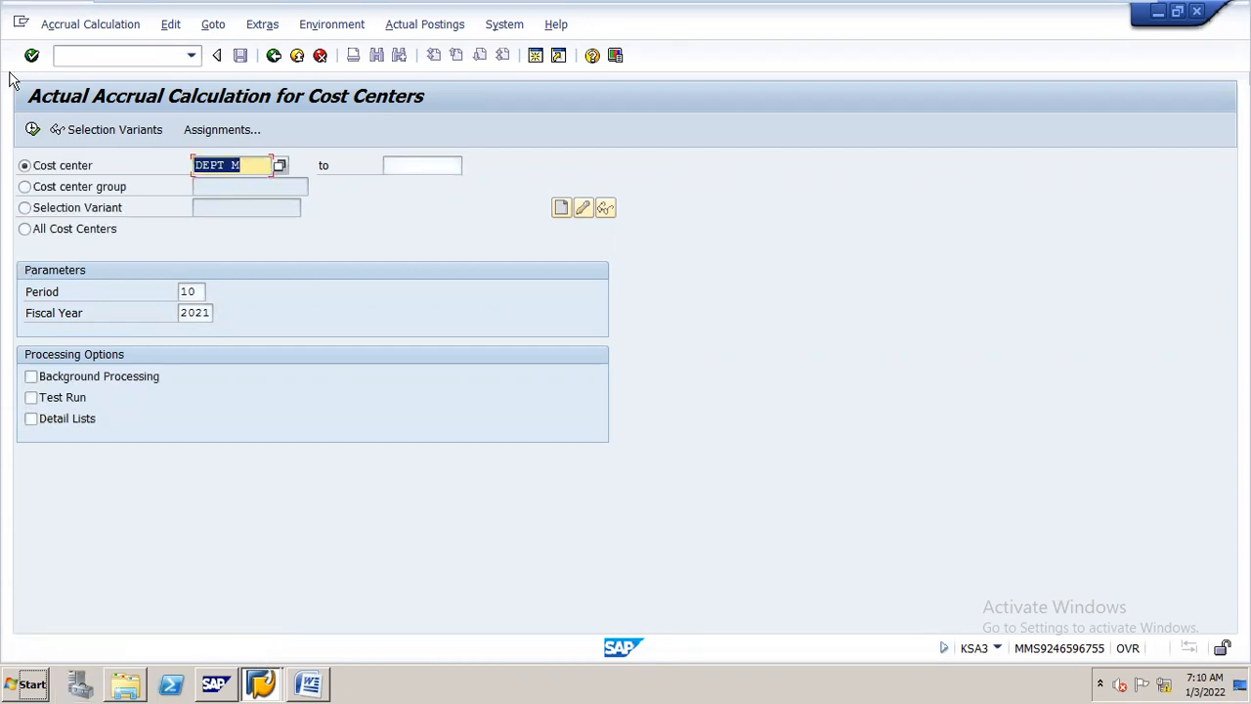
click(33, 130)
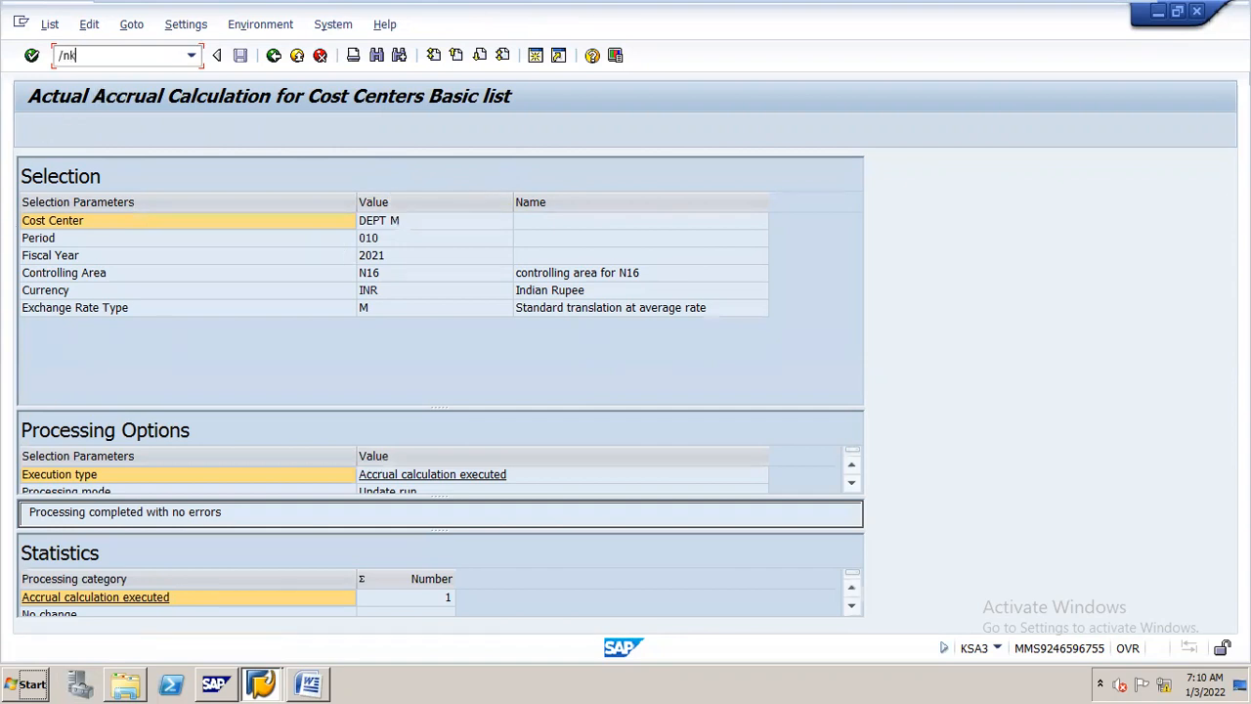
Display the actual line items of cost center DEPT M again in KSB1 and examine the bonus a/c item
key(Return)
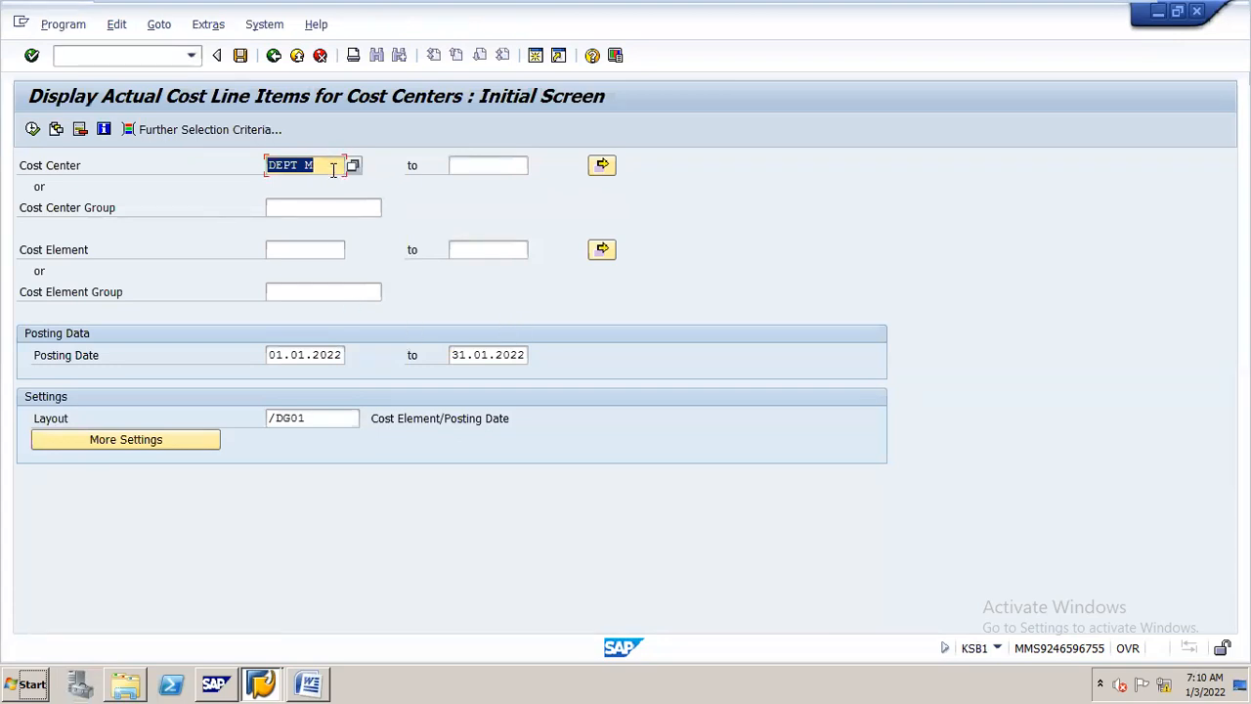
click(32, 129)
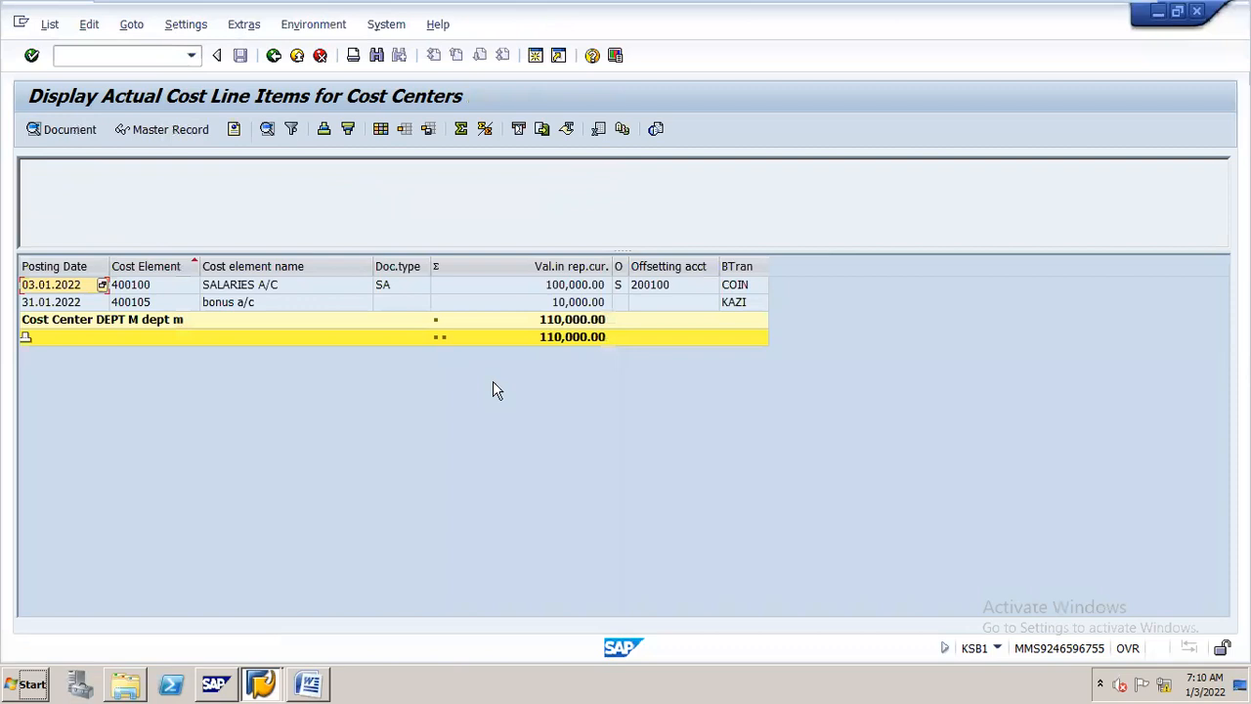
click(578, 307)
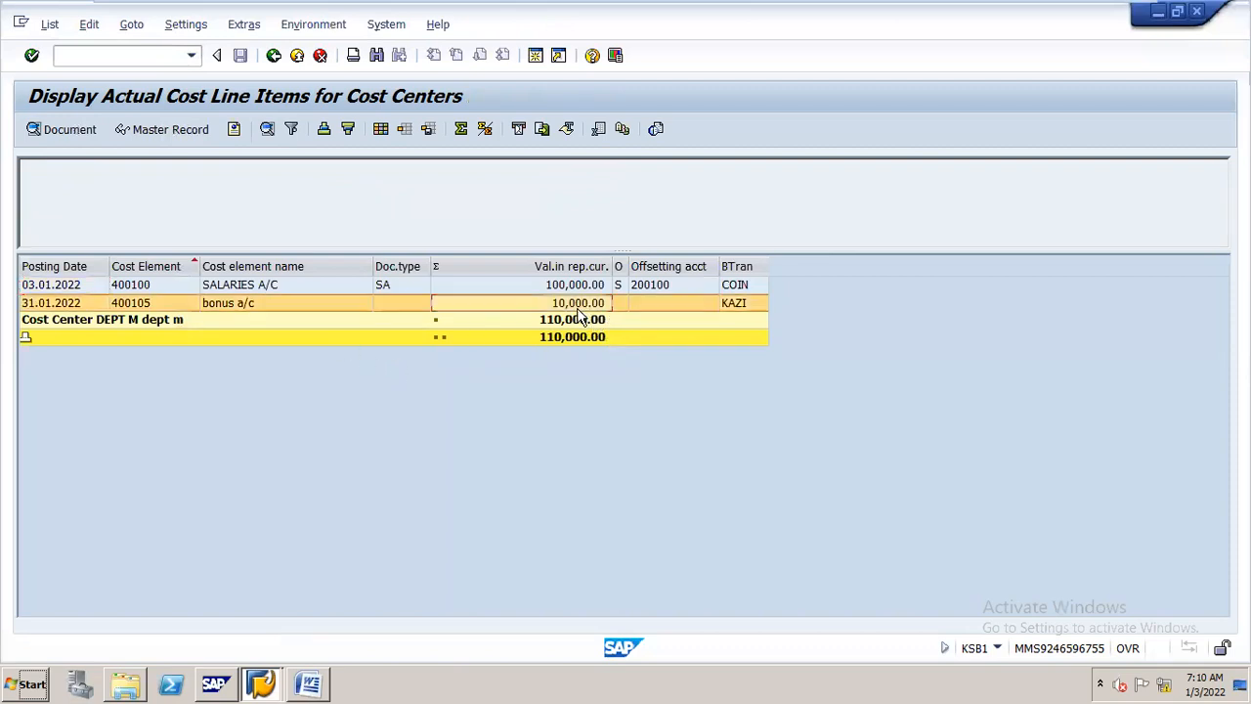
Exit the list and display the actual line items of cost center dept dummy
click(273, 56)
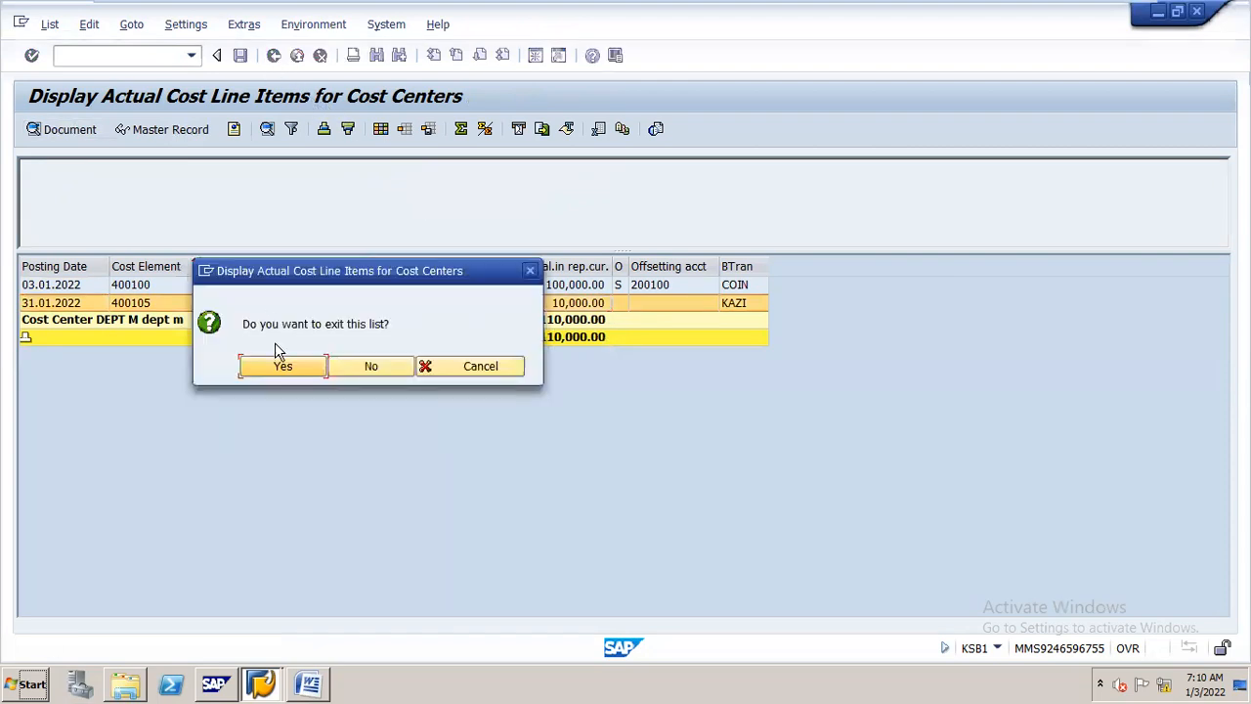
click(280, 369)
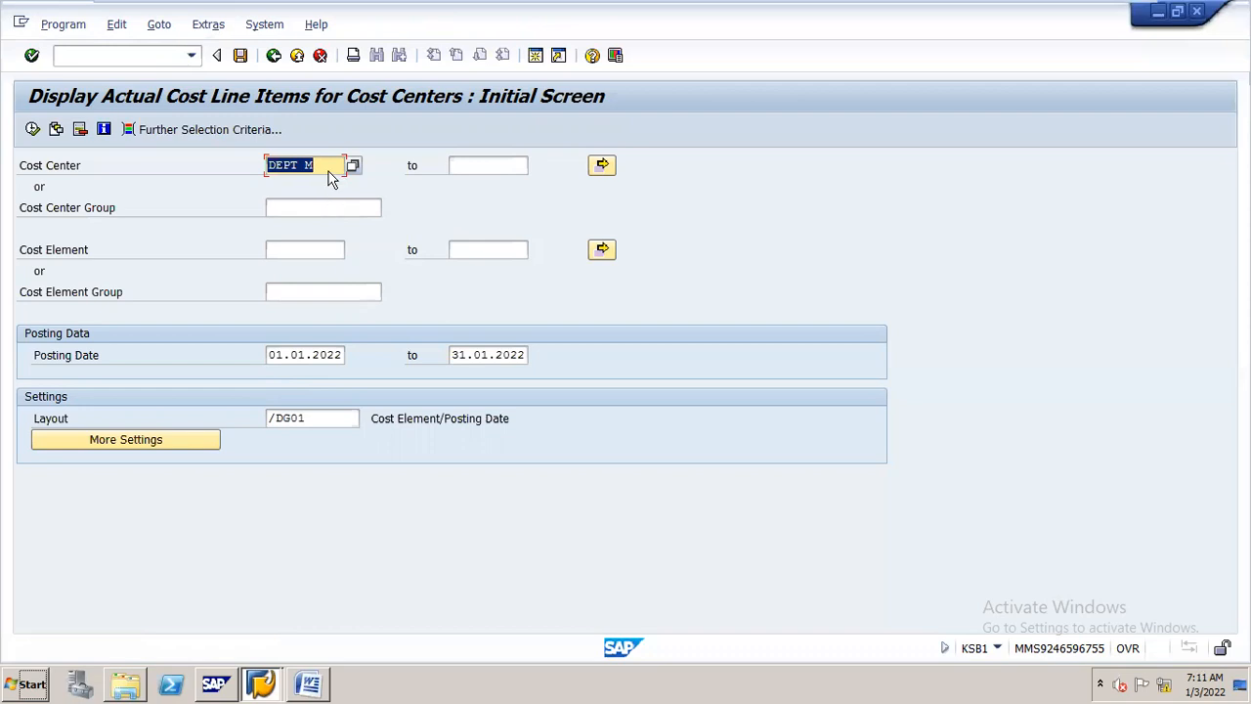
text(de)
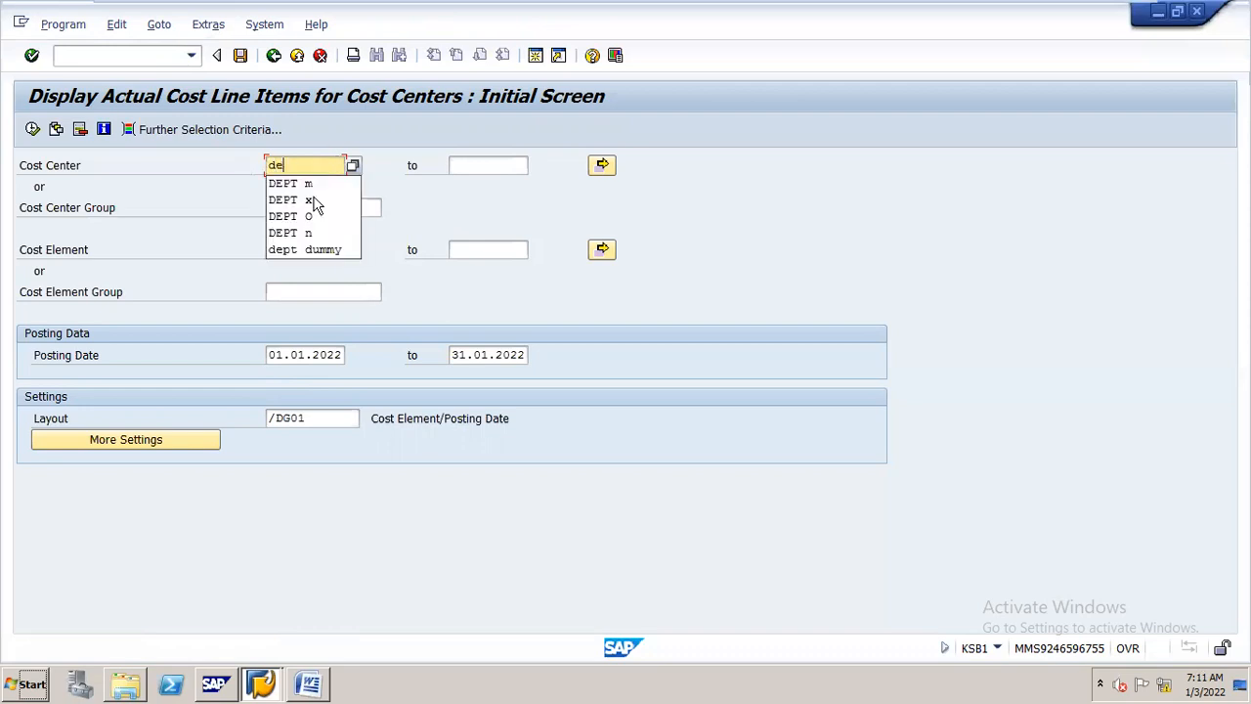
click(341, 251)
click(32, 129)
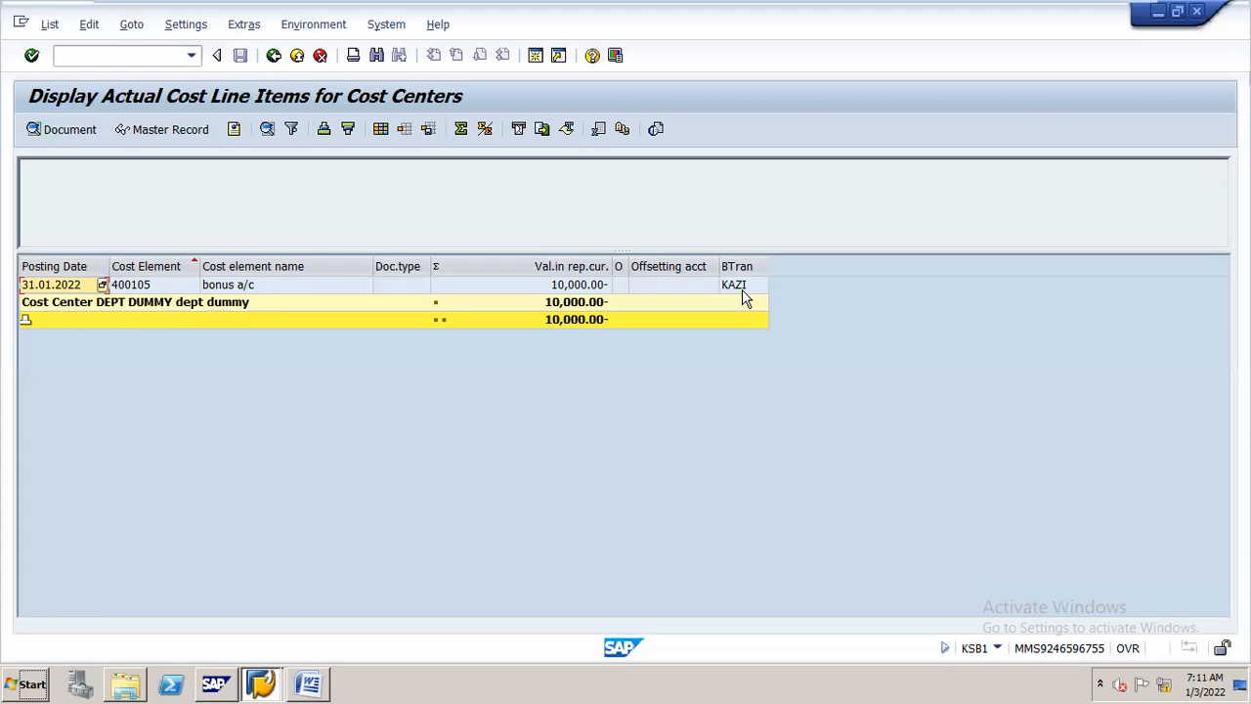
Minimize the virtual machine and the browser window to reach the Windows desktop
mouse_move(929, 4)
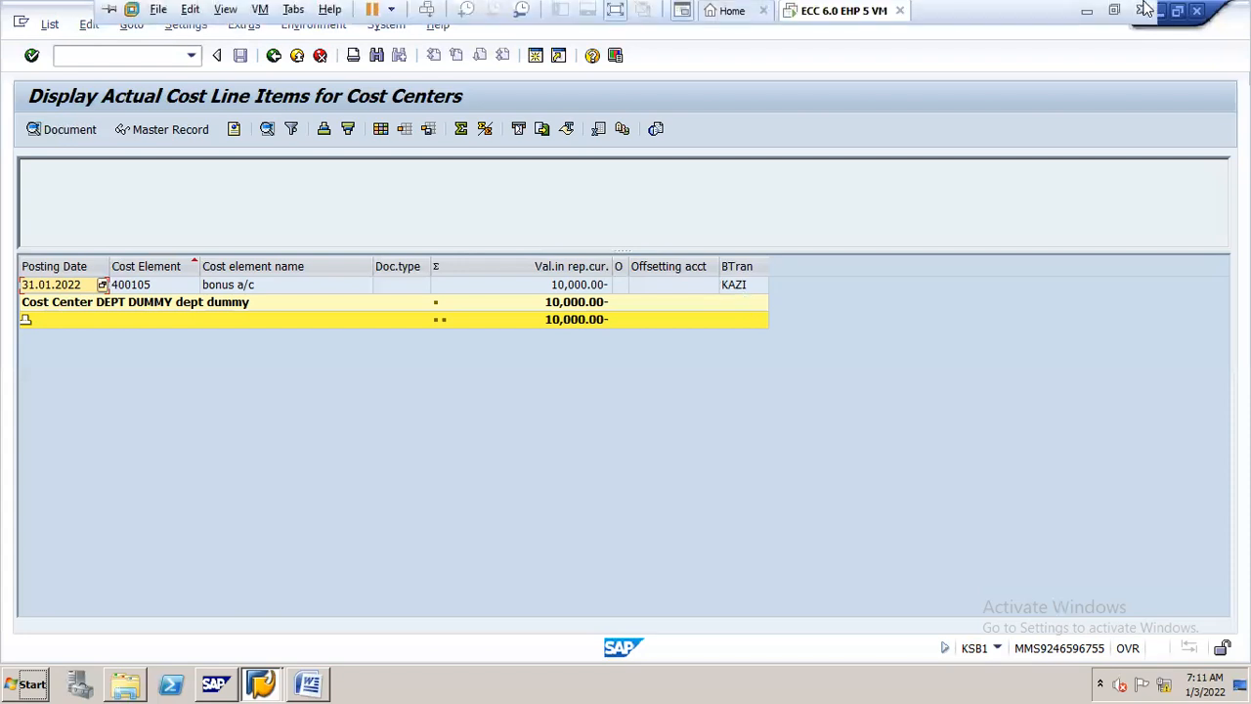
click(1085, 14)
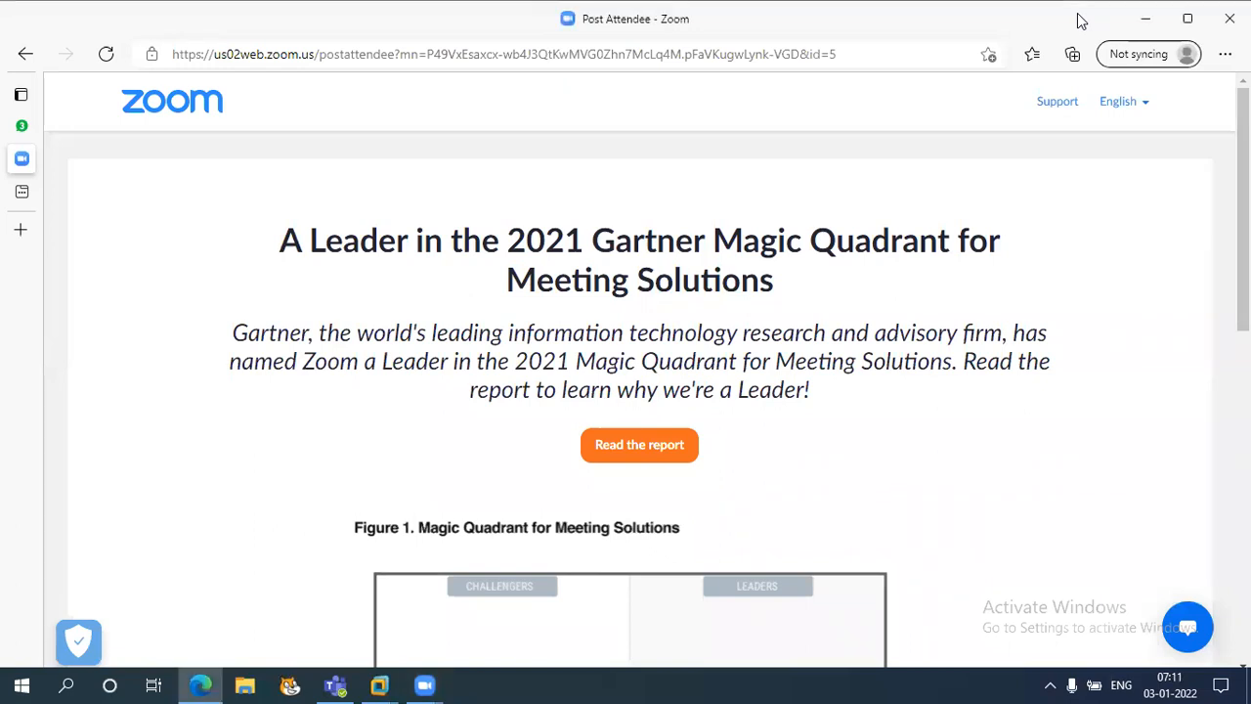
click(1151, 22)
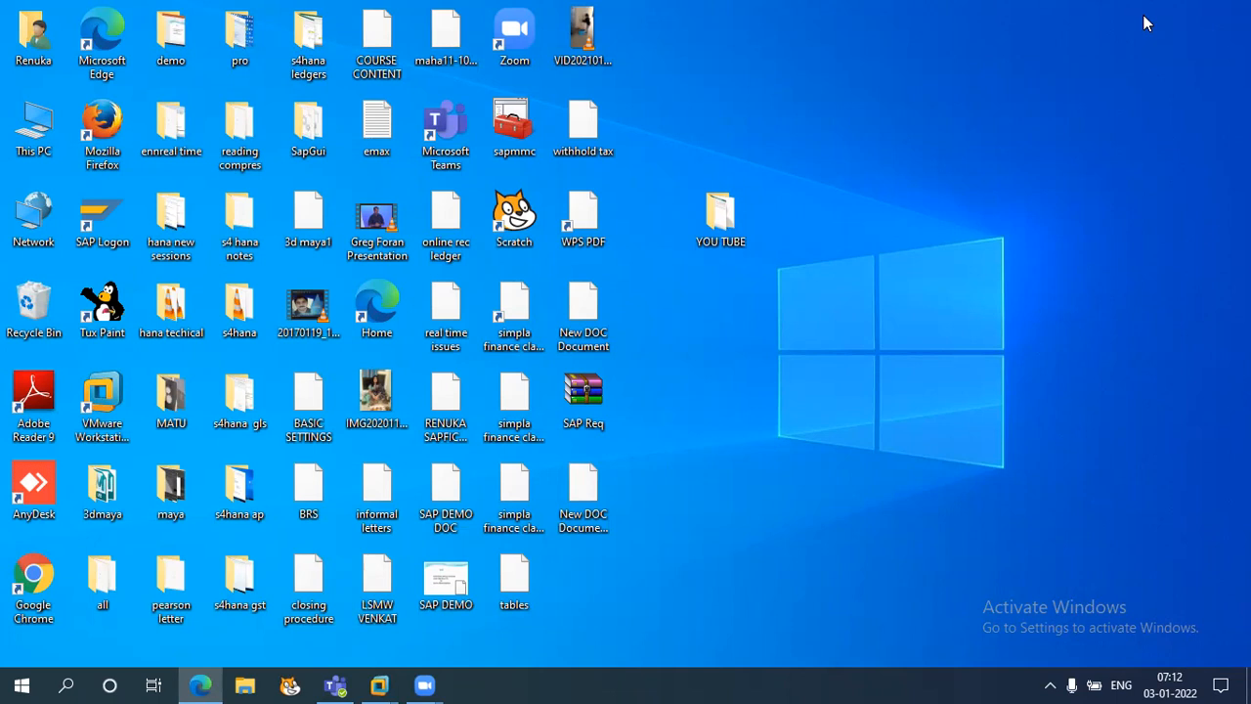
Check the dates 4, 5, 6, 7 and 15 in the January 2022 system calendar and close it
click(1170, 682)
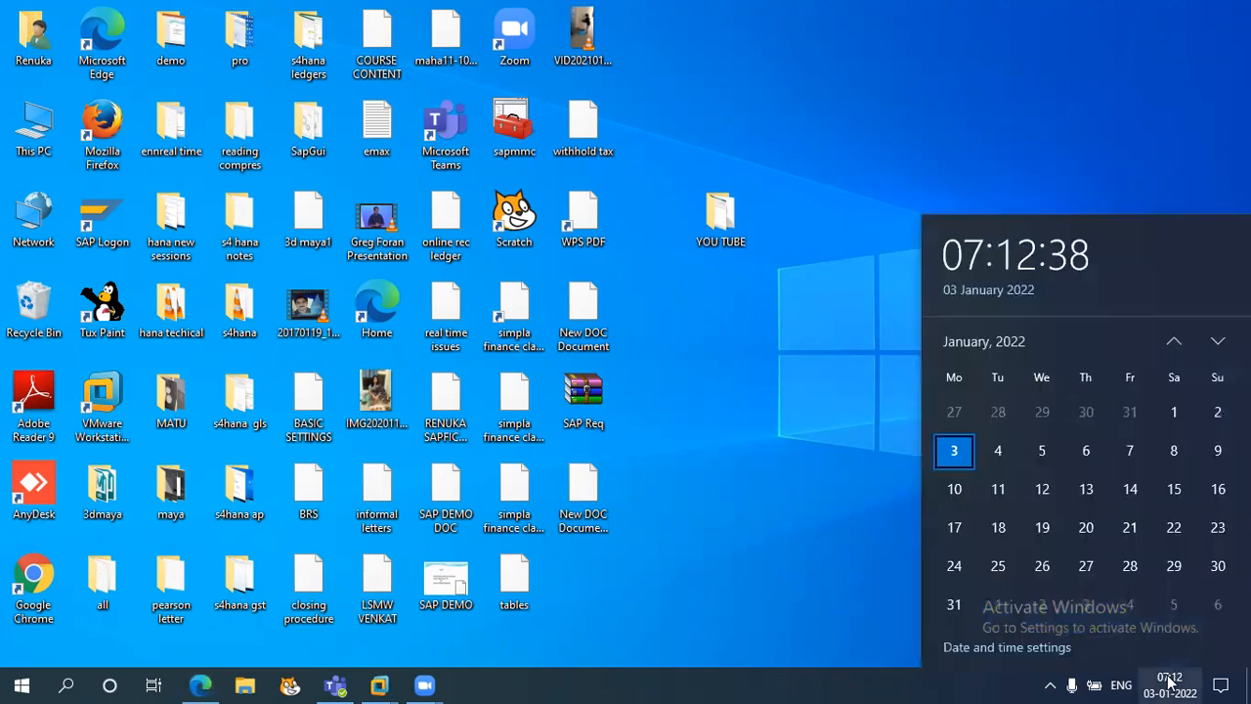
click(1000, 456)
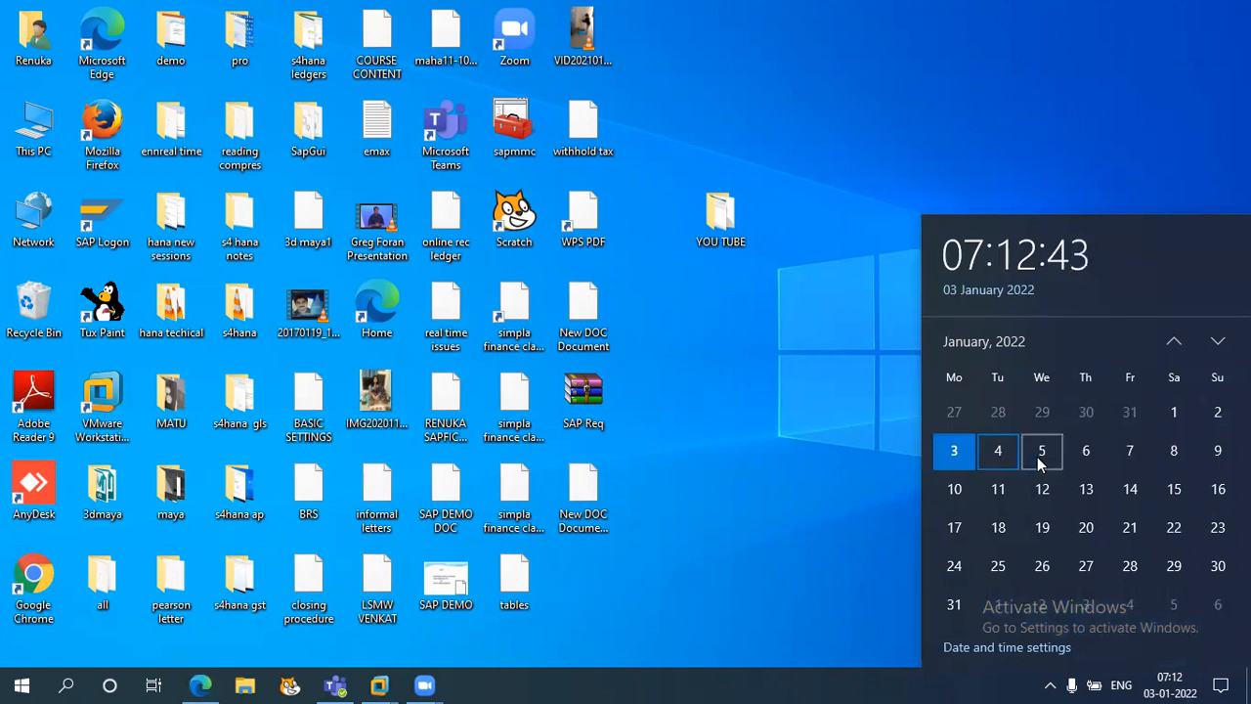
click(1044, 455)
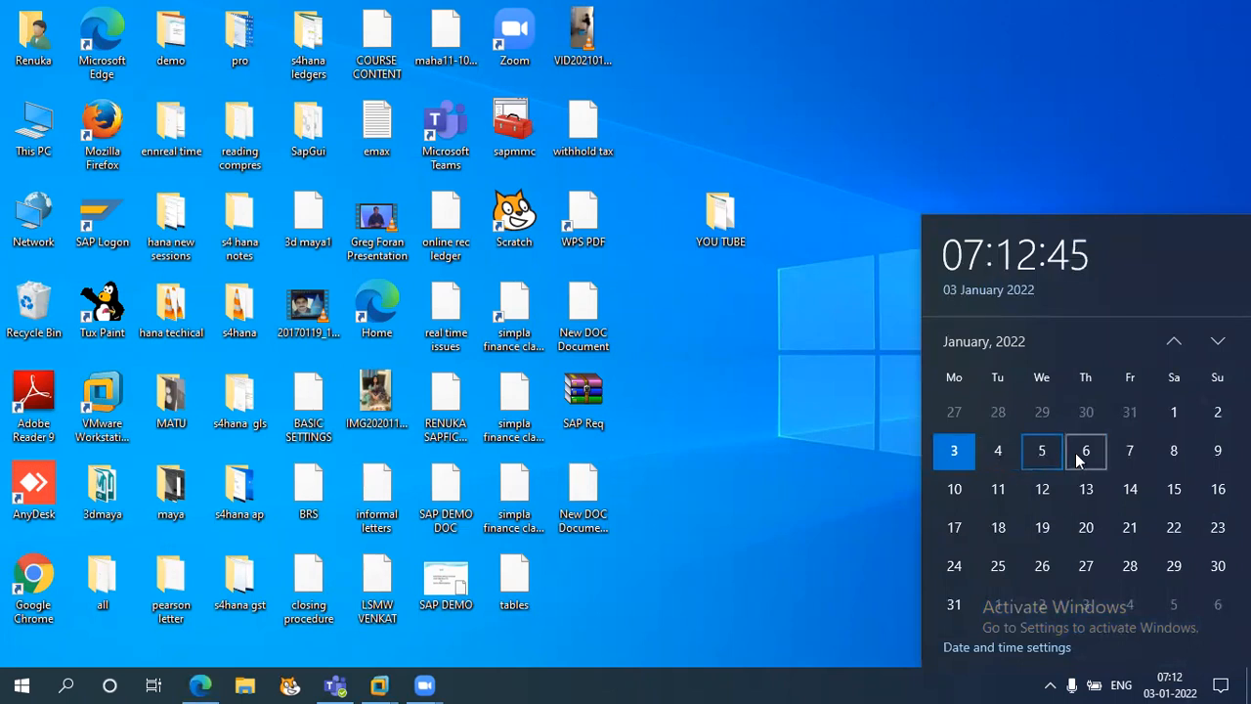
click(1085, 459)
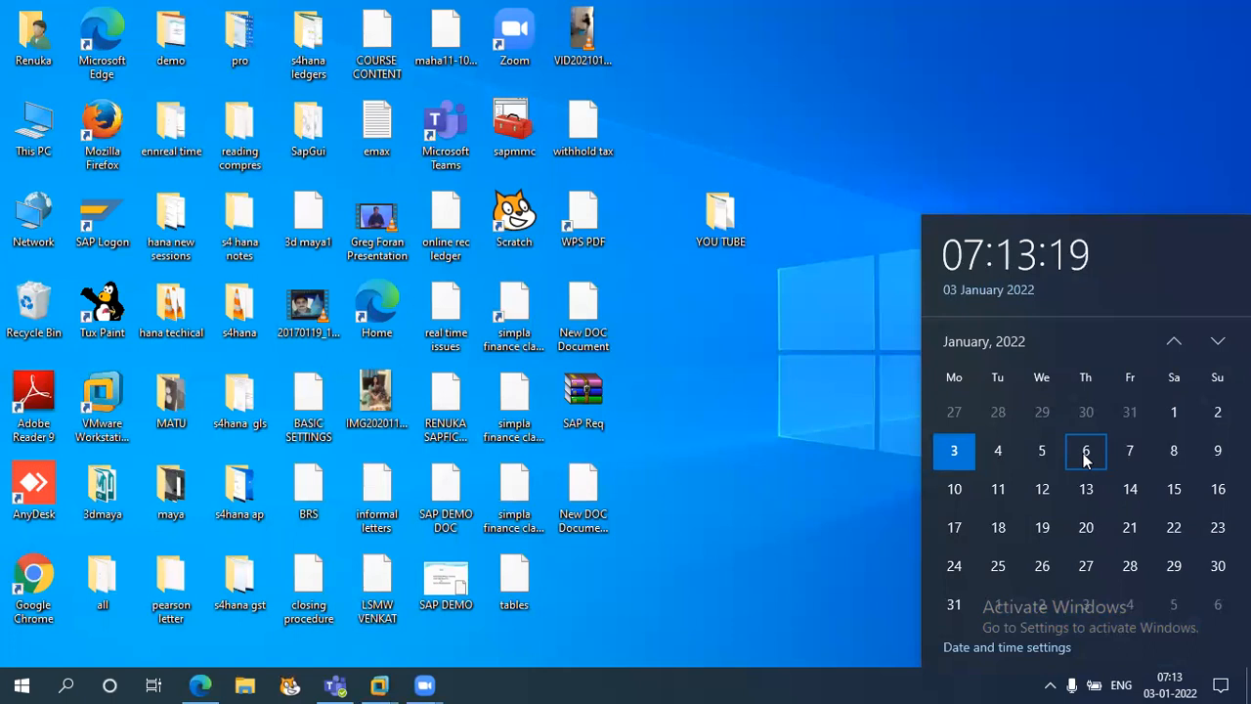
click(1130, 456)
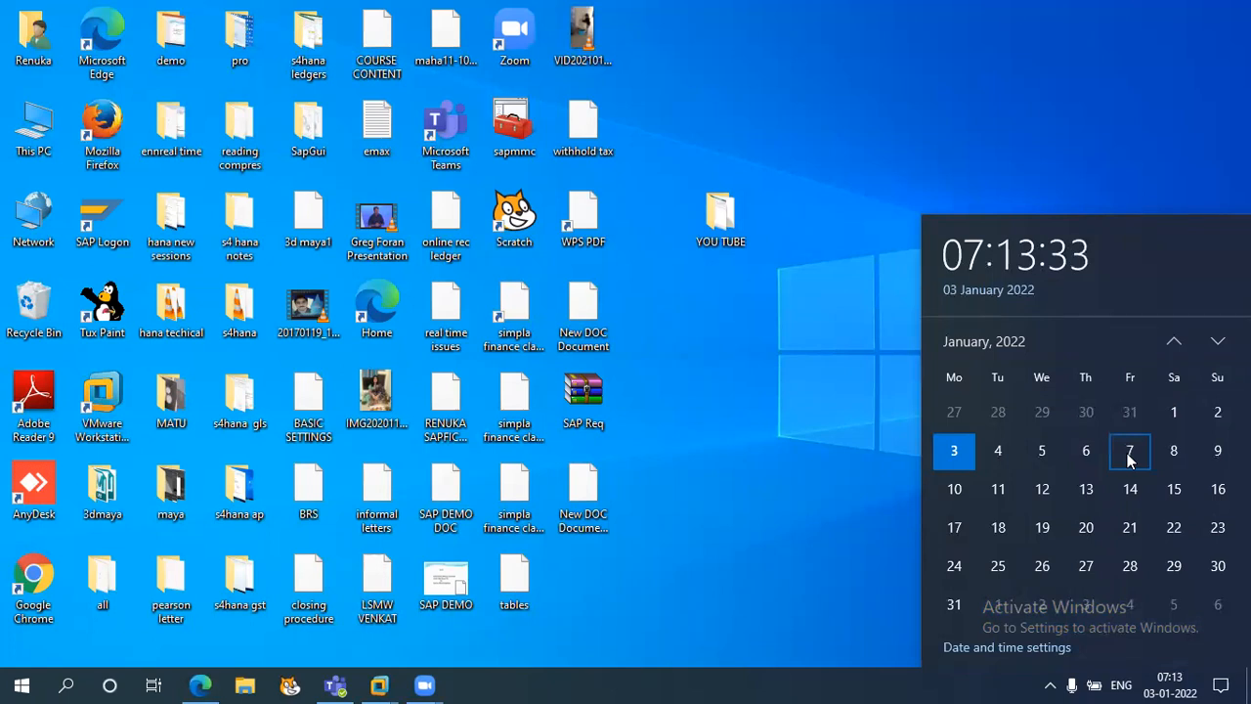
click(1166, 498)
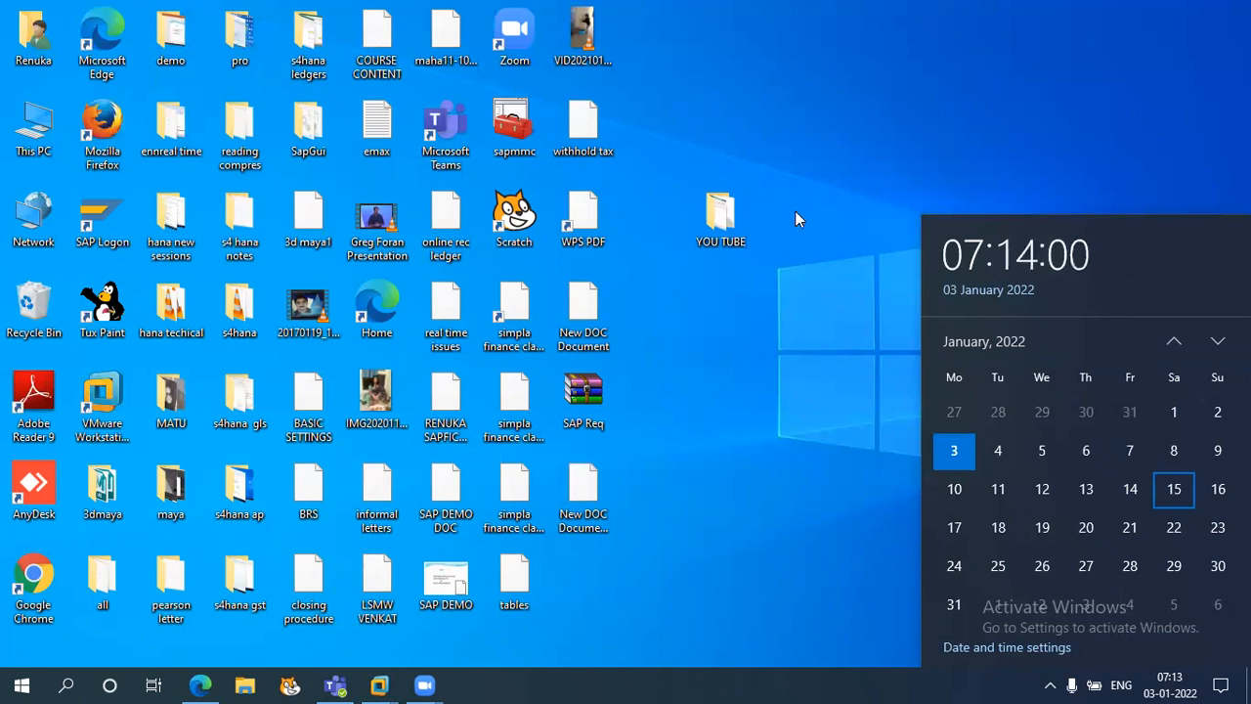
key(Escape)
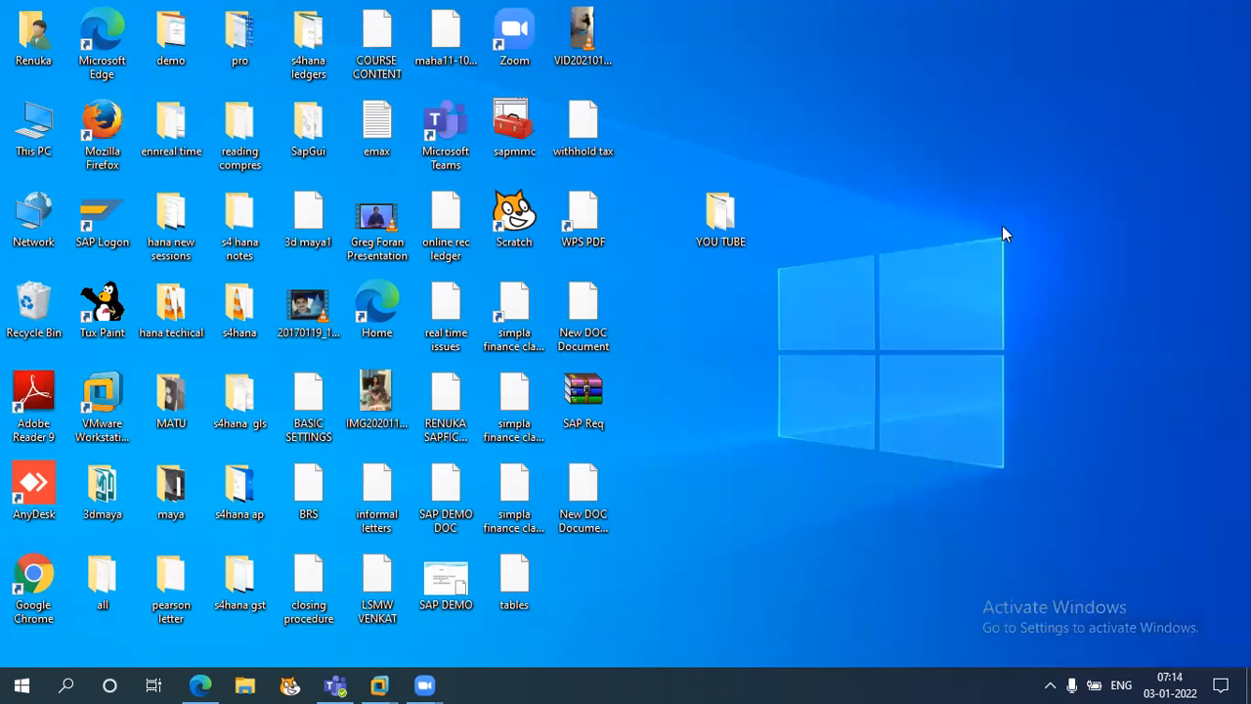